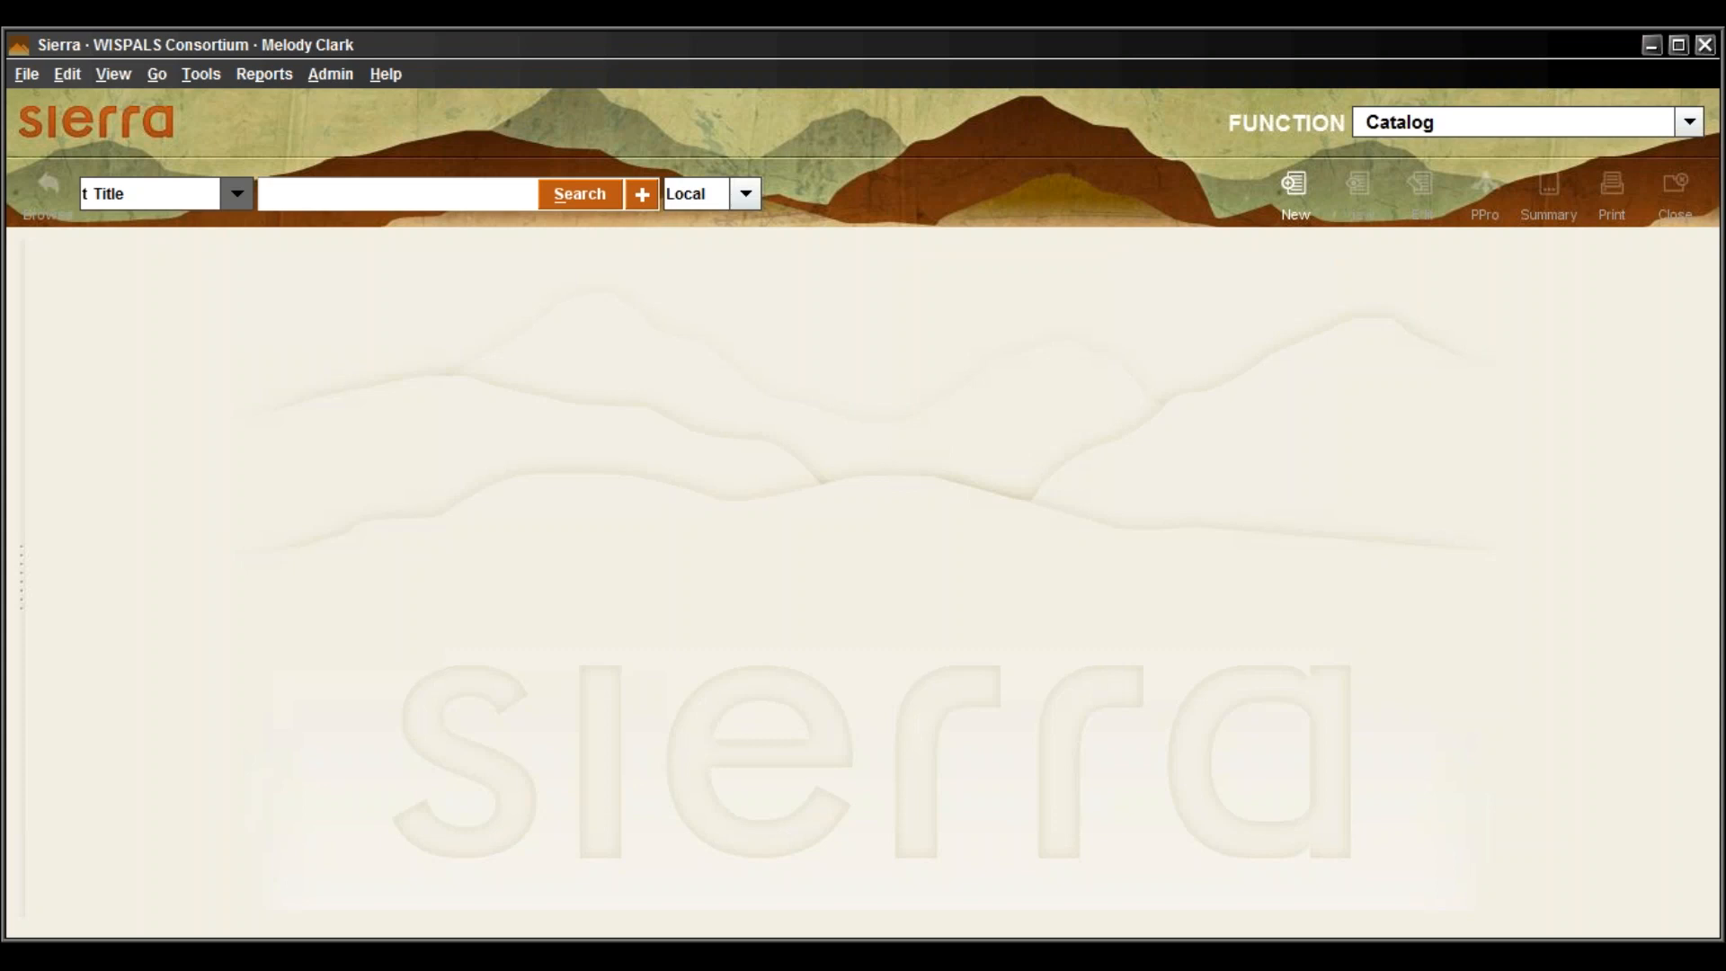
Look through the File menu commands, then keep Catalog as the working function
click(27, 77)
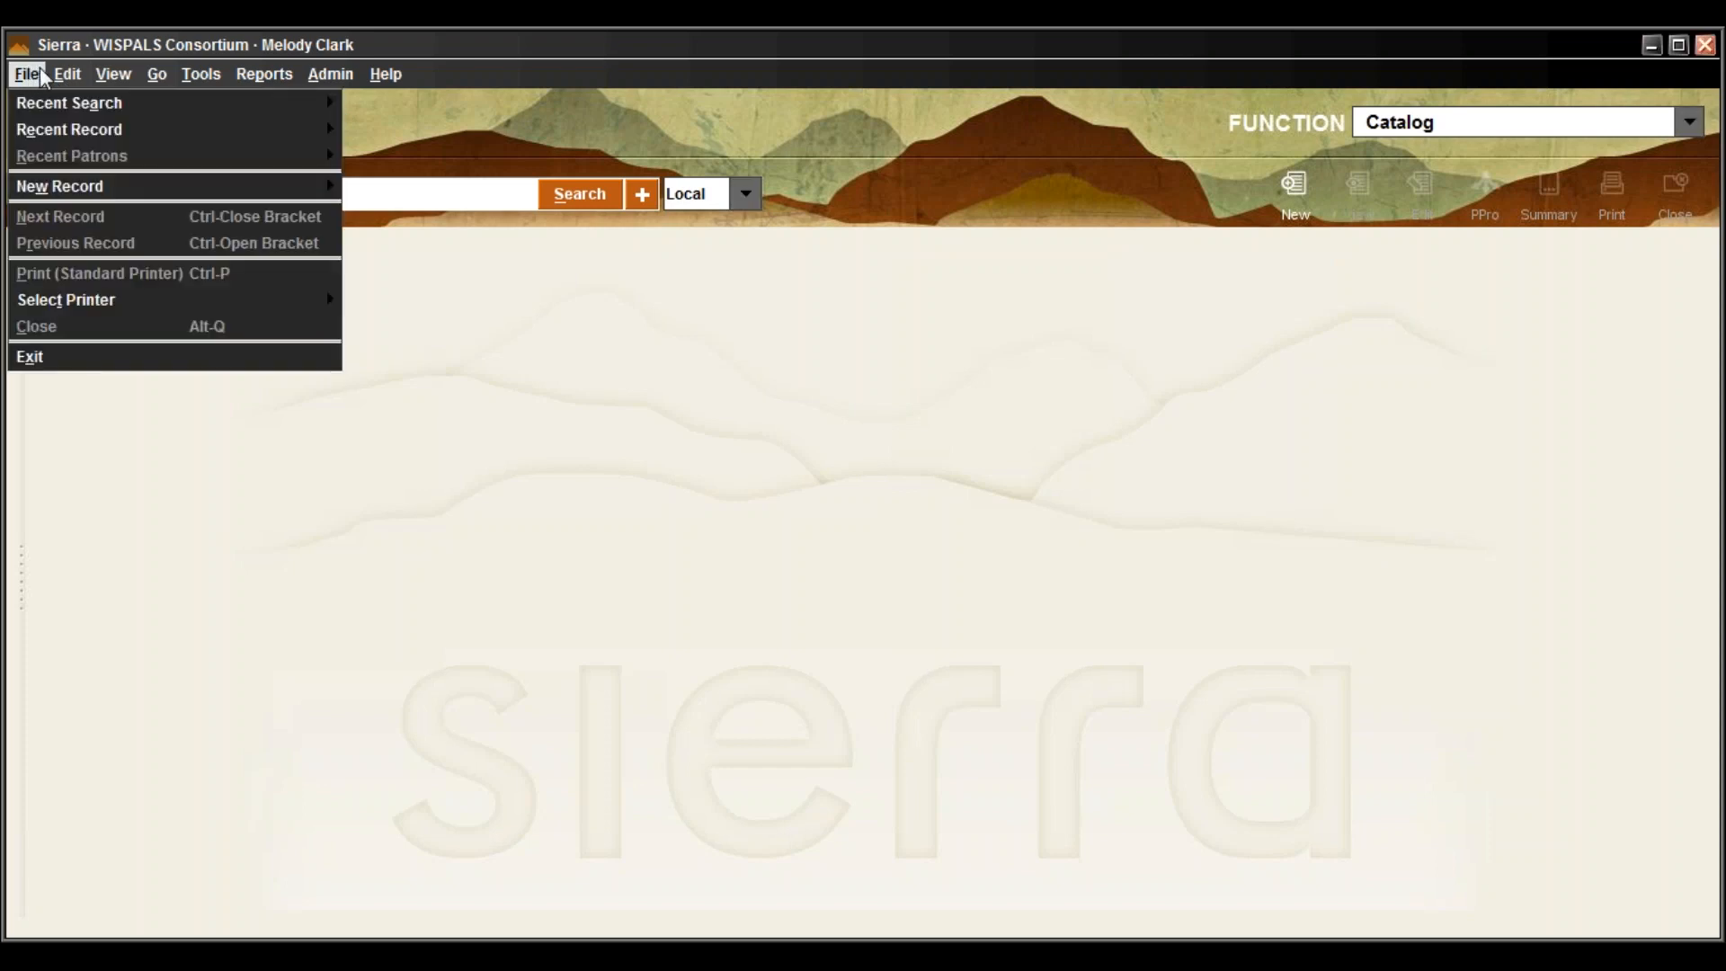
mouse_move(61, 79)
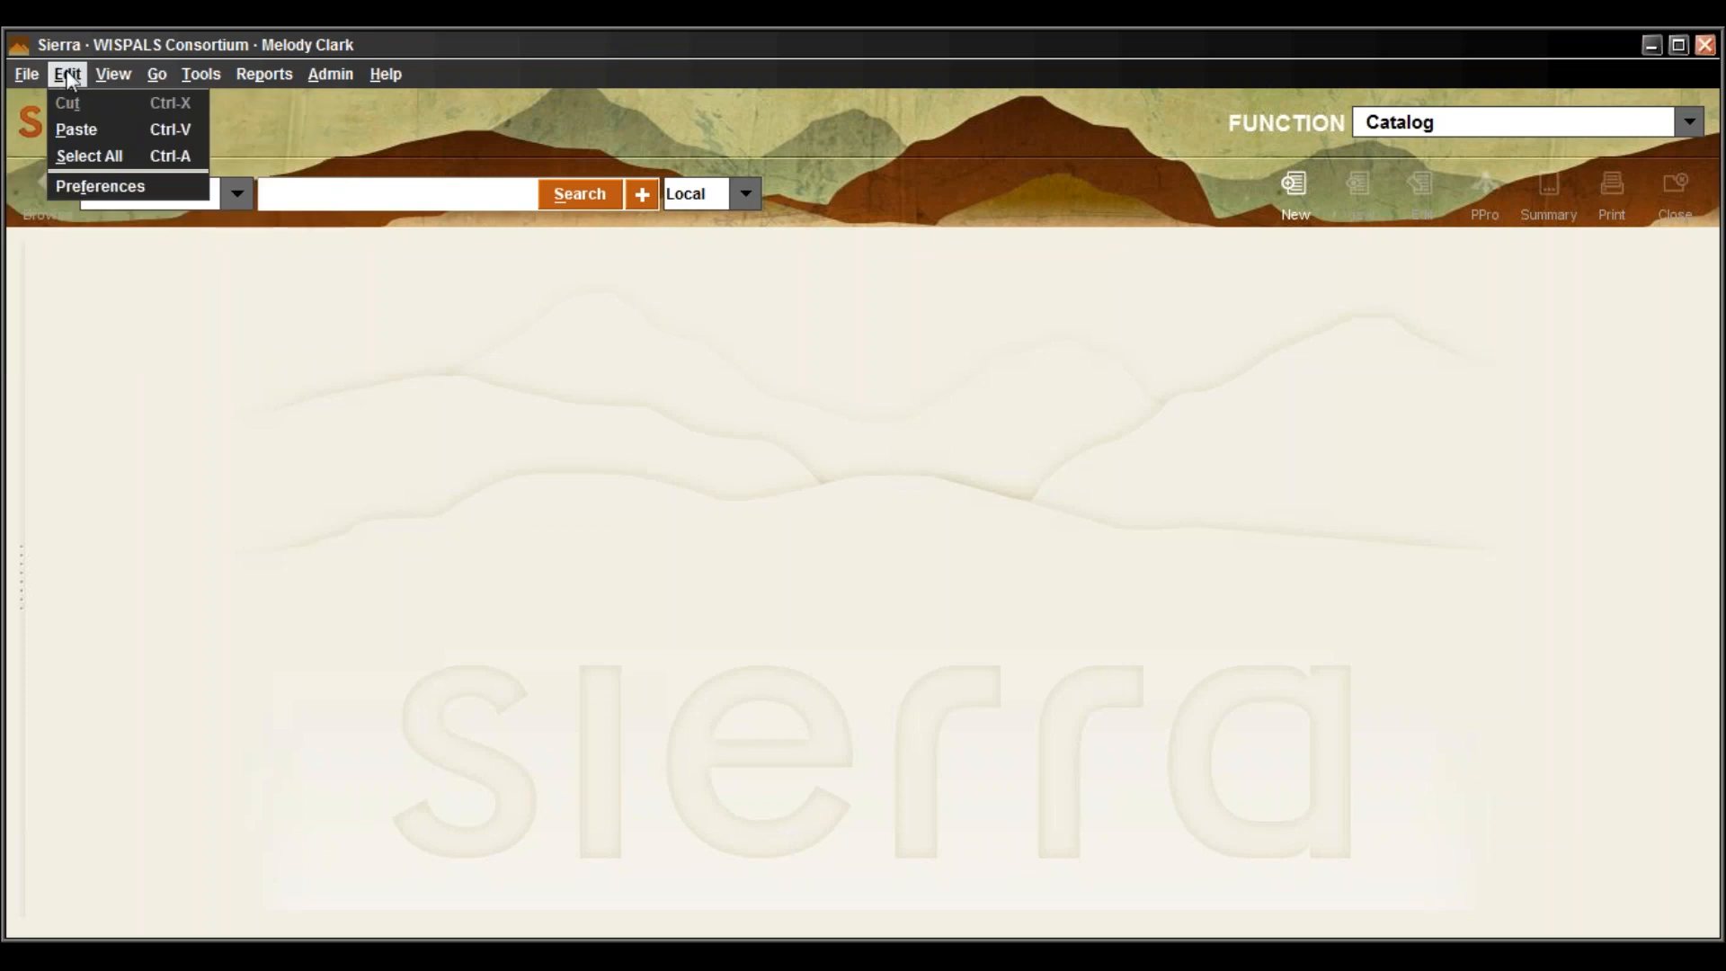
mouse_move(242, 79)
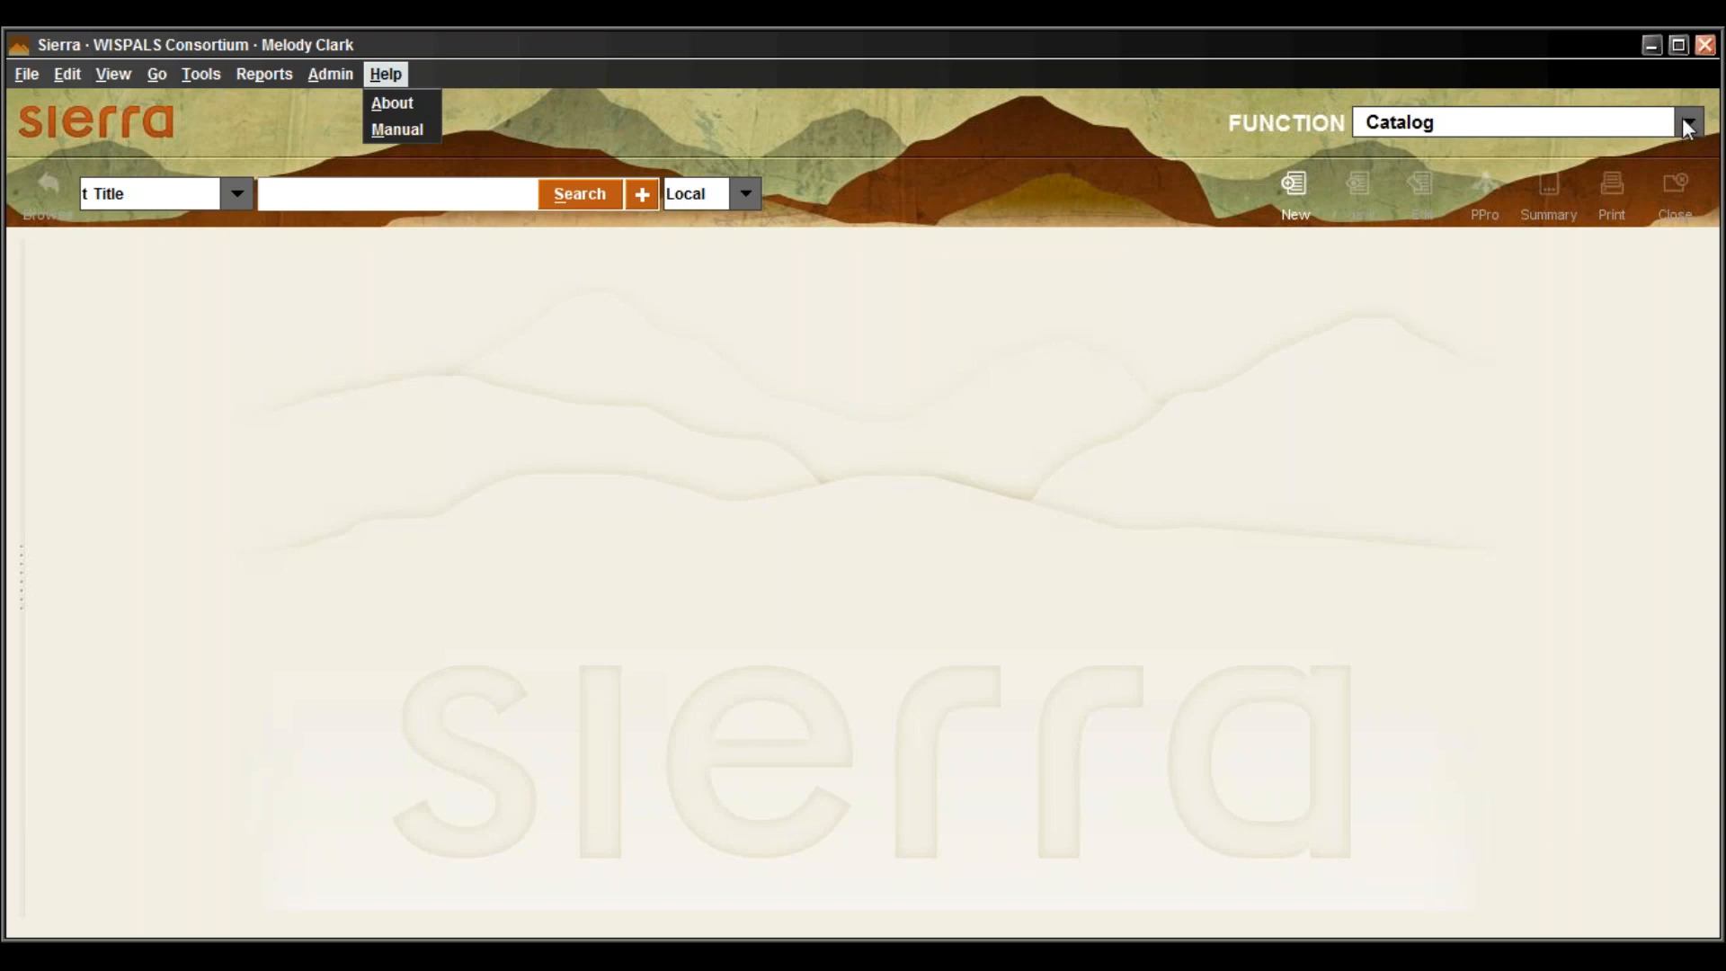
click(1688, 126)
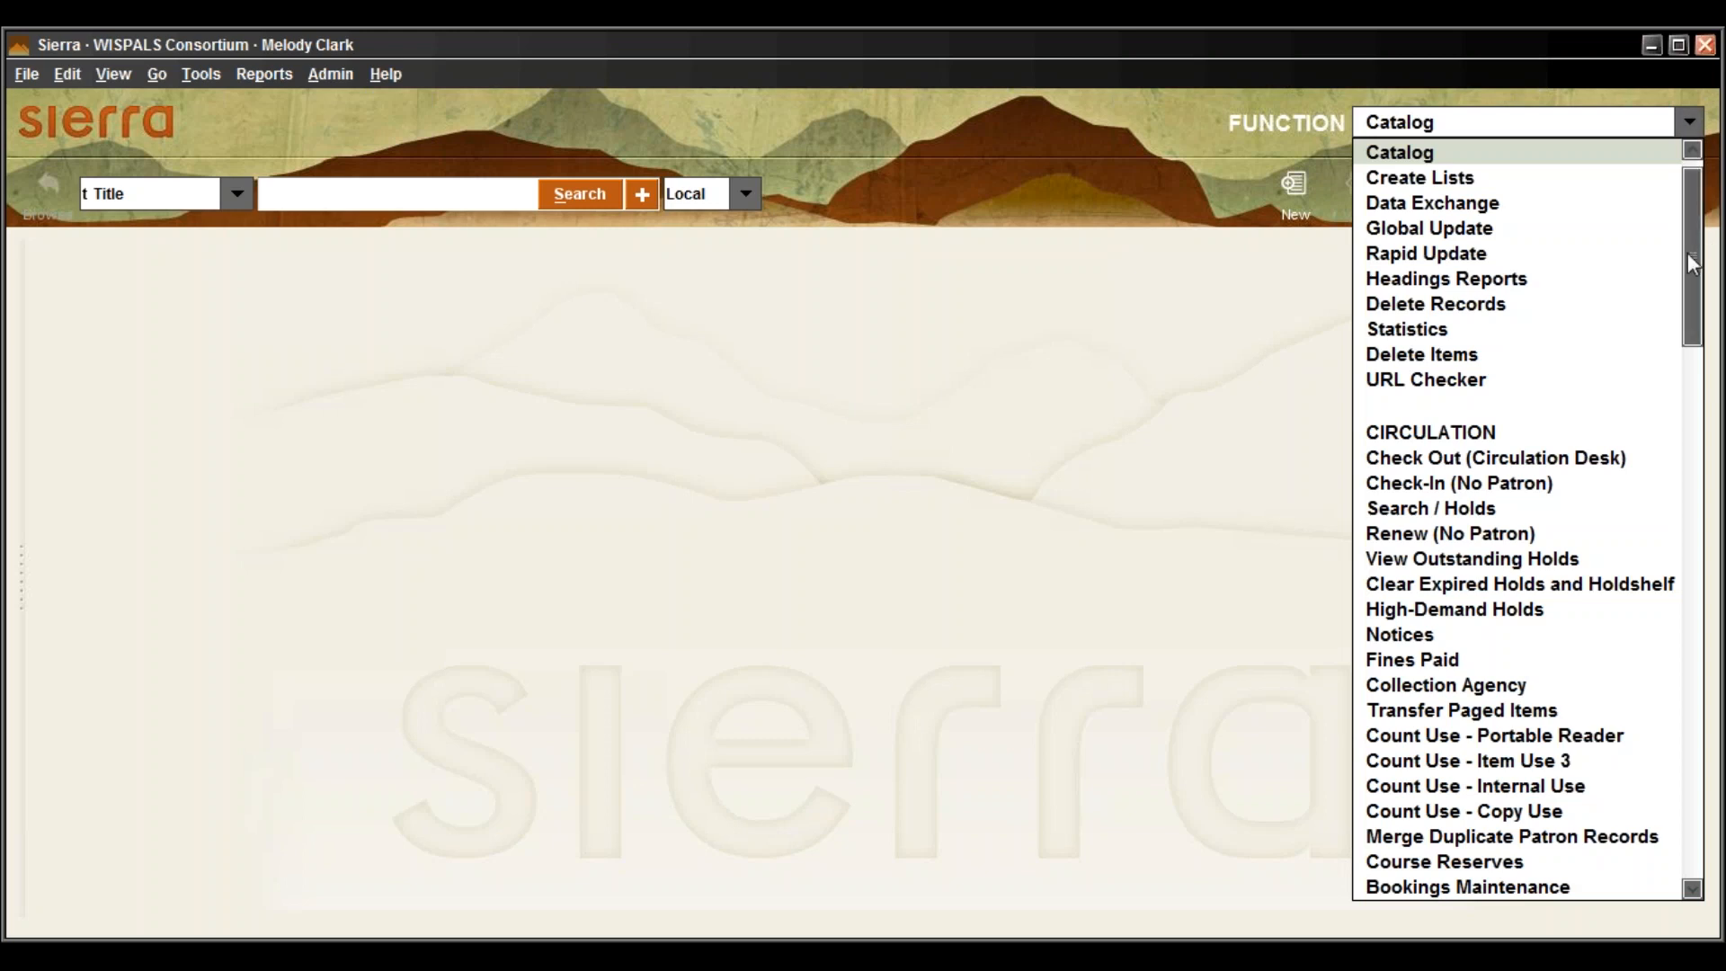
drag(1699, 264, 1626, 189)
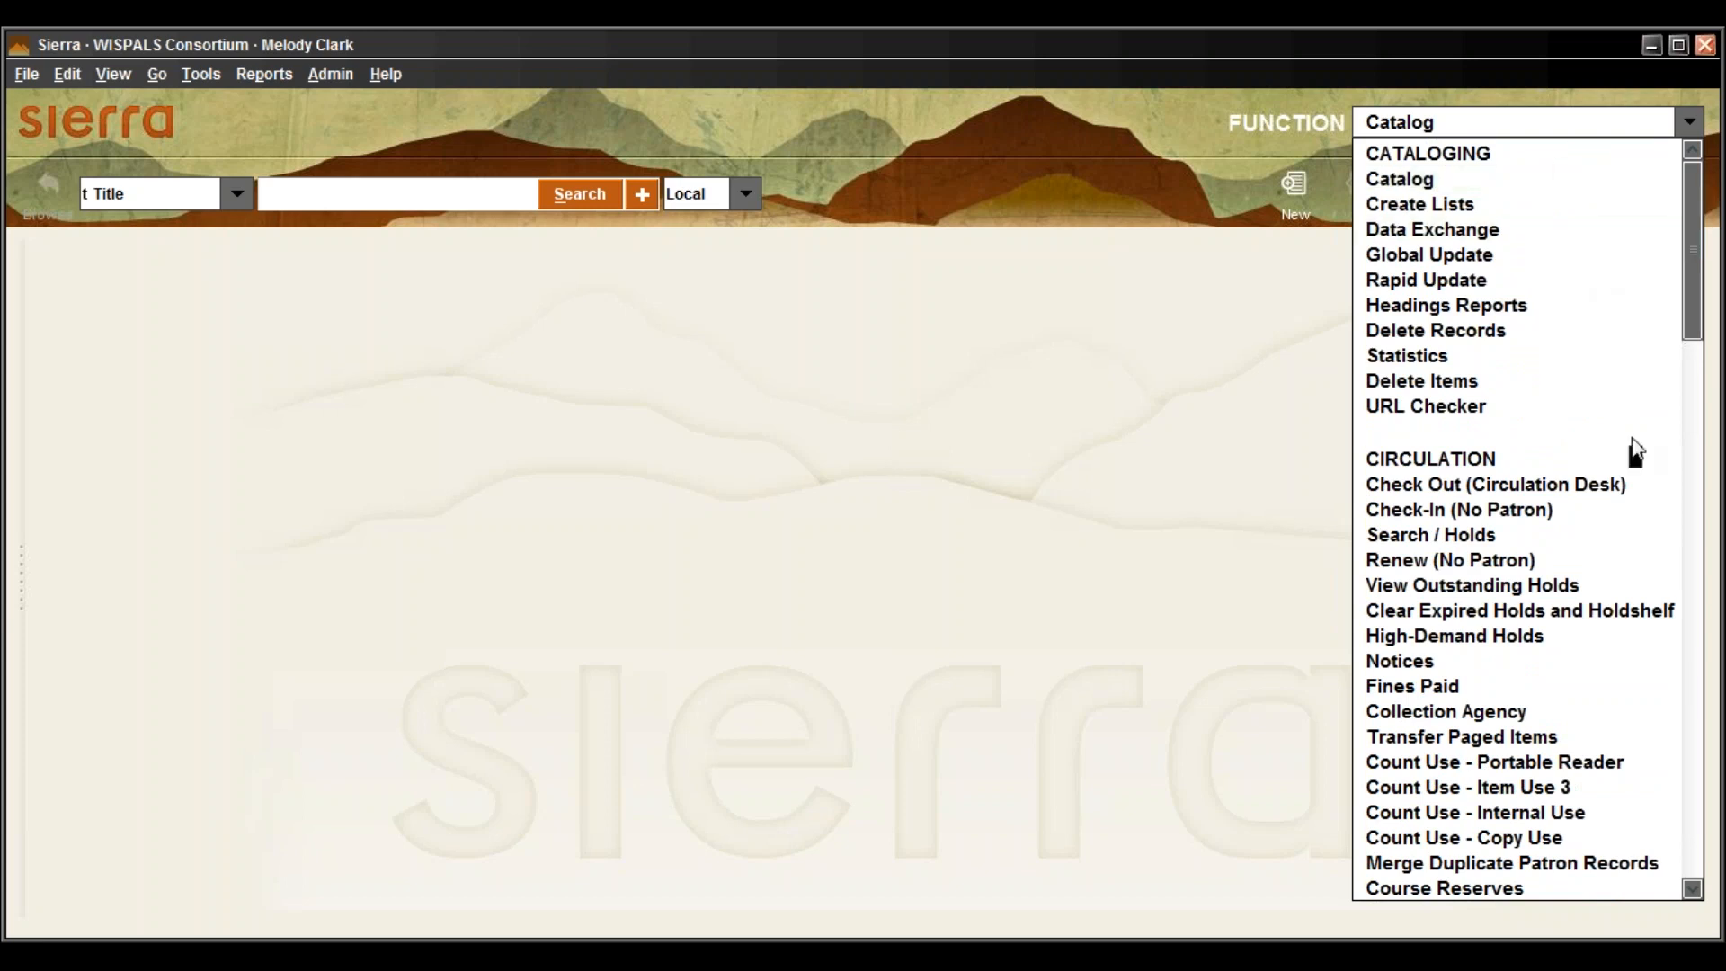
drag(1695, 246, 1697, 197)
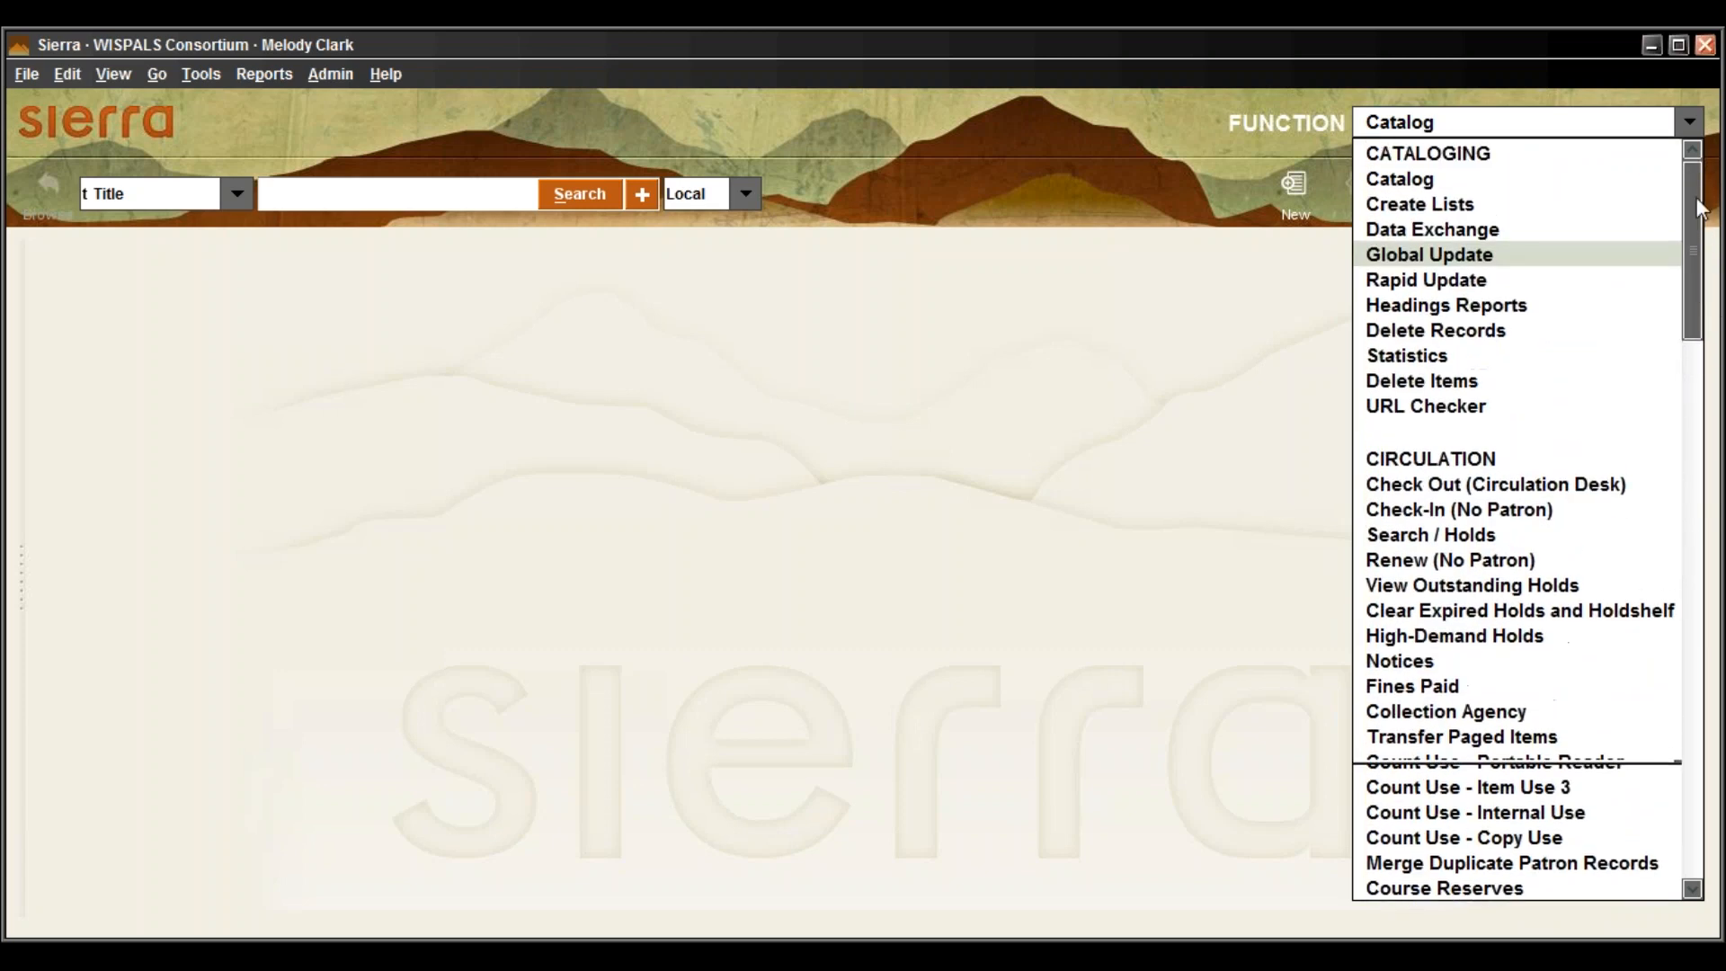
click(1424, 156)
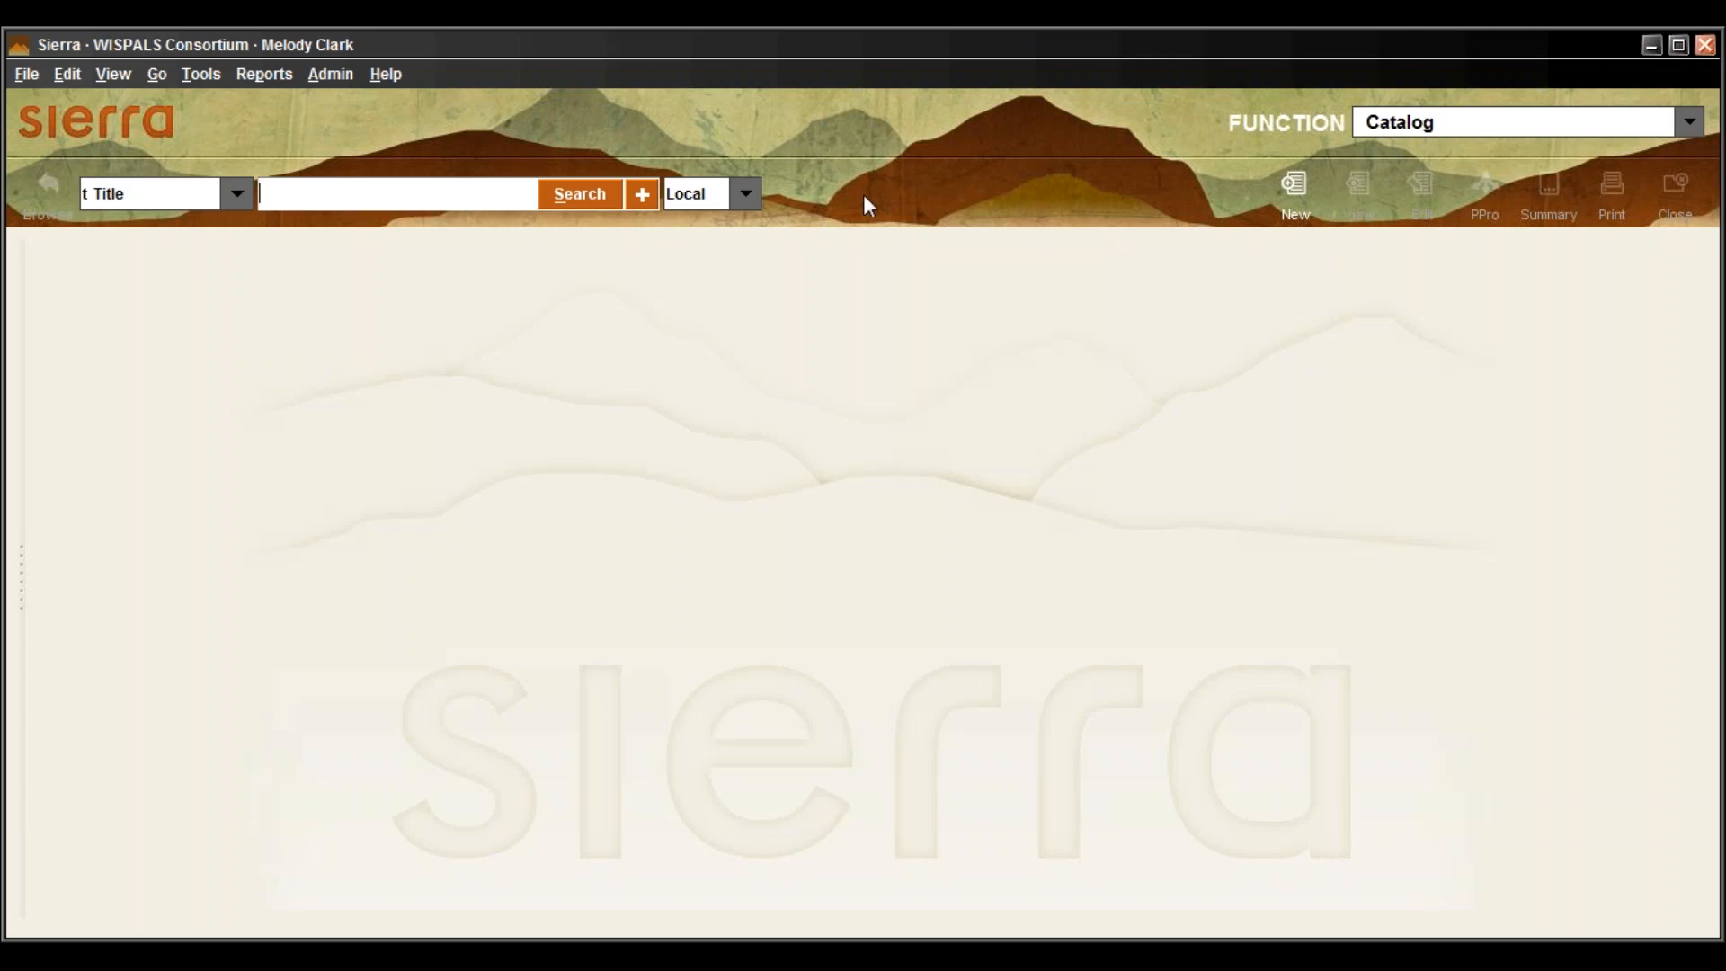
Set the search index to Title and place the cursor in the search box
click(239, 198)
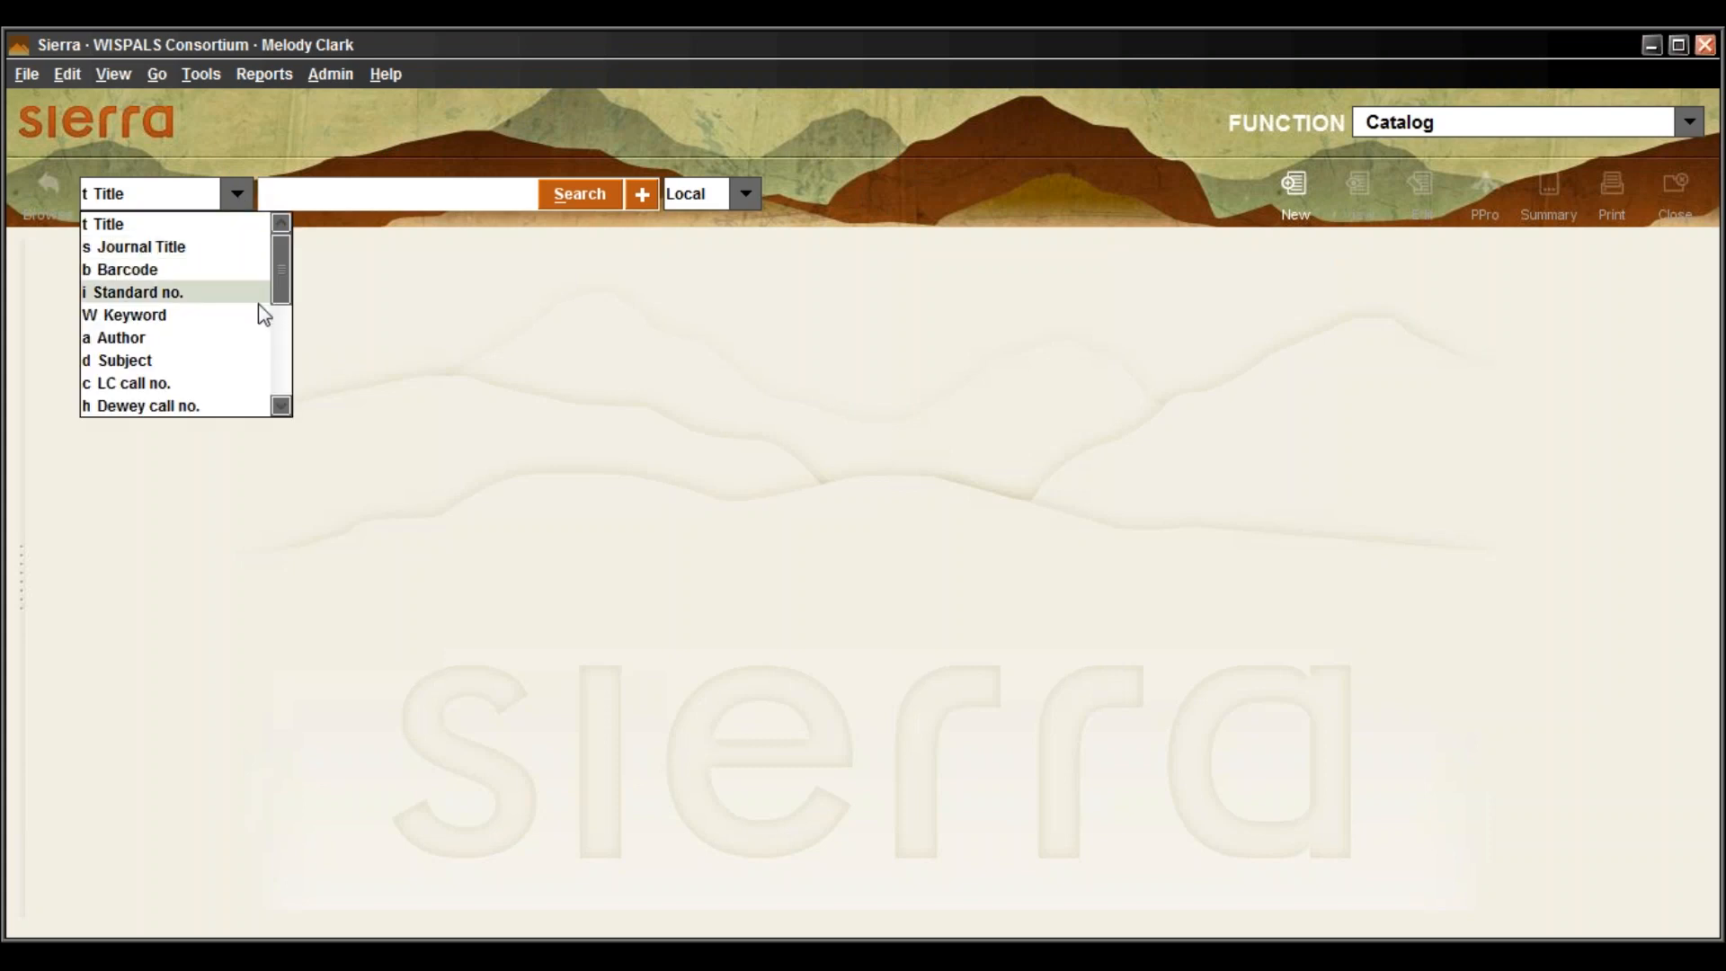
click(389, 270)
click(237, 200)
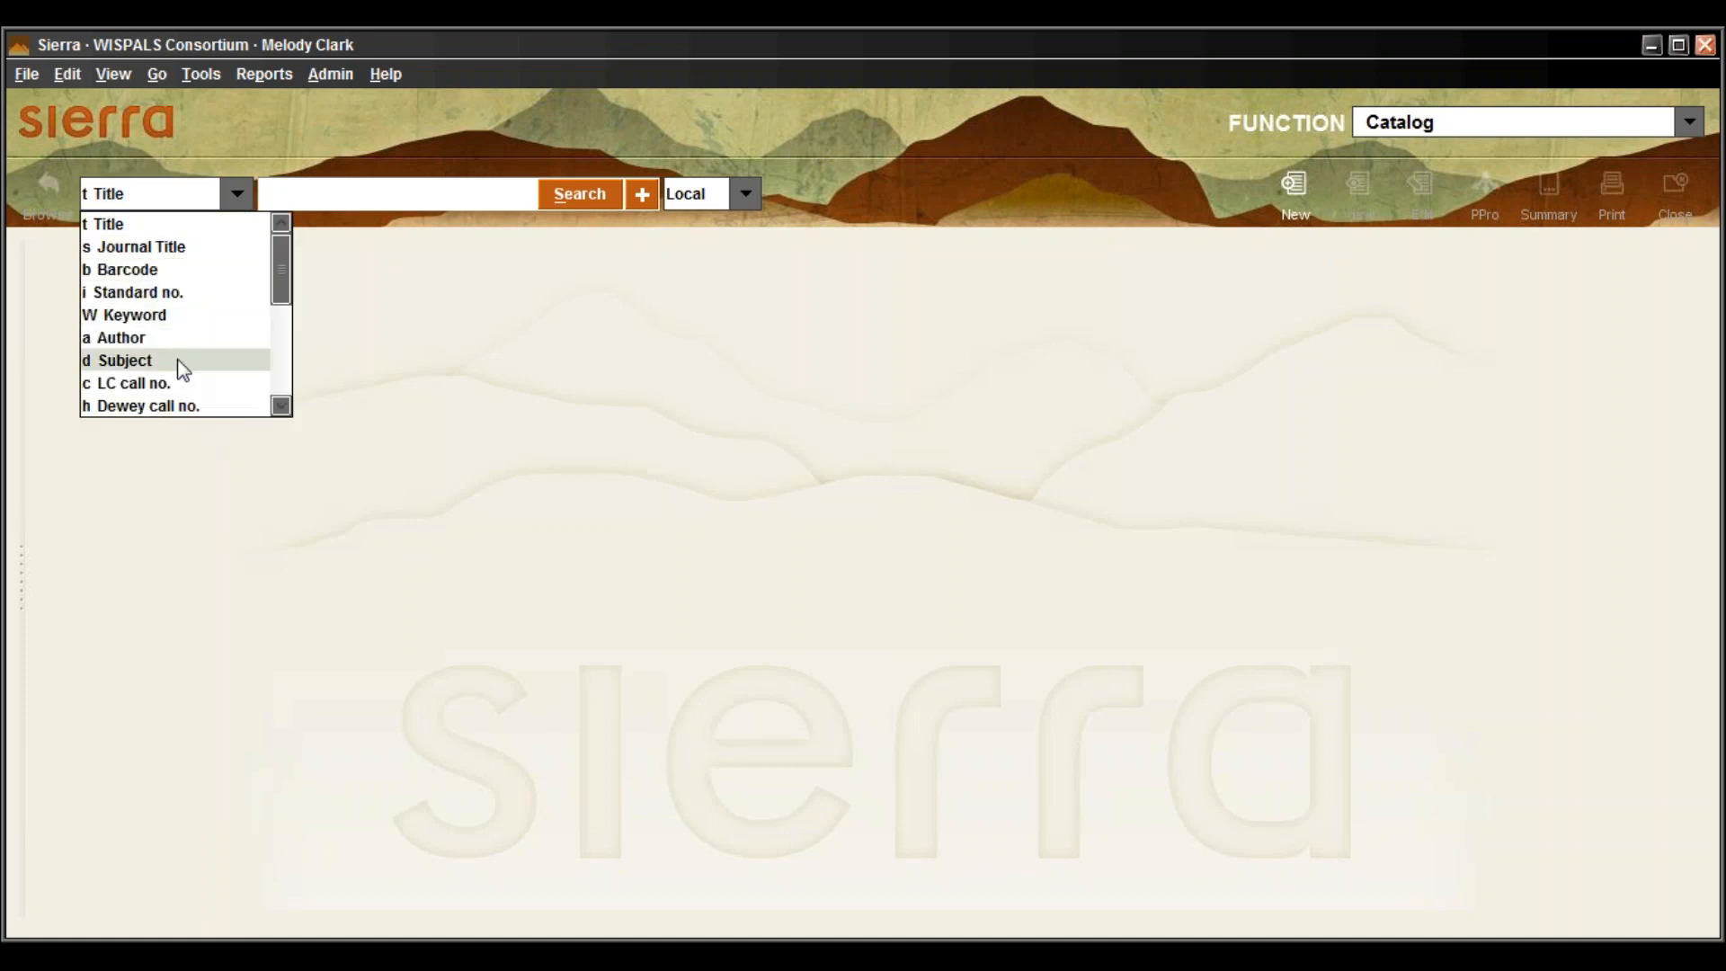
click(305, 191)
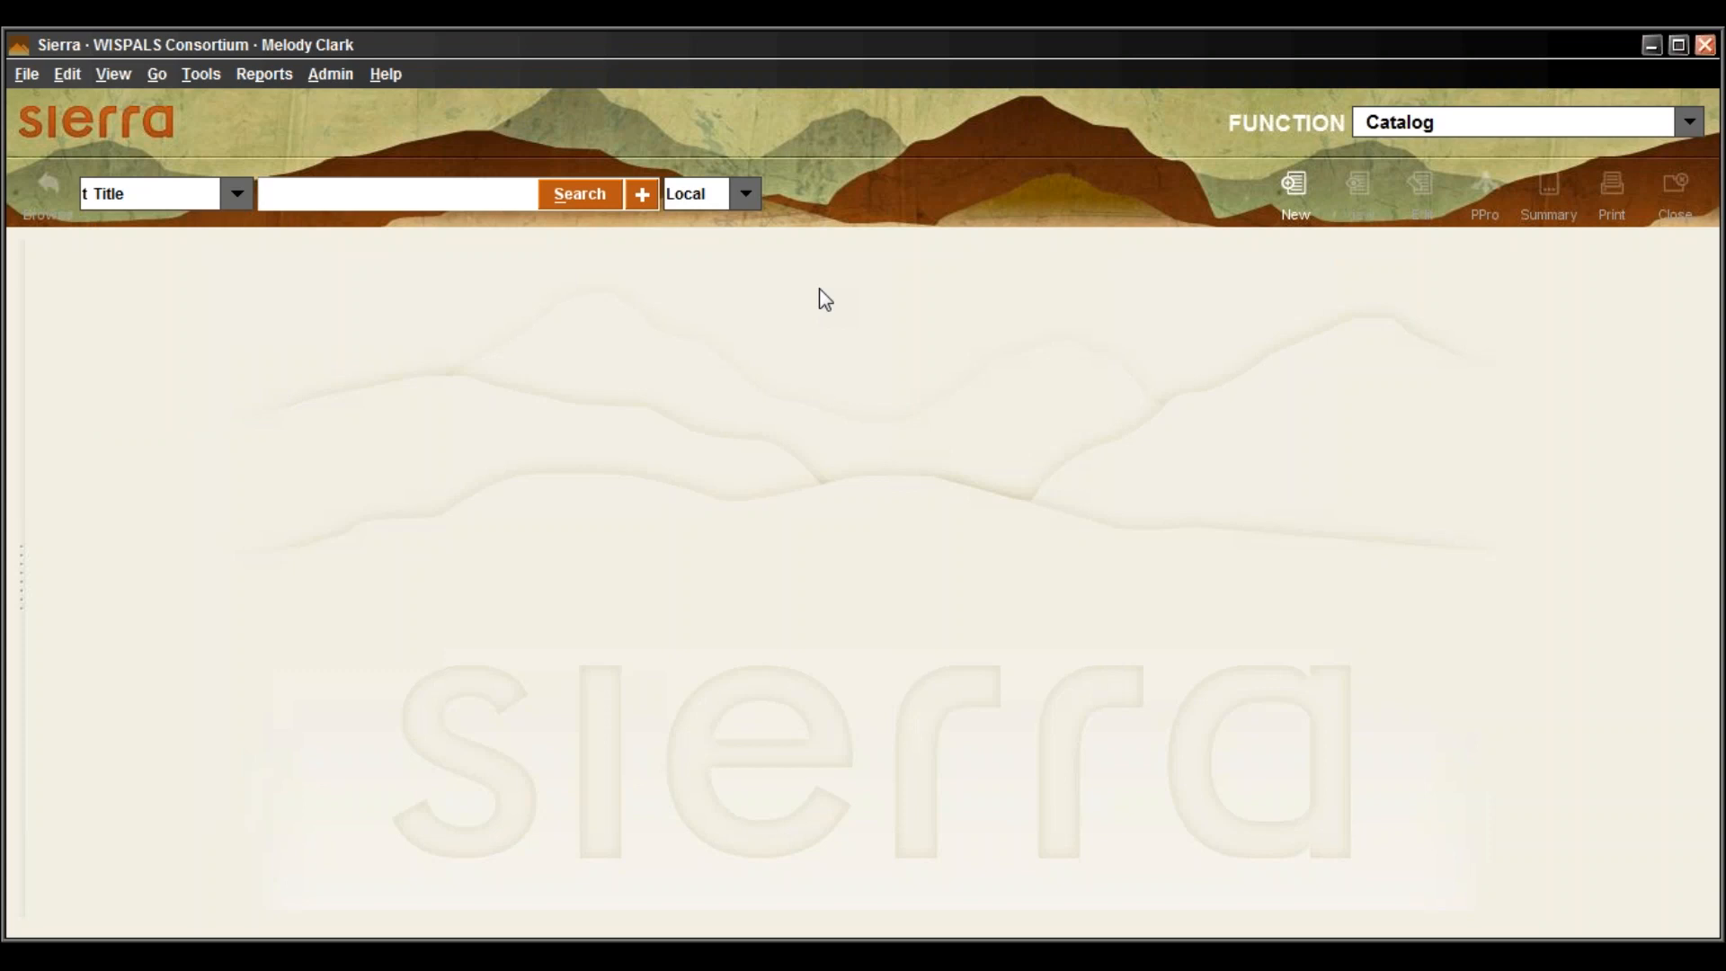
Run a title search for 'dog:' and select the 'Marley and me' result
text(dog:)
key(Return)
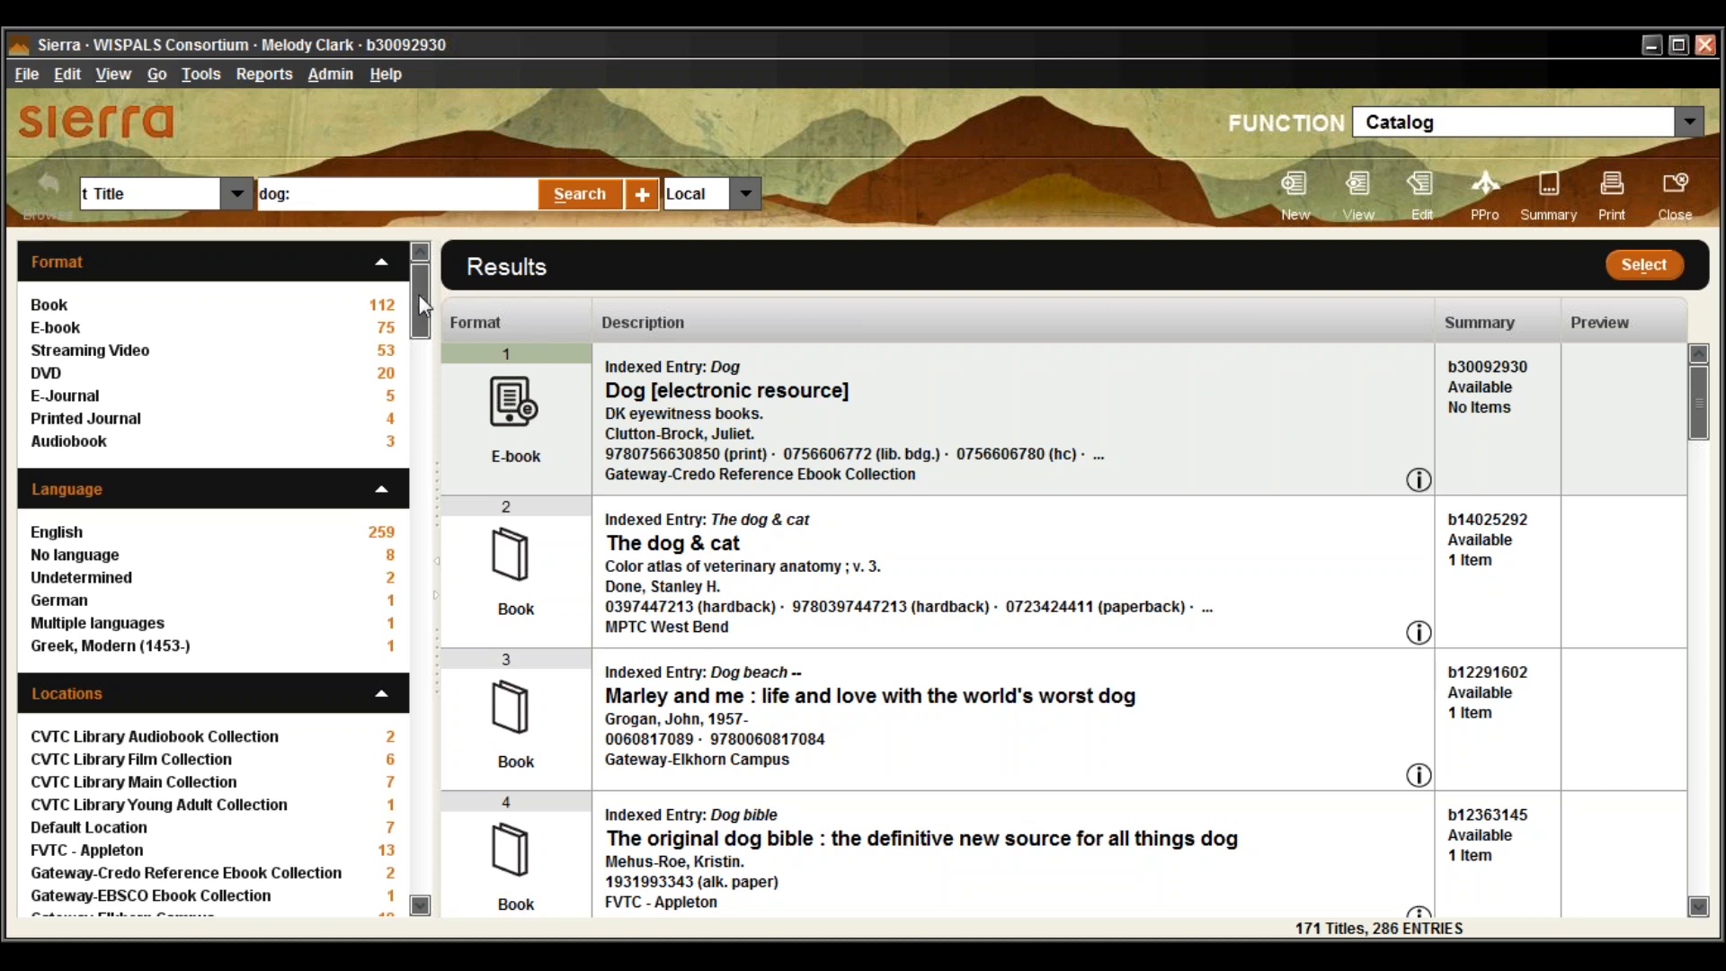
drag(422, 307, 429, 349)
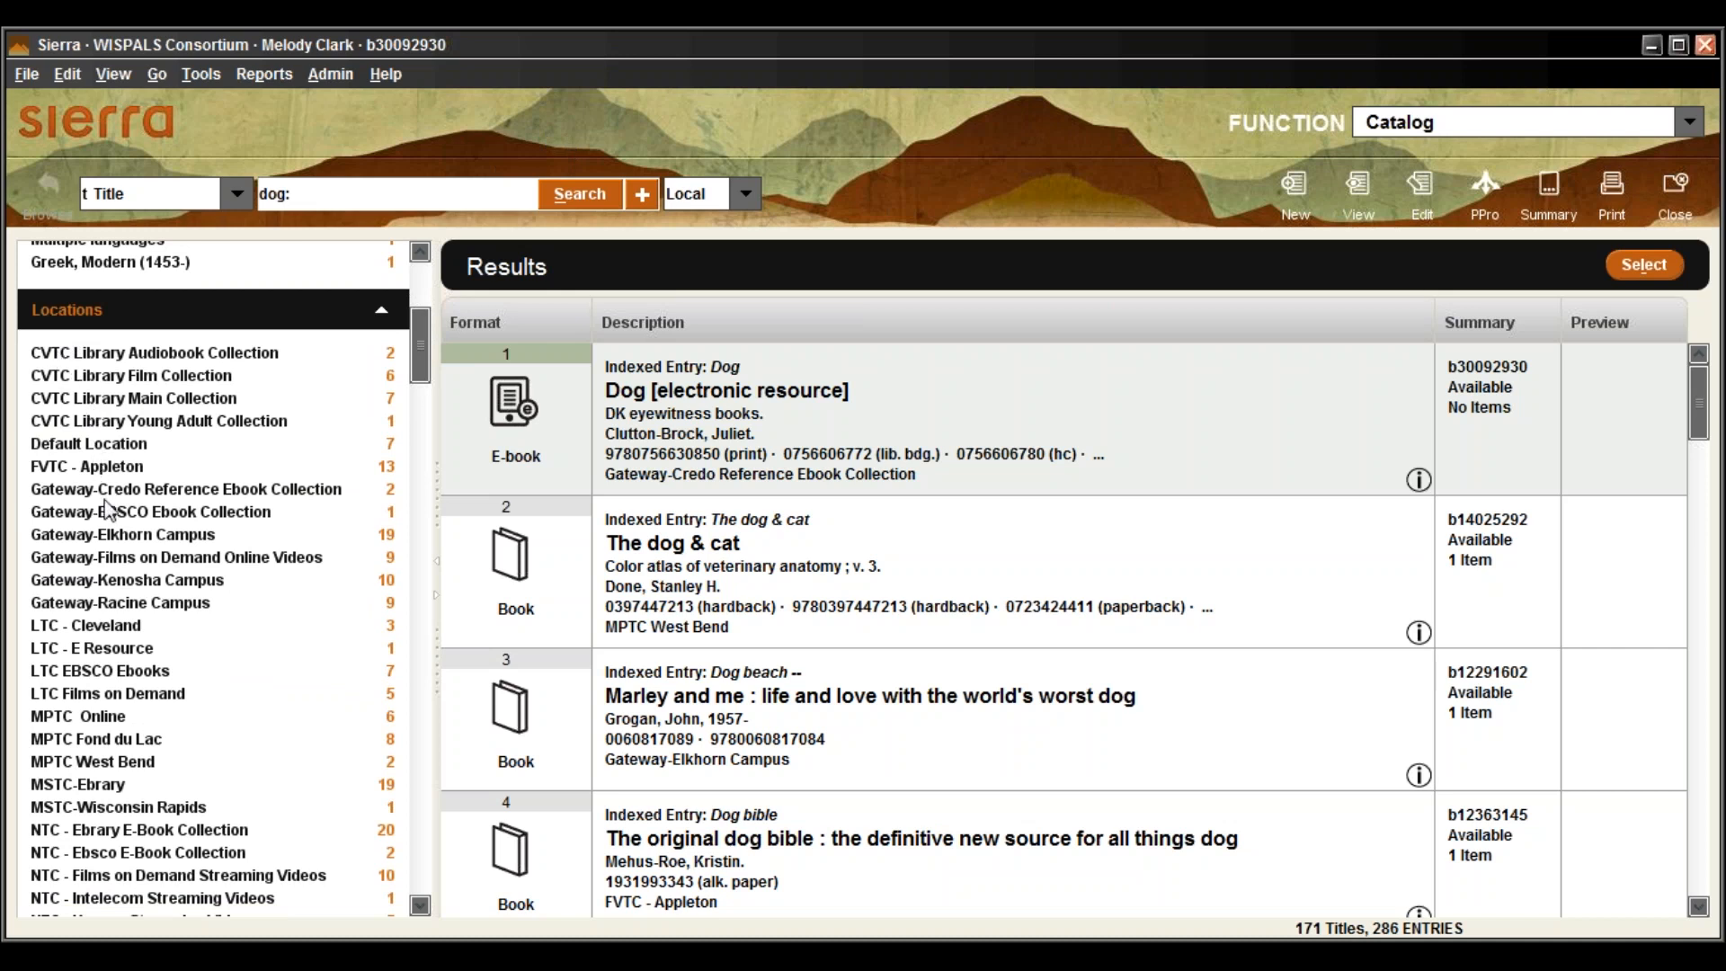
drag(428, 376, 445, 306)
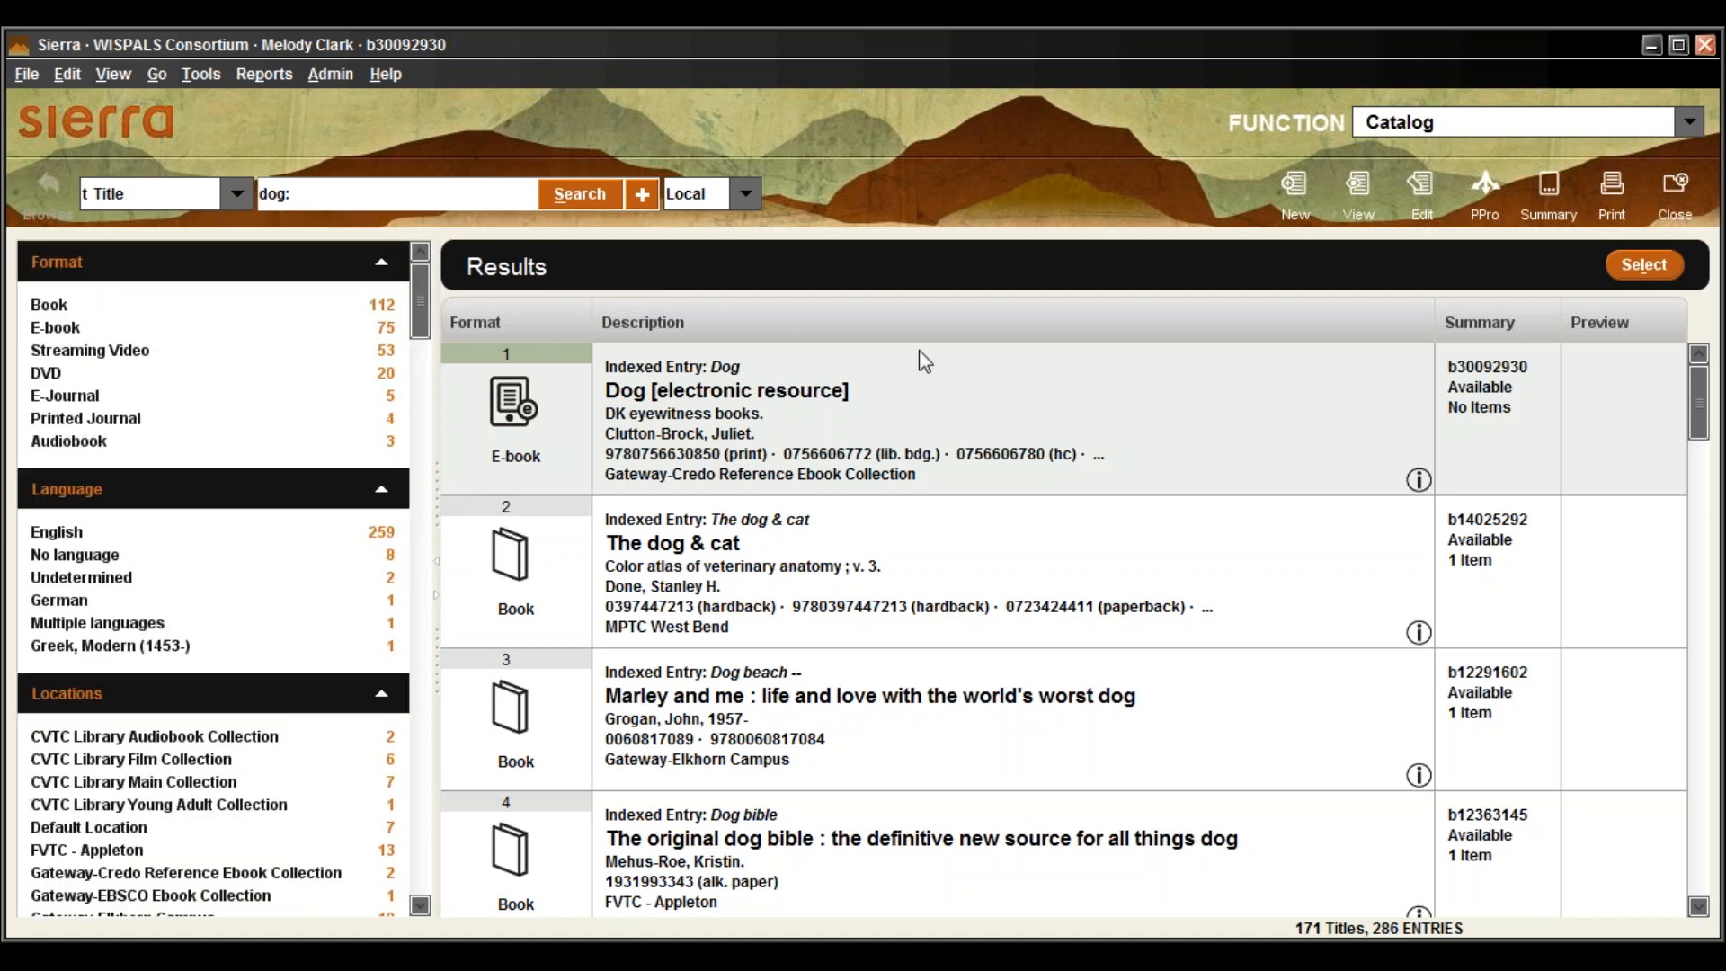
click(807, 715)
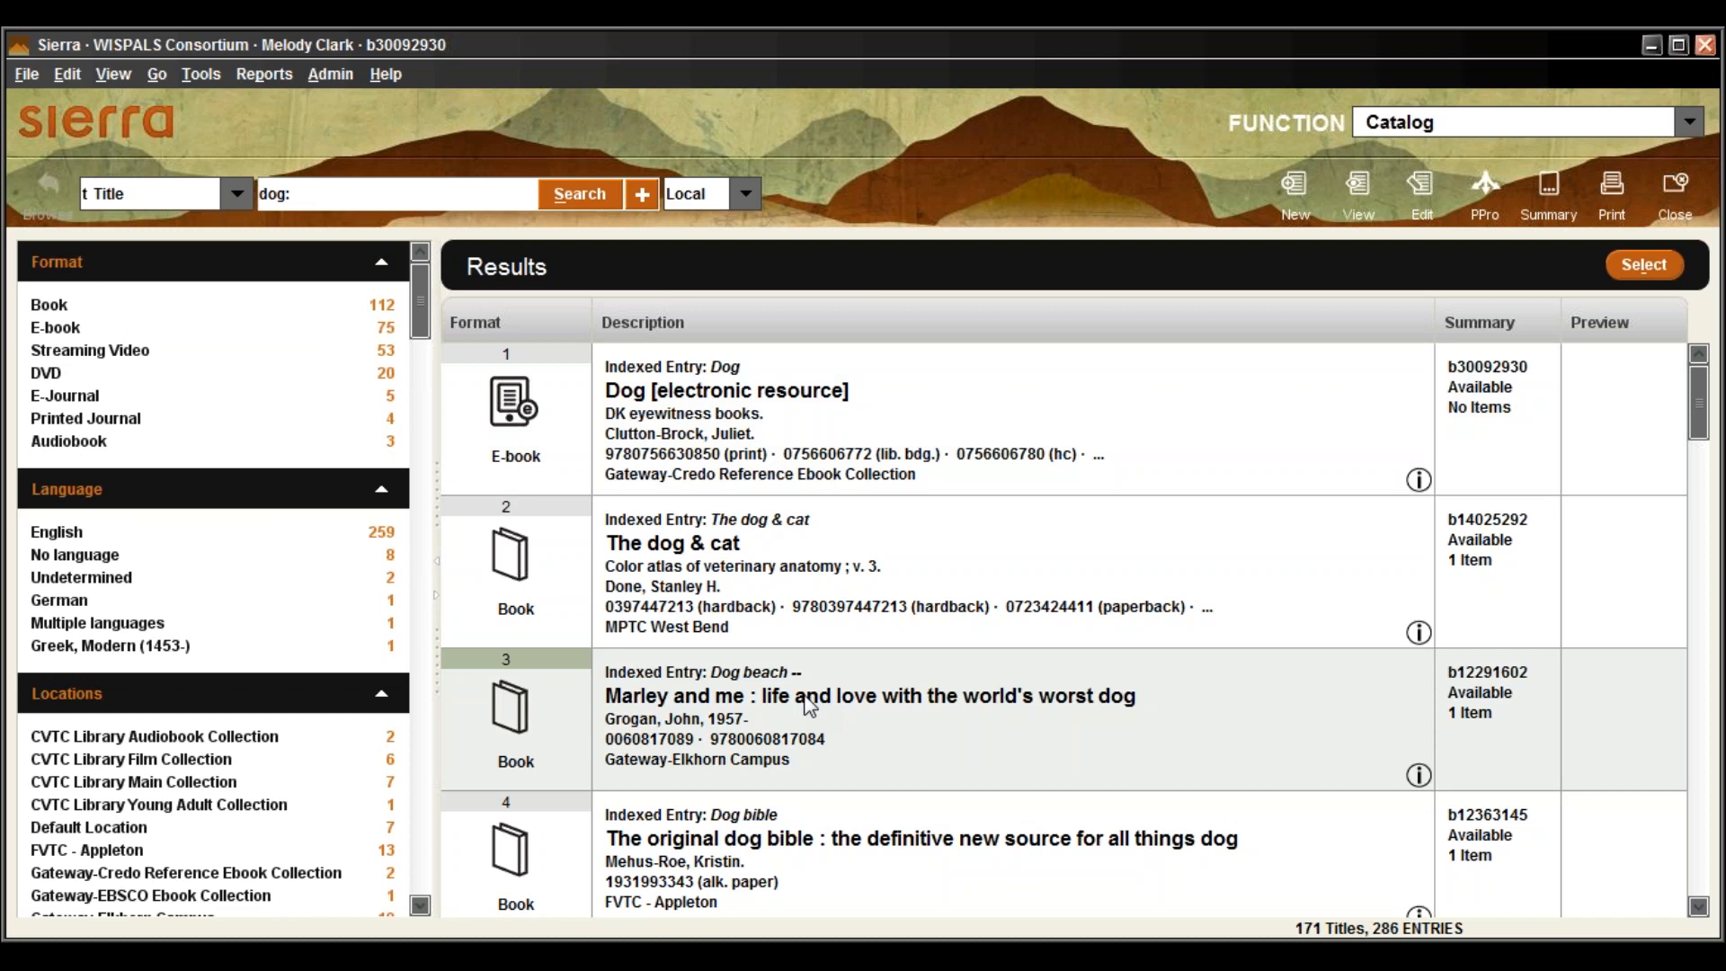
Open the item record for 'Marley and me : life and love with the world's worst dog'
double_click(810, 706)
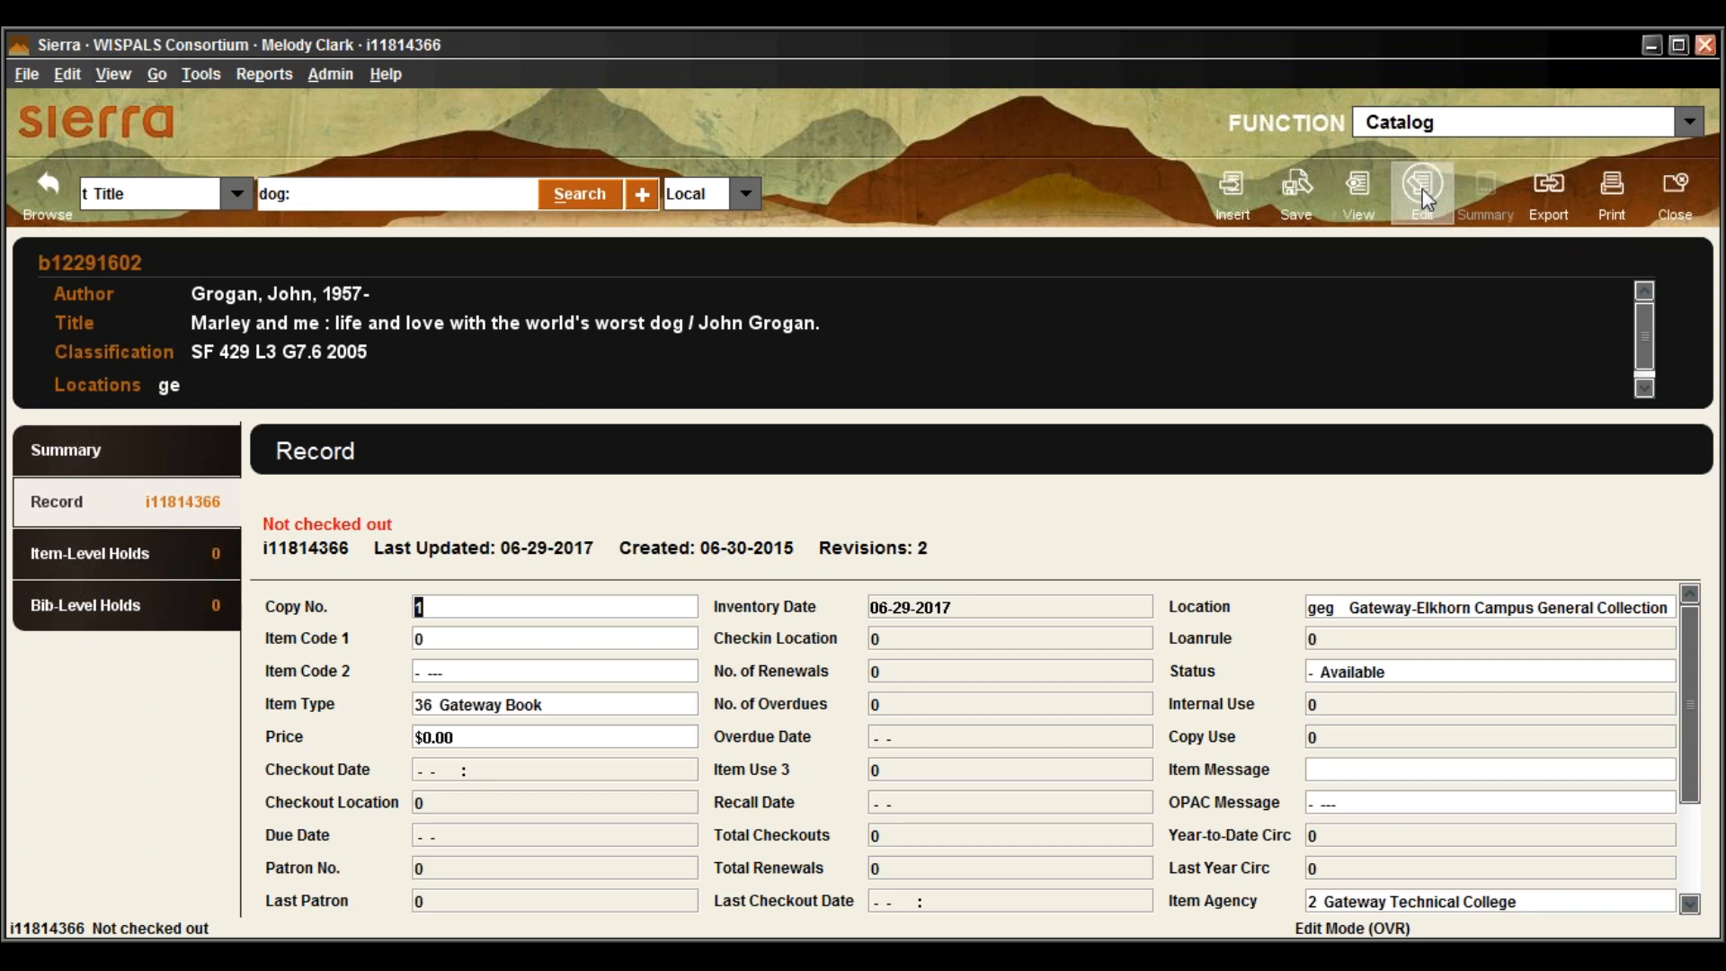
click(1350, 187)
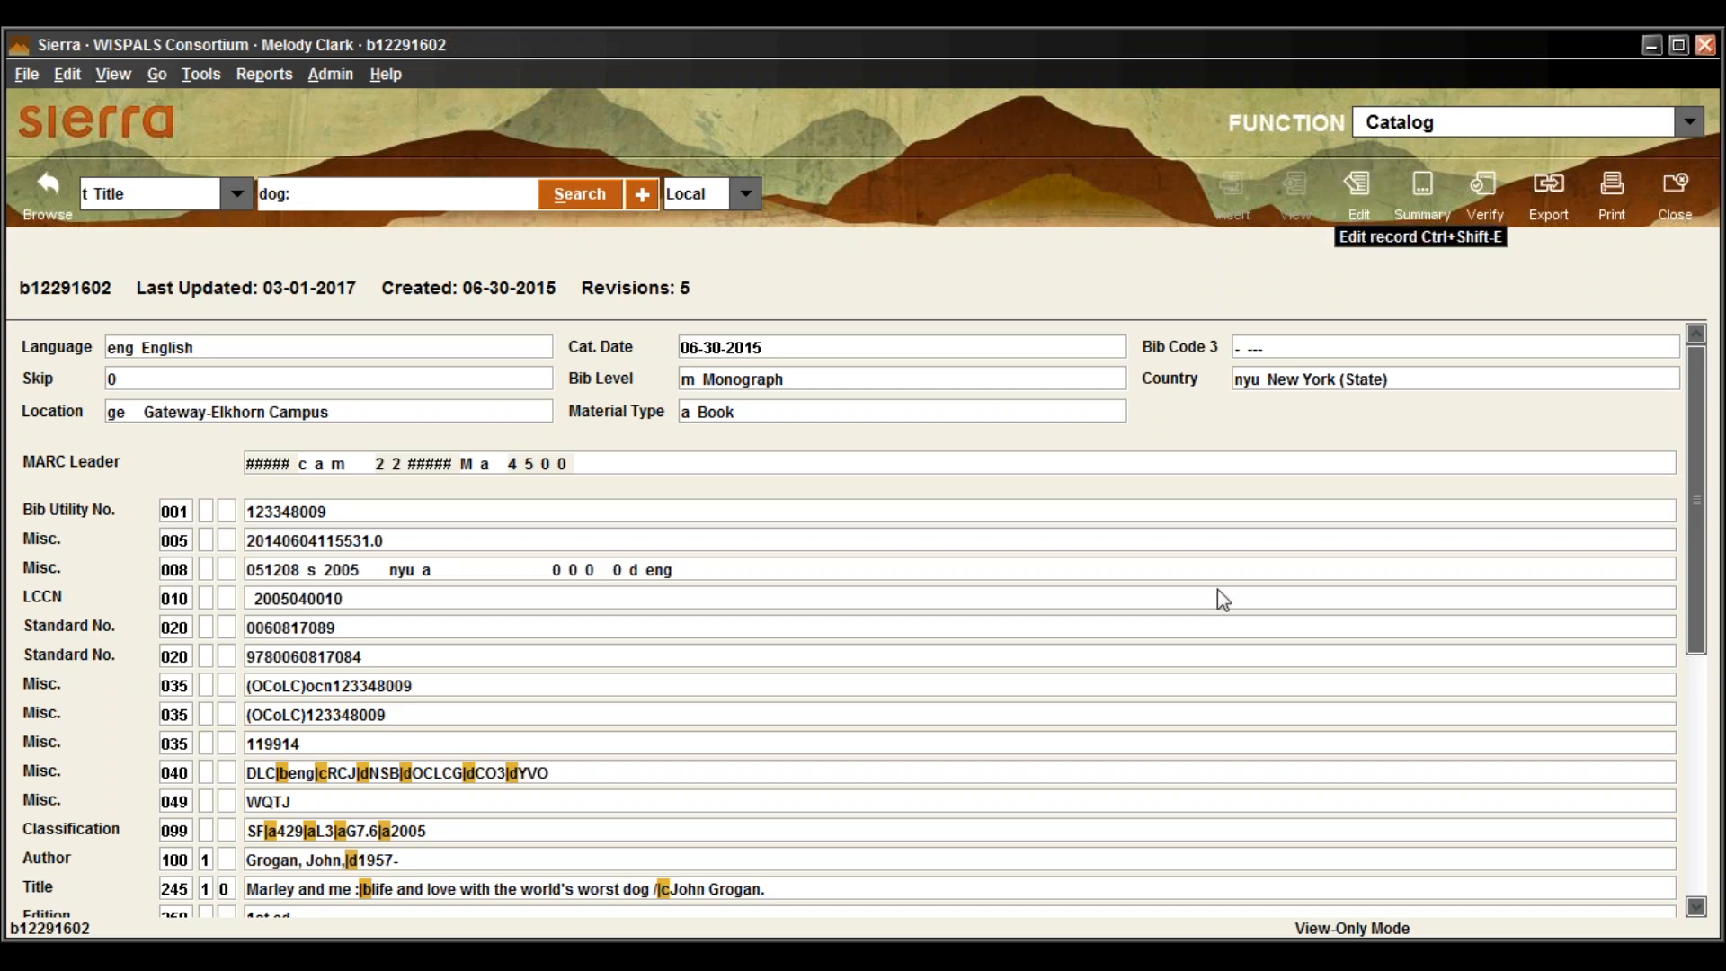
scroll(1202, 434, down, 10)
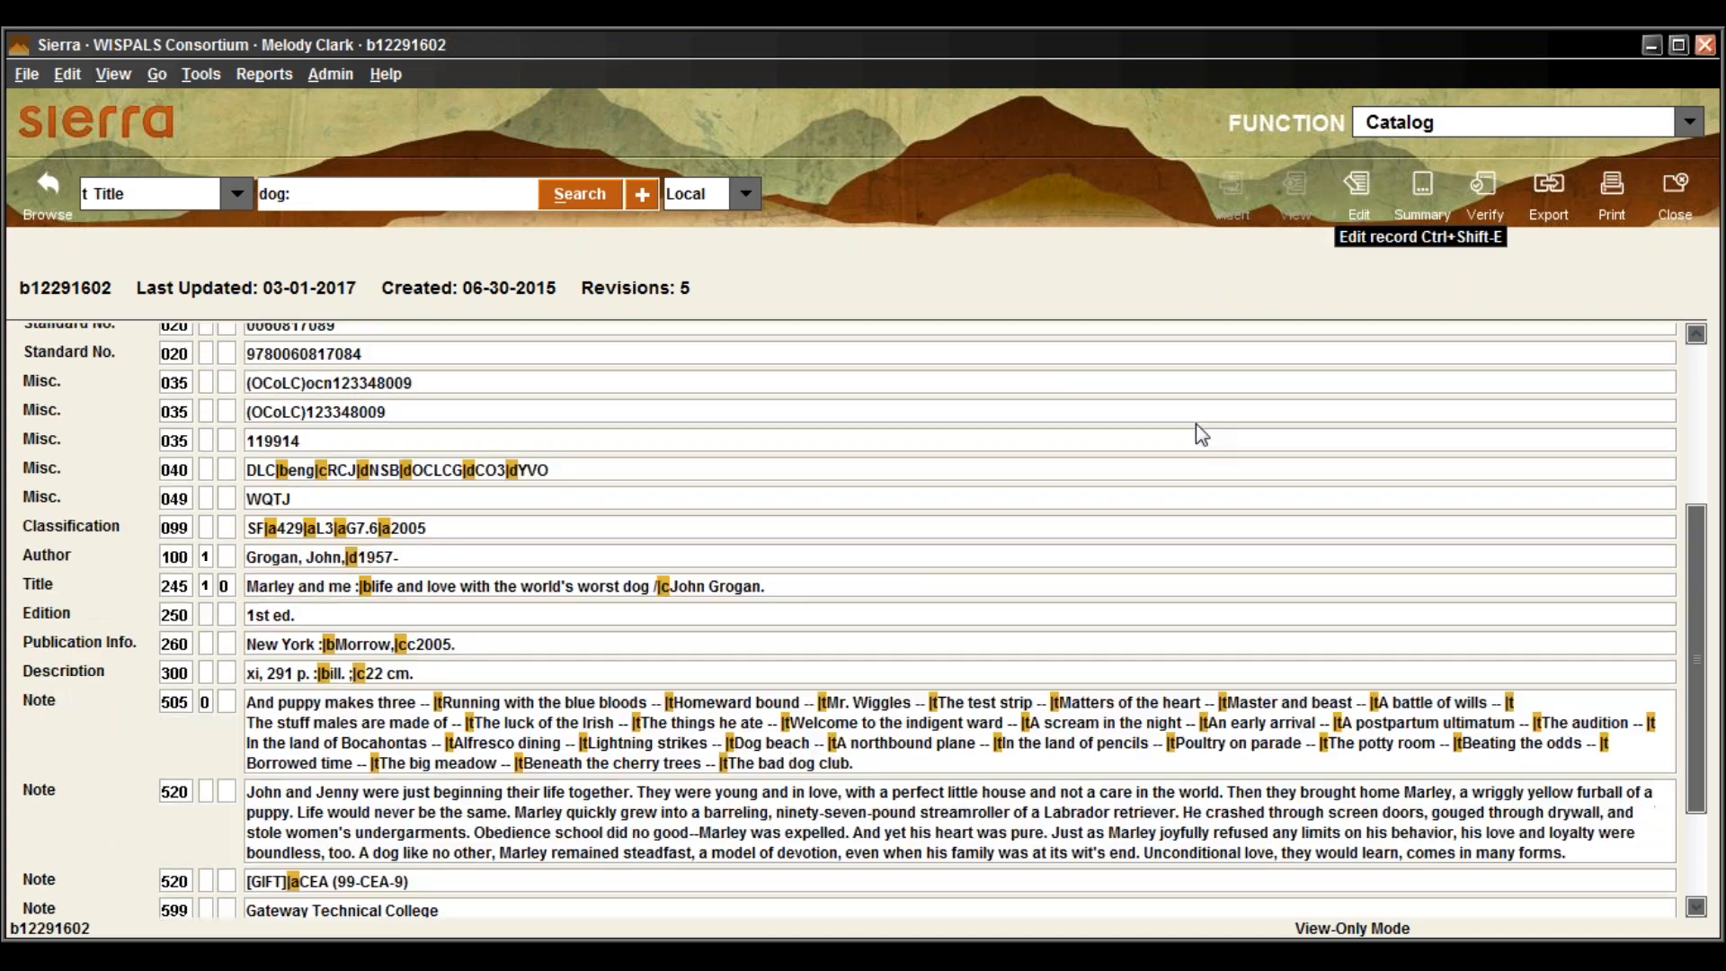
scroll(1195, 423, down, 5)
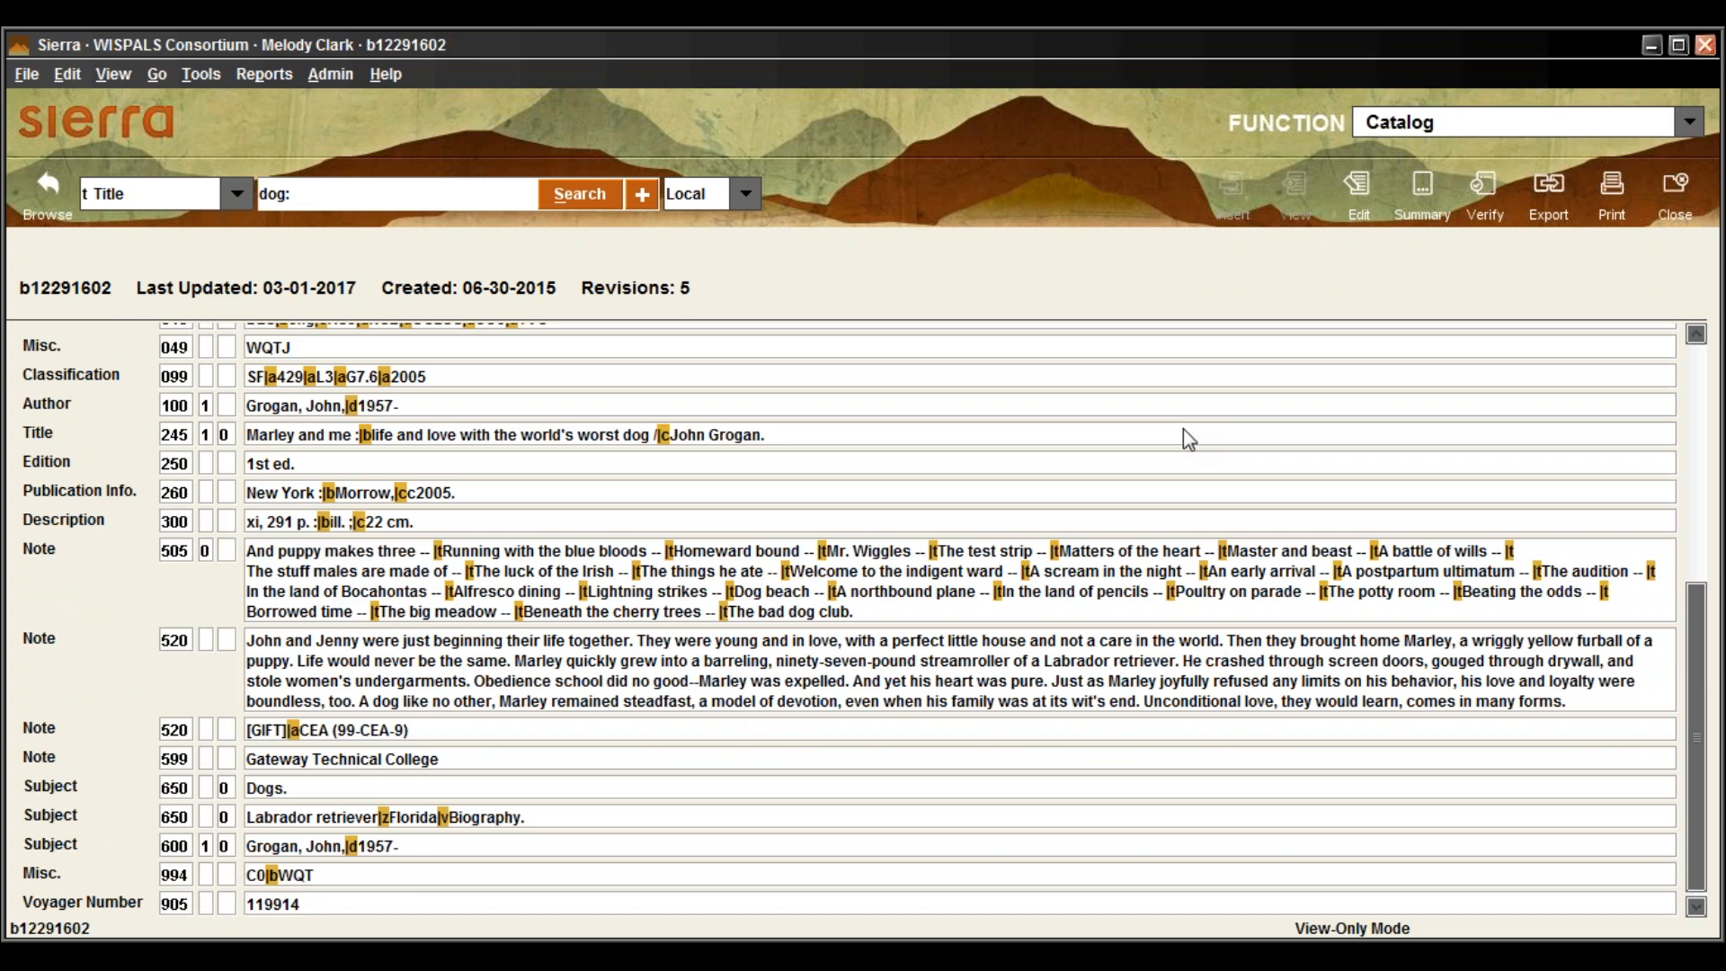
scroll(1187, 438, down, 1)
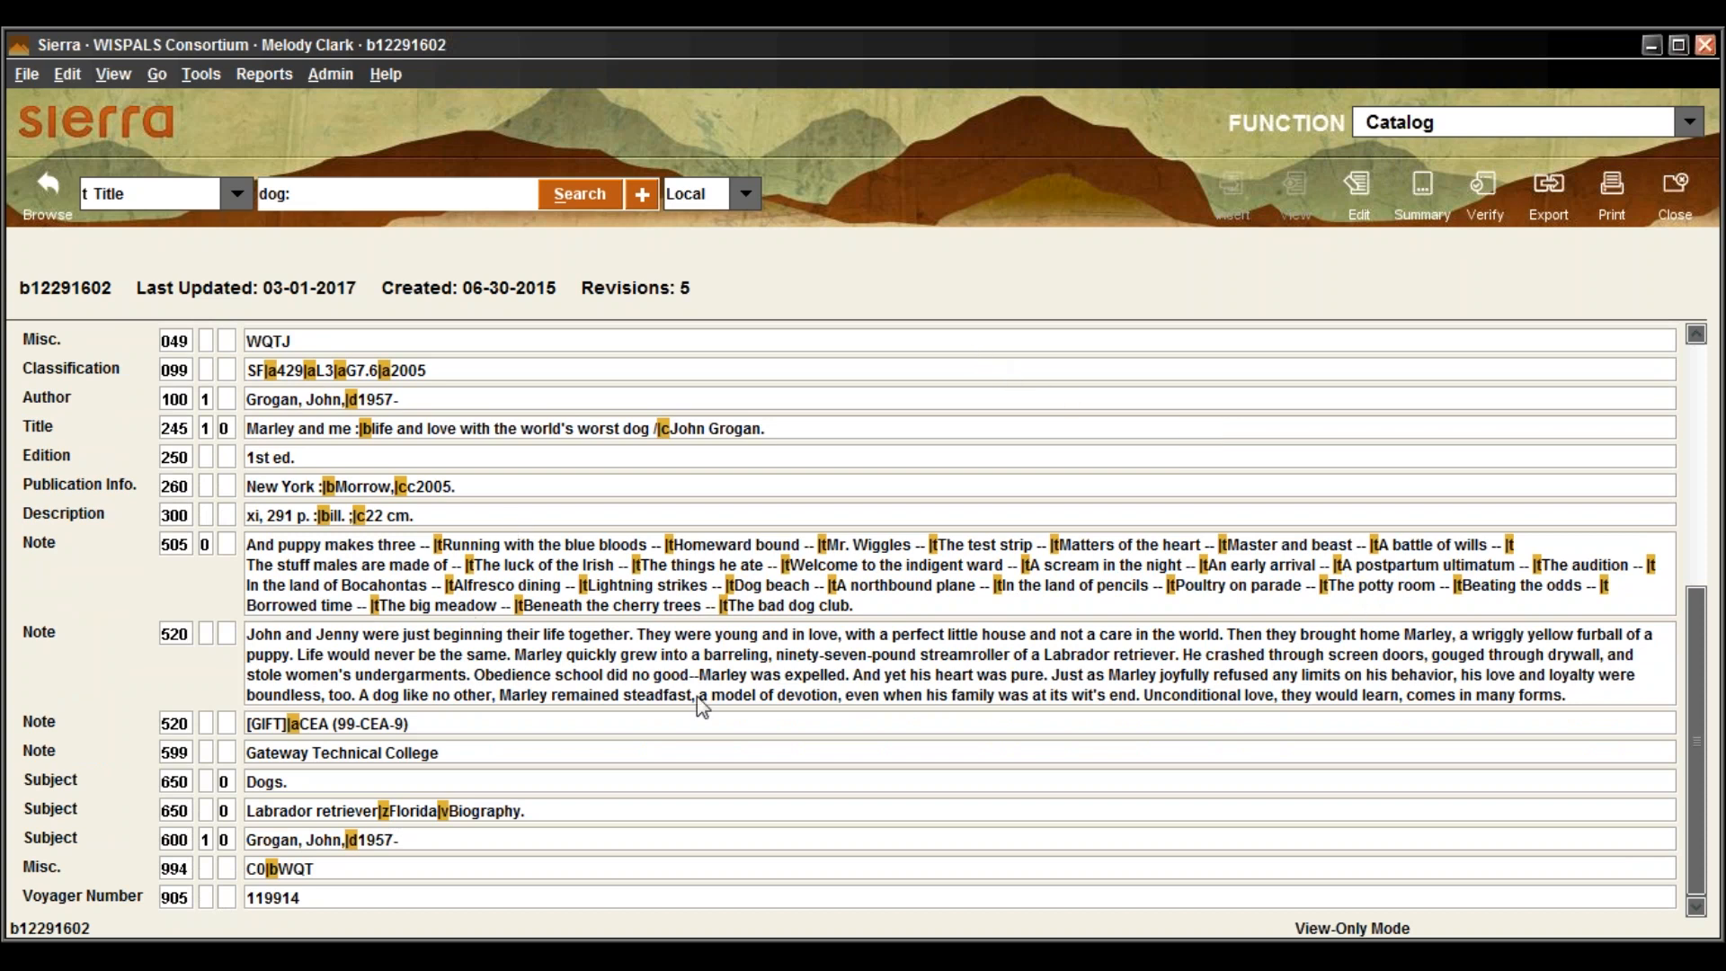
scroll(607, 522, up, 10)
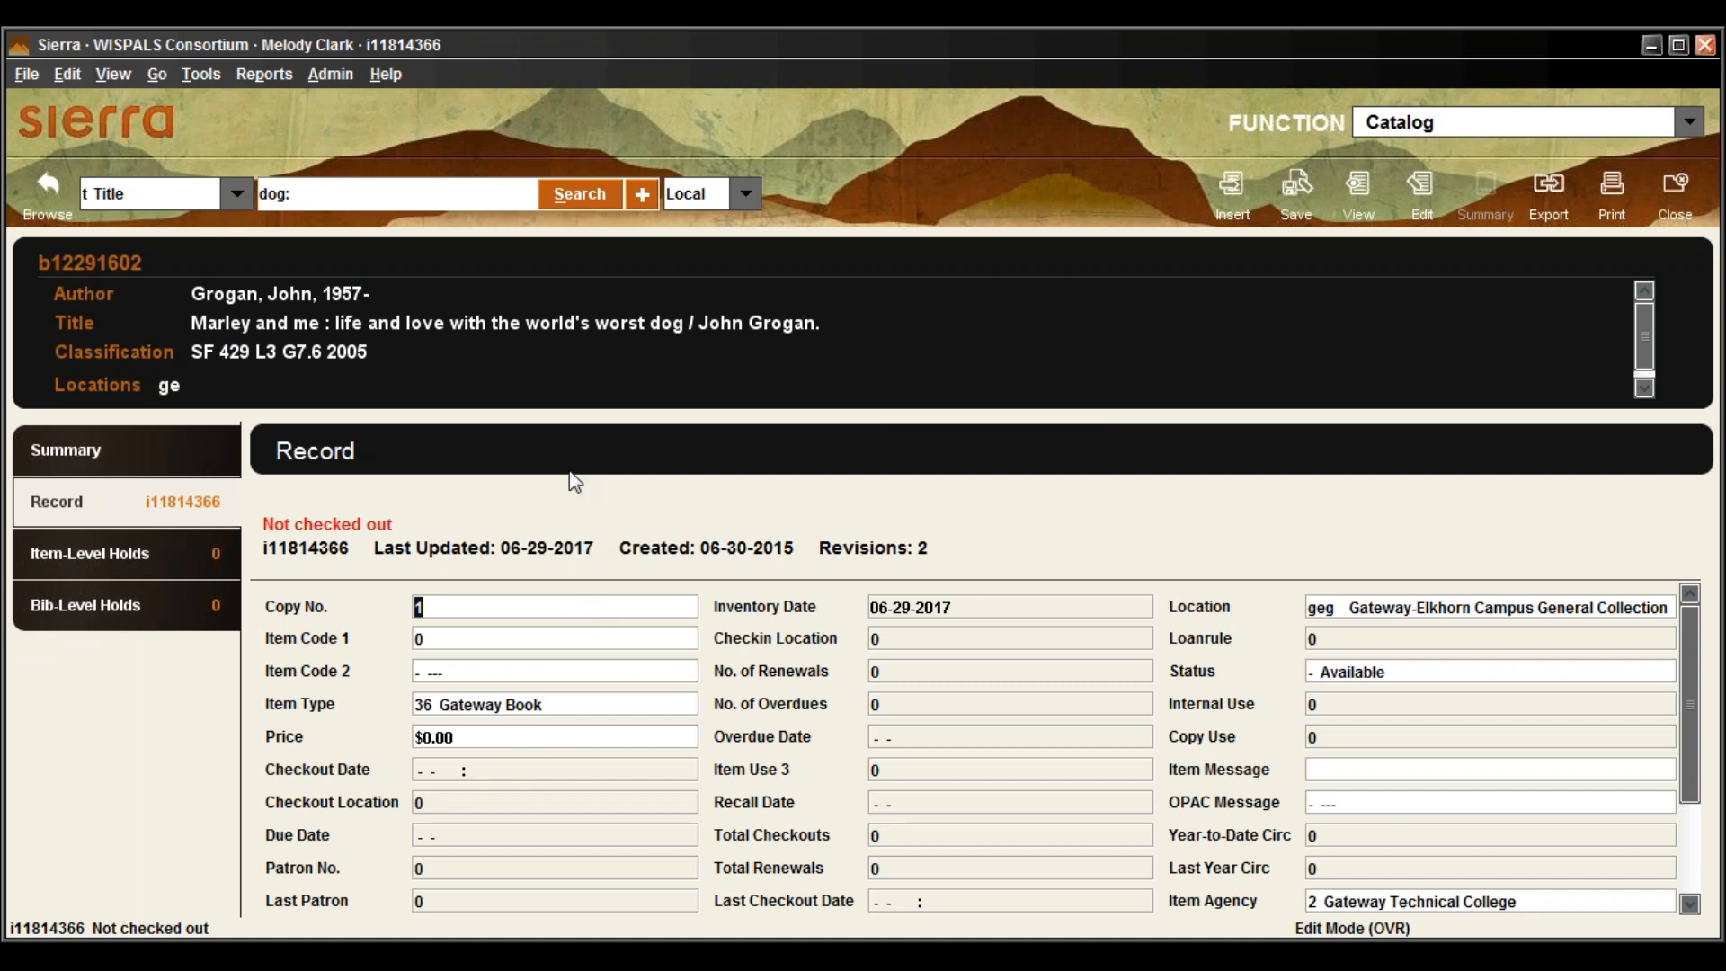
click(87, 448)
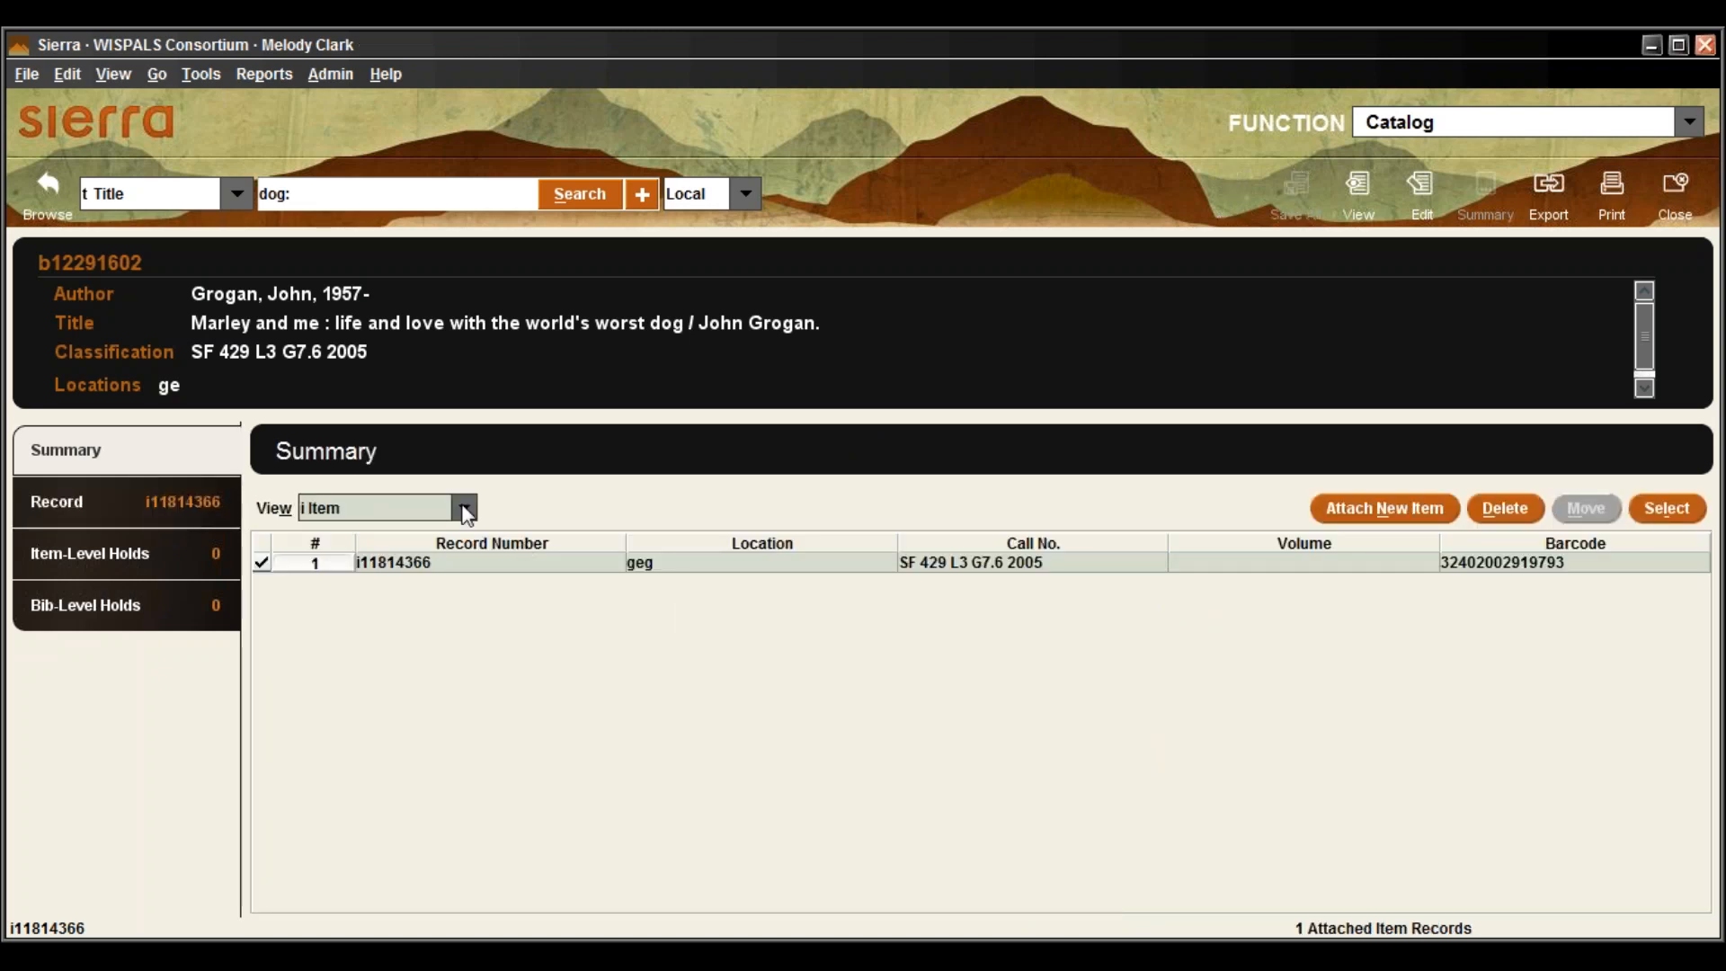
click(464, 510)
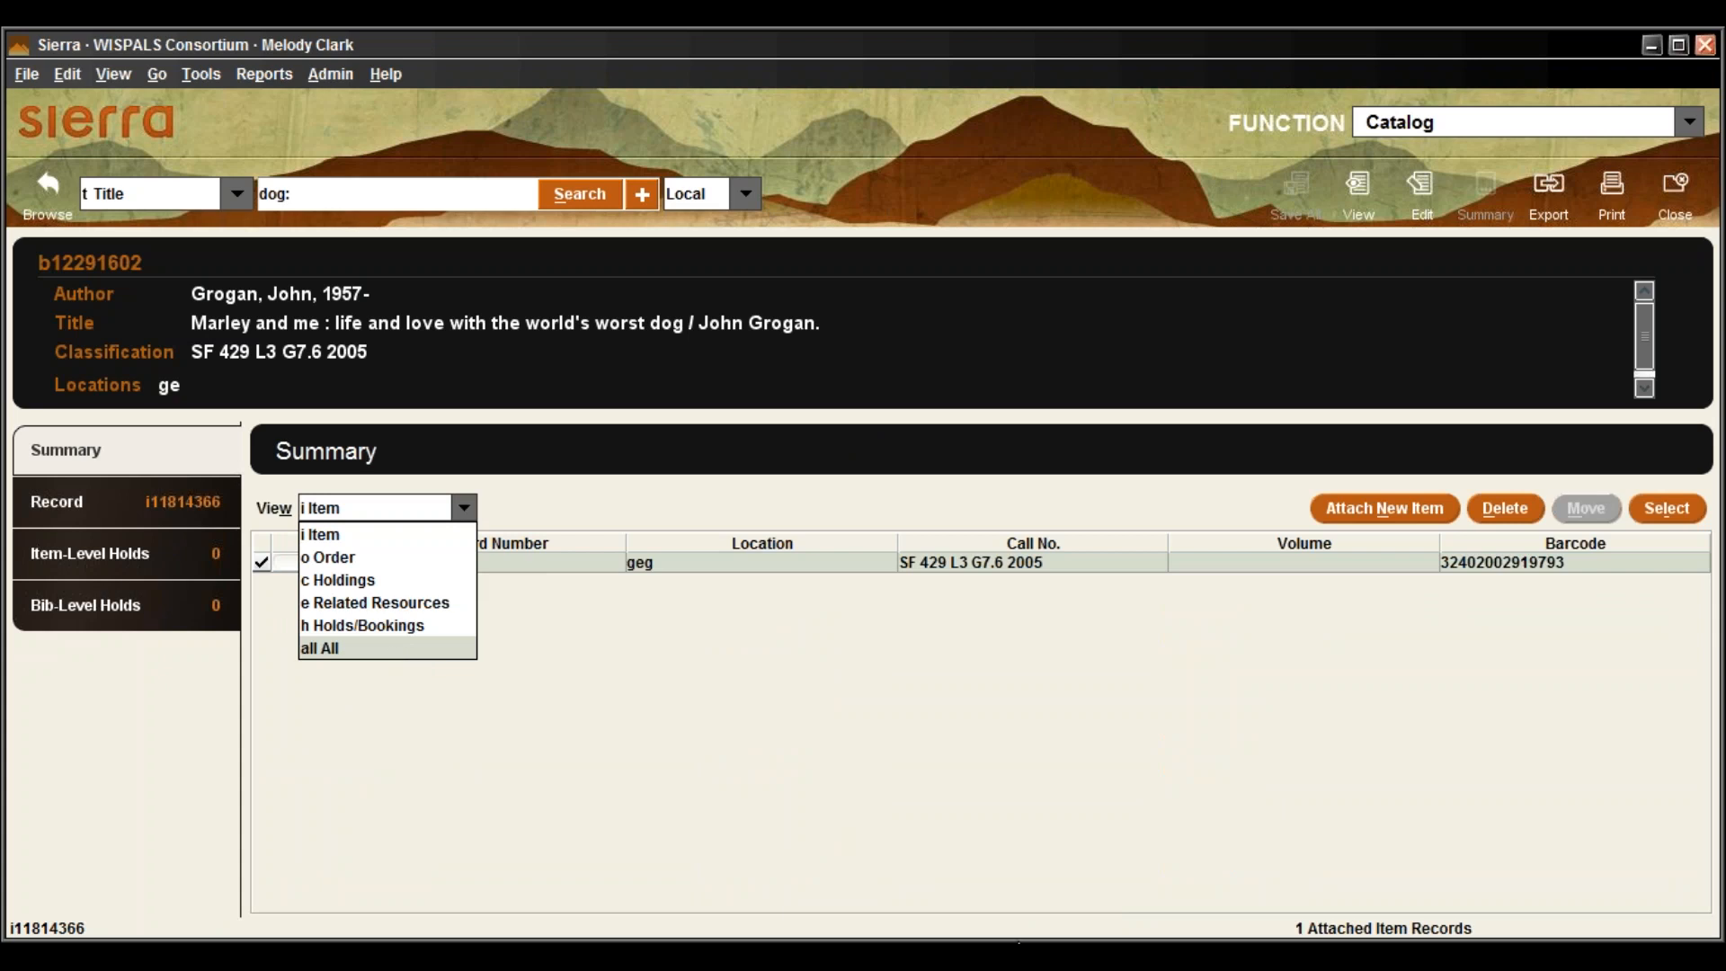
click(359, 649)
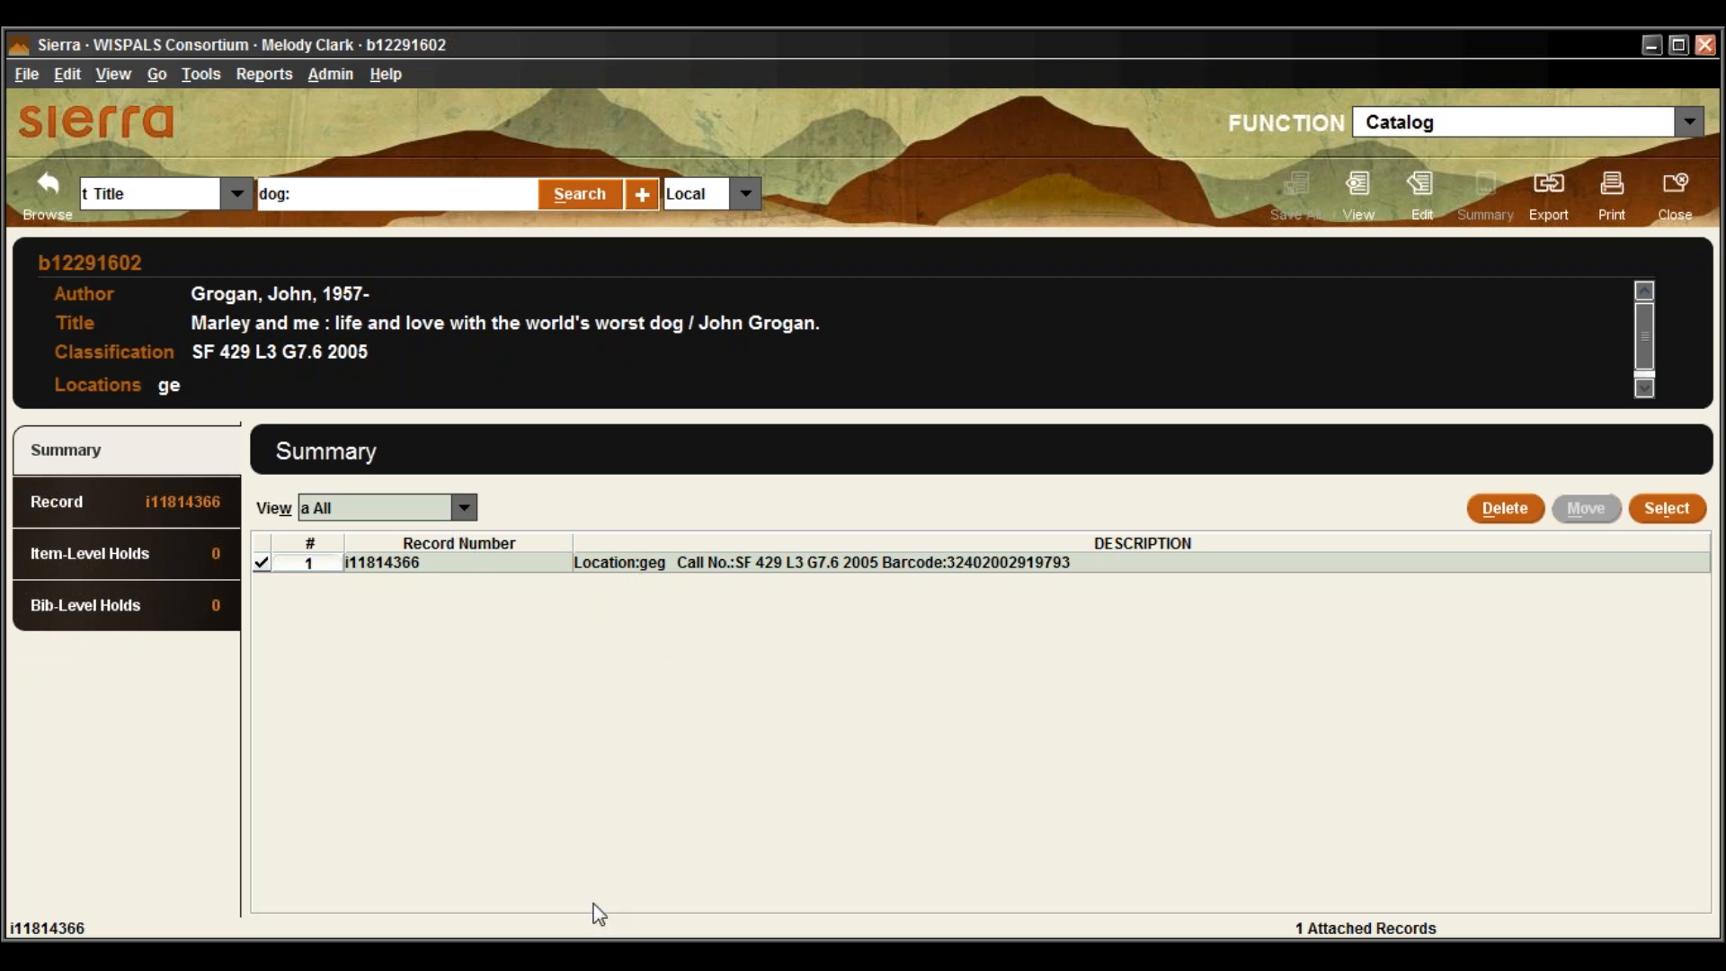
click(465, 509)
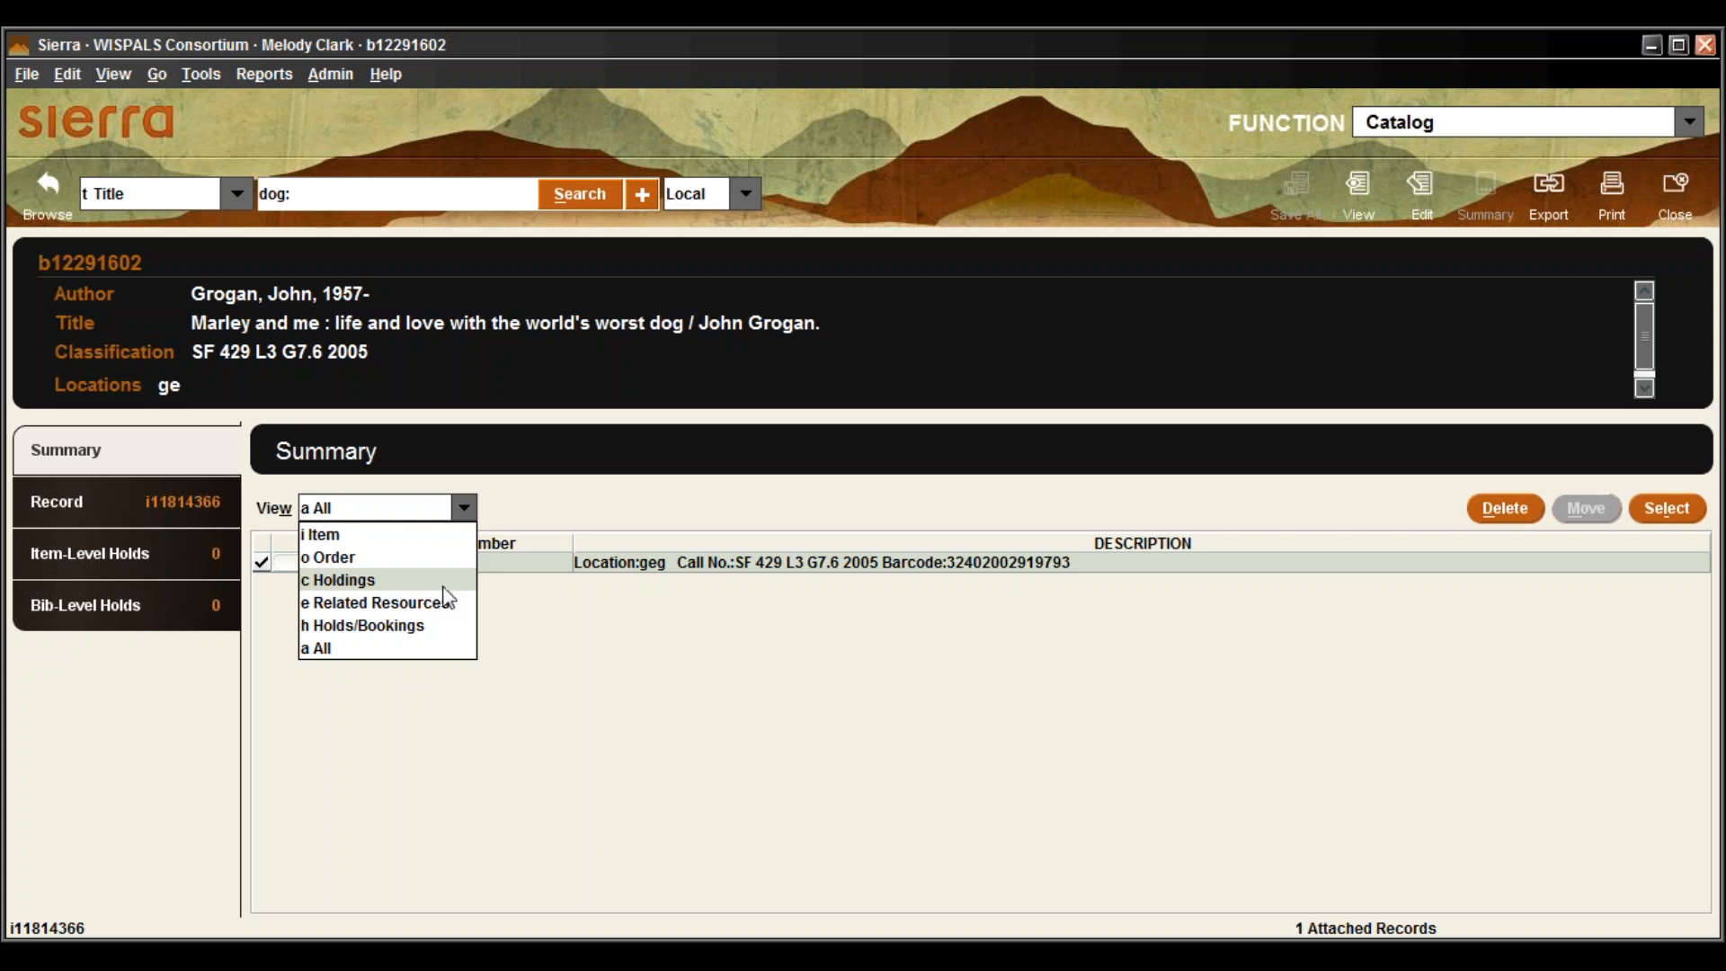
click(654, 683)
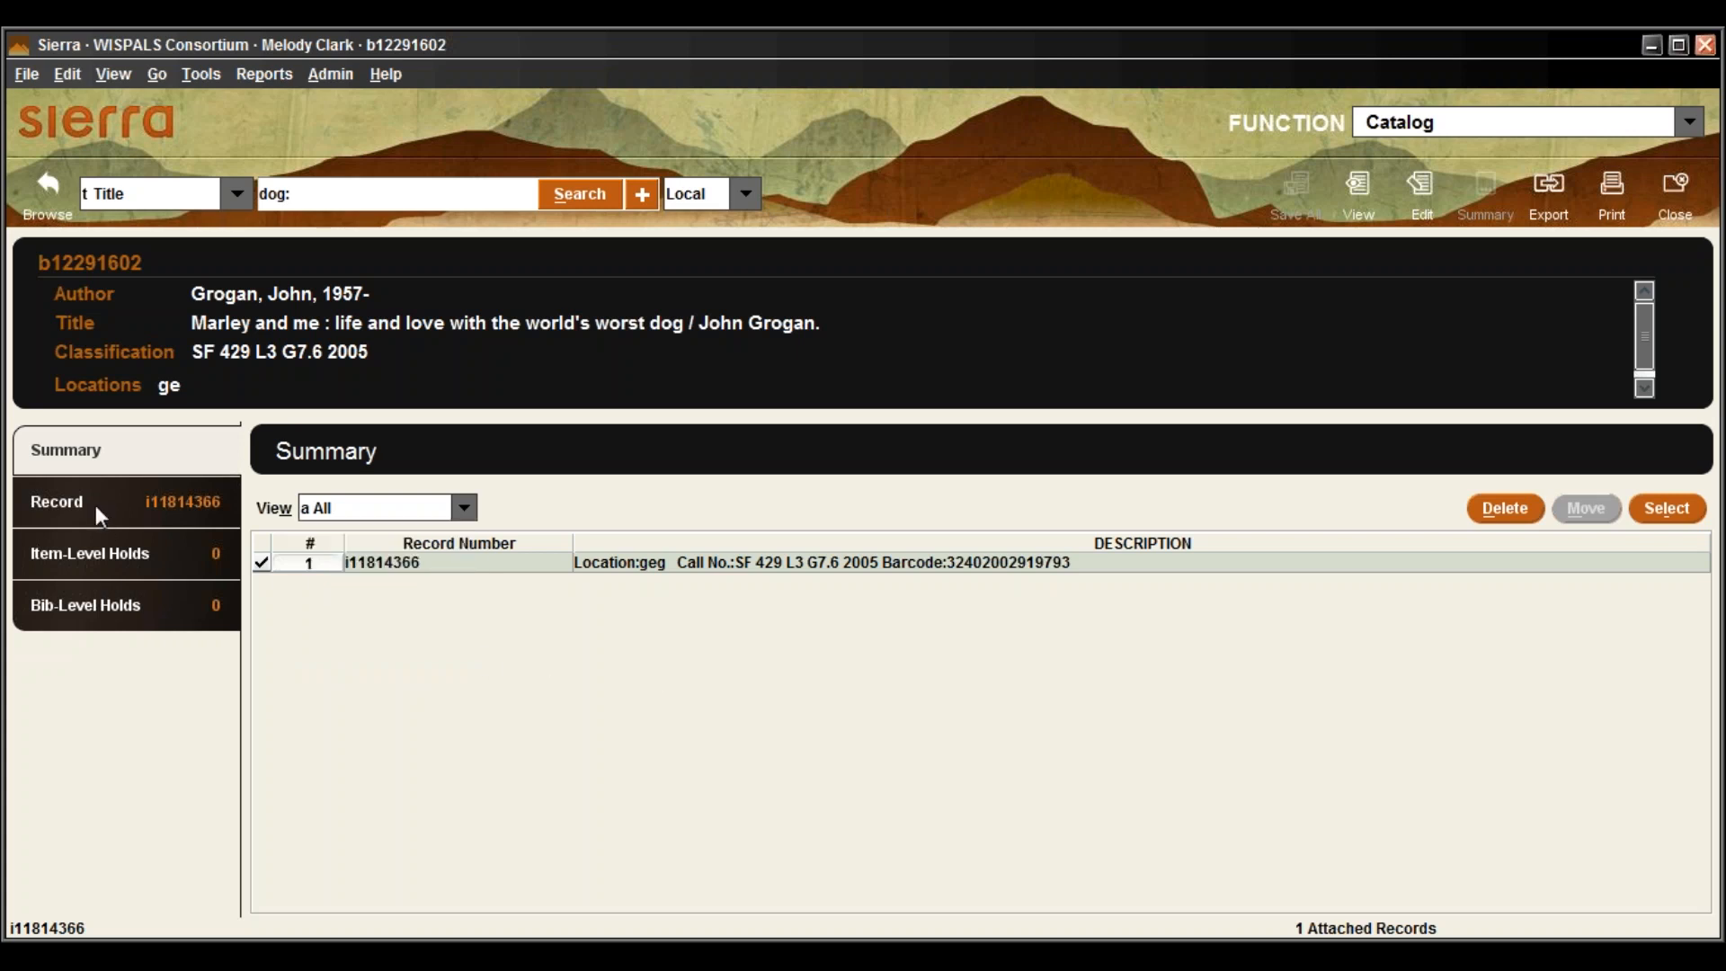
Open item record i11814366 from the Record tab and scroll through its fields
click(178, 506)
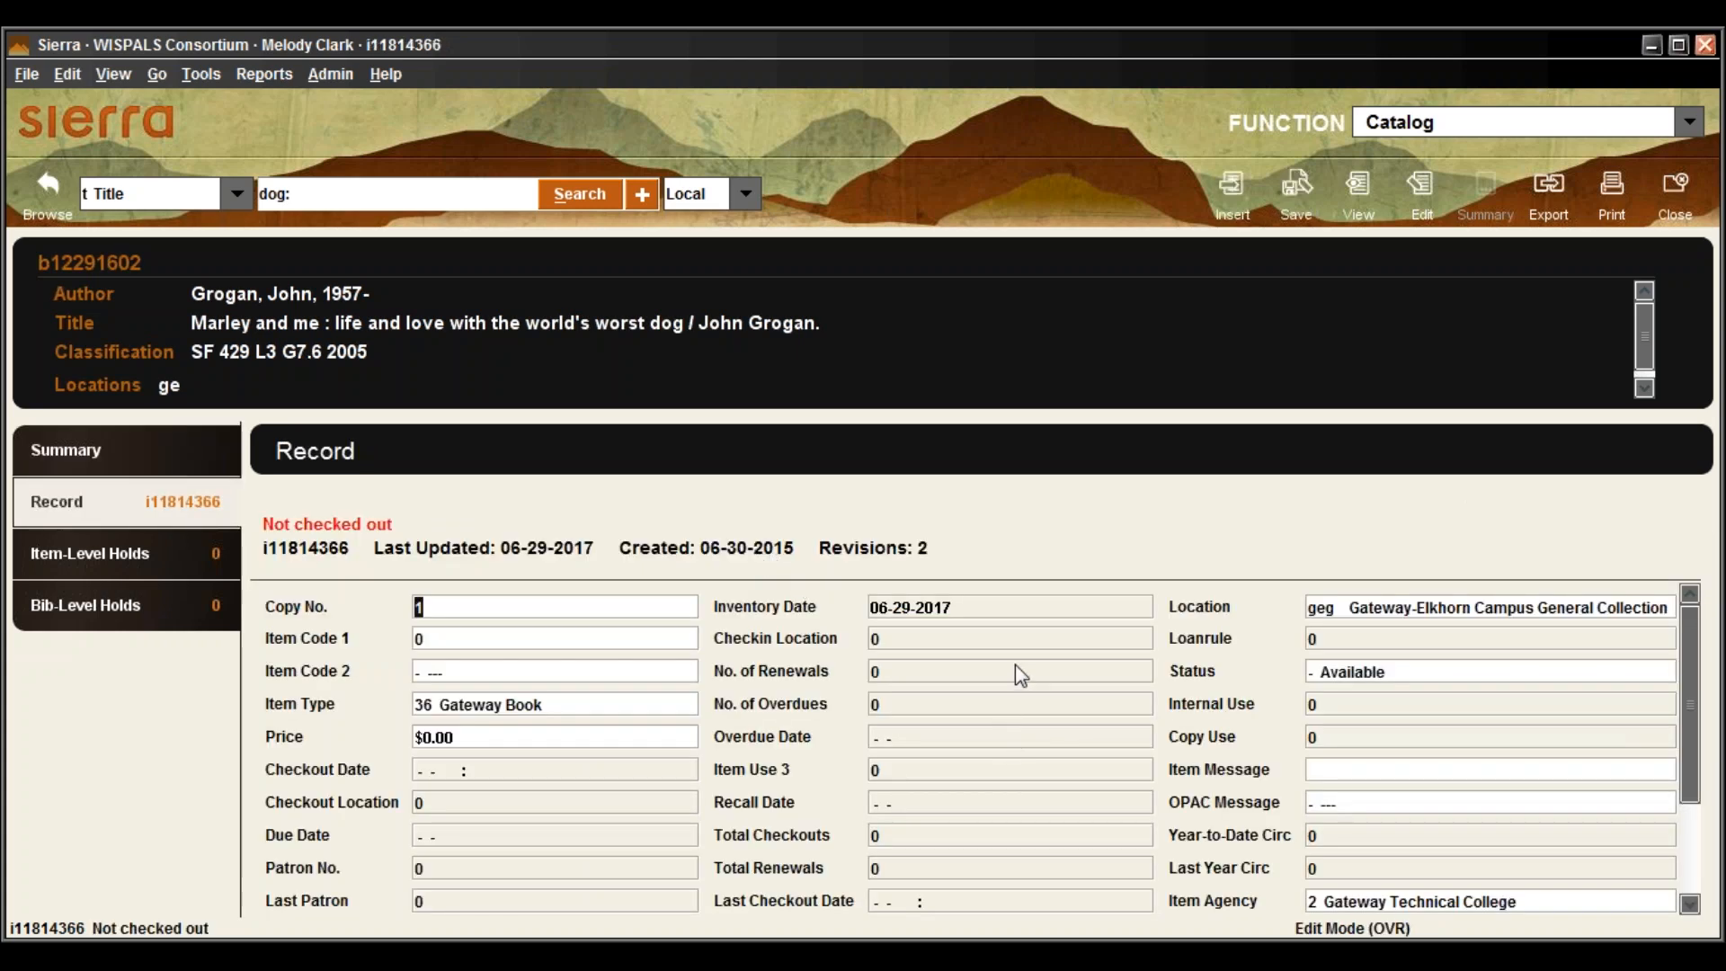
scroll(1018, 670, down, 2)
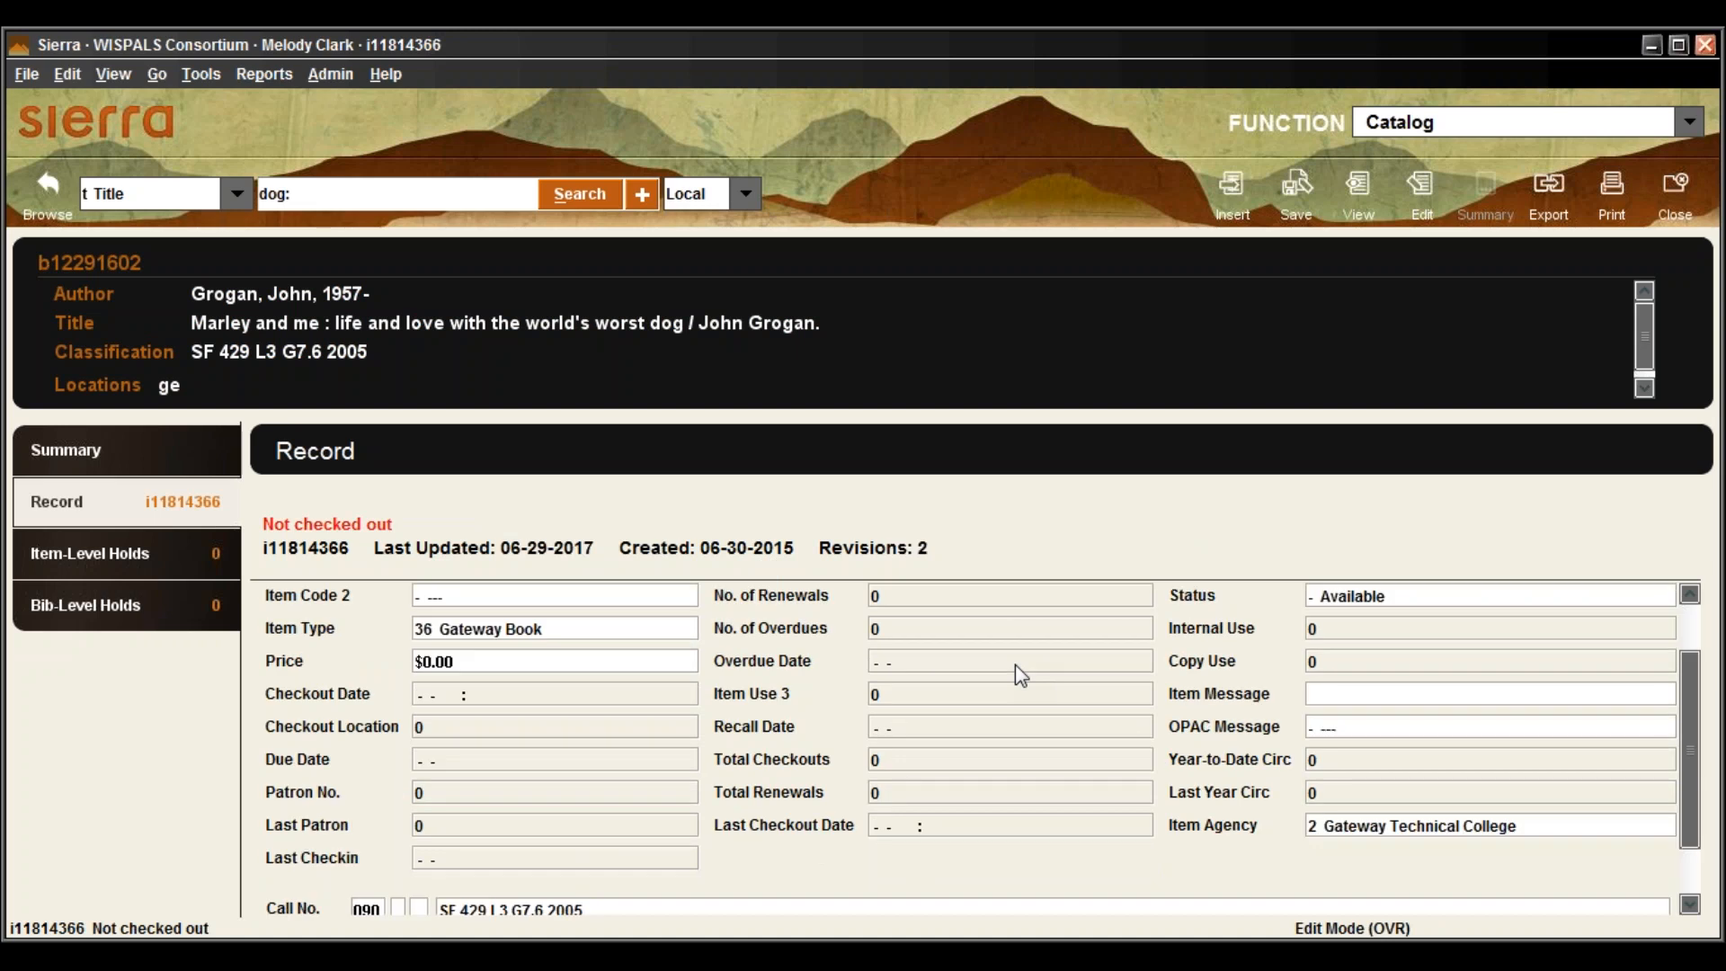
scroll(1016, 666, down, 2)
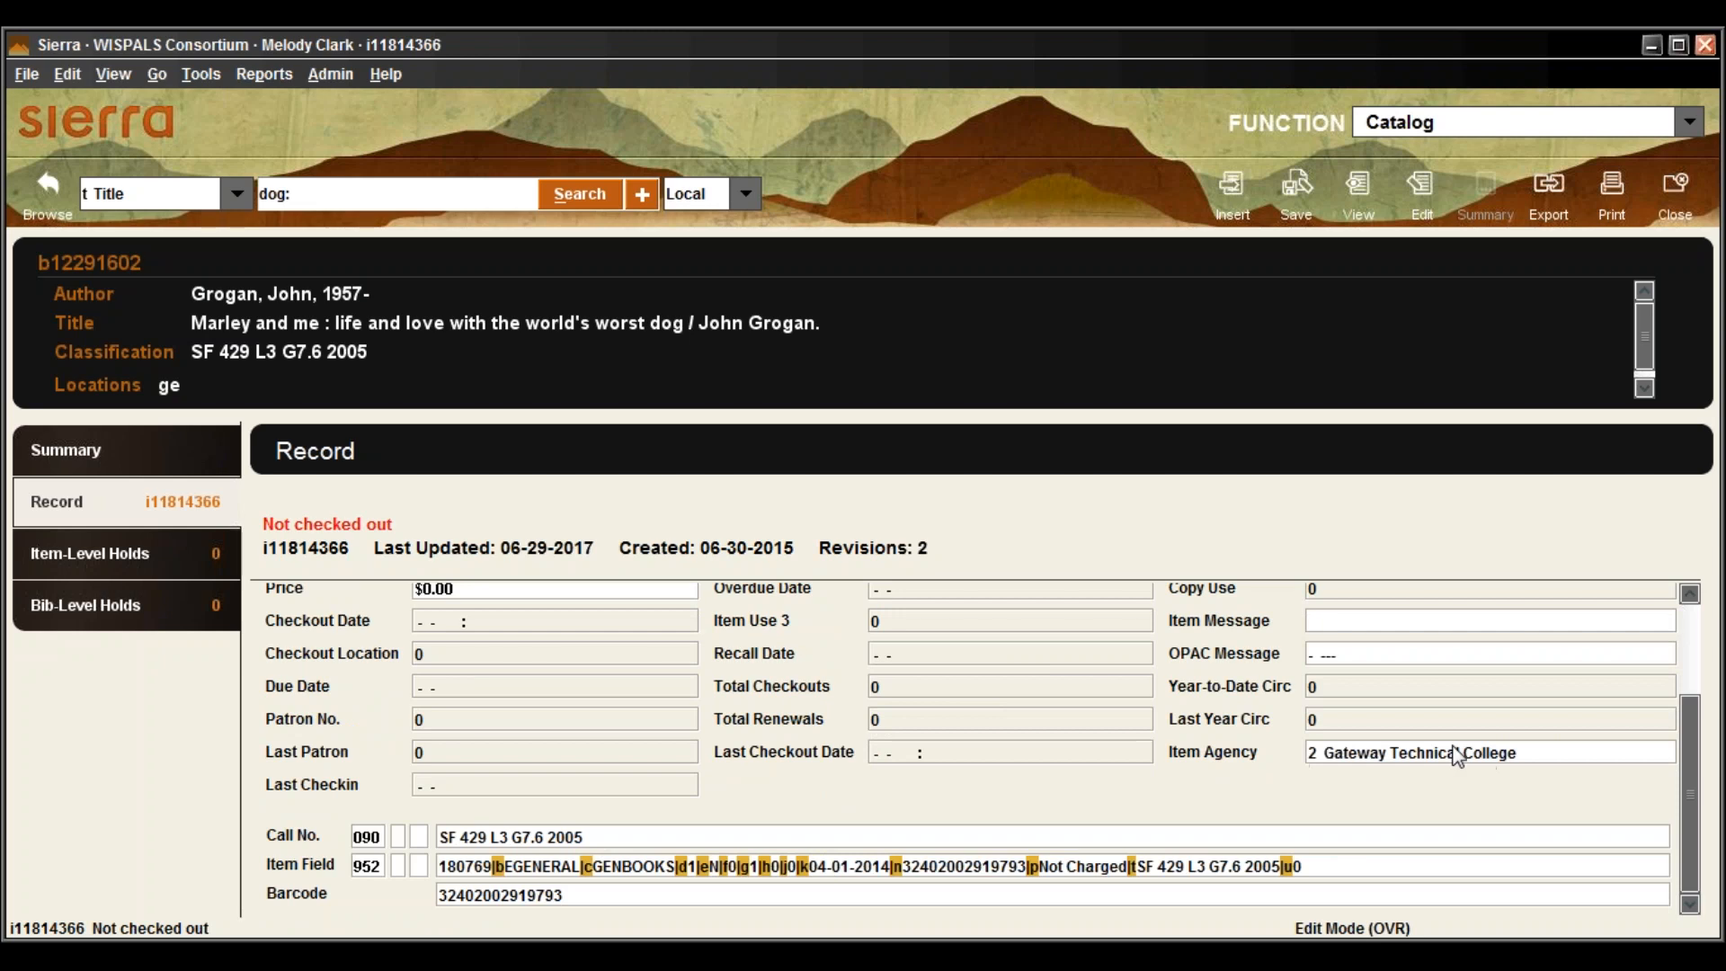
scroll(1456, 755, up, 2)
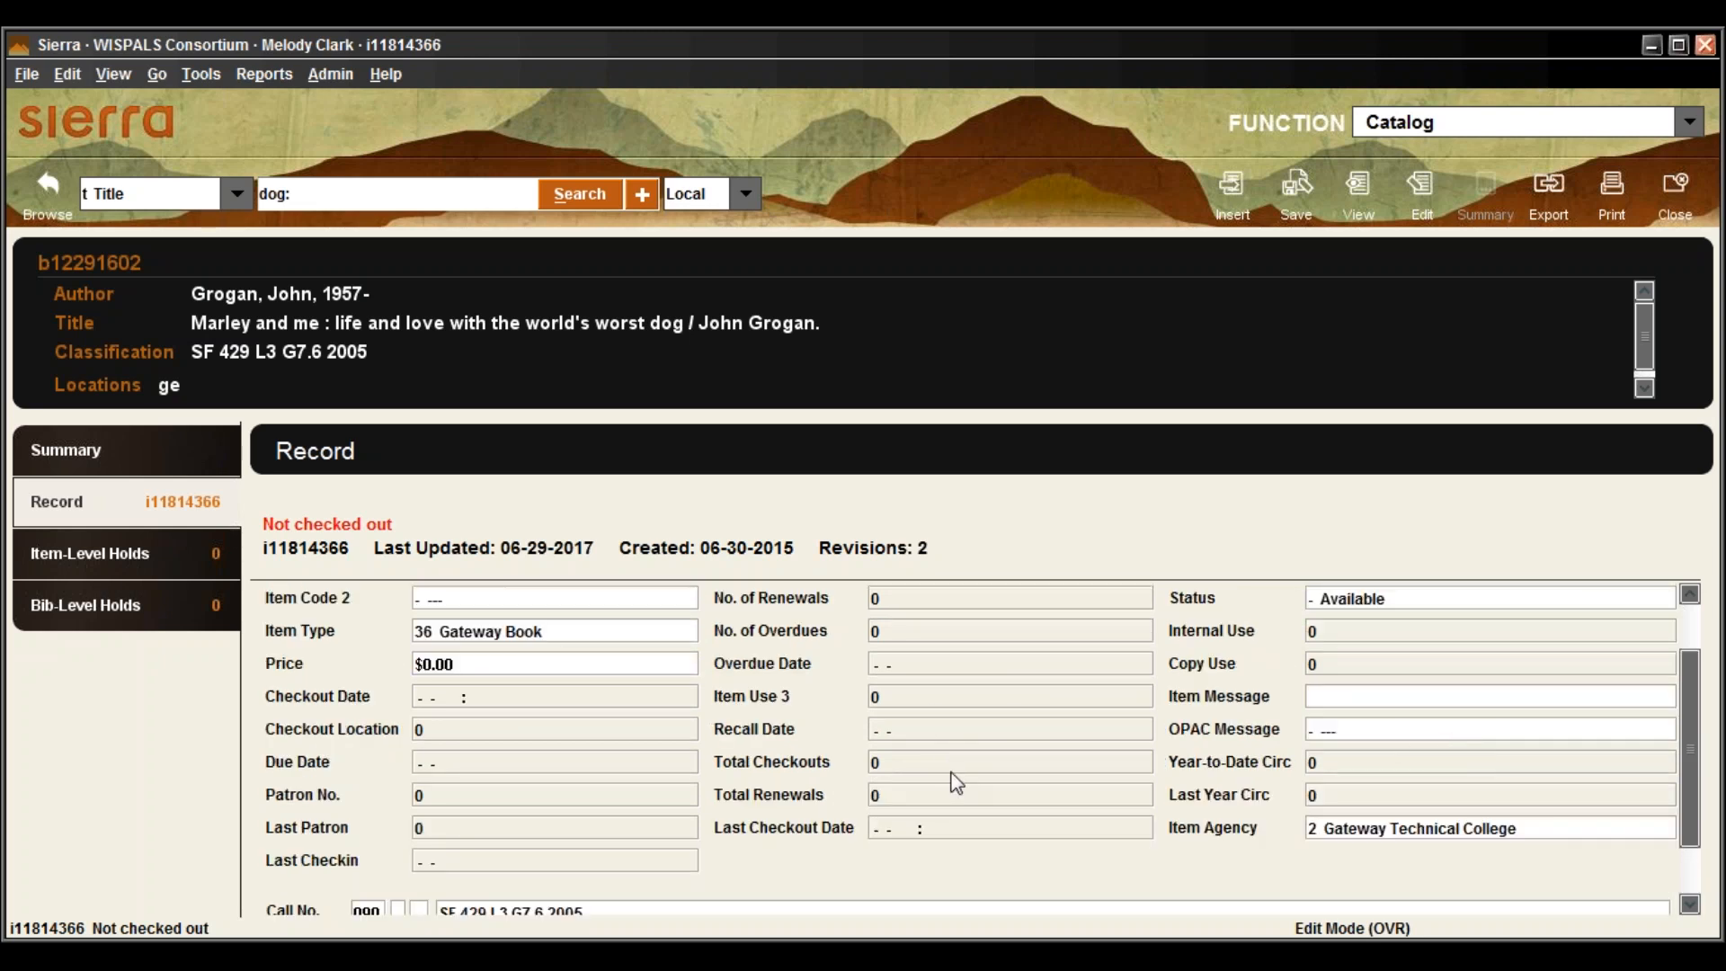
scroll(956, 782, up, 2)
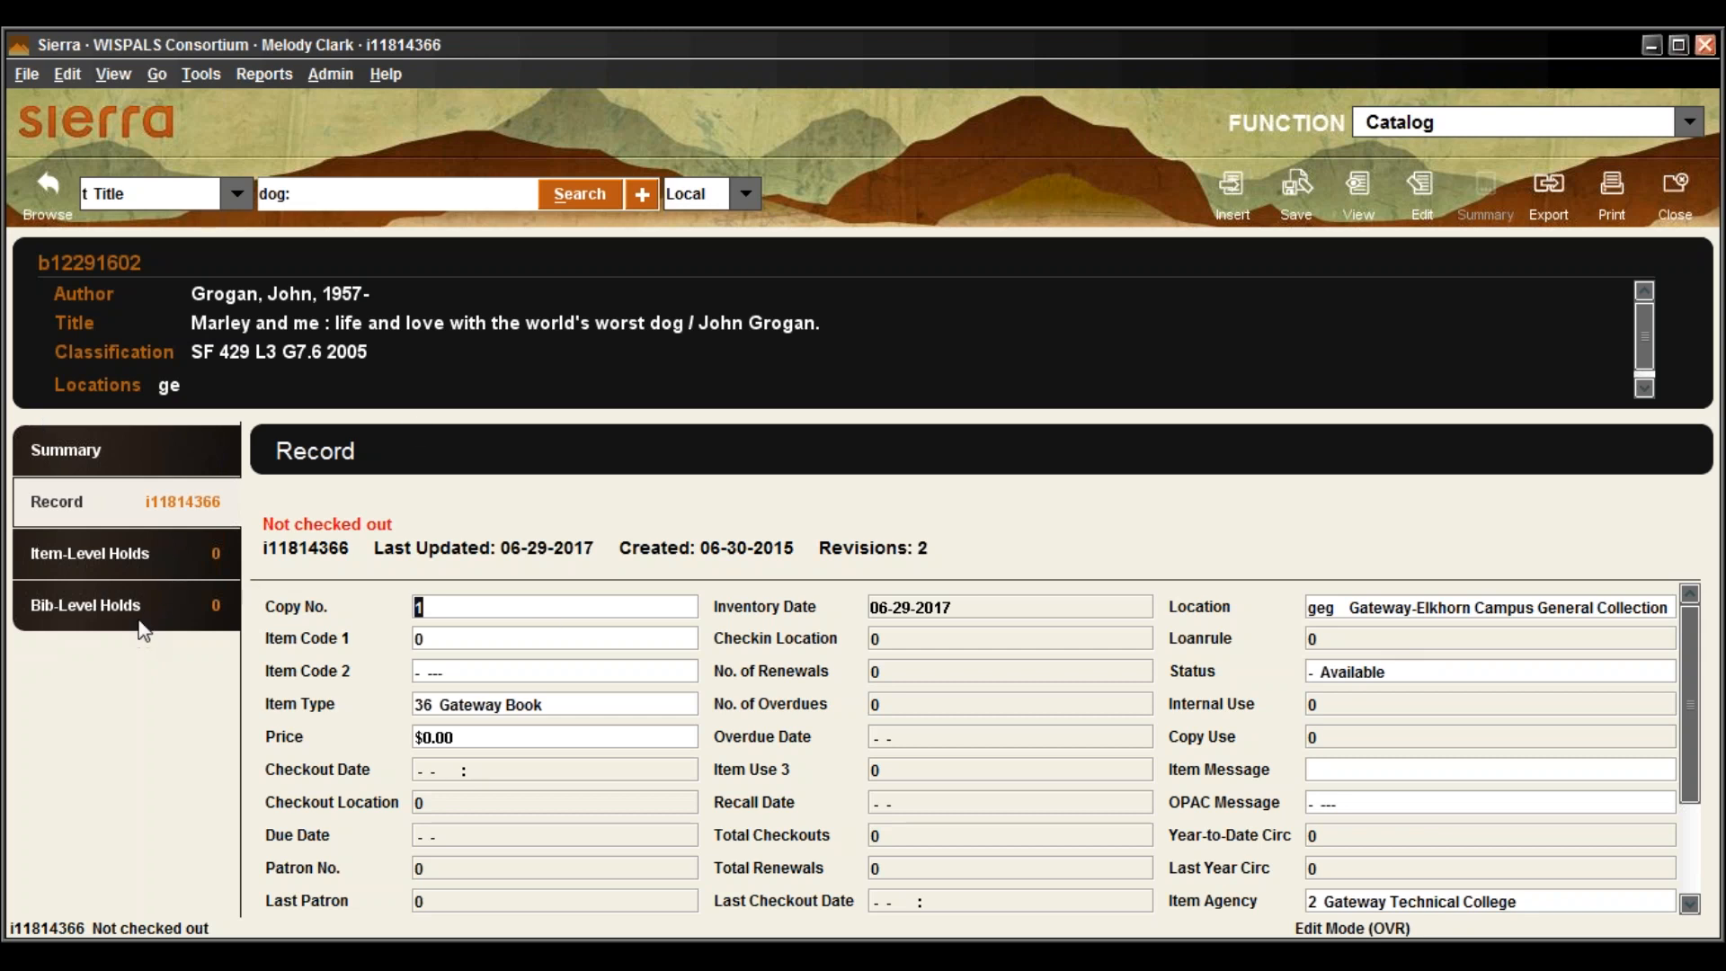
Check the Item-Level and then Bib-Level Holds for Marley and me, both empty
click(118, 565)
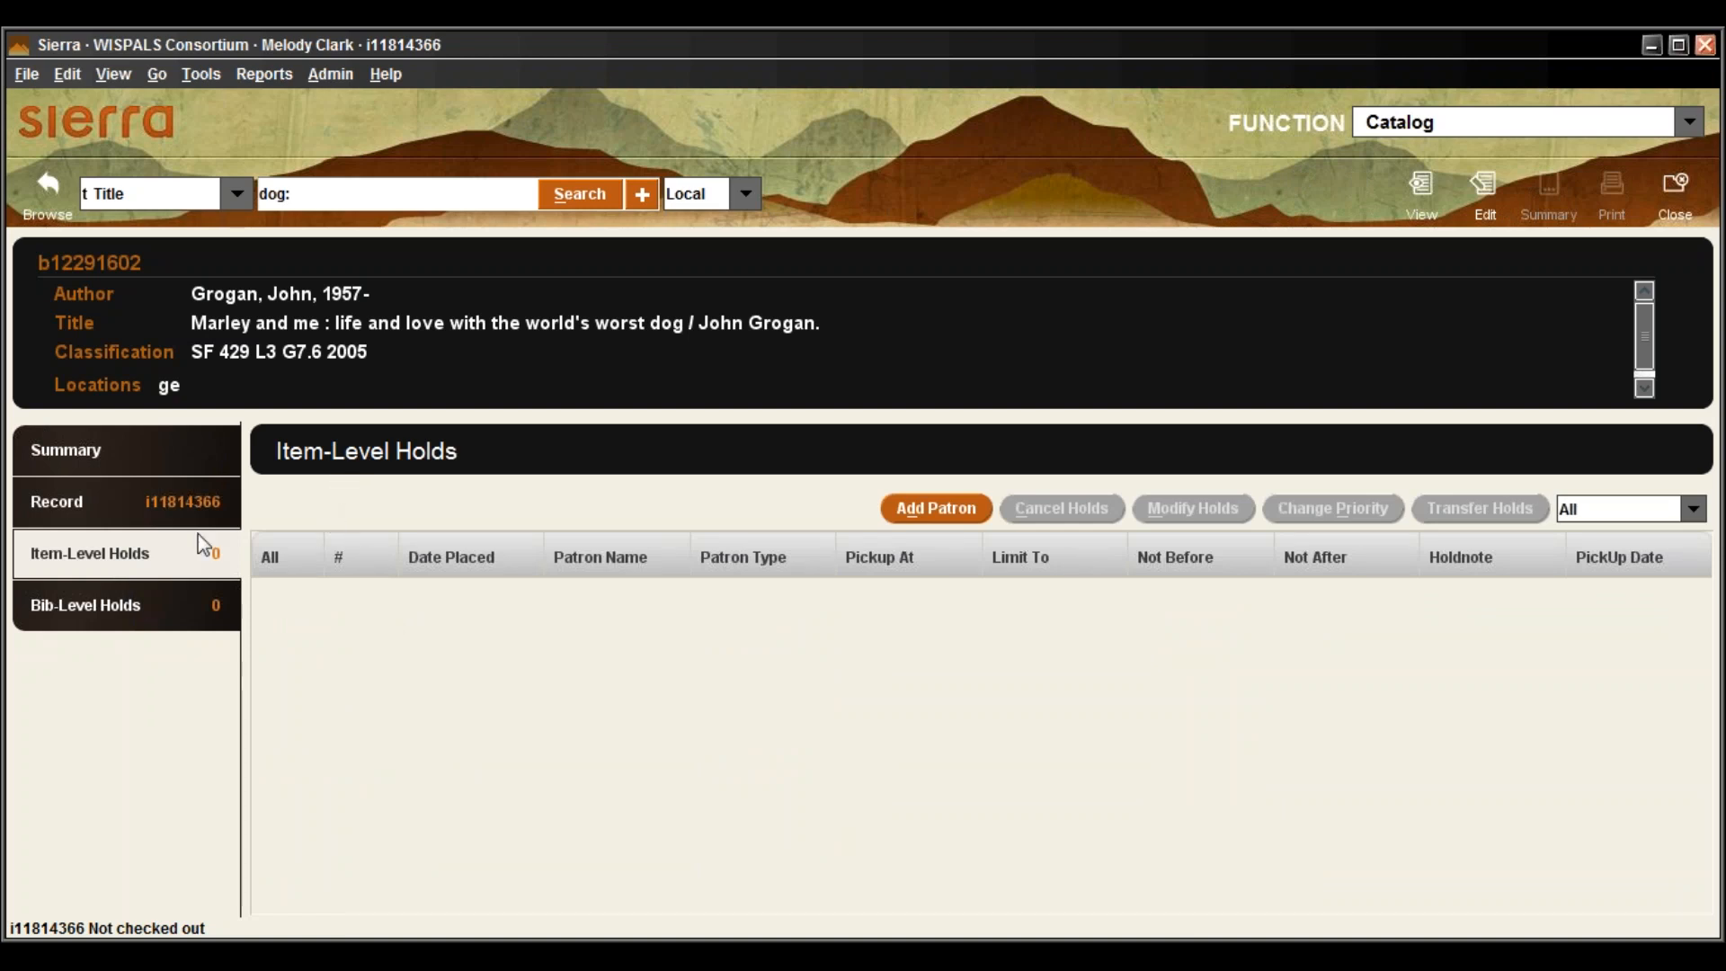
click(126, 609)
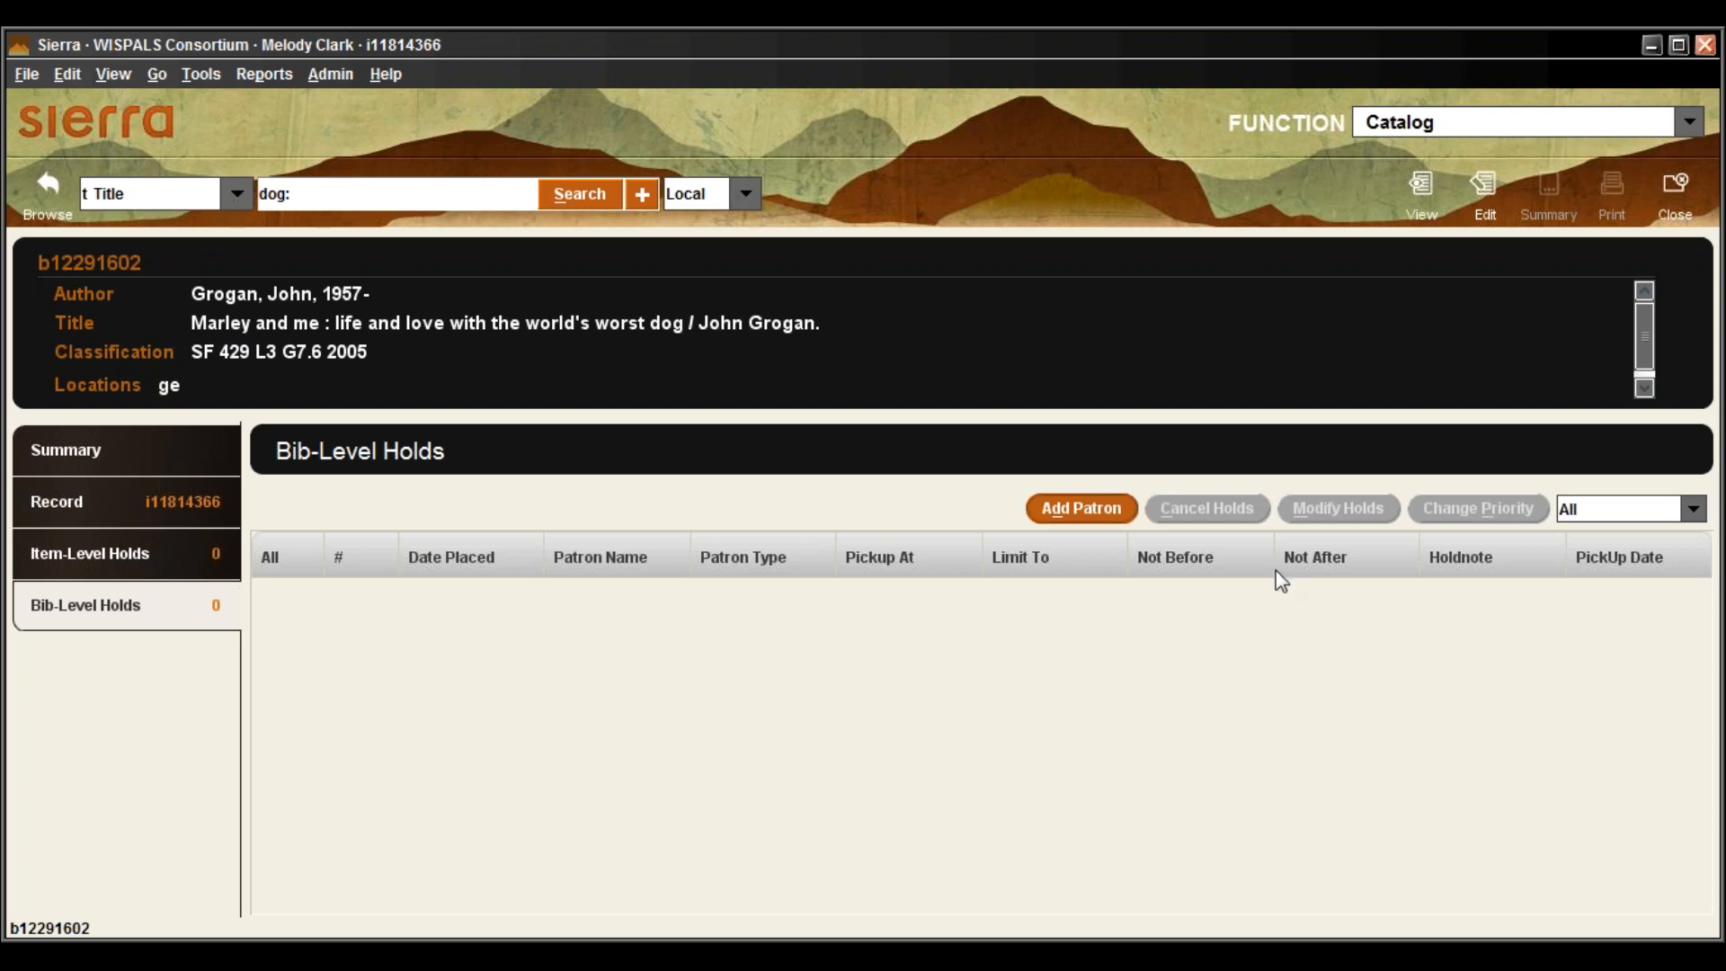
click(1678, 200)
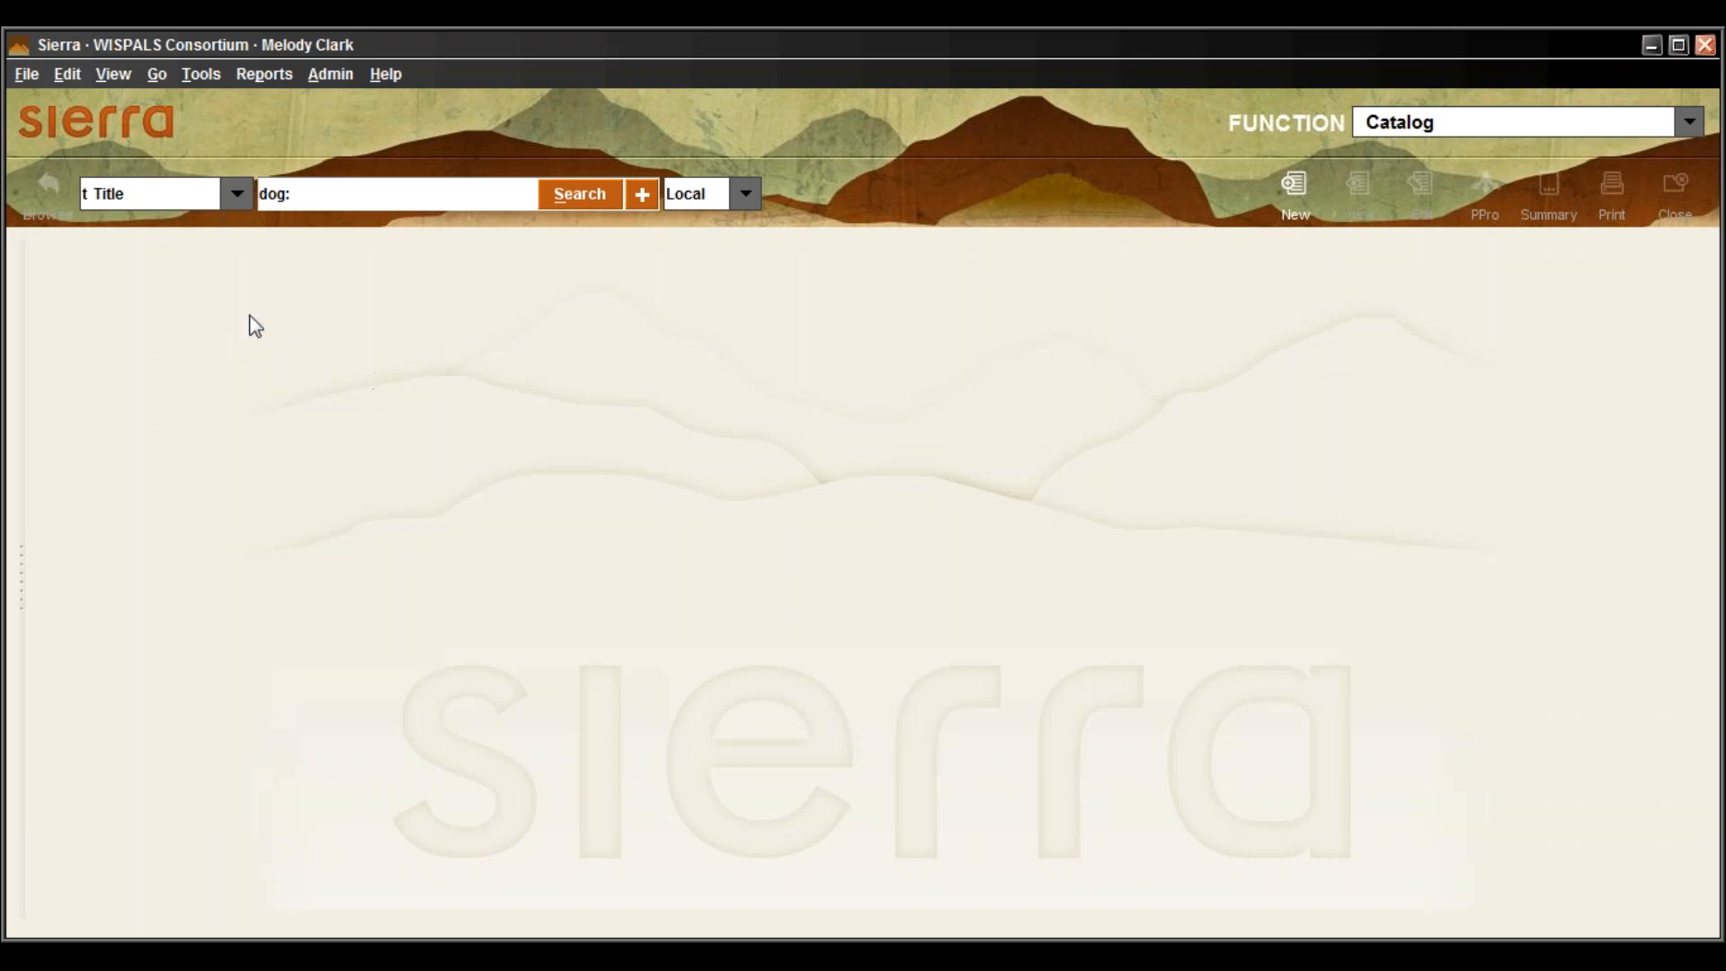
click(328, 199)
click(237, 202)
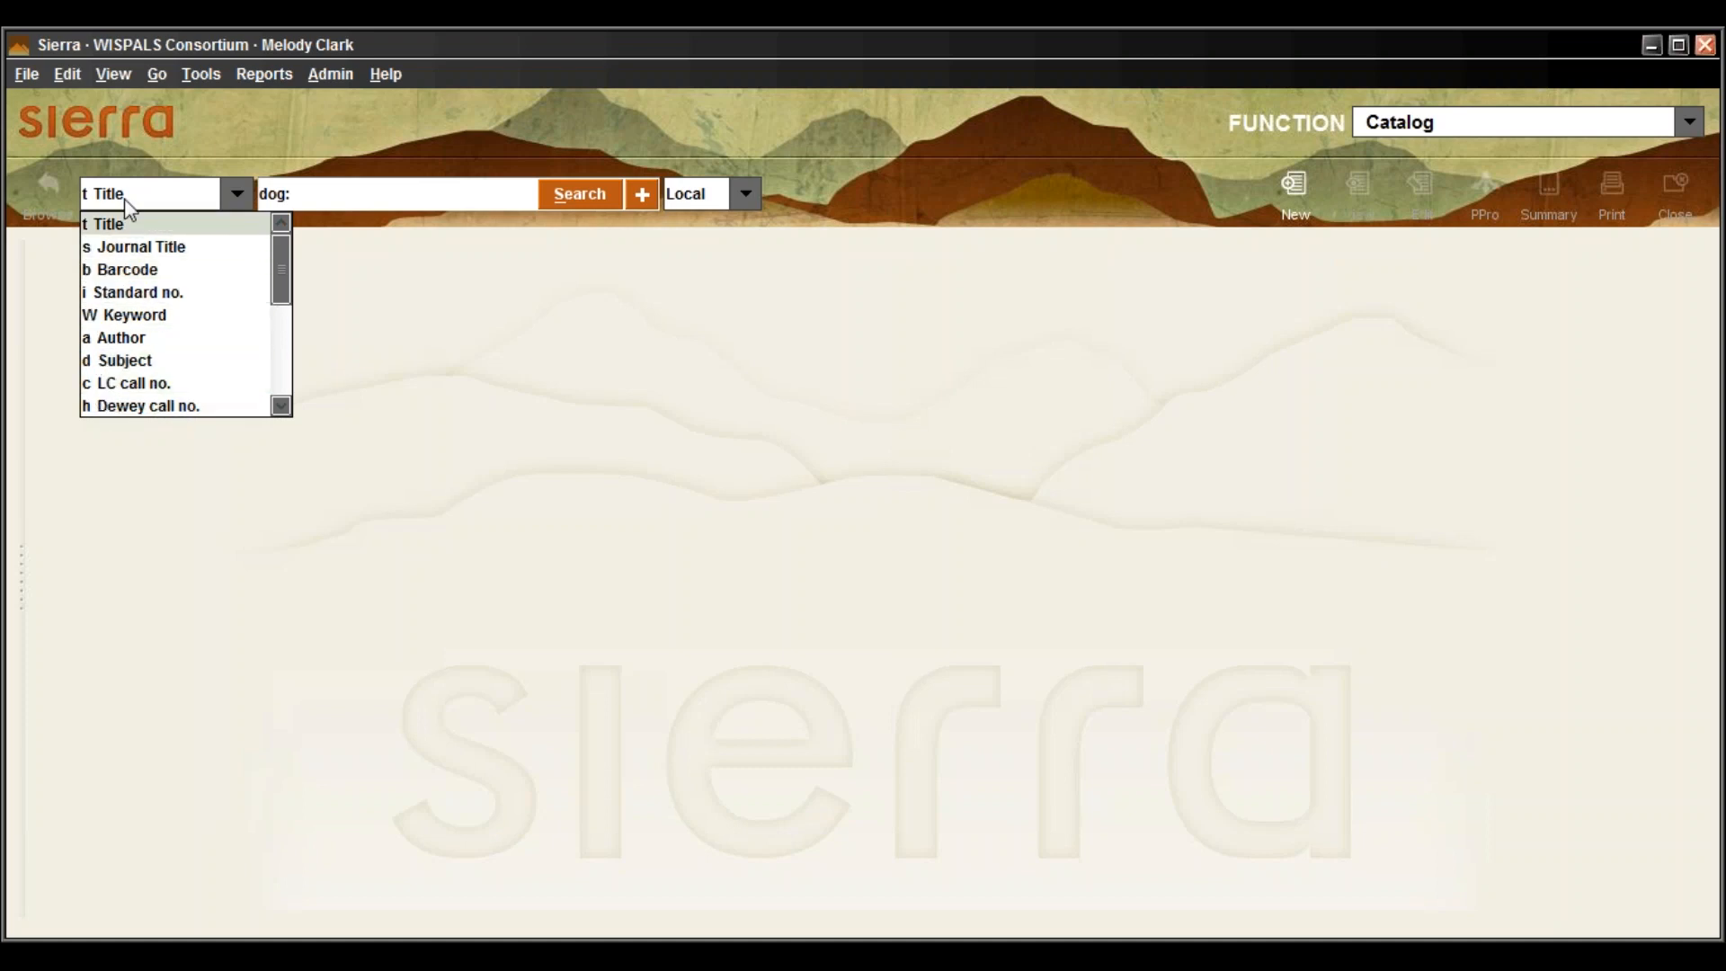
click(430, 272)
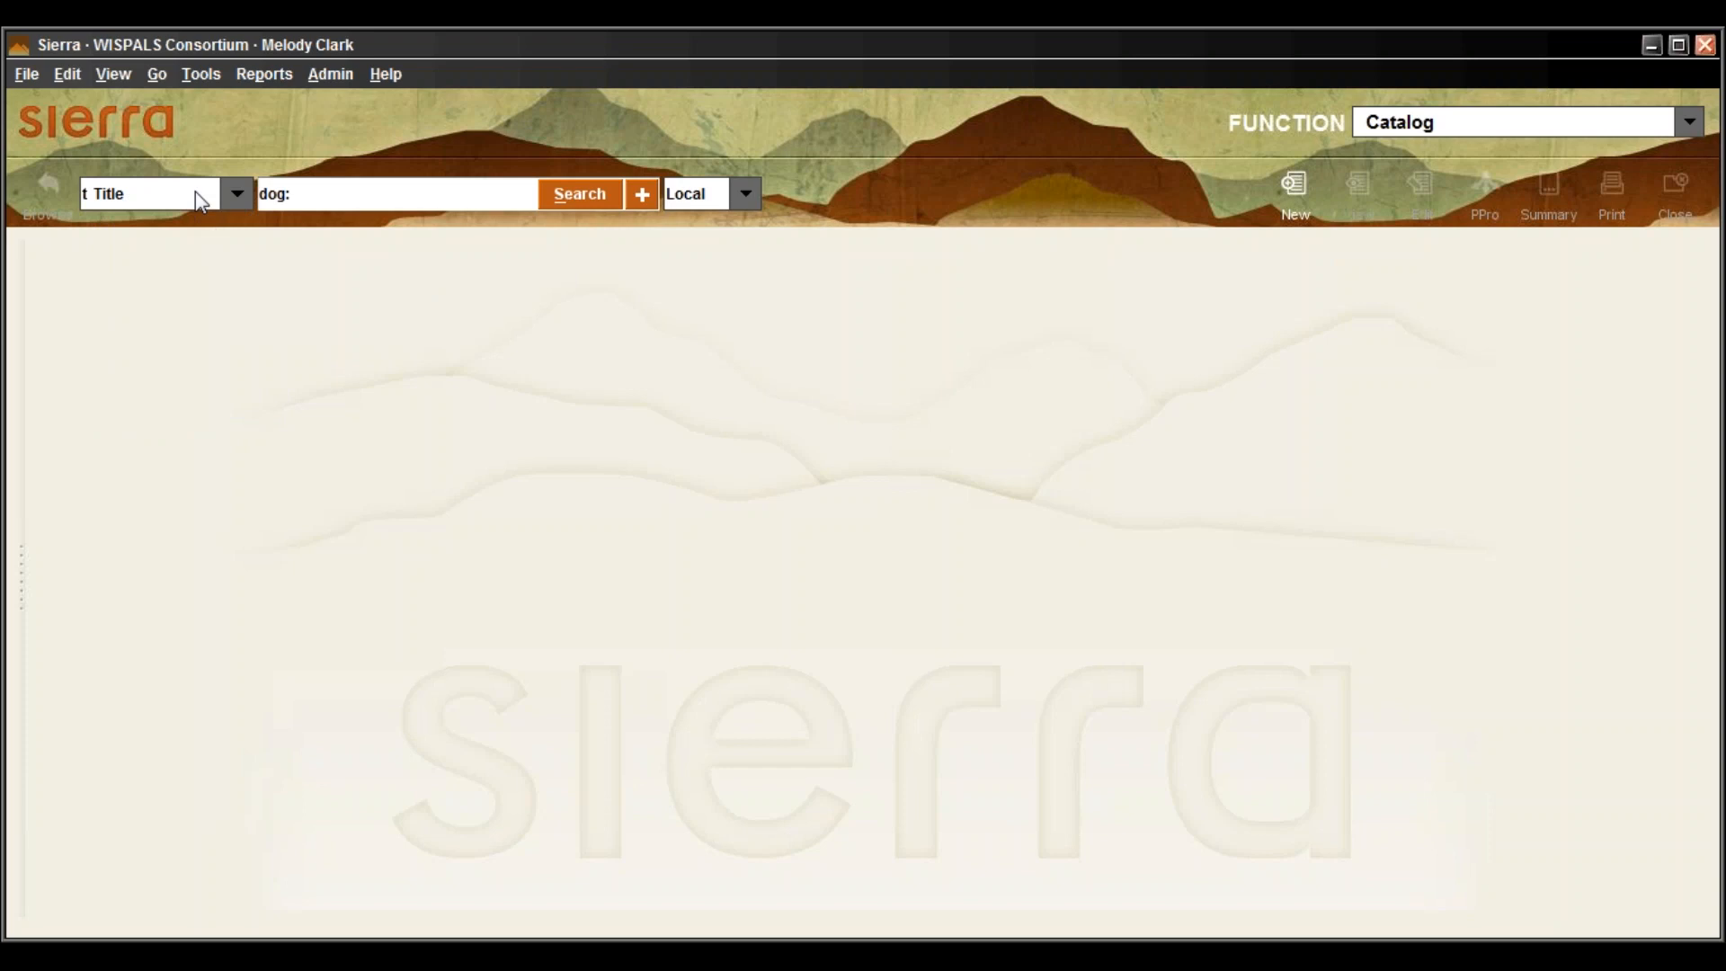
key(b)
text(9000025038)
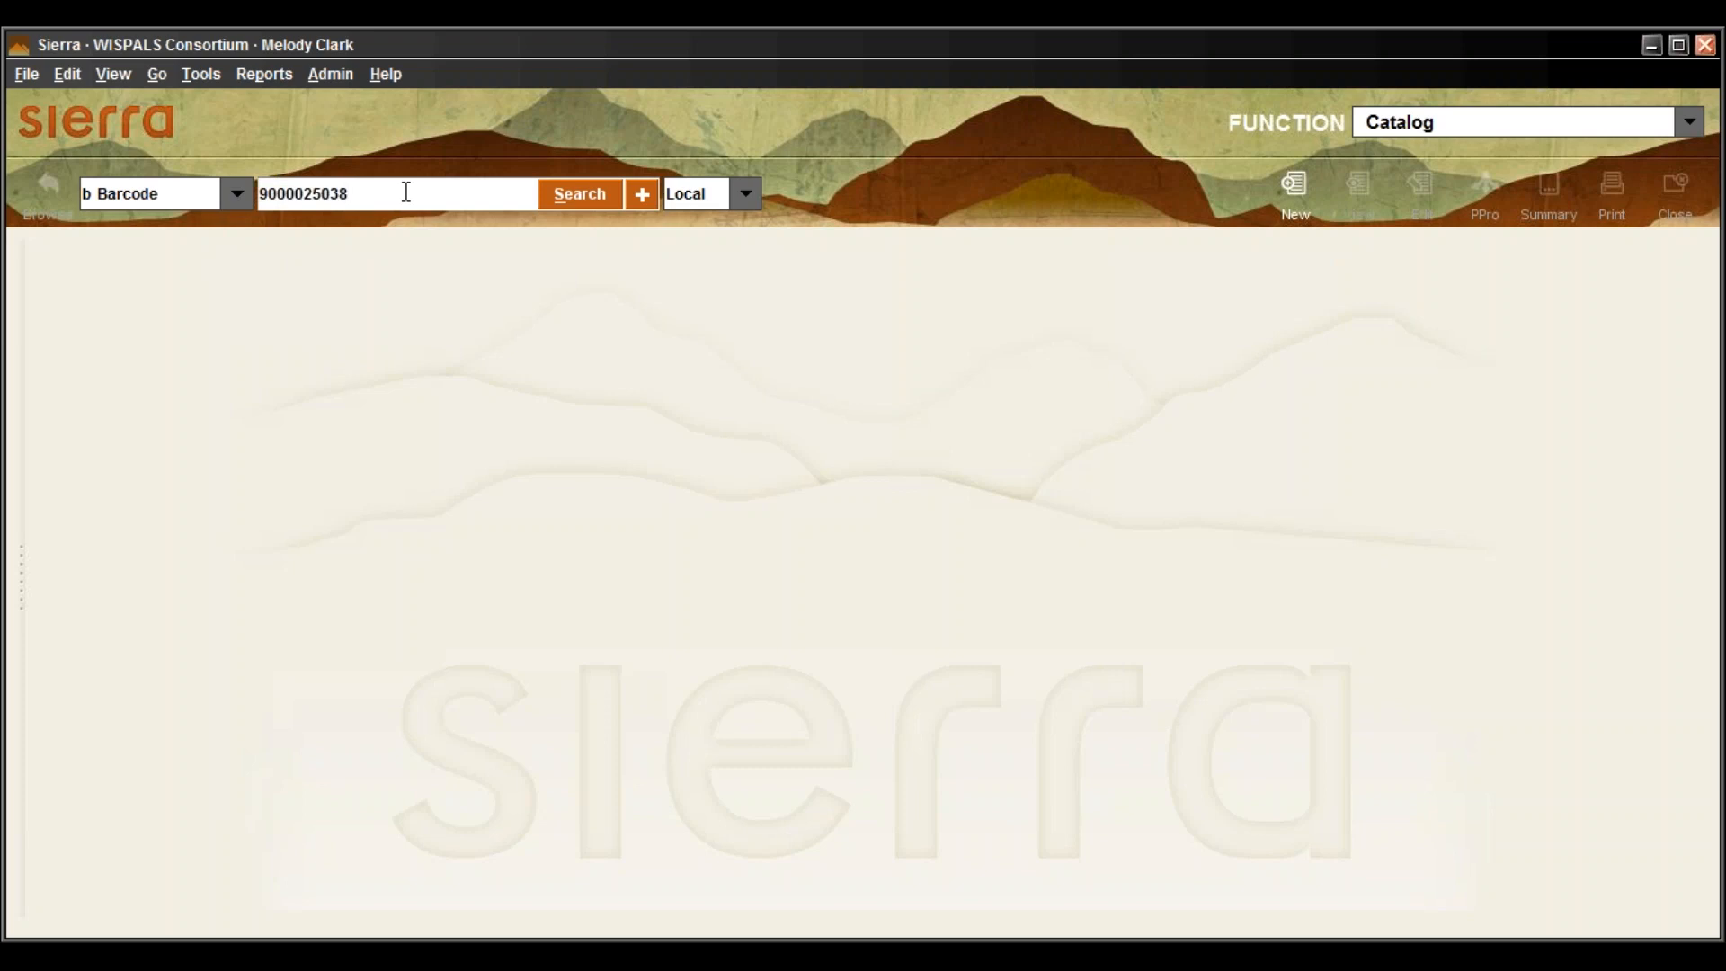
Run the barcode search to show item record i11830682 for 'Dogs' and highlight its record number
click(605, 204)
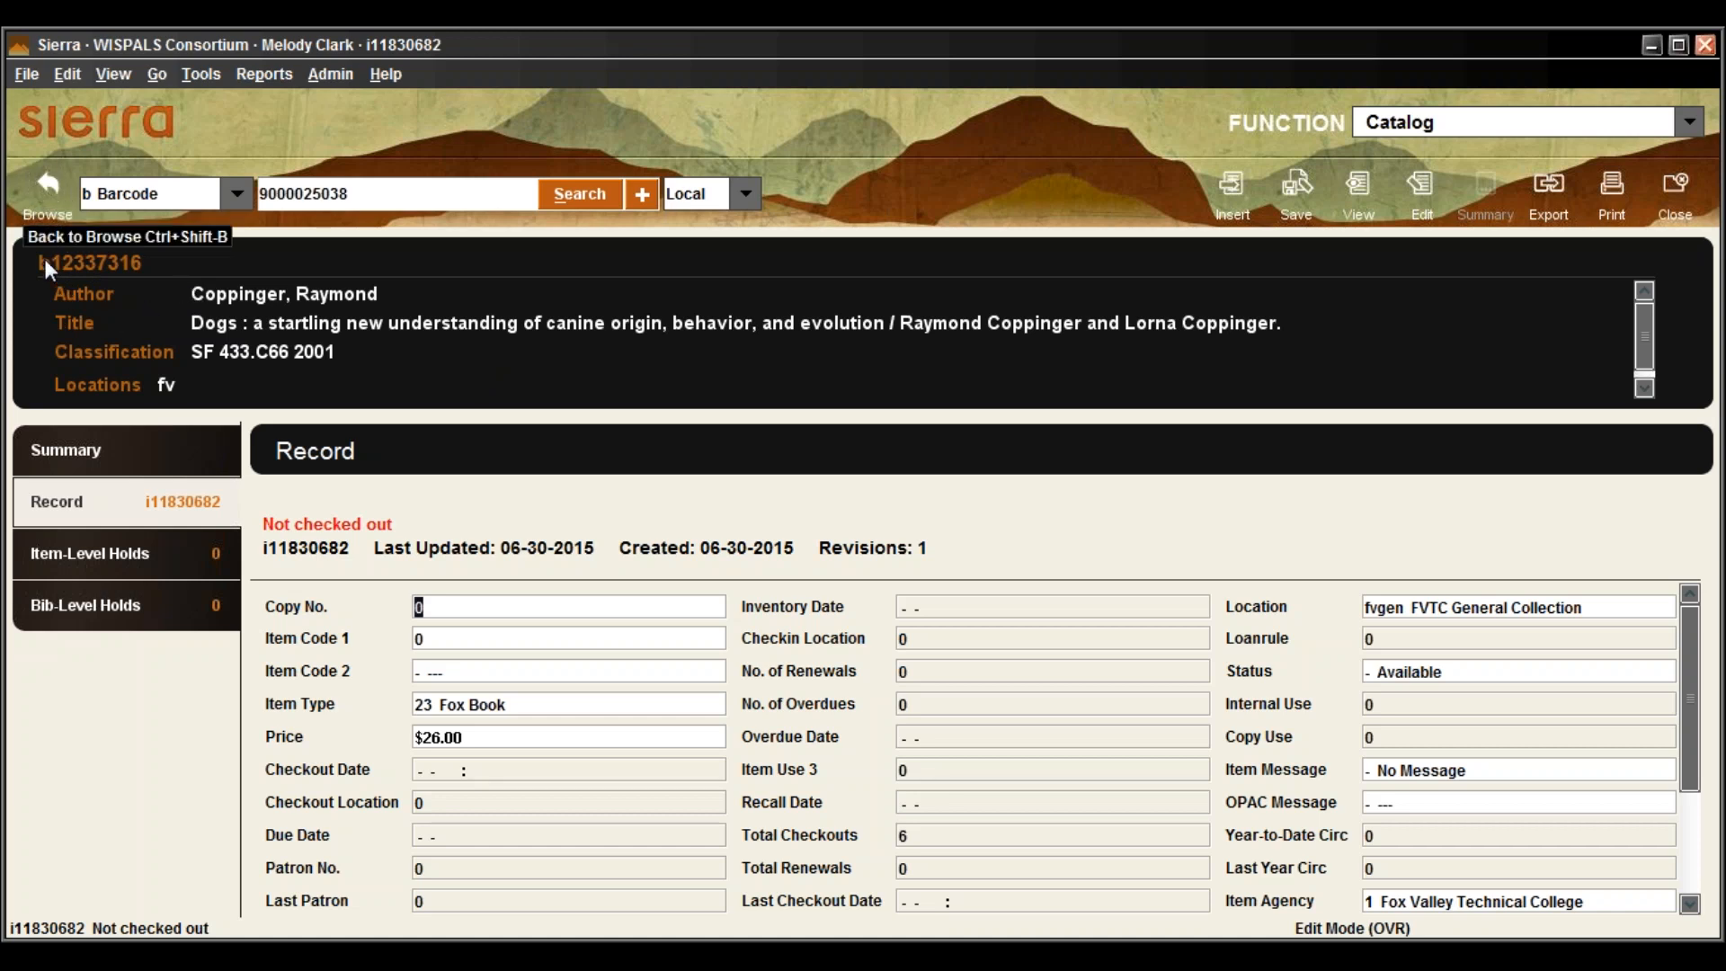
drag(169, 268, 80, 264)
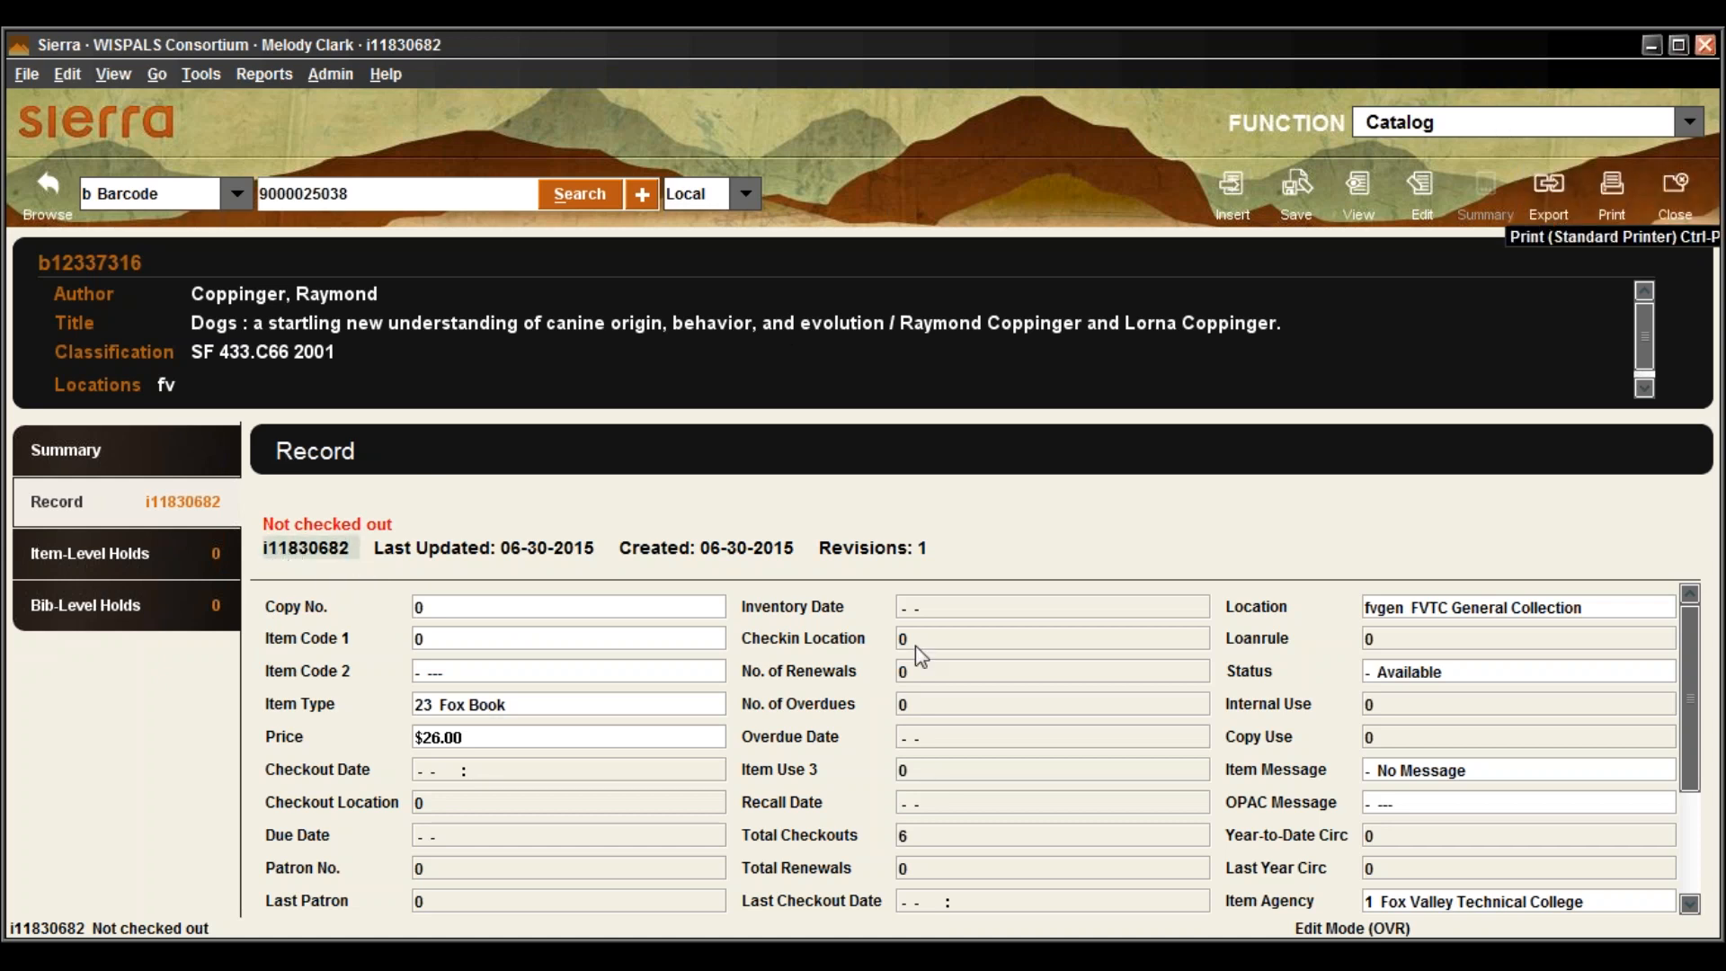
Close the Dogs record and search by Record no. for i11830682
click(1688, 205)
click(245, 193)
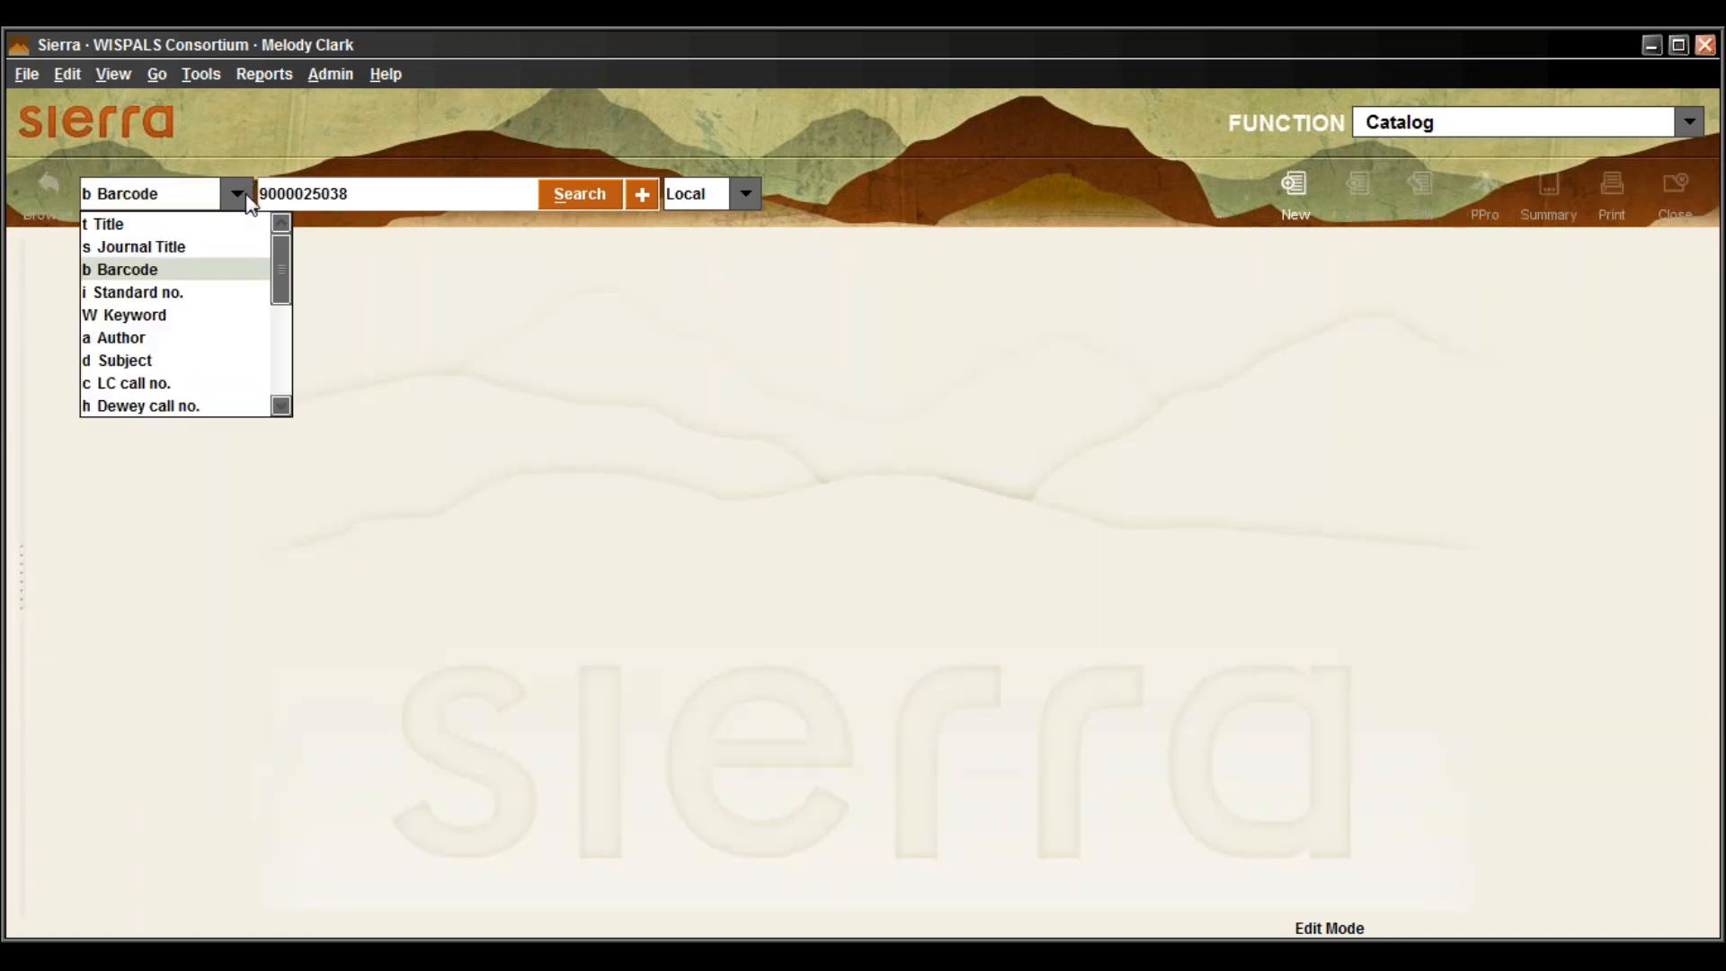
drag(277, 240, 274, 306)
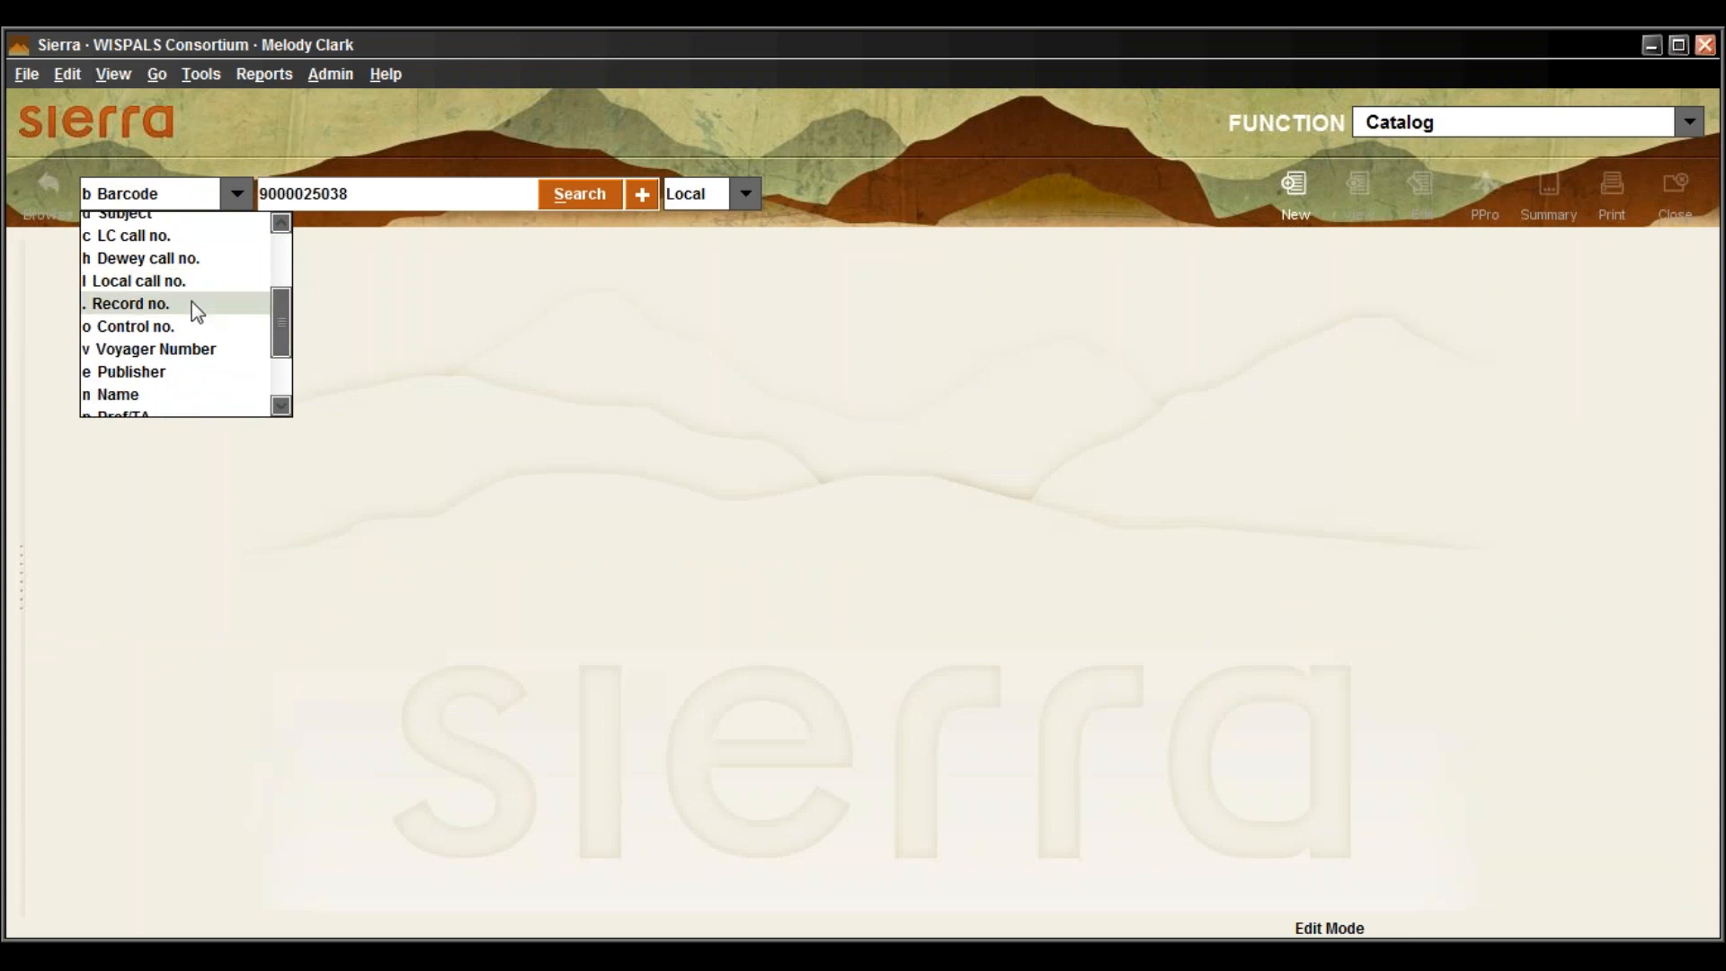
click(191, 302)
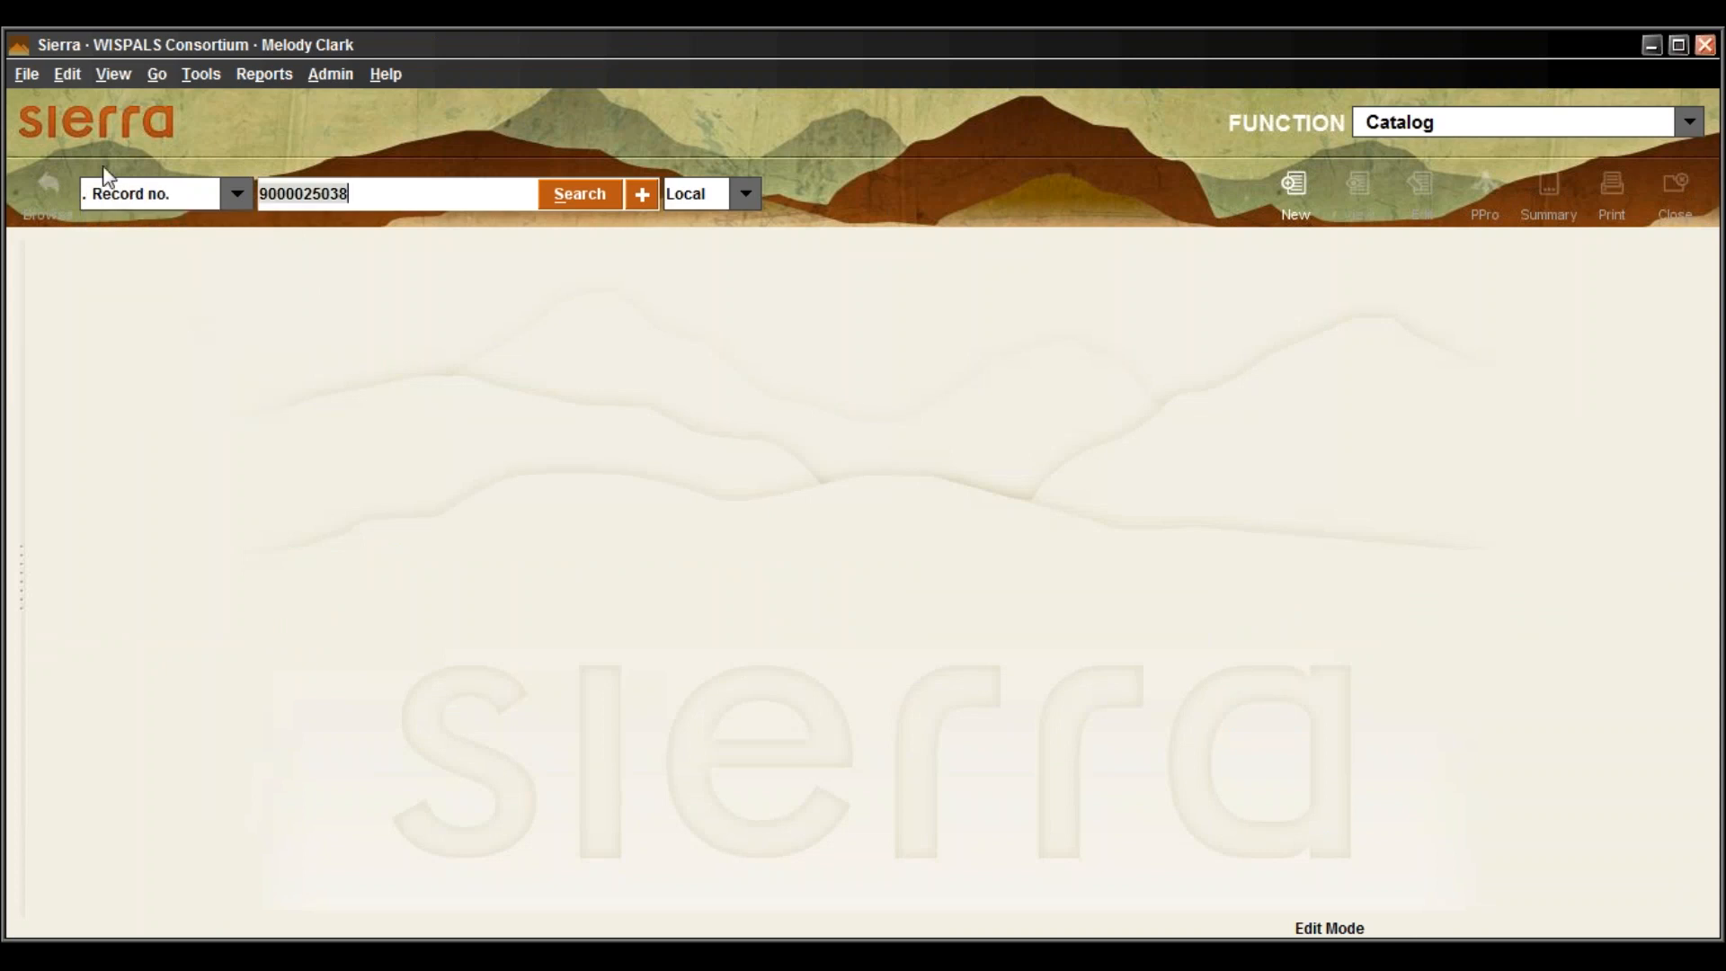
text(i11830682)
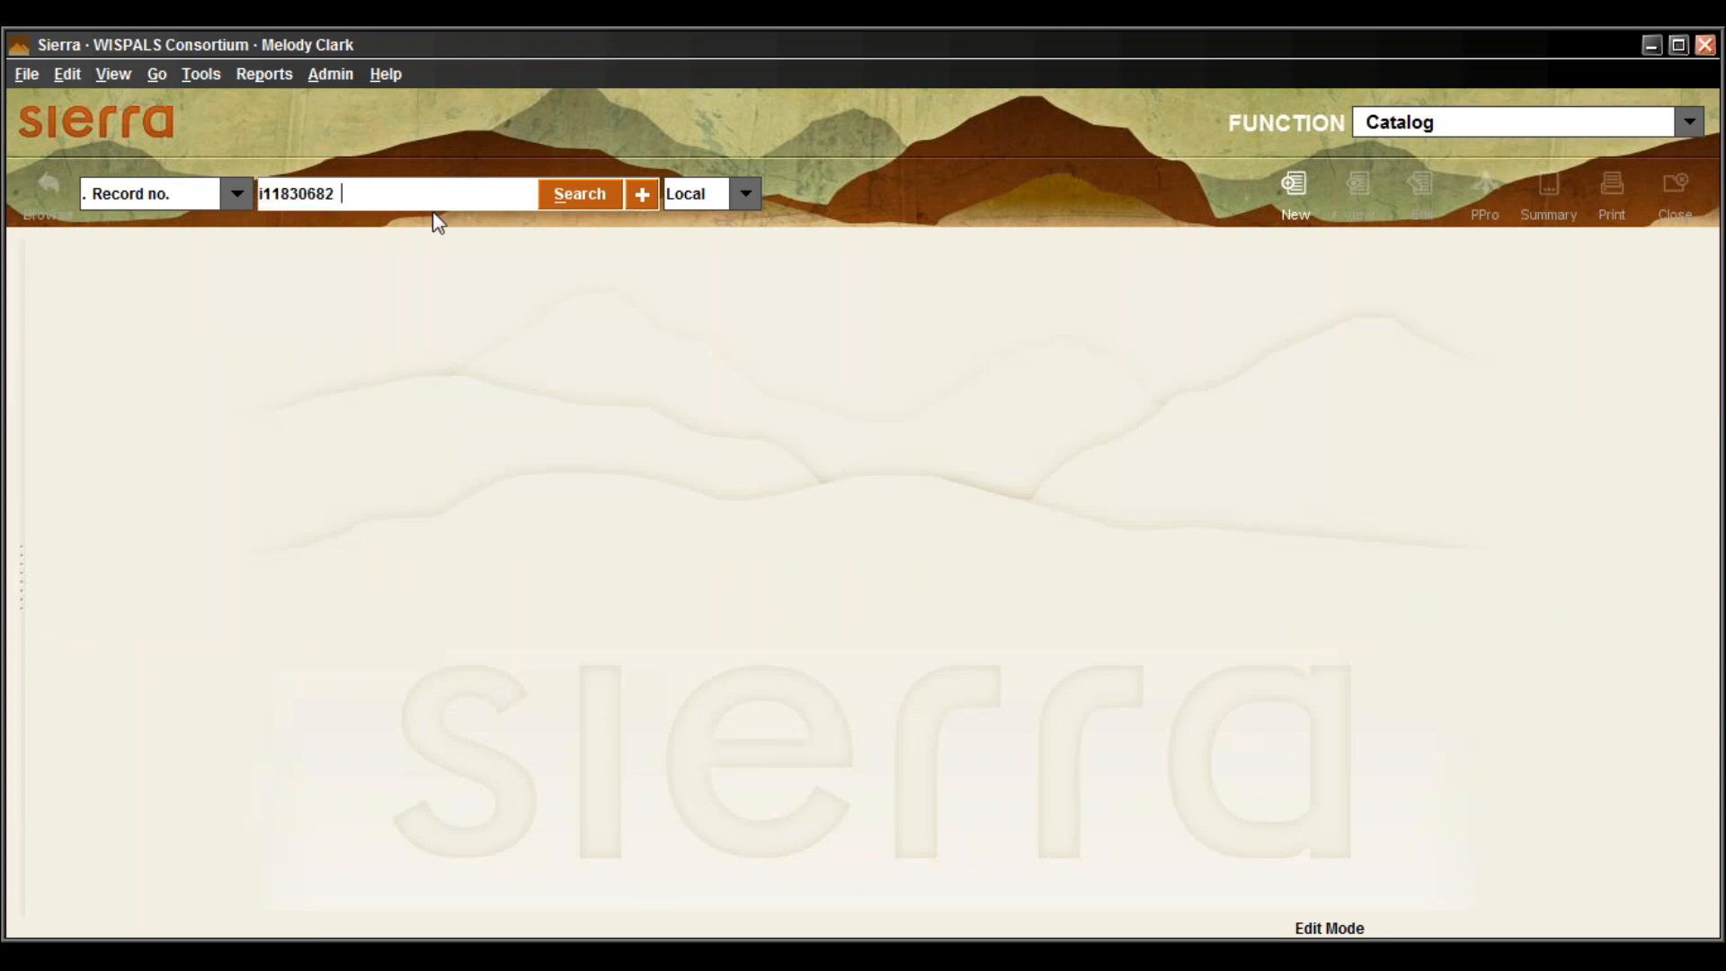
click(570, 187)
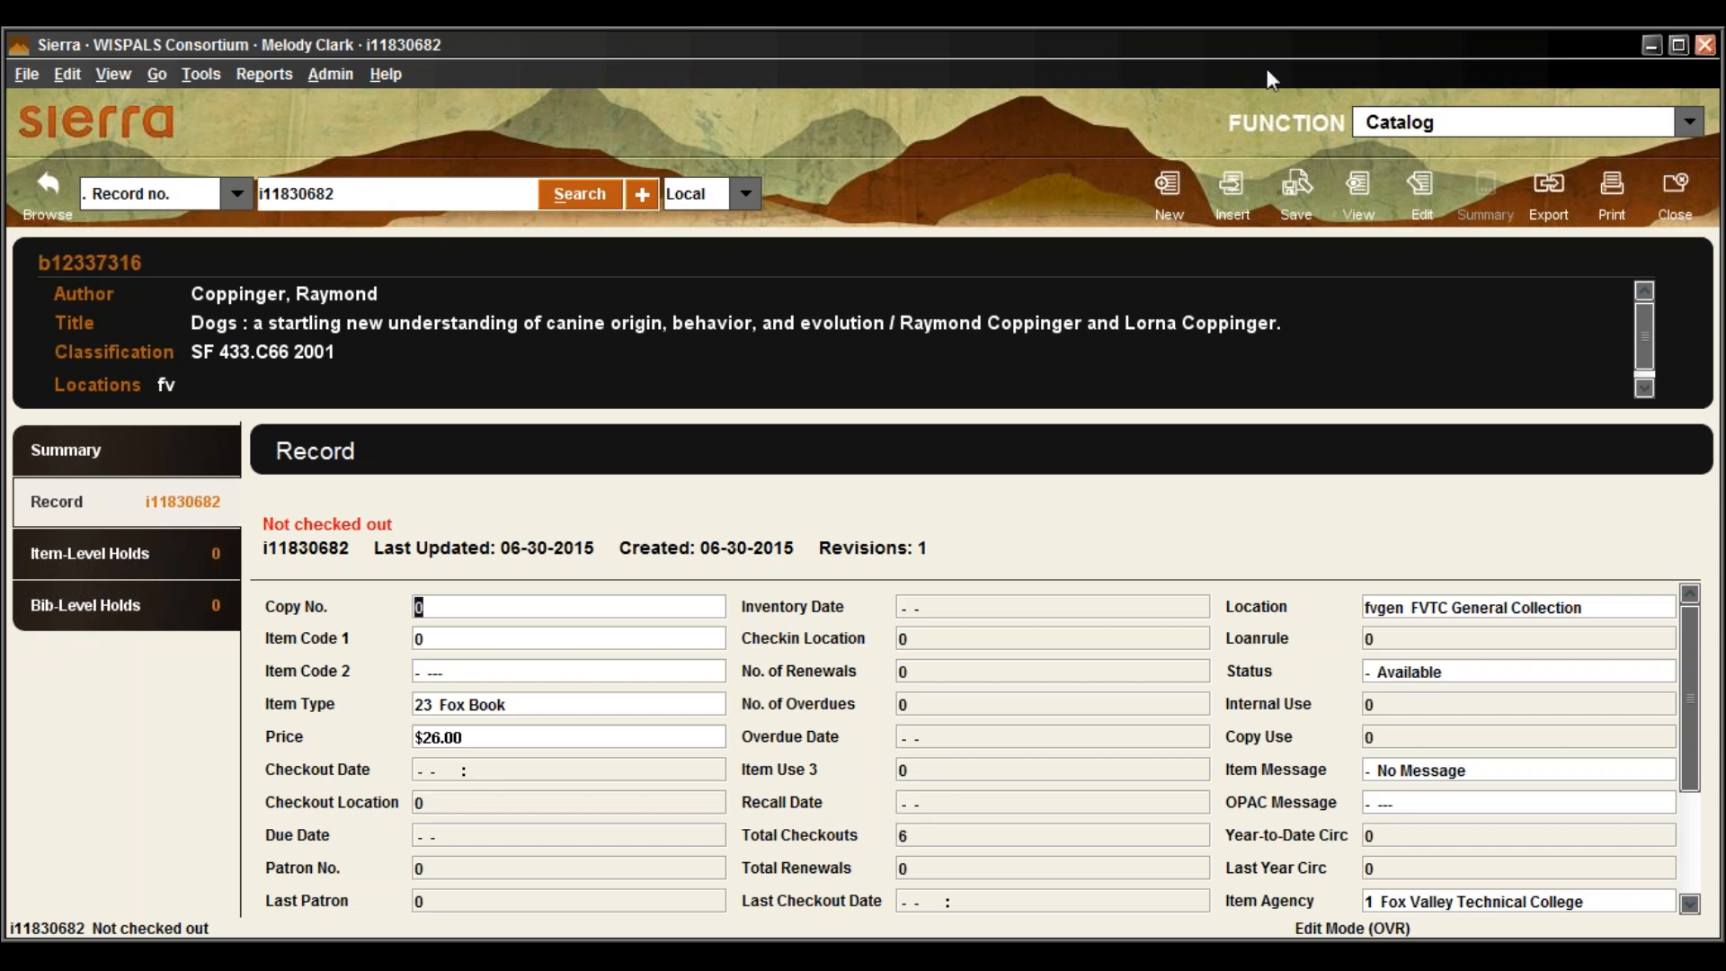
Close the Dogs record and switch the function to Check Out (Circulation Desk)
click(1676, 191)
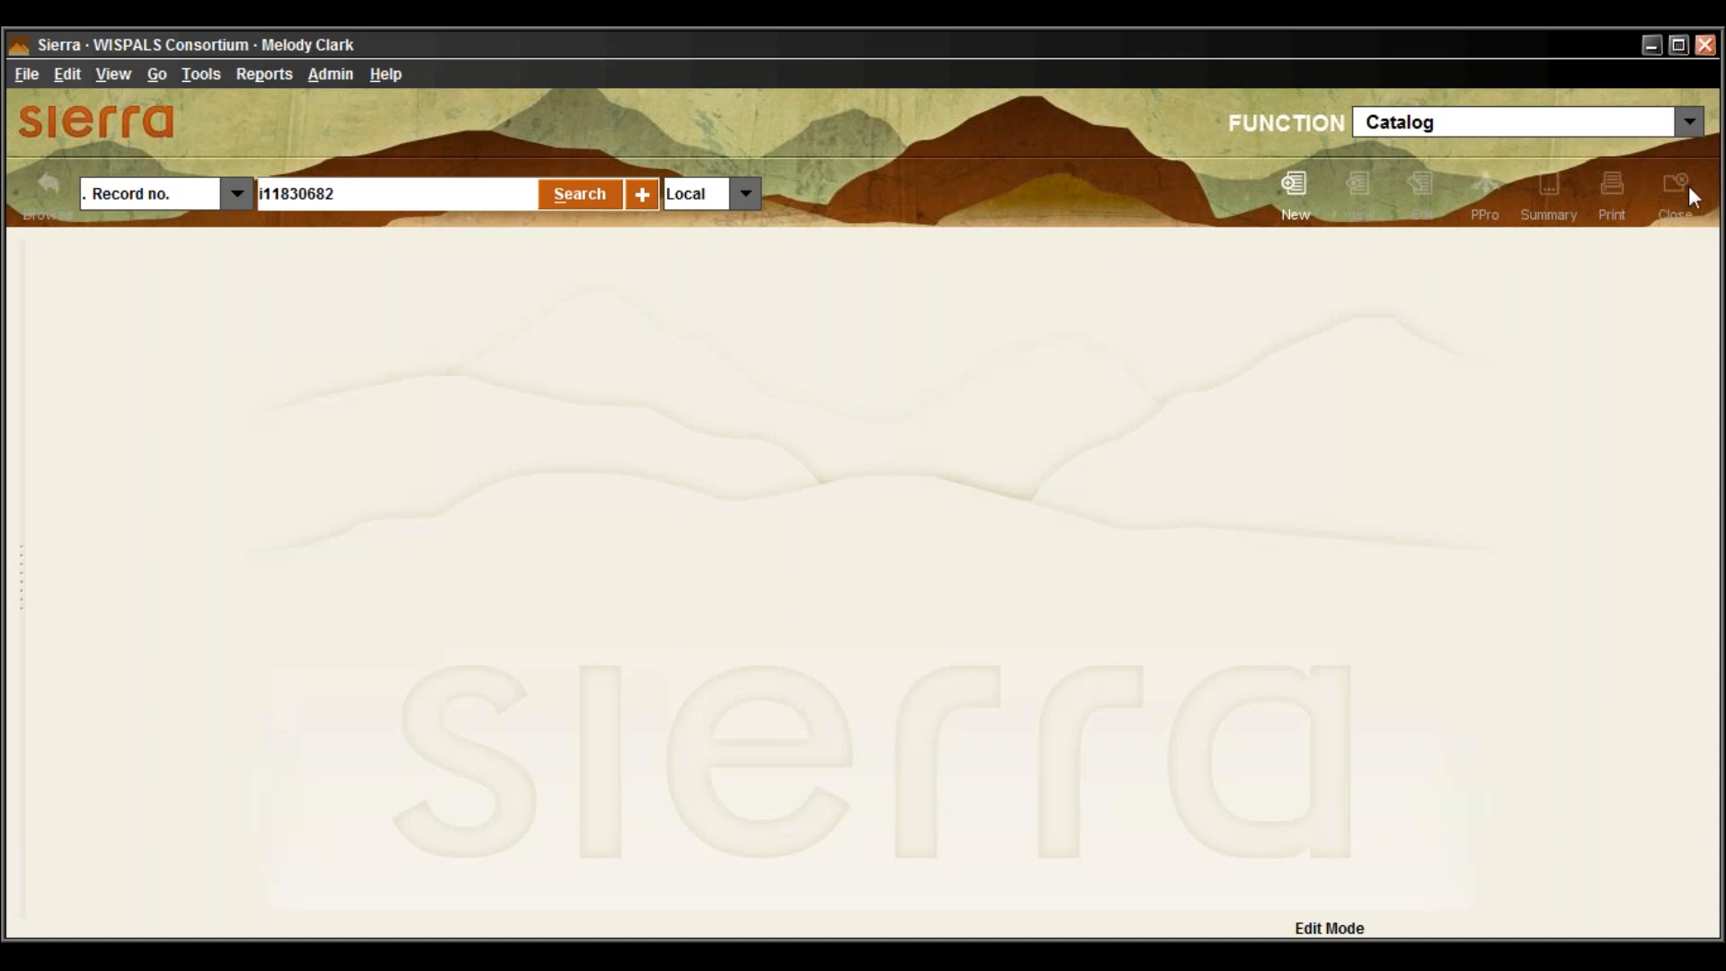
click(1690, 124)
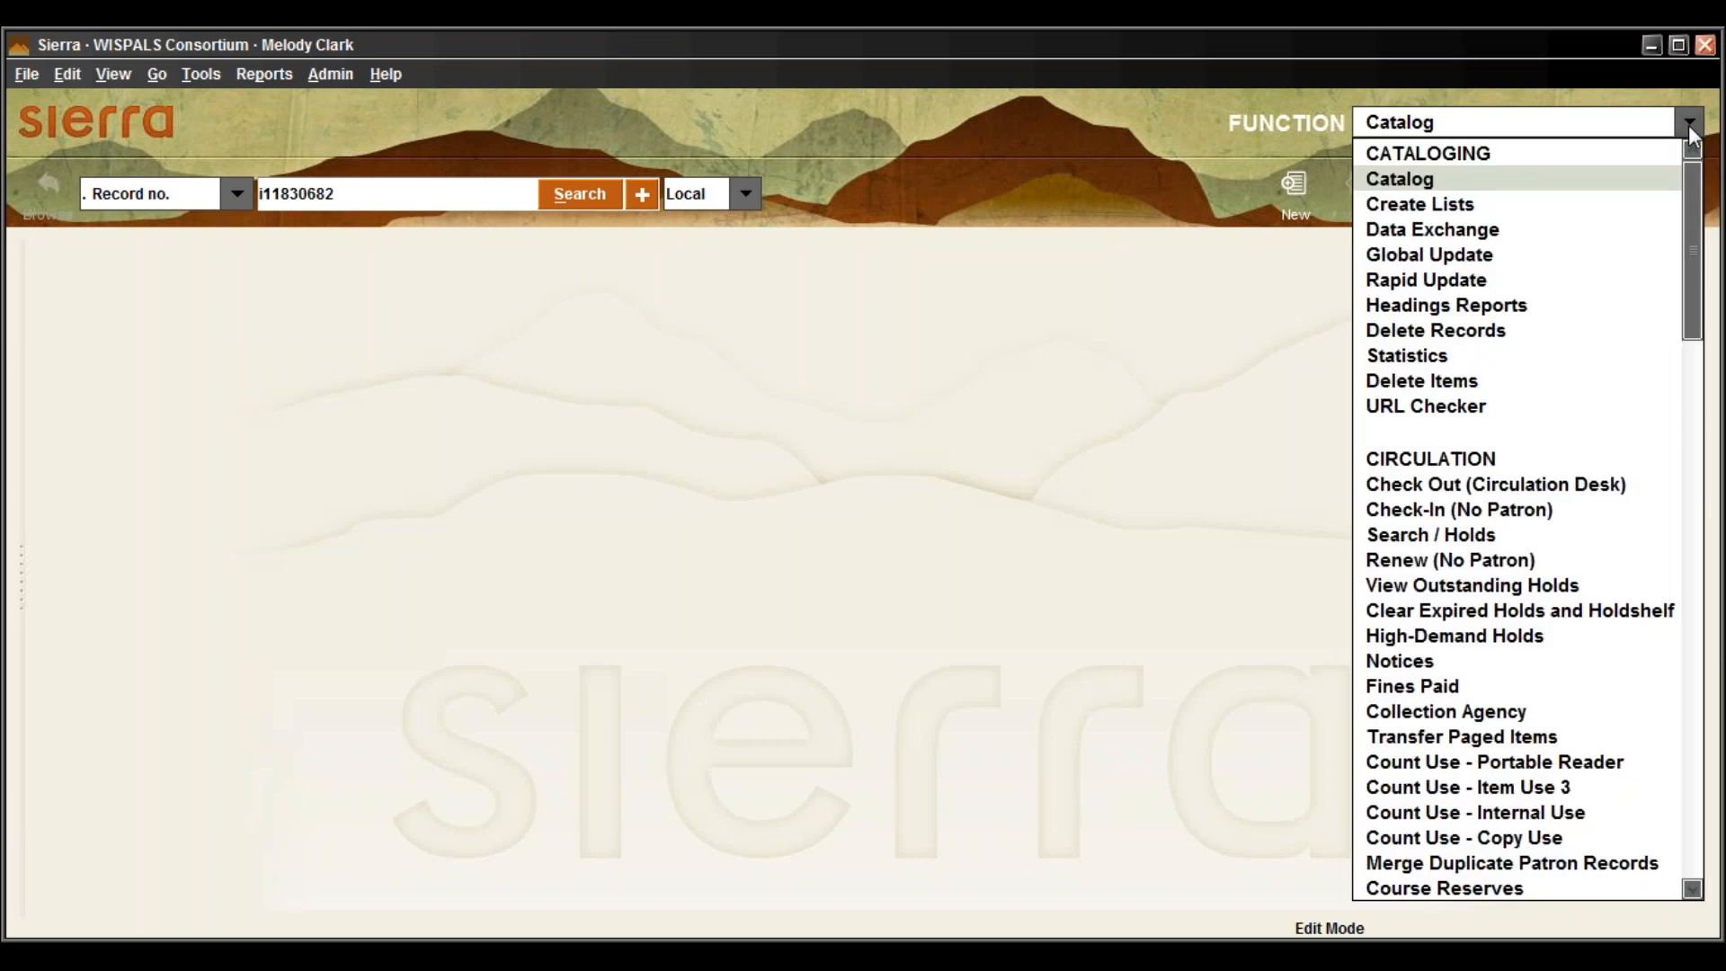
click(1615, 485)
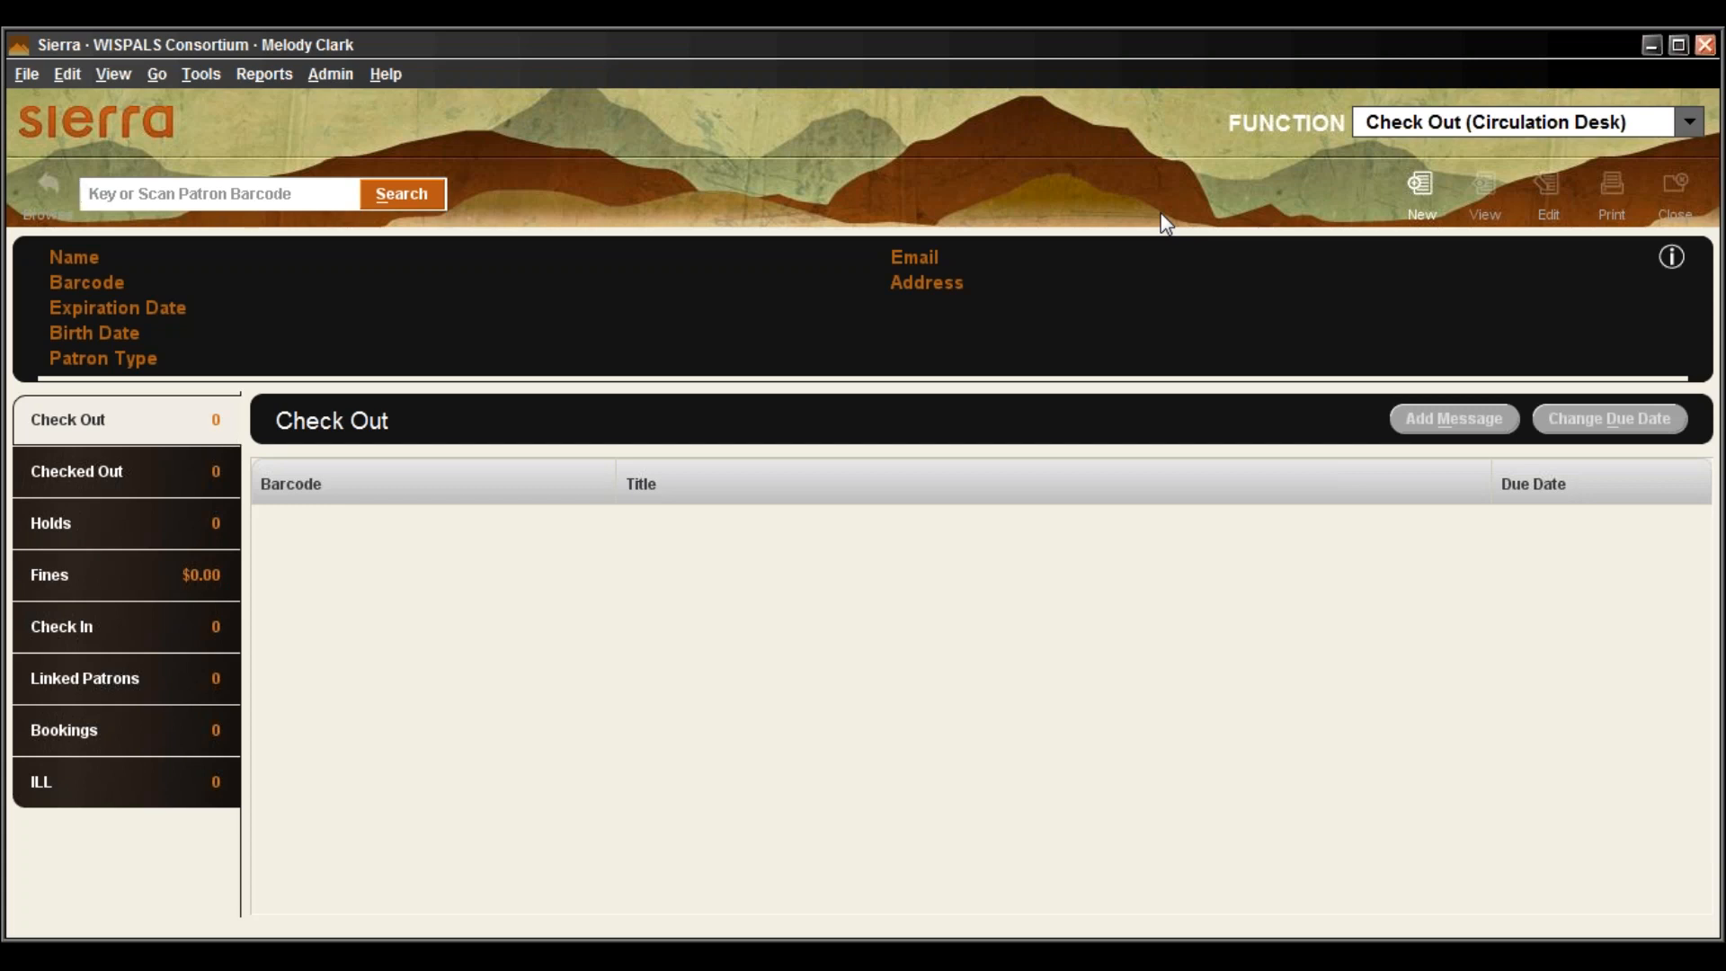
text(n)
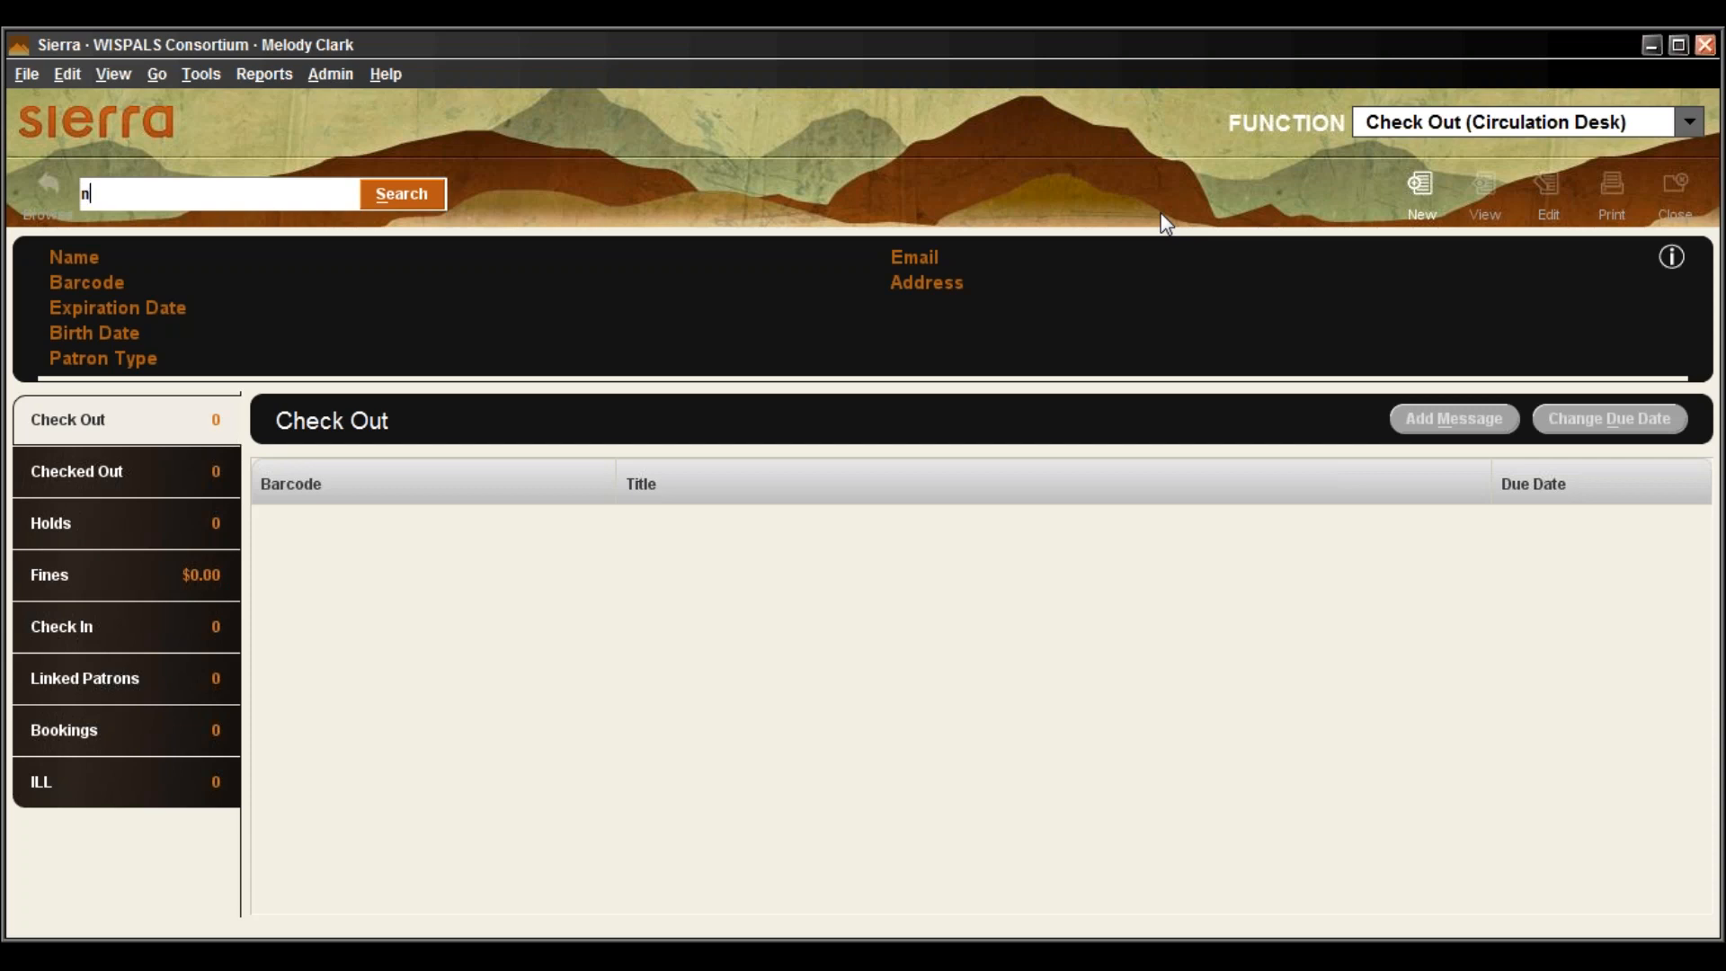
key(Return)
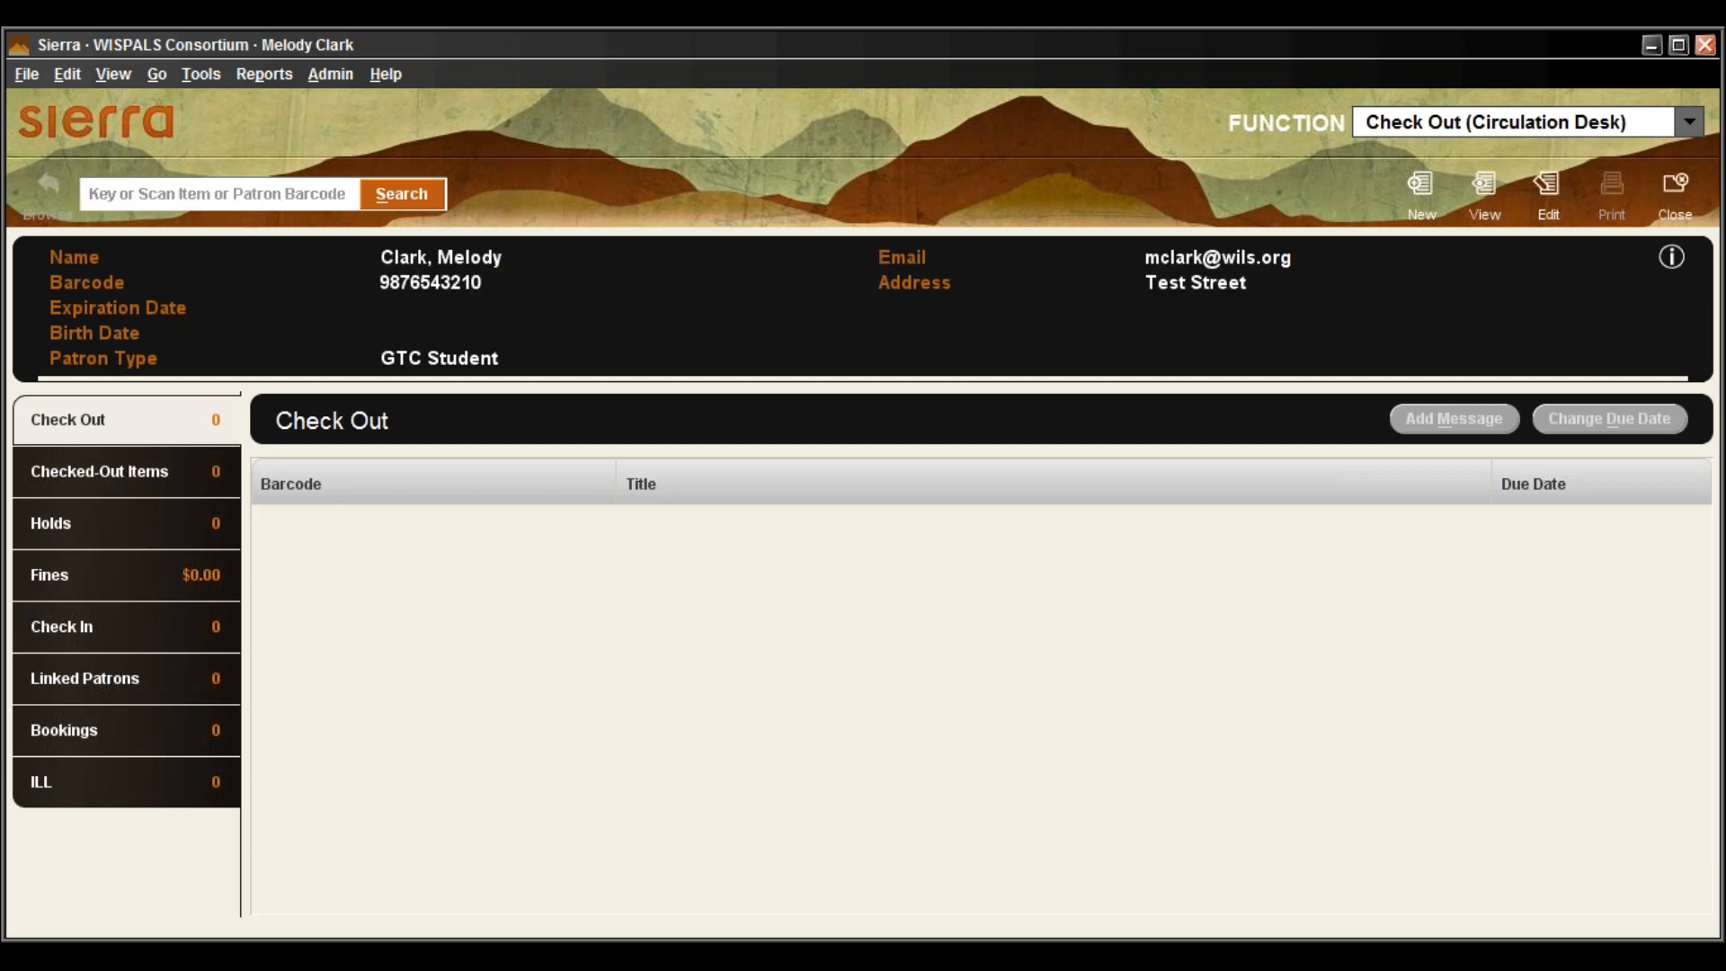
click(1675, 187)
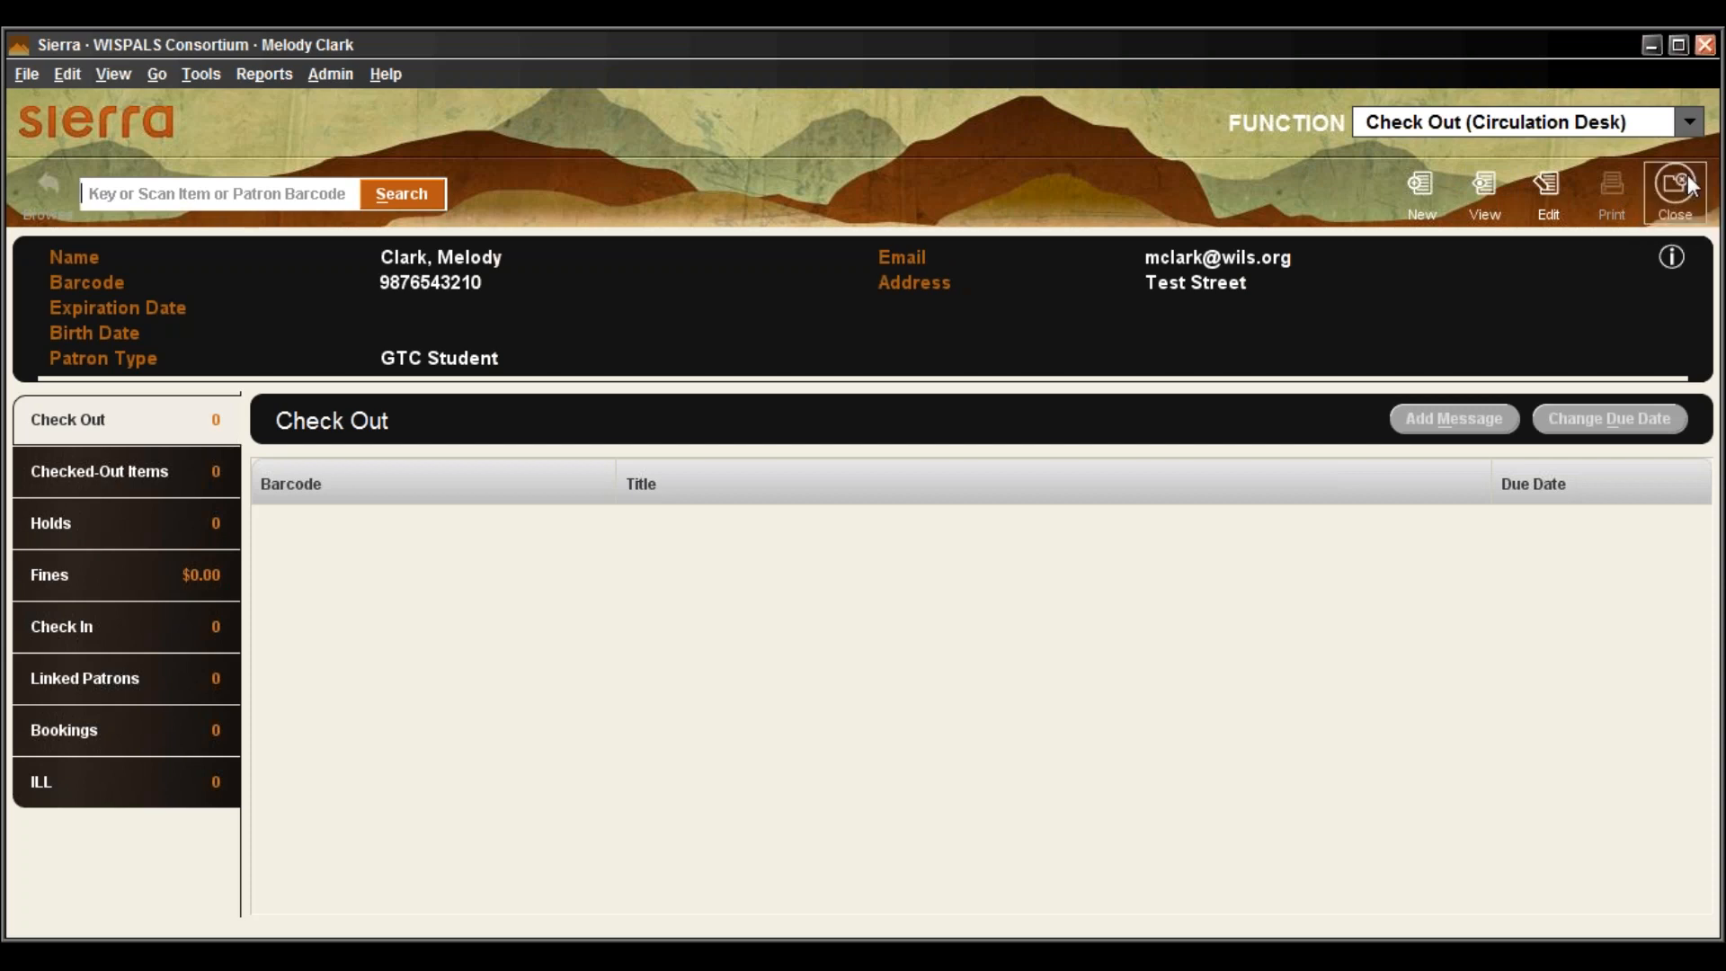
Find the patron by Name search, entering their surname and first name
click(405, 196)
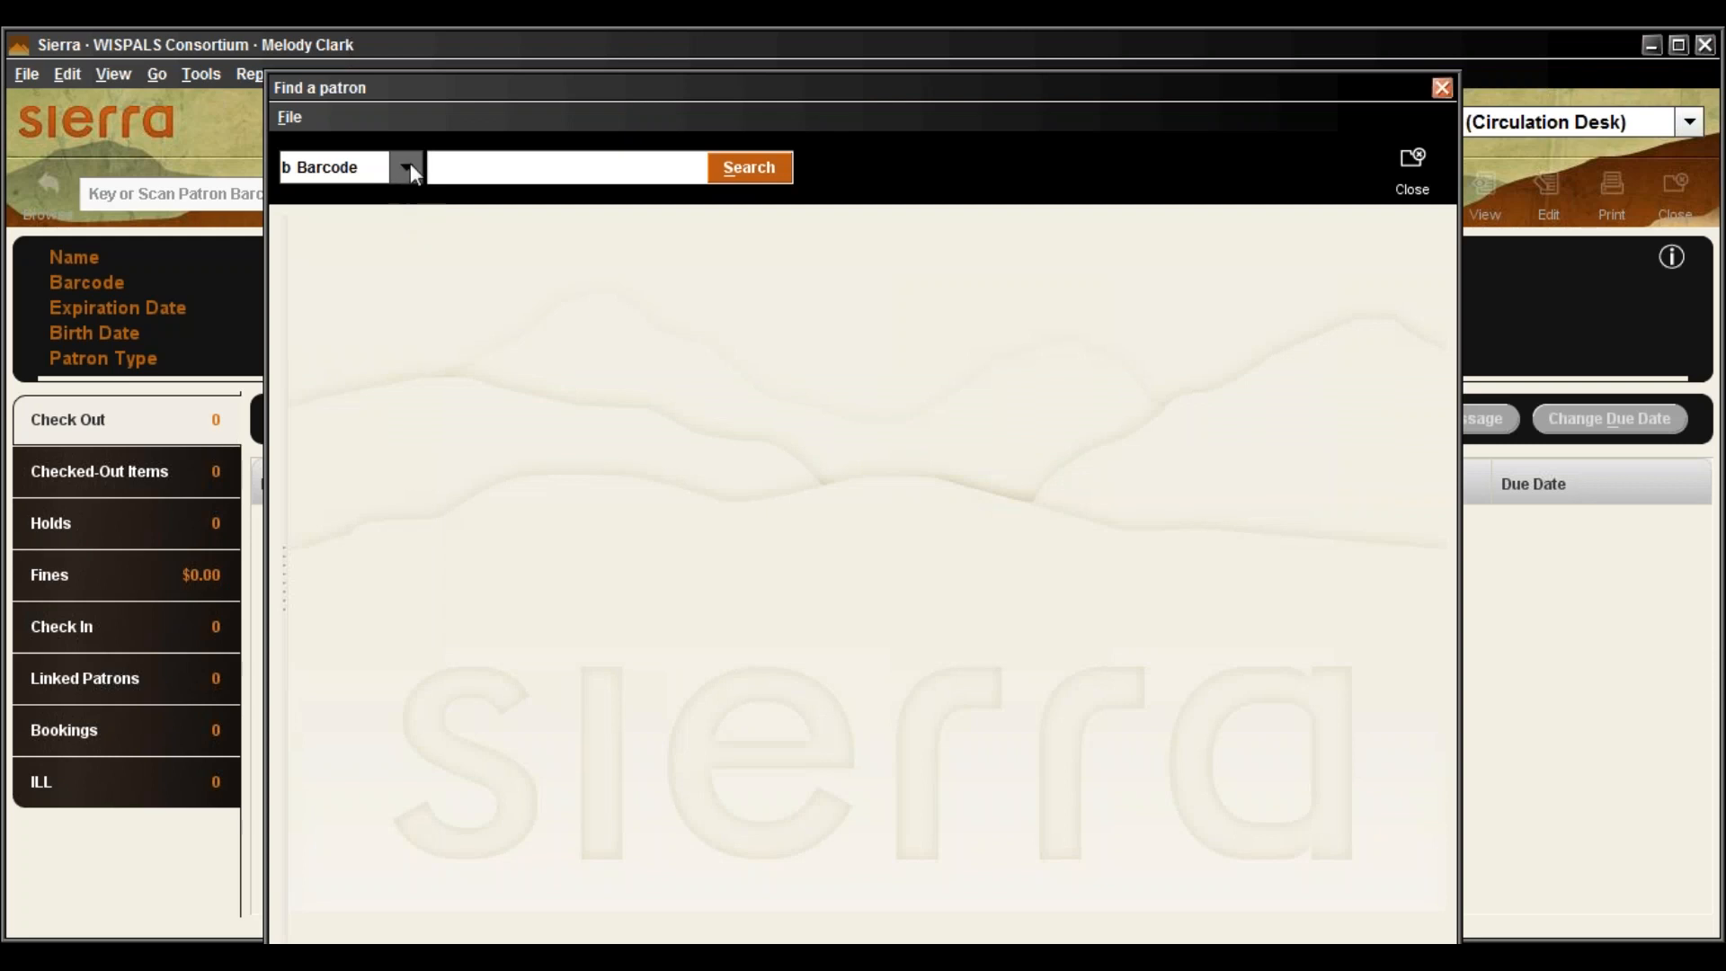
click(408, 168)
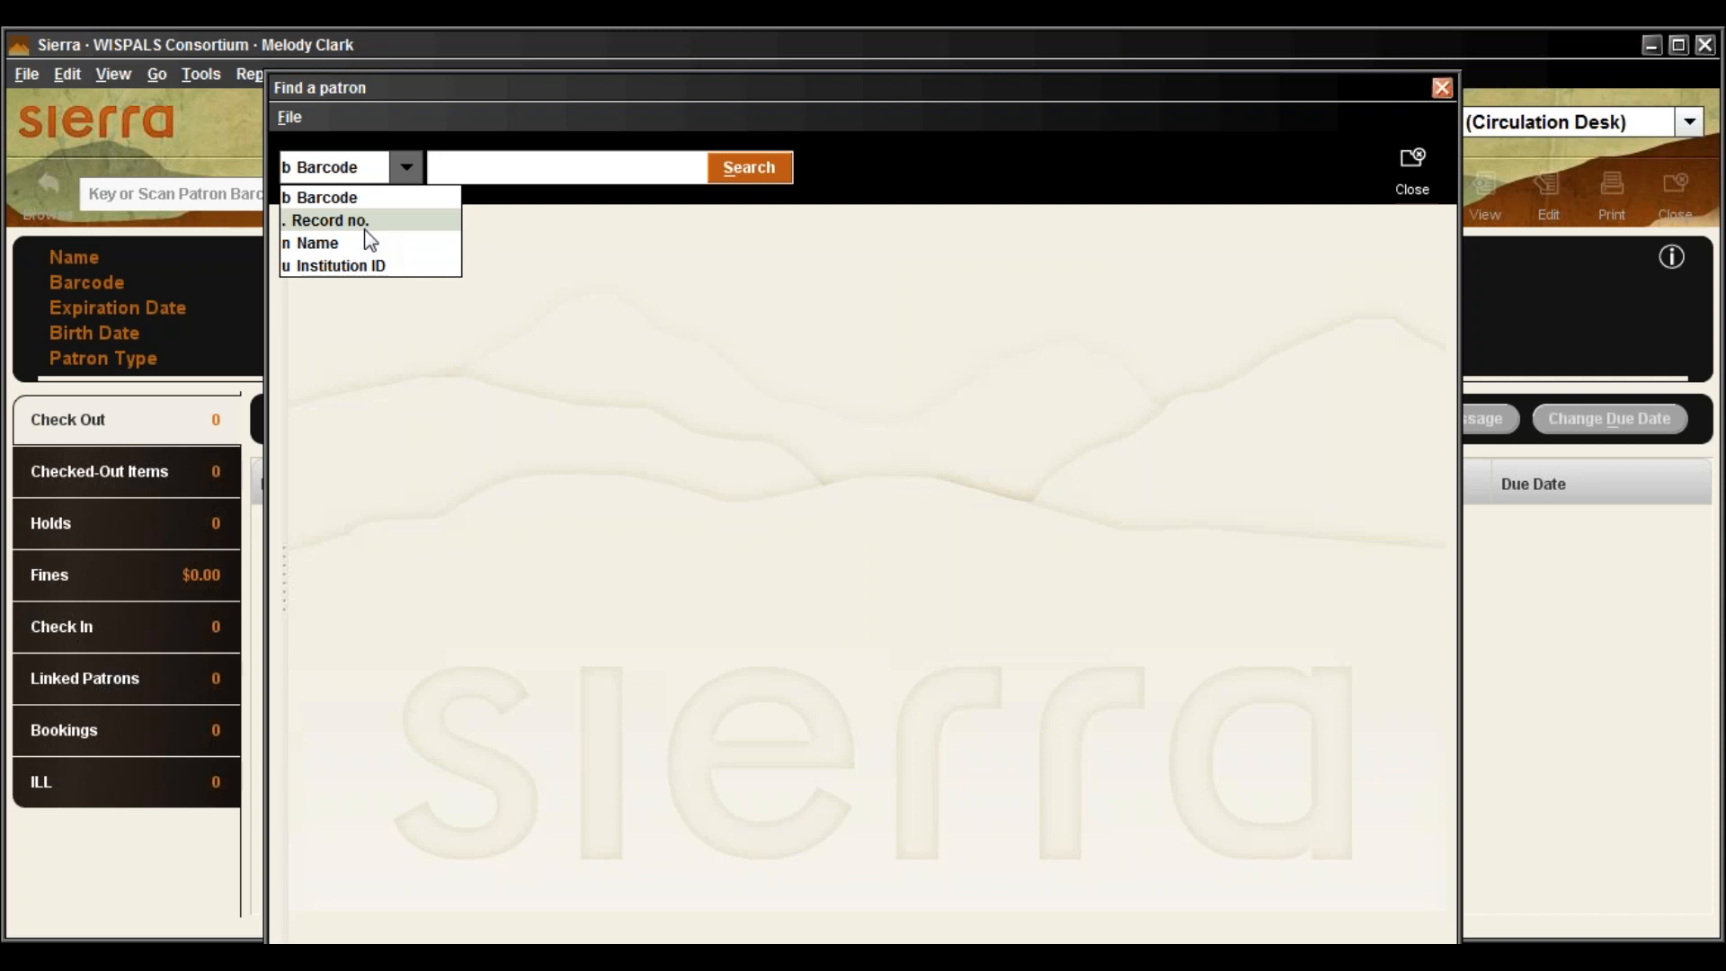
click(410, 243)
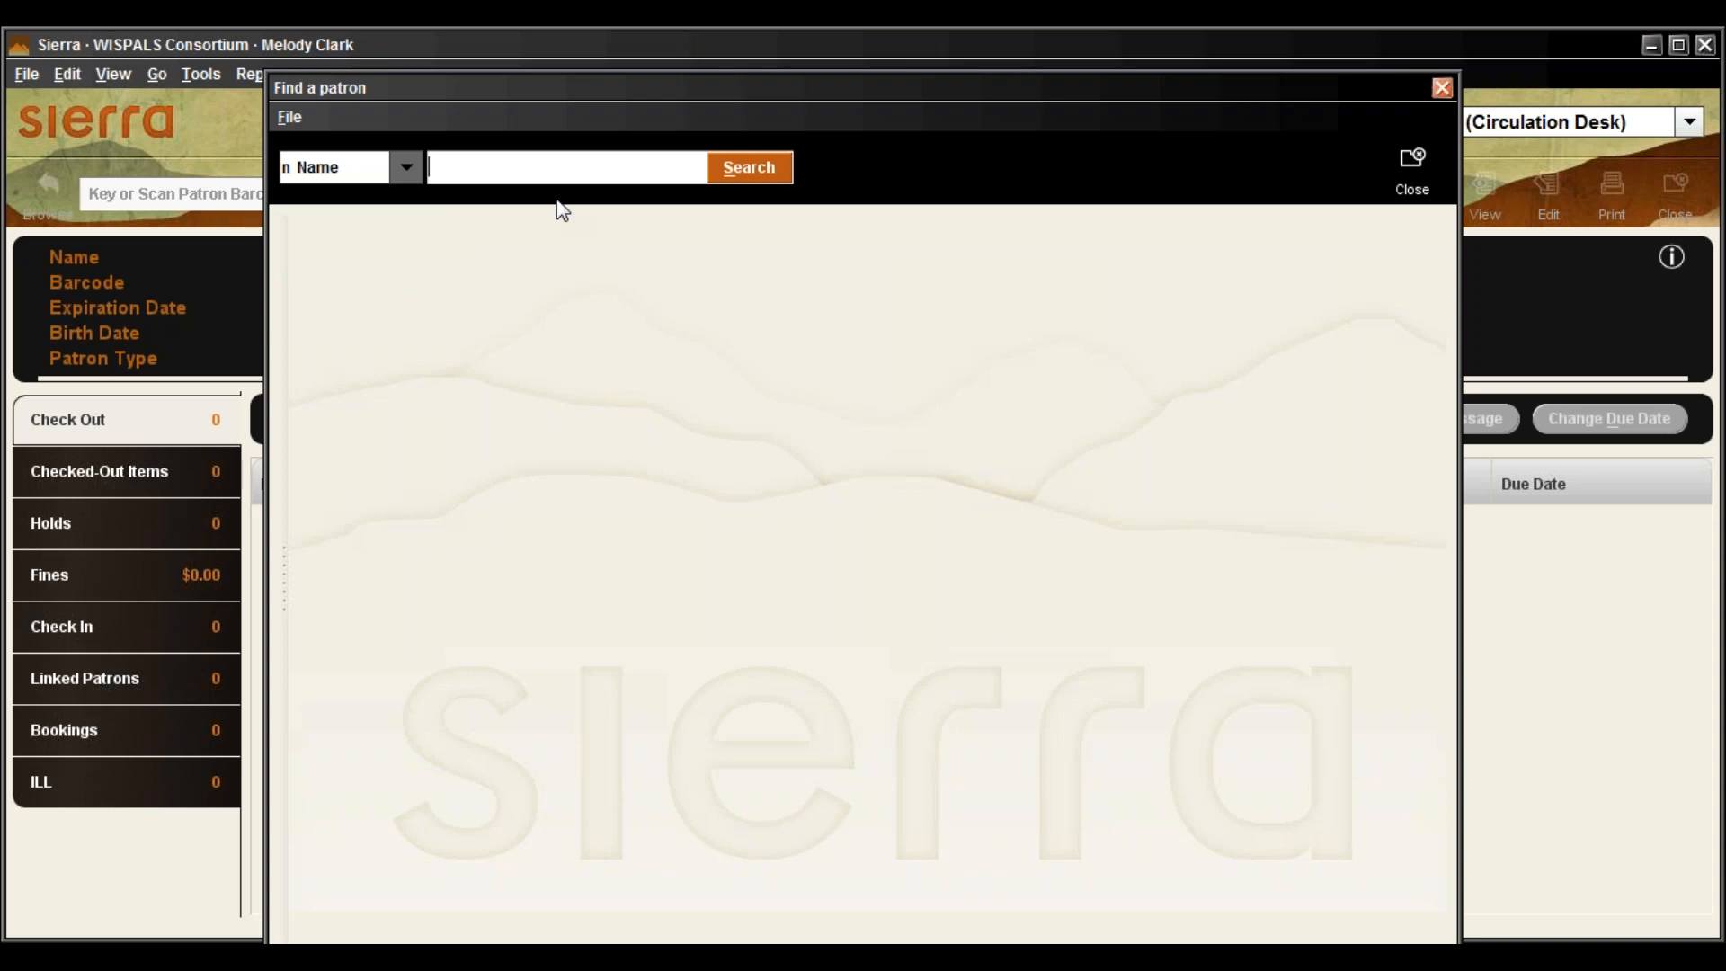
key(Return)
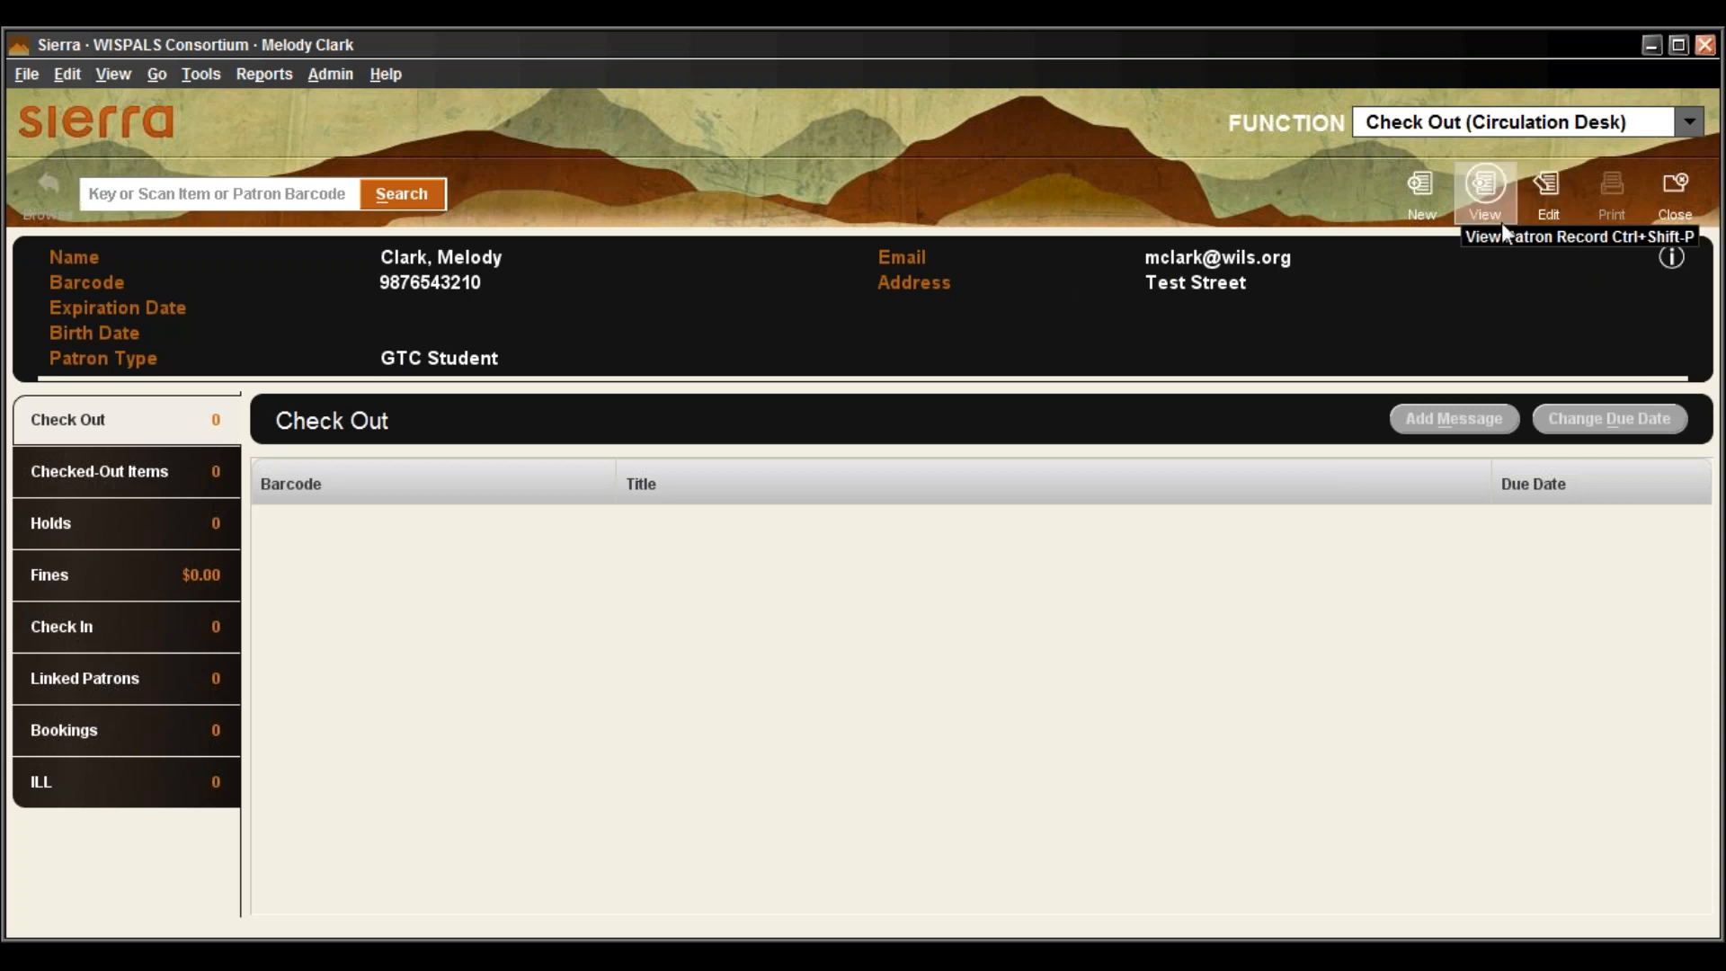
Open the patron in Edit Patron Record, then reposition and enlarge the window to show all fields
click(1557, 203)
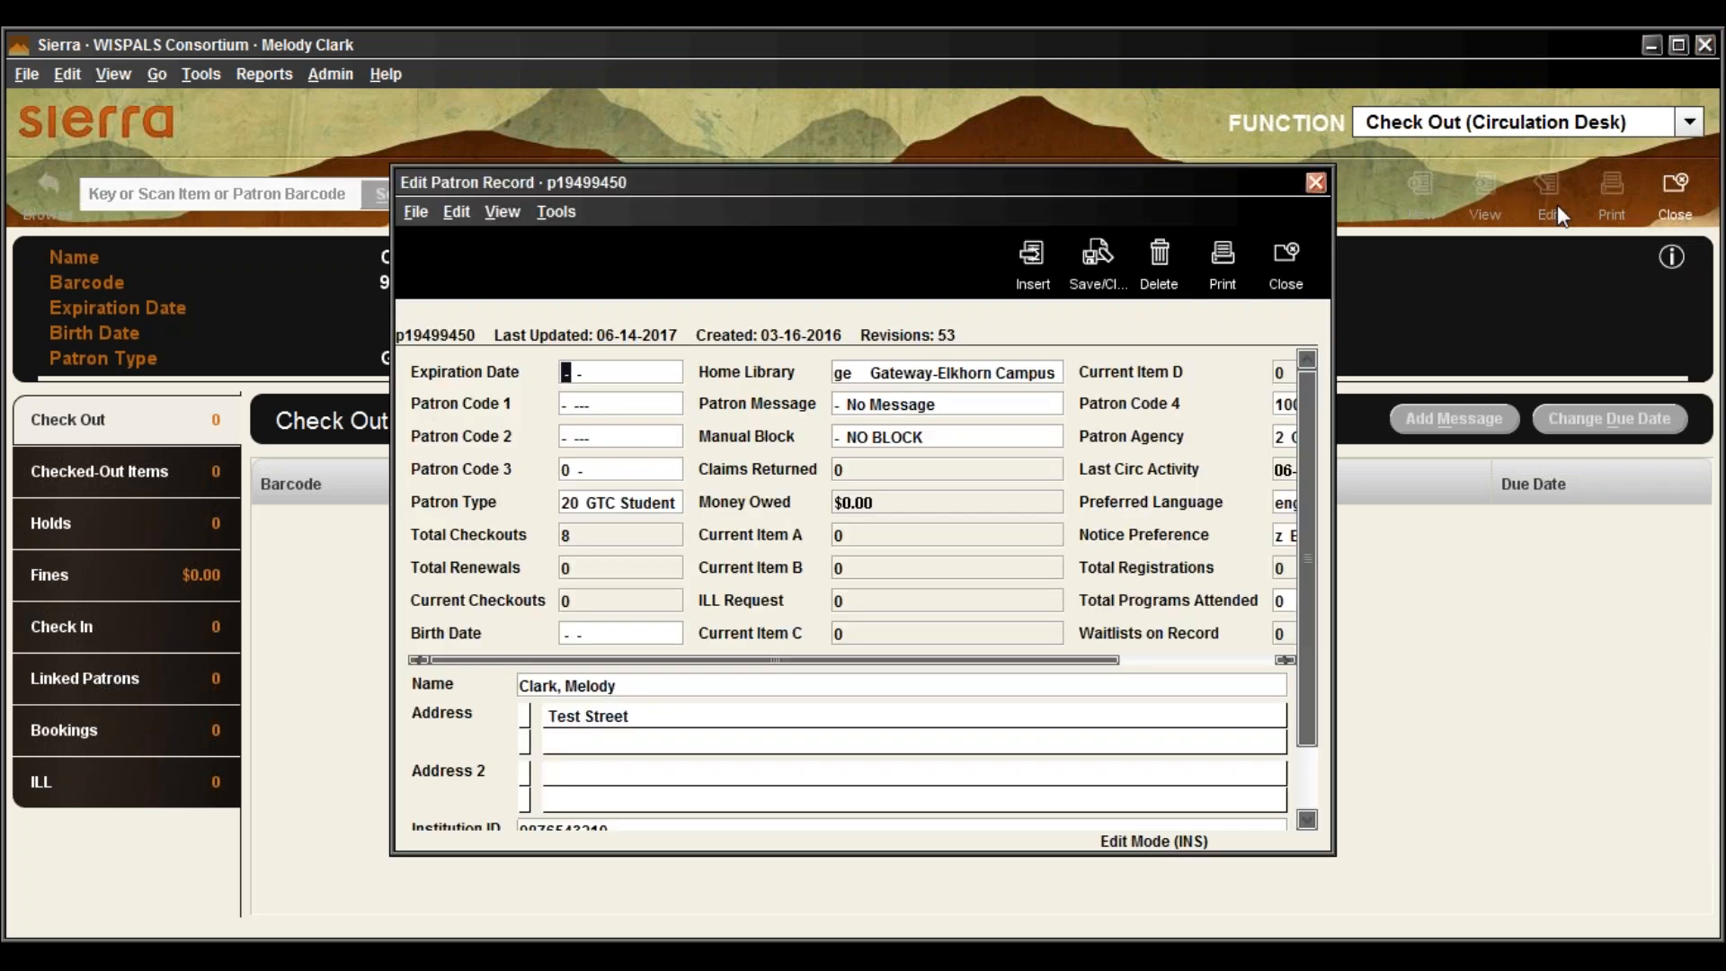
drag(962, 187, 866, 123)
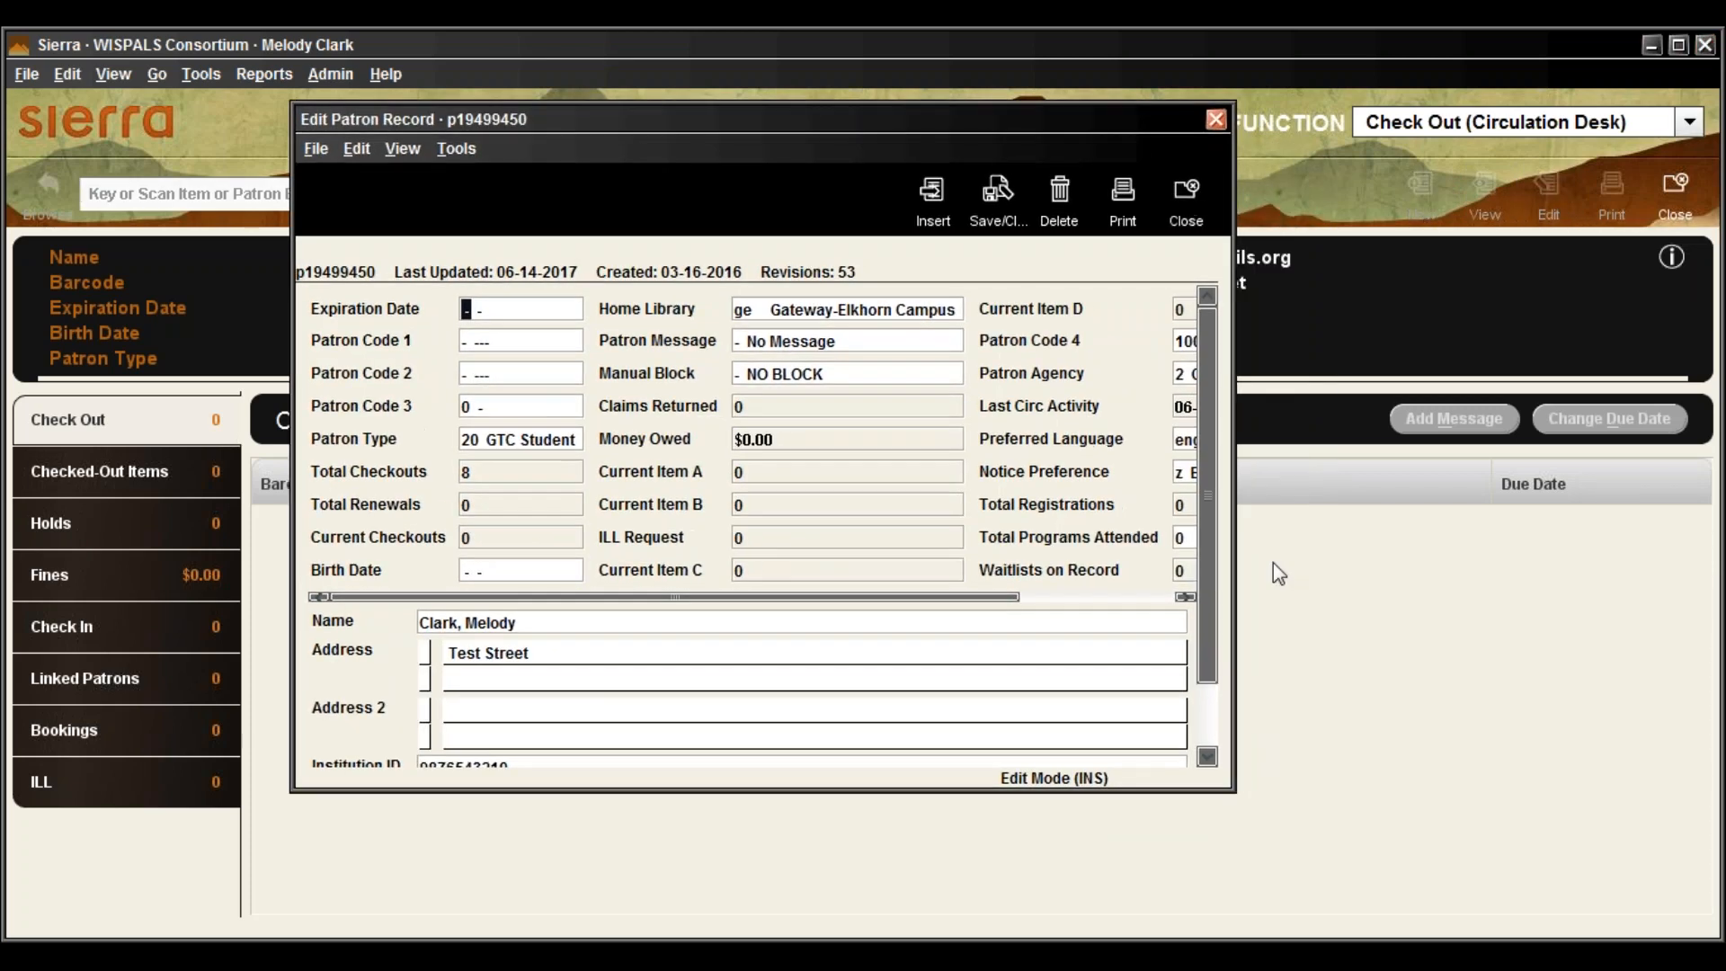
drag(1241, 802, 1657, 899)
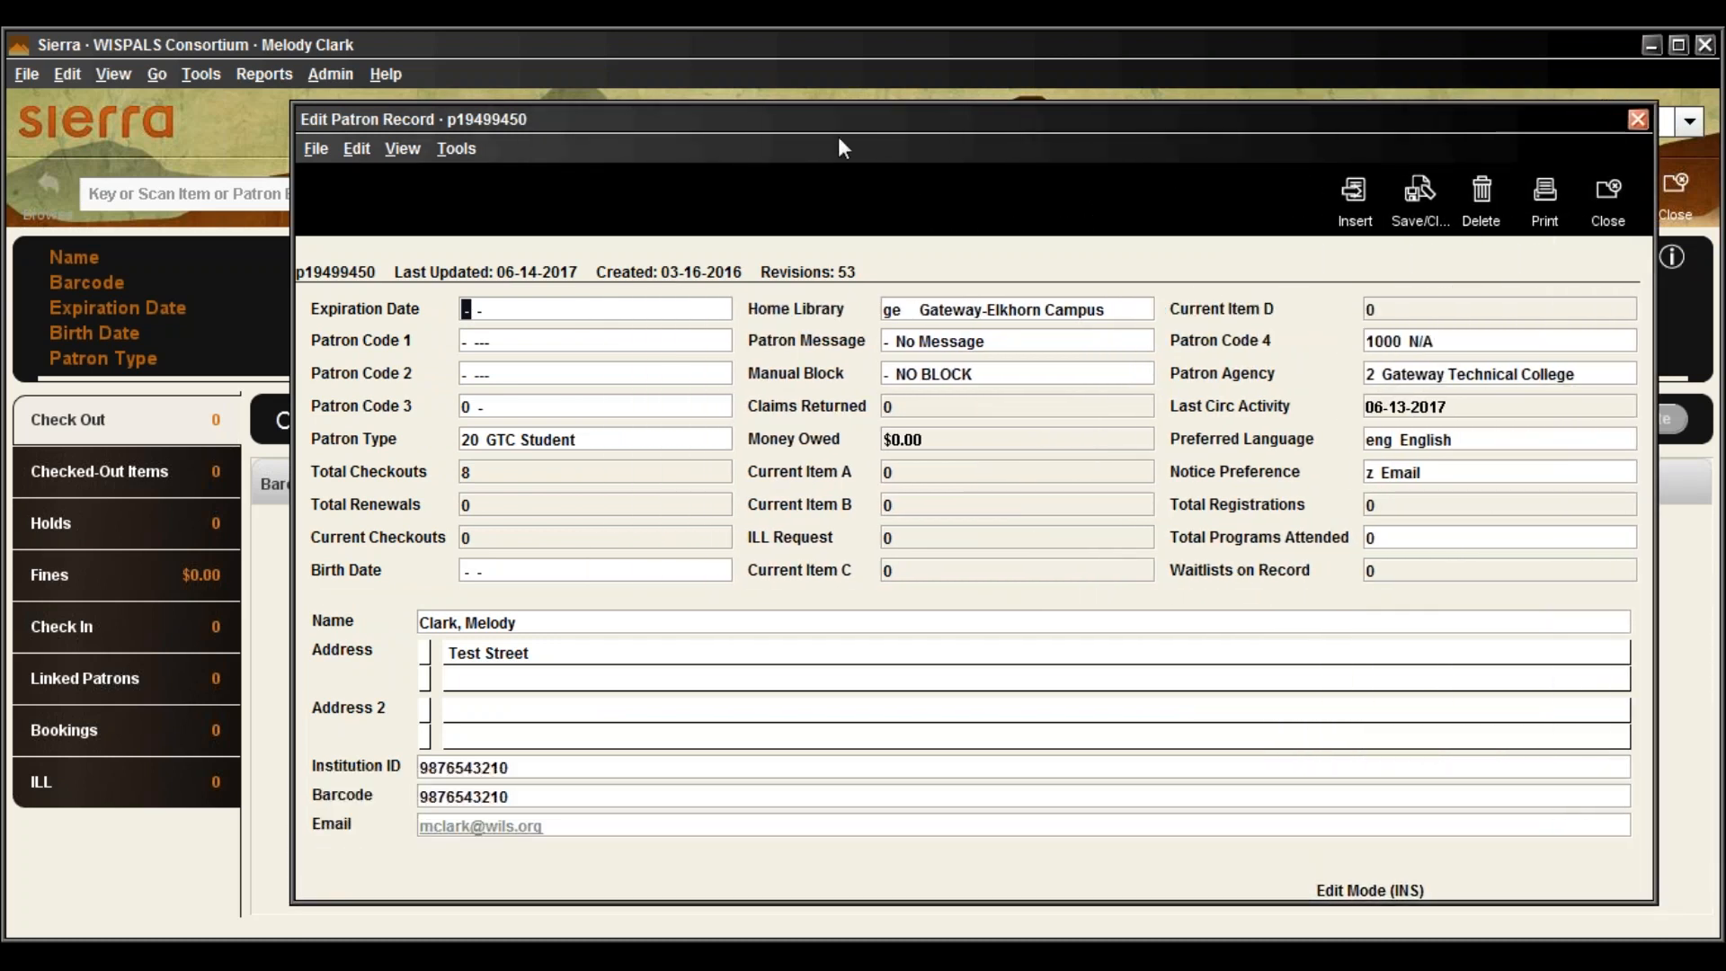
drag(851, 115, 811, 102)
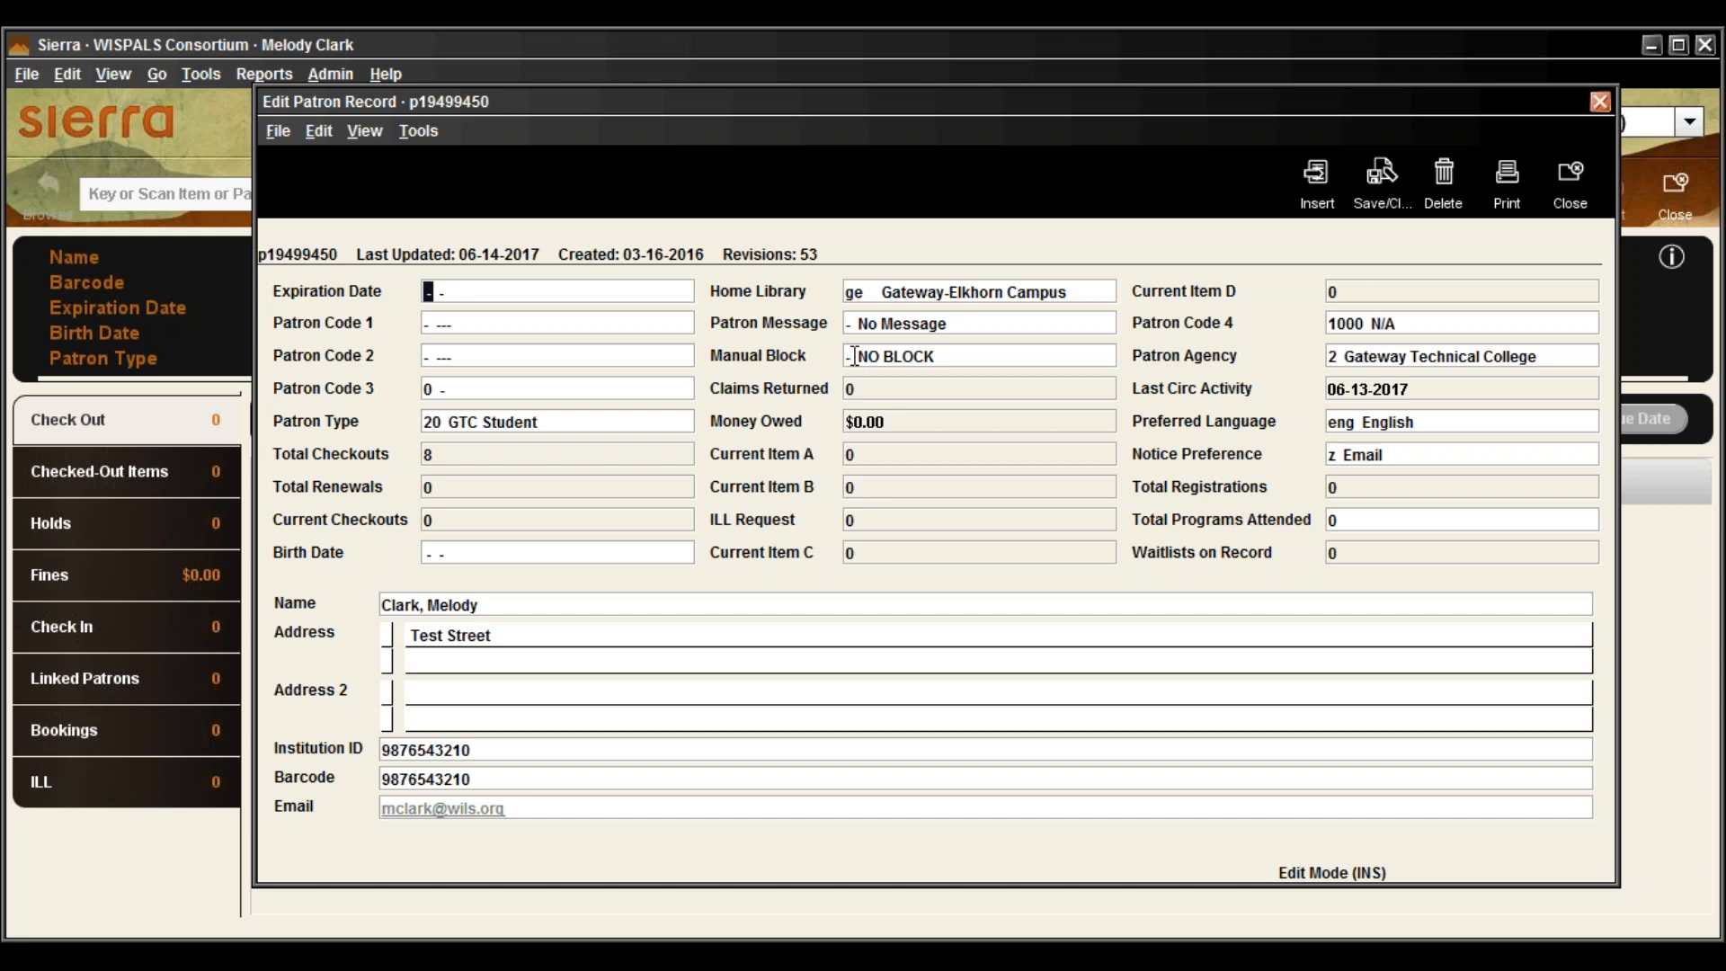
Set the Patron Message field to Equip Agreement Signed after backing out of the first list
click(849, 323)
drag(920, 353, 689, 231)
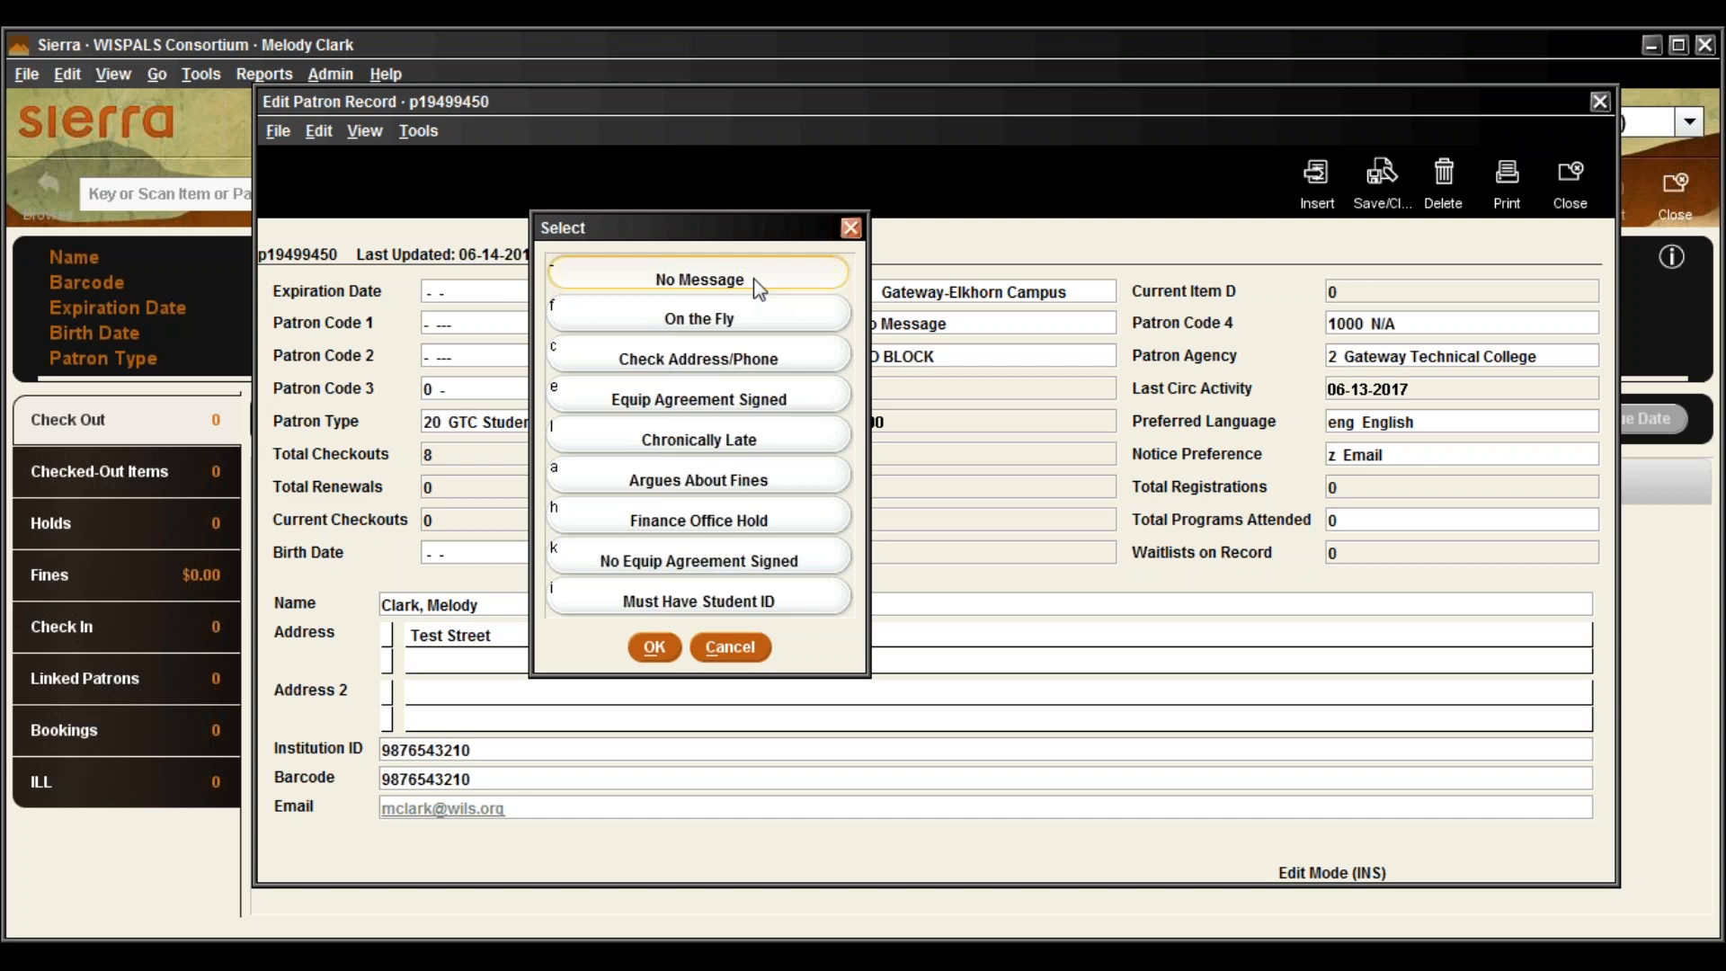
click(761, 318)
click(731, 649)
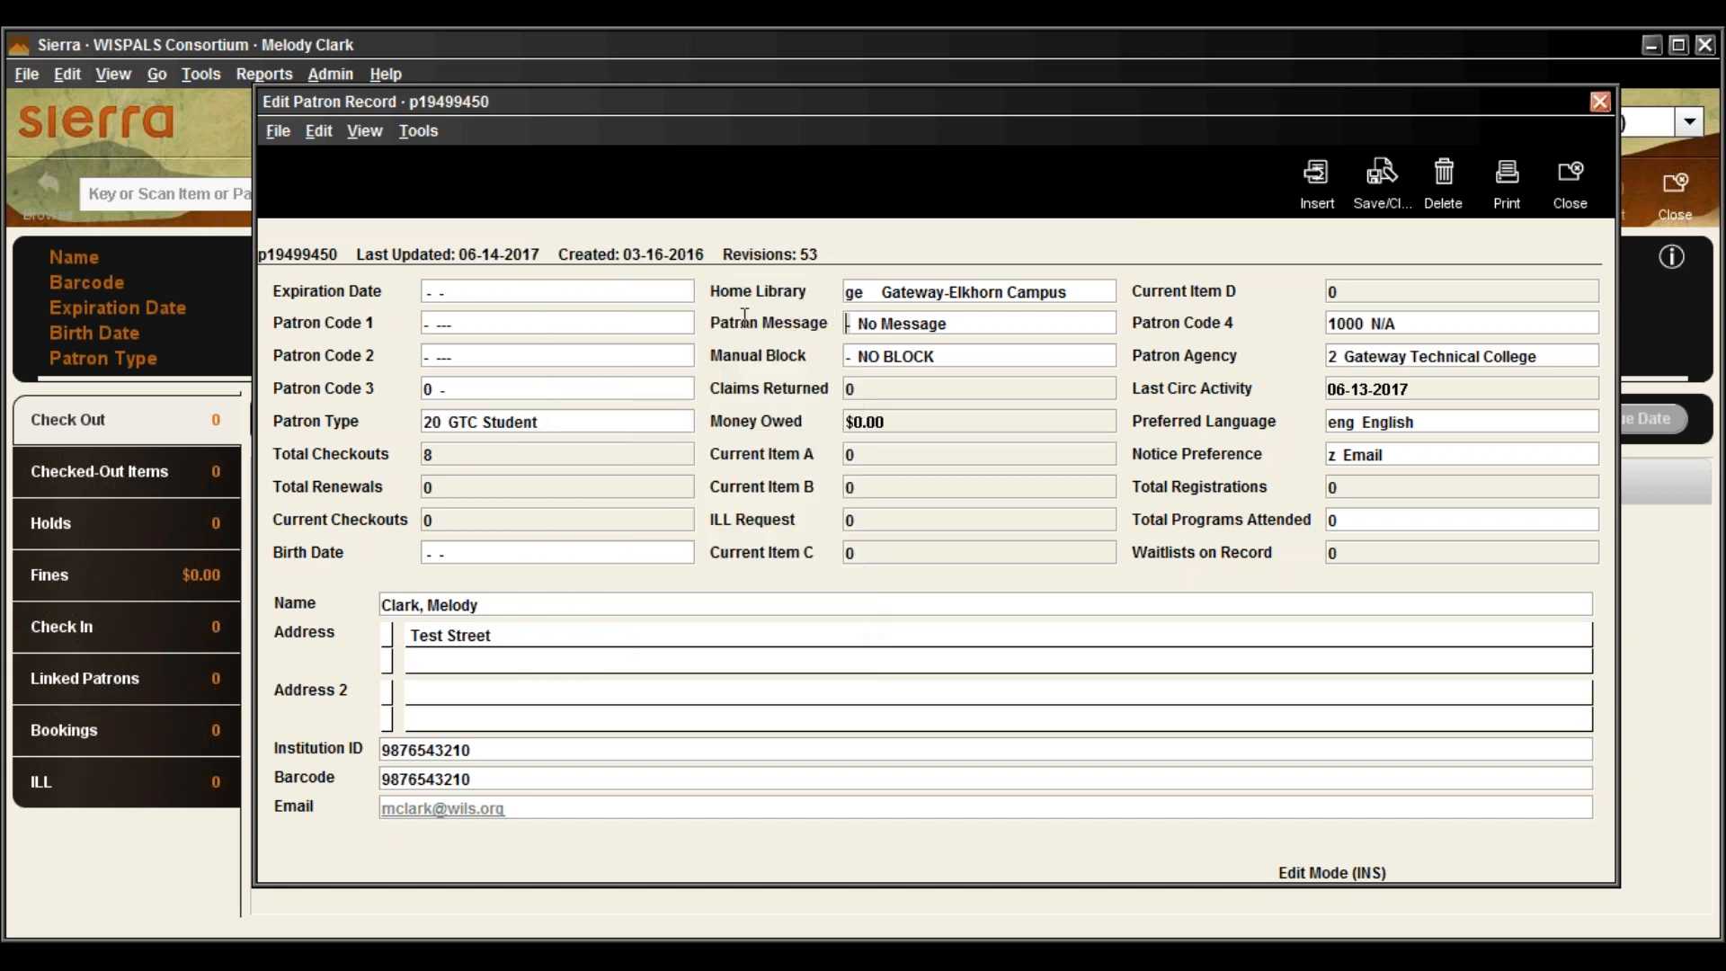
double_click(845, 324)
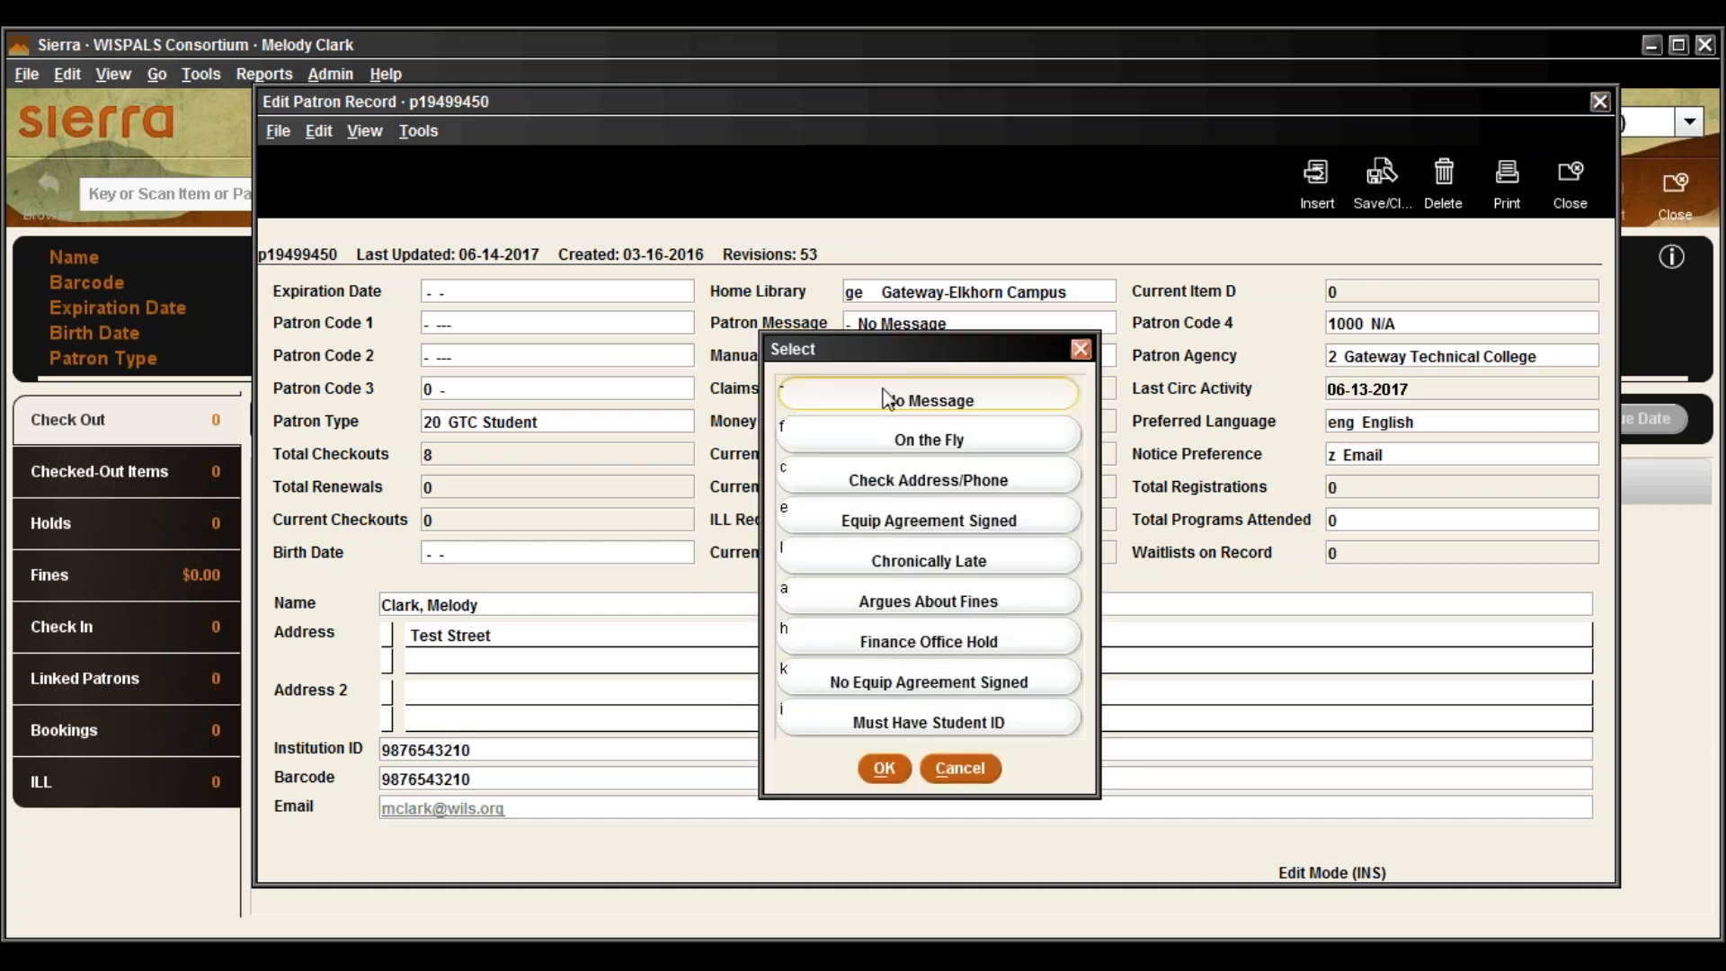
click(899, 530)
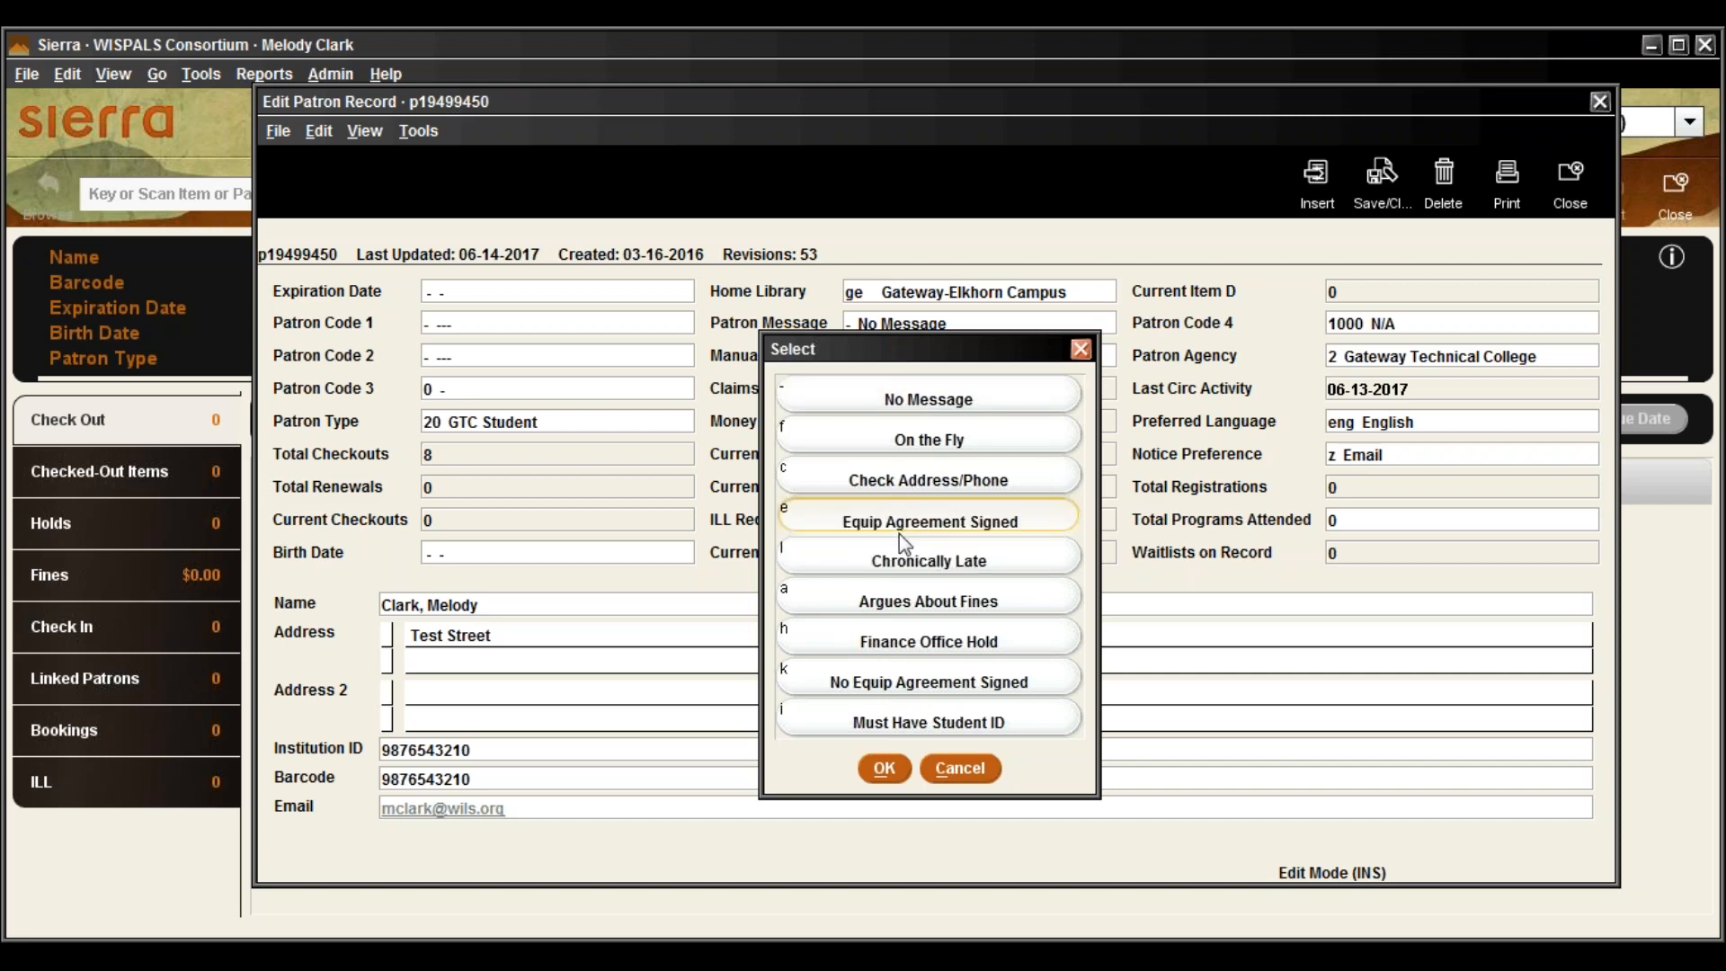
click(904, 780)
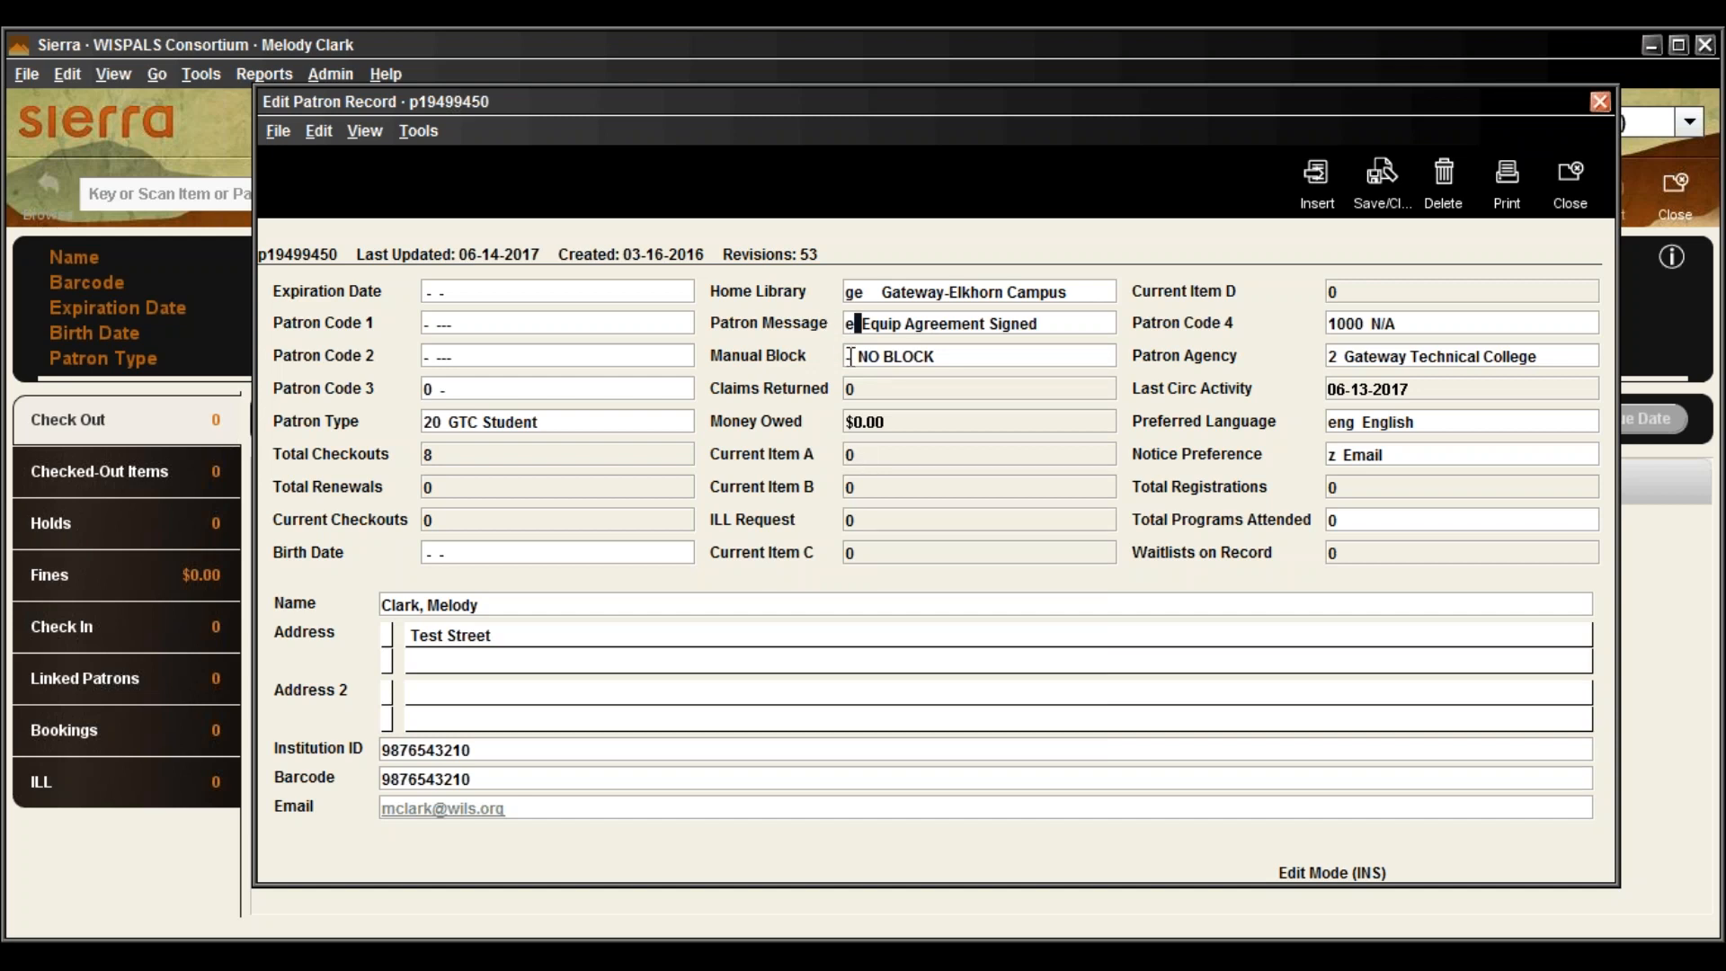
Set the patron's Manual Block field to SEE SUPERVISOR
click(851, 357)
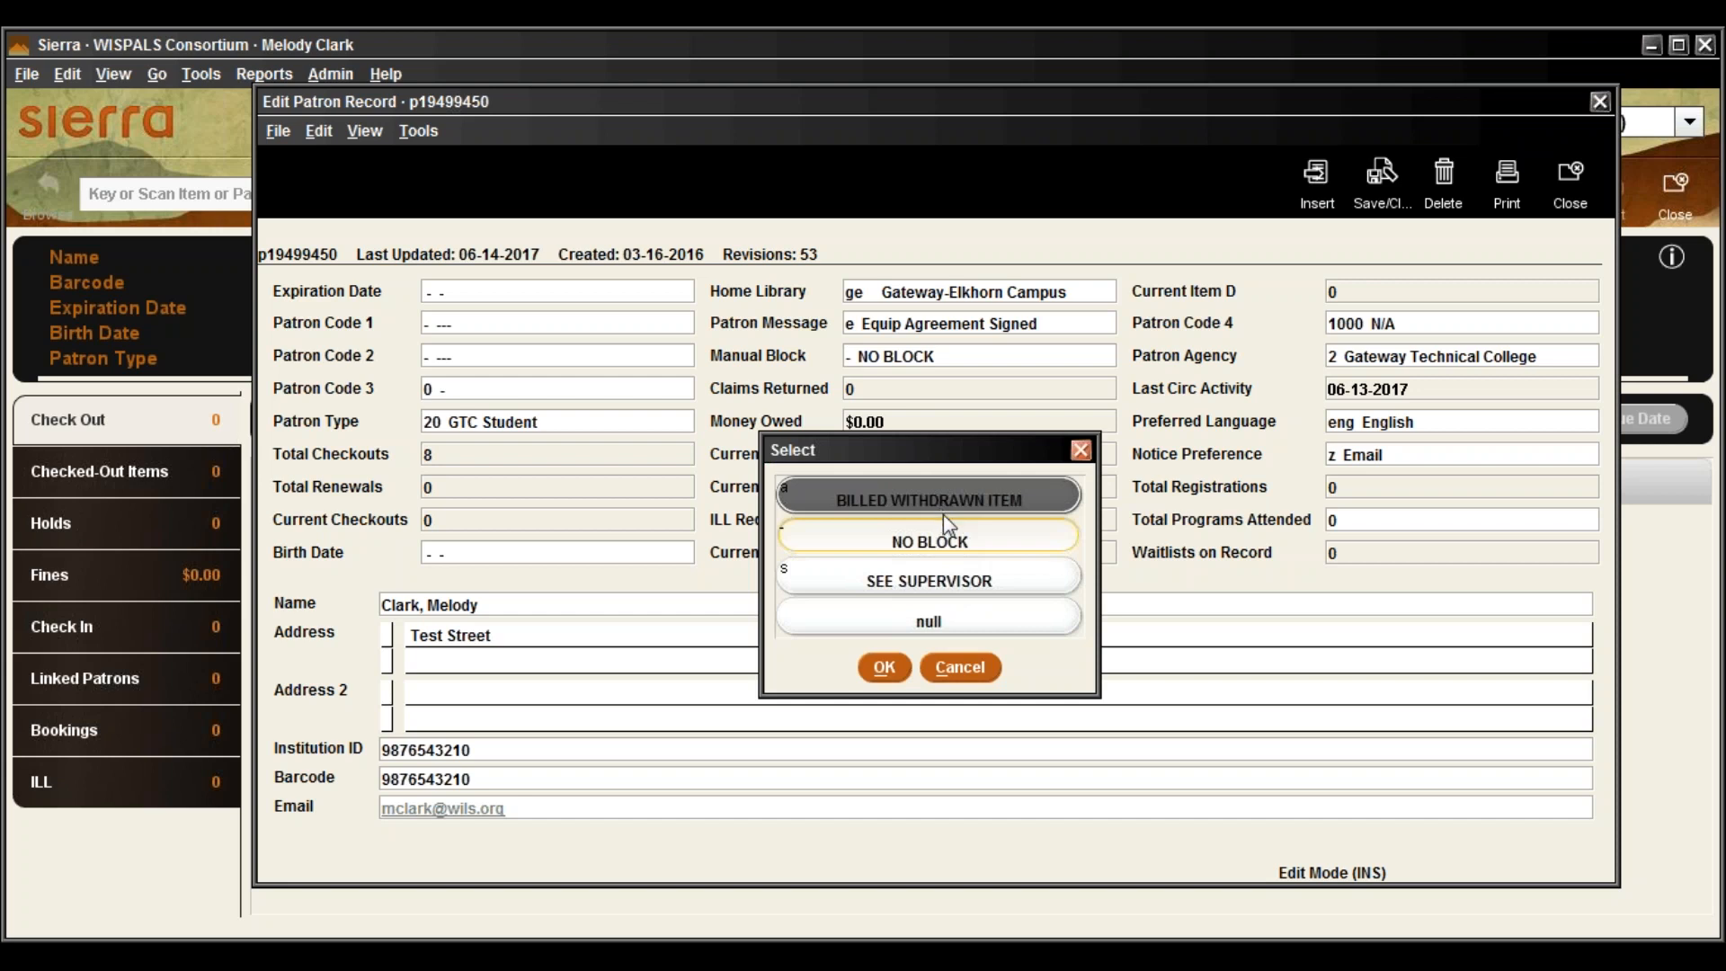
click(969, 585)
click(886, 673)
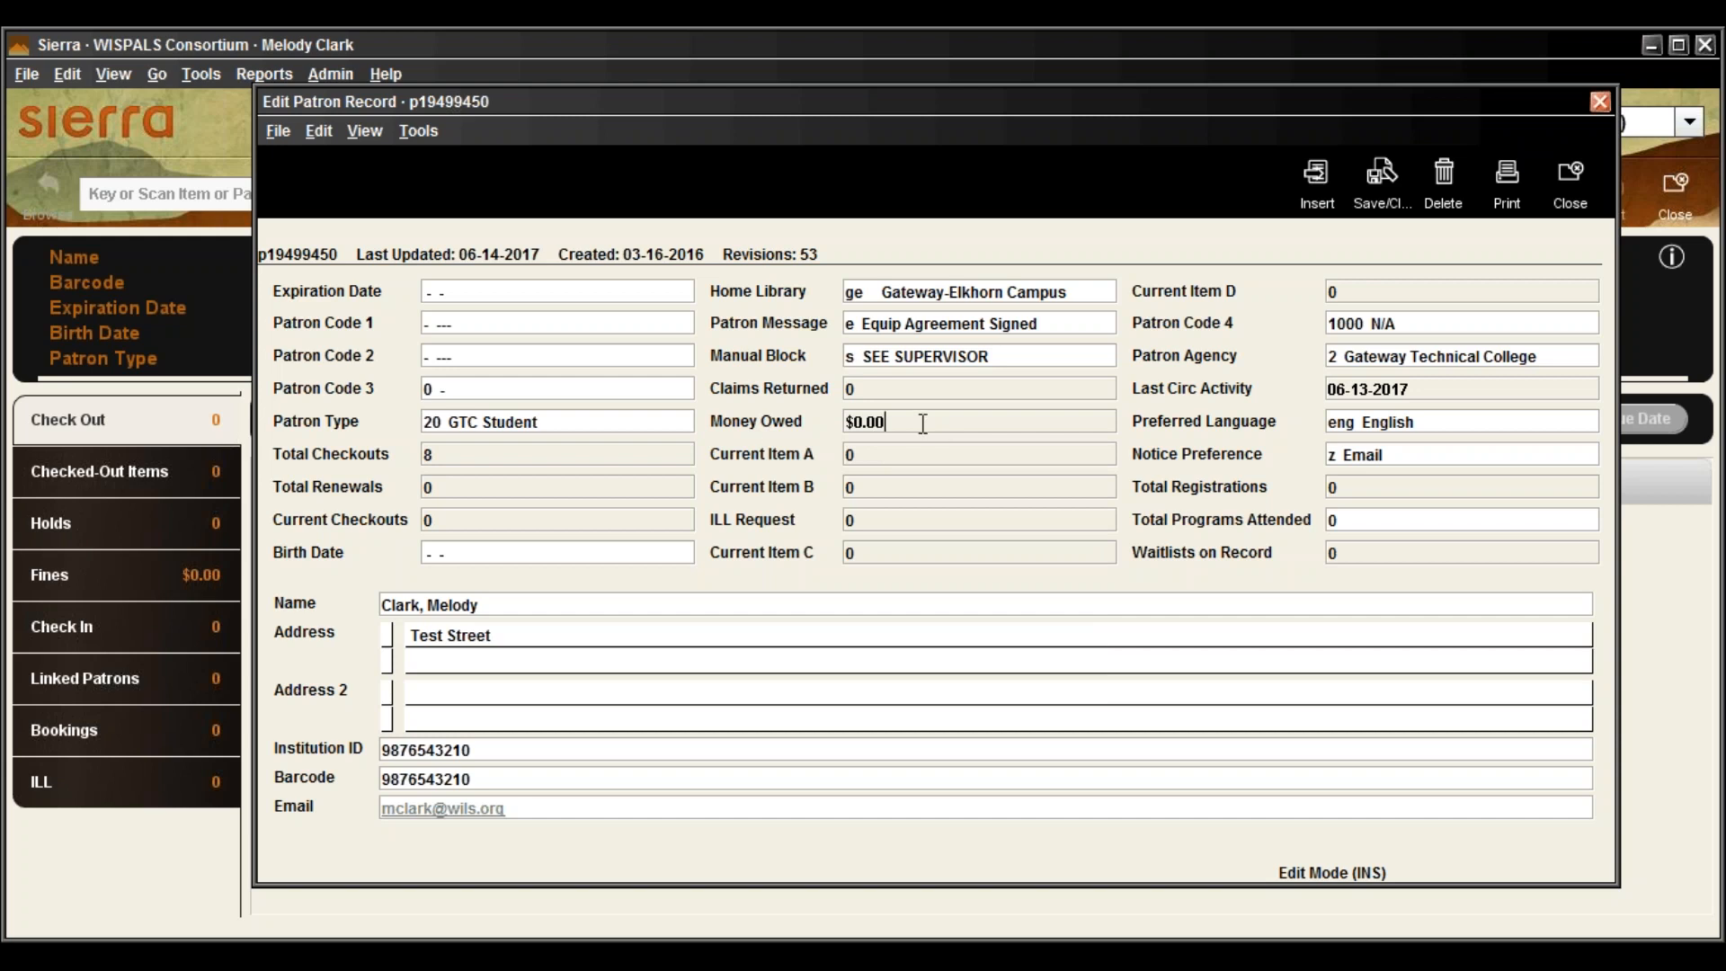
click(875, 421)
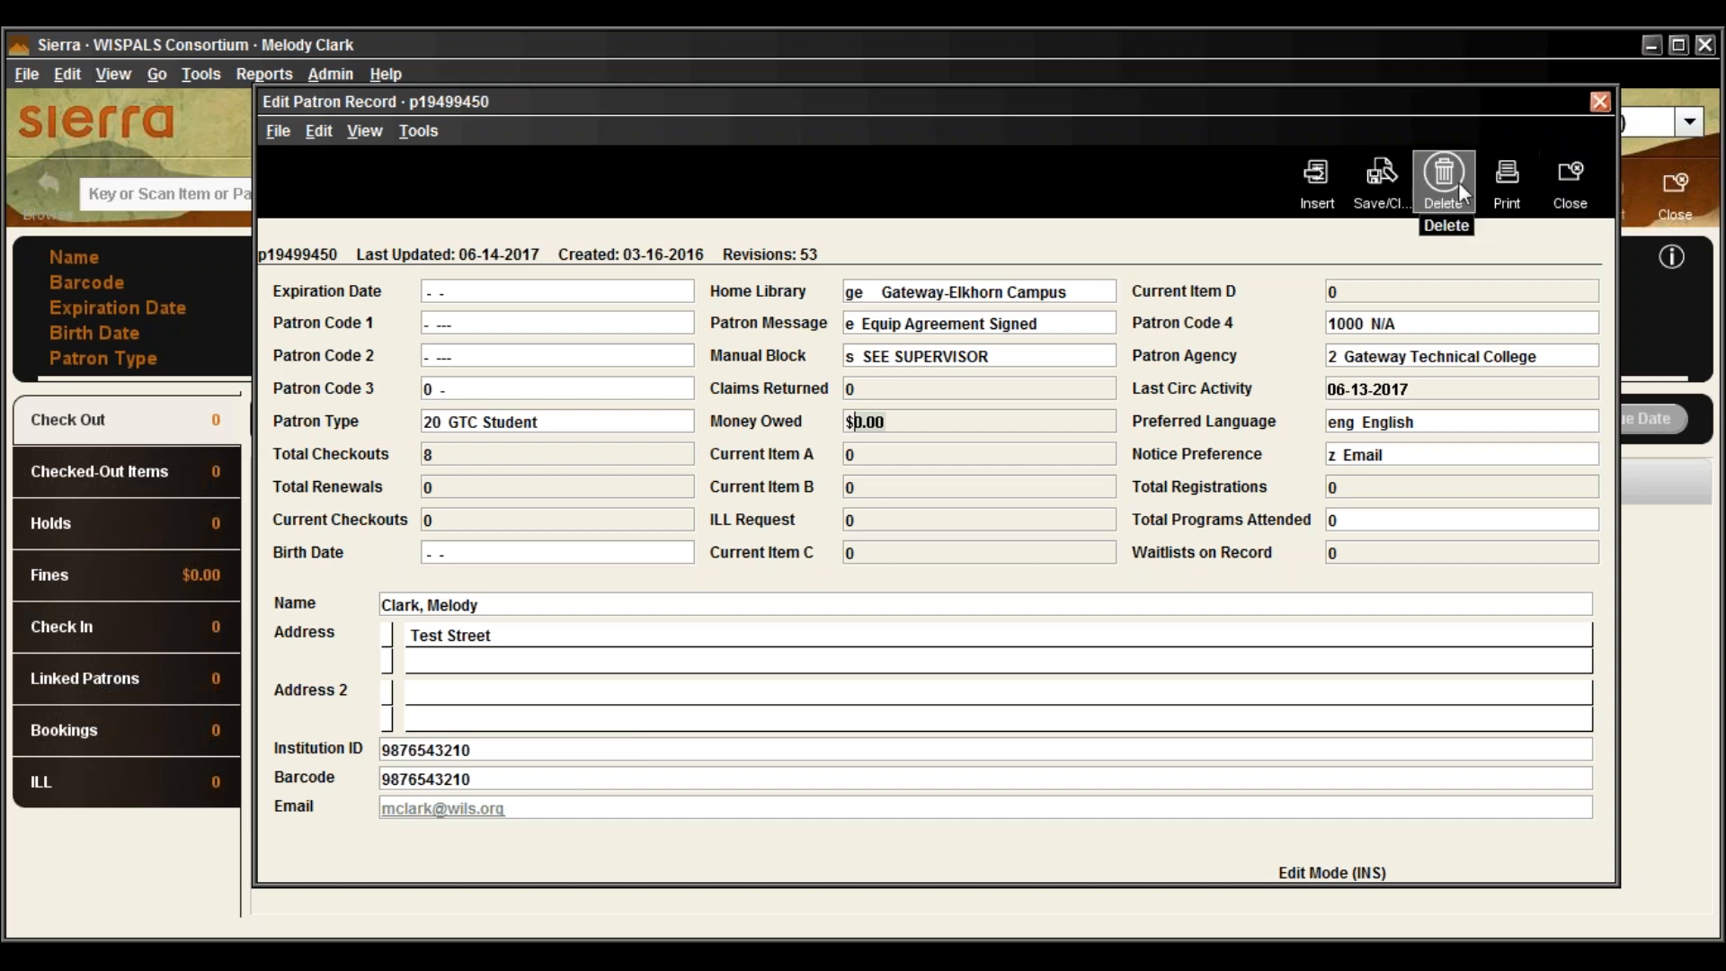
Insert a 't Telephone' field holding a placeholder phone number into the patron record
click(1311, 193)
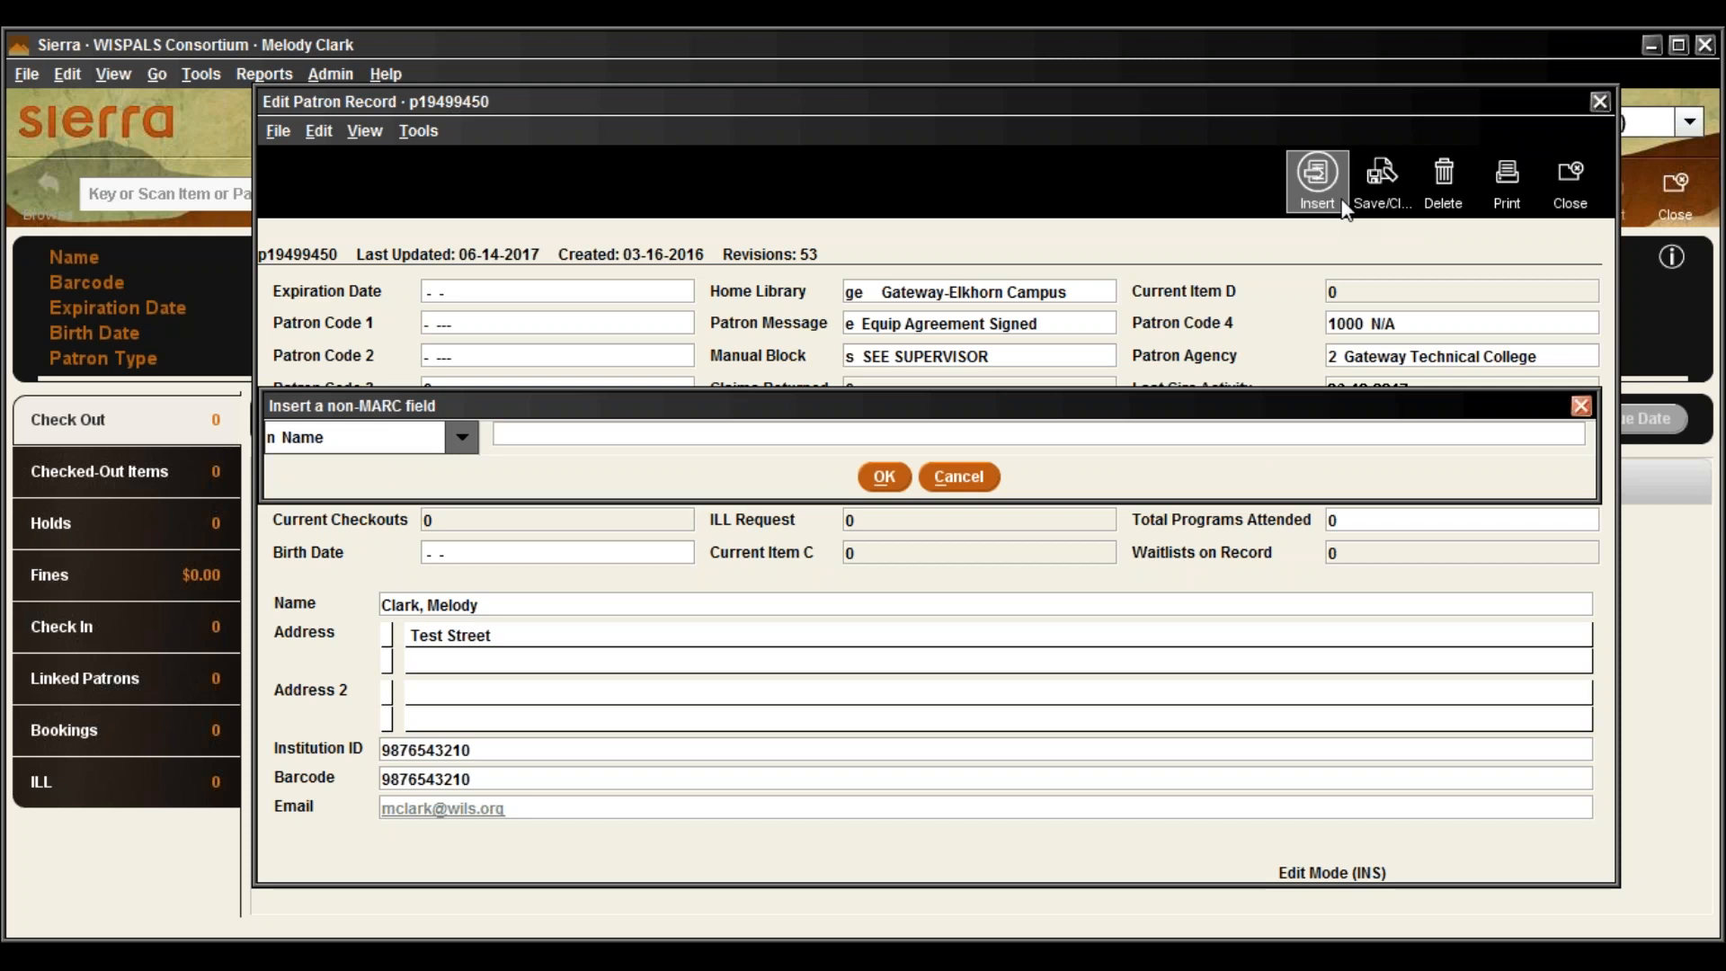
click(464, 439)
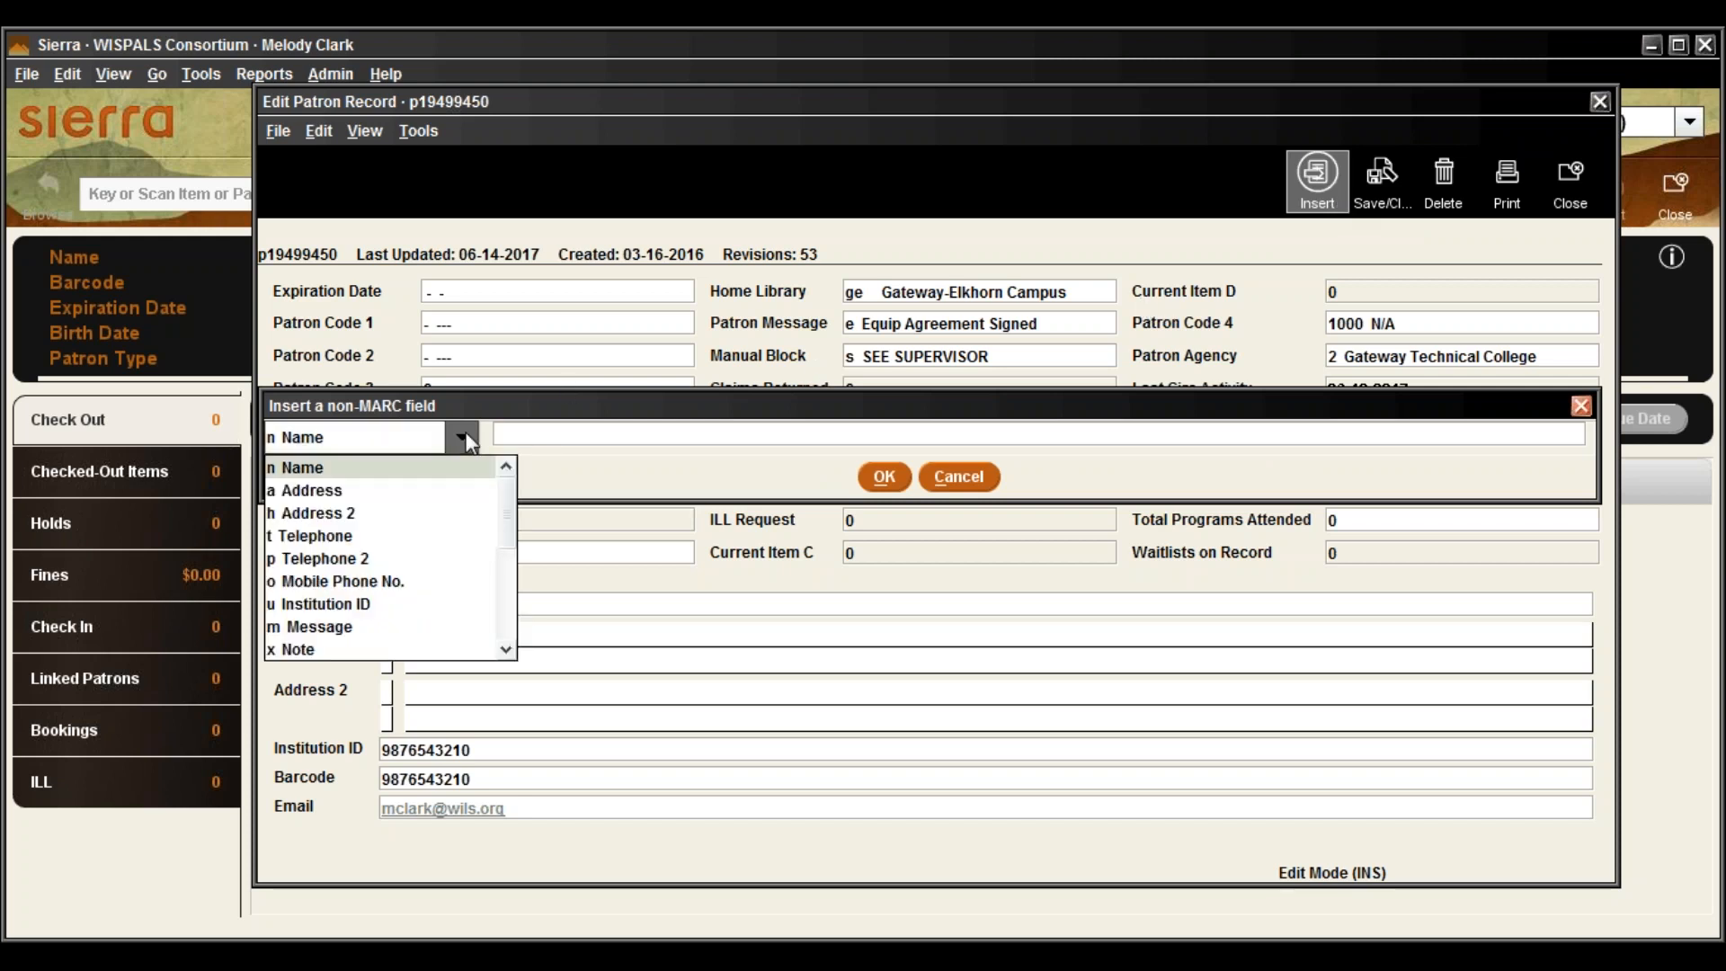
click(391, 535)
text(99)
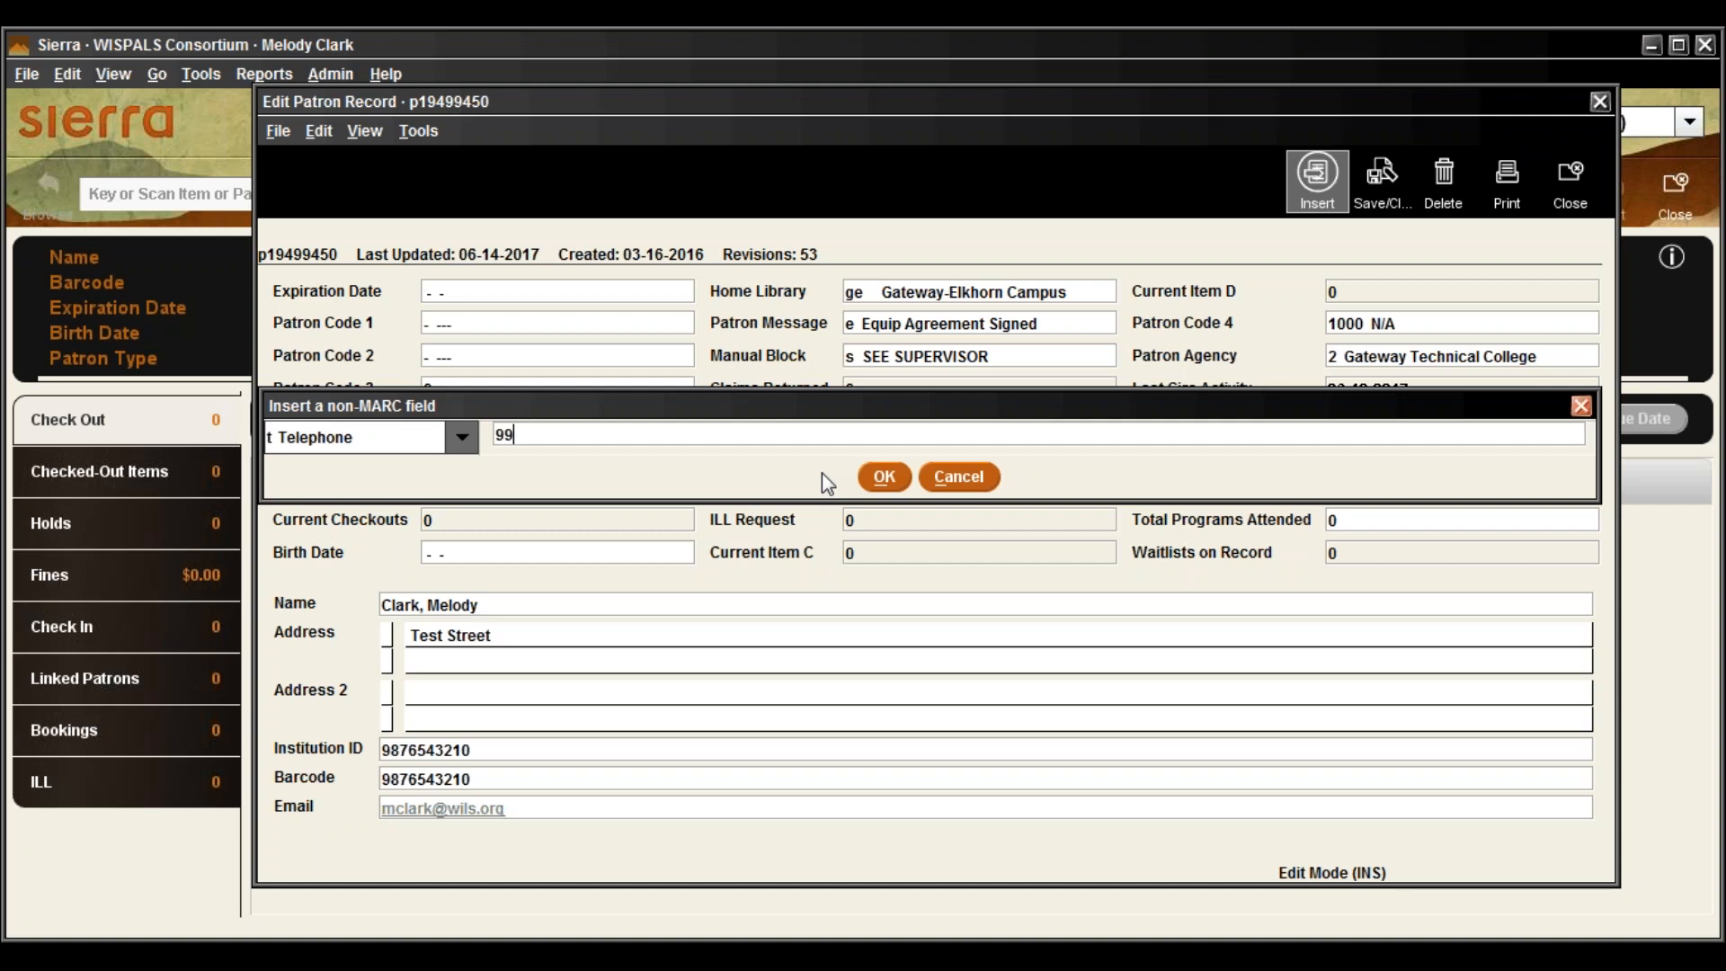
text(9-999-9999)
click(882, 478)
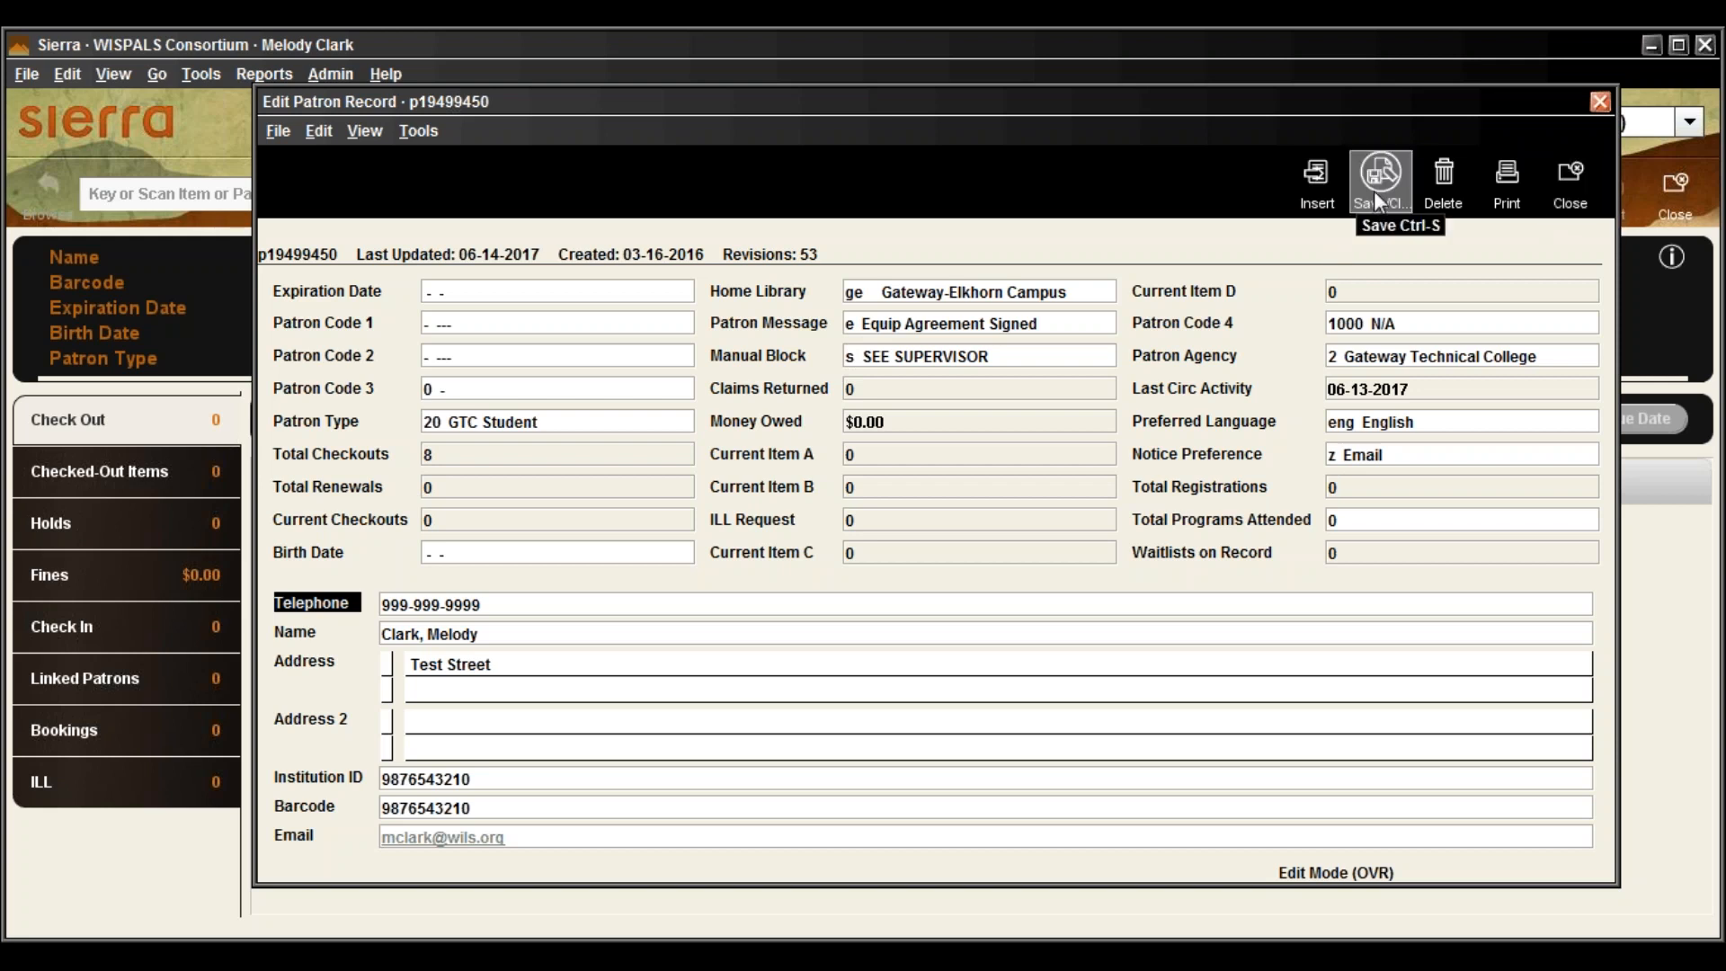
Close the Edit Patron Record window, answering Yes to save the changes
click(1573, 182)
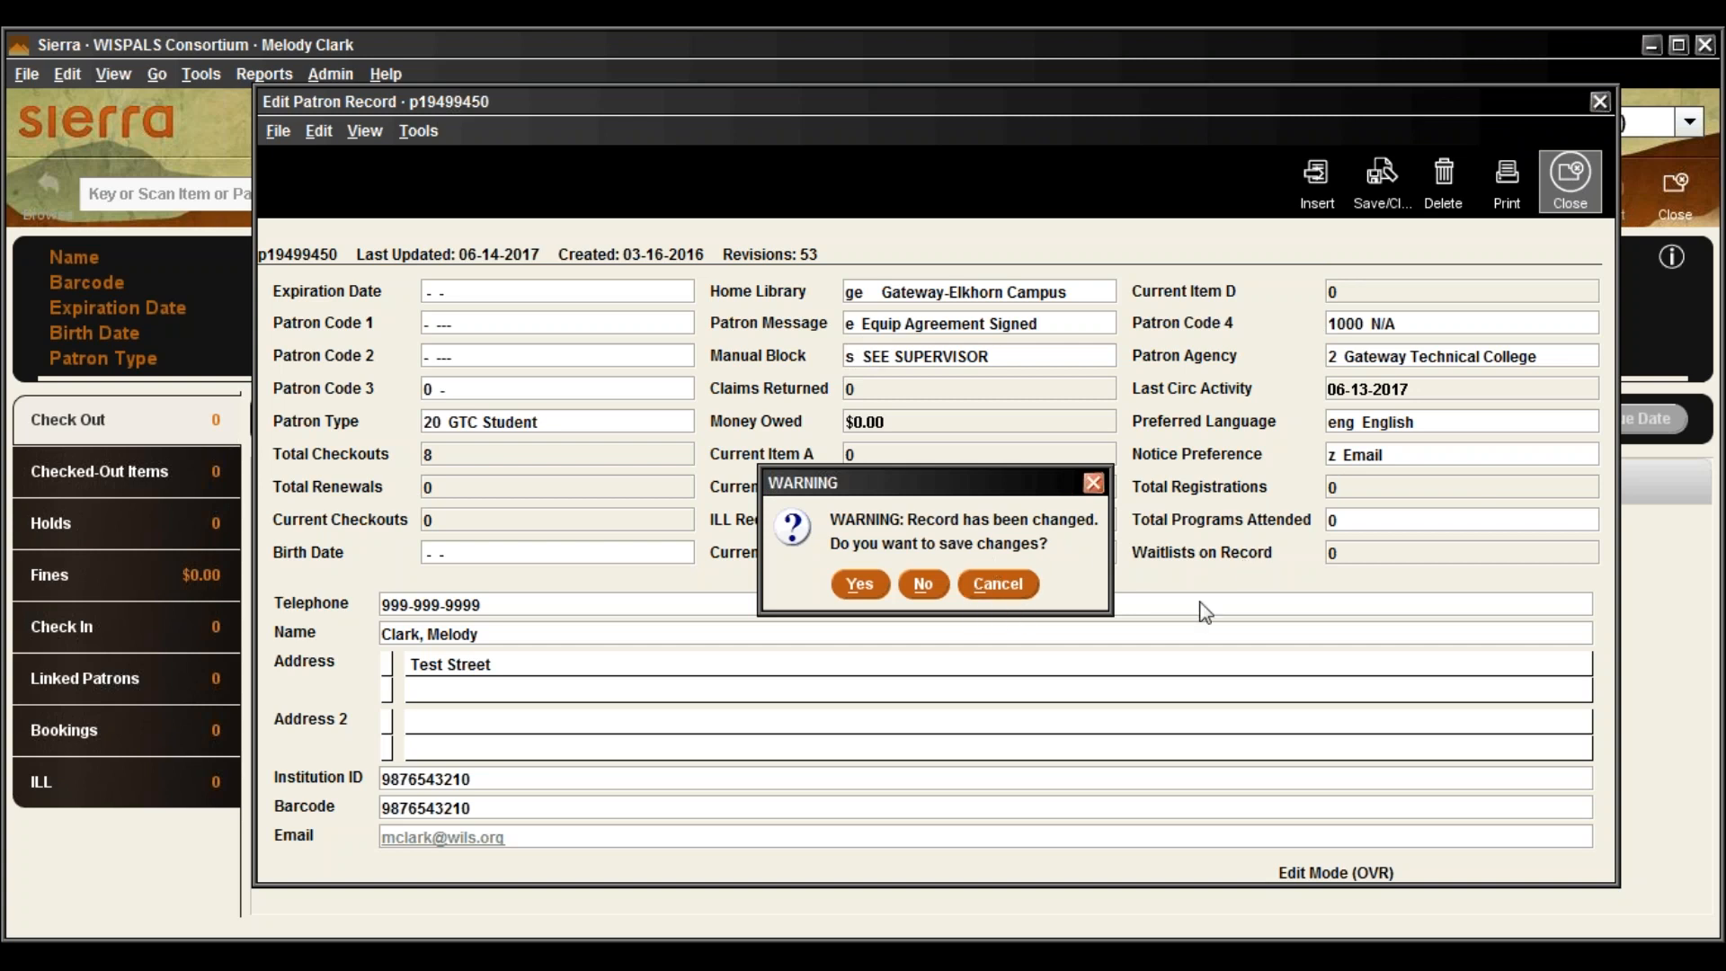
click(863, 583)
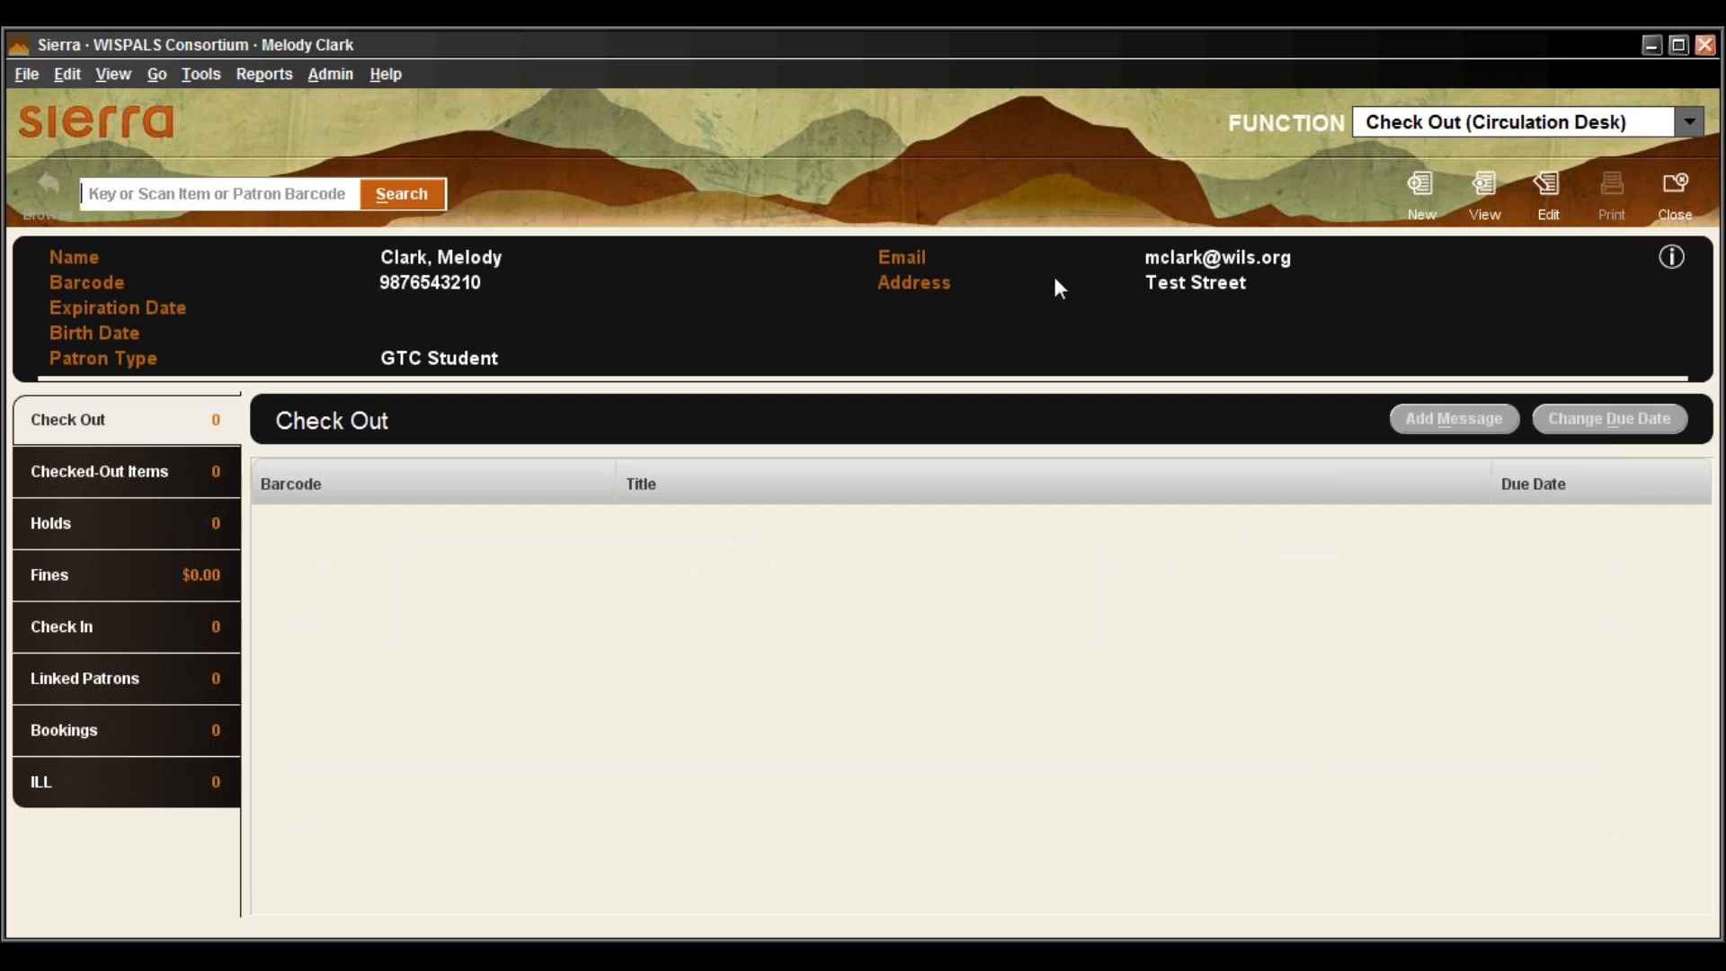
Clear the loaded patron, then reload them from File > Recent Patrons
click(1689, 187)
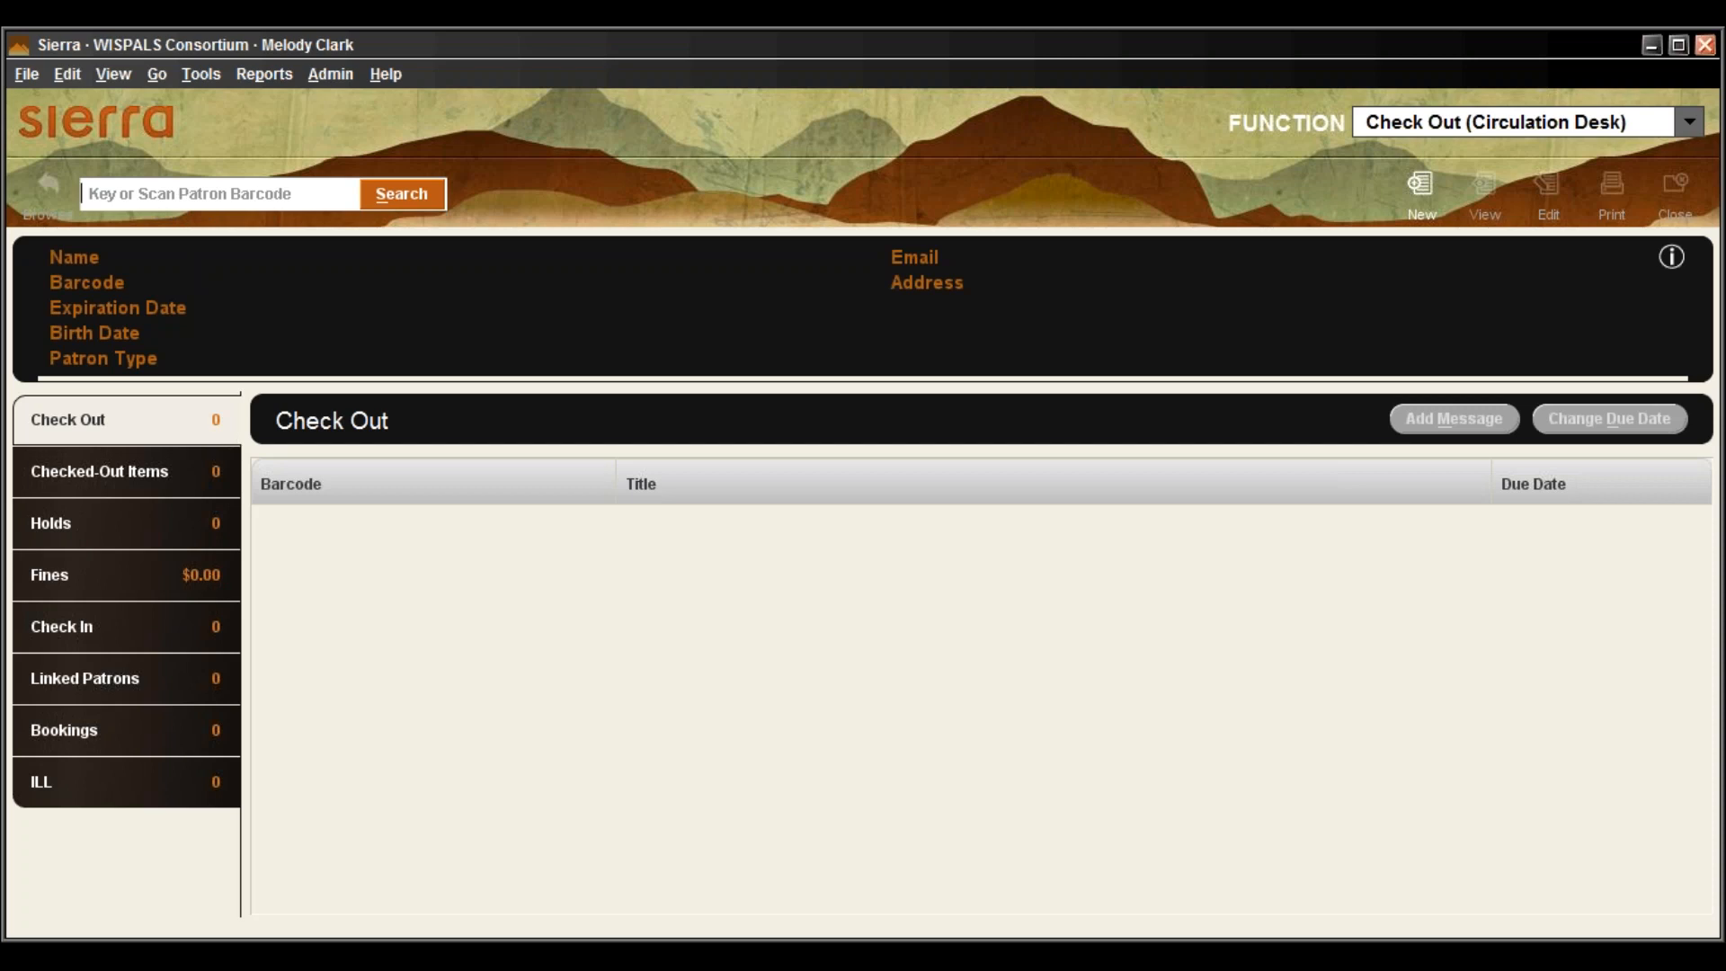
click(36, 70)
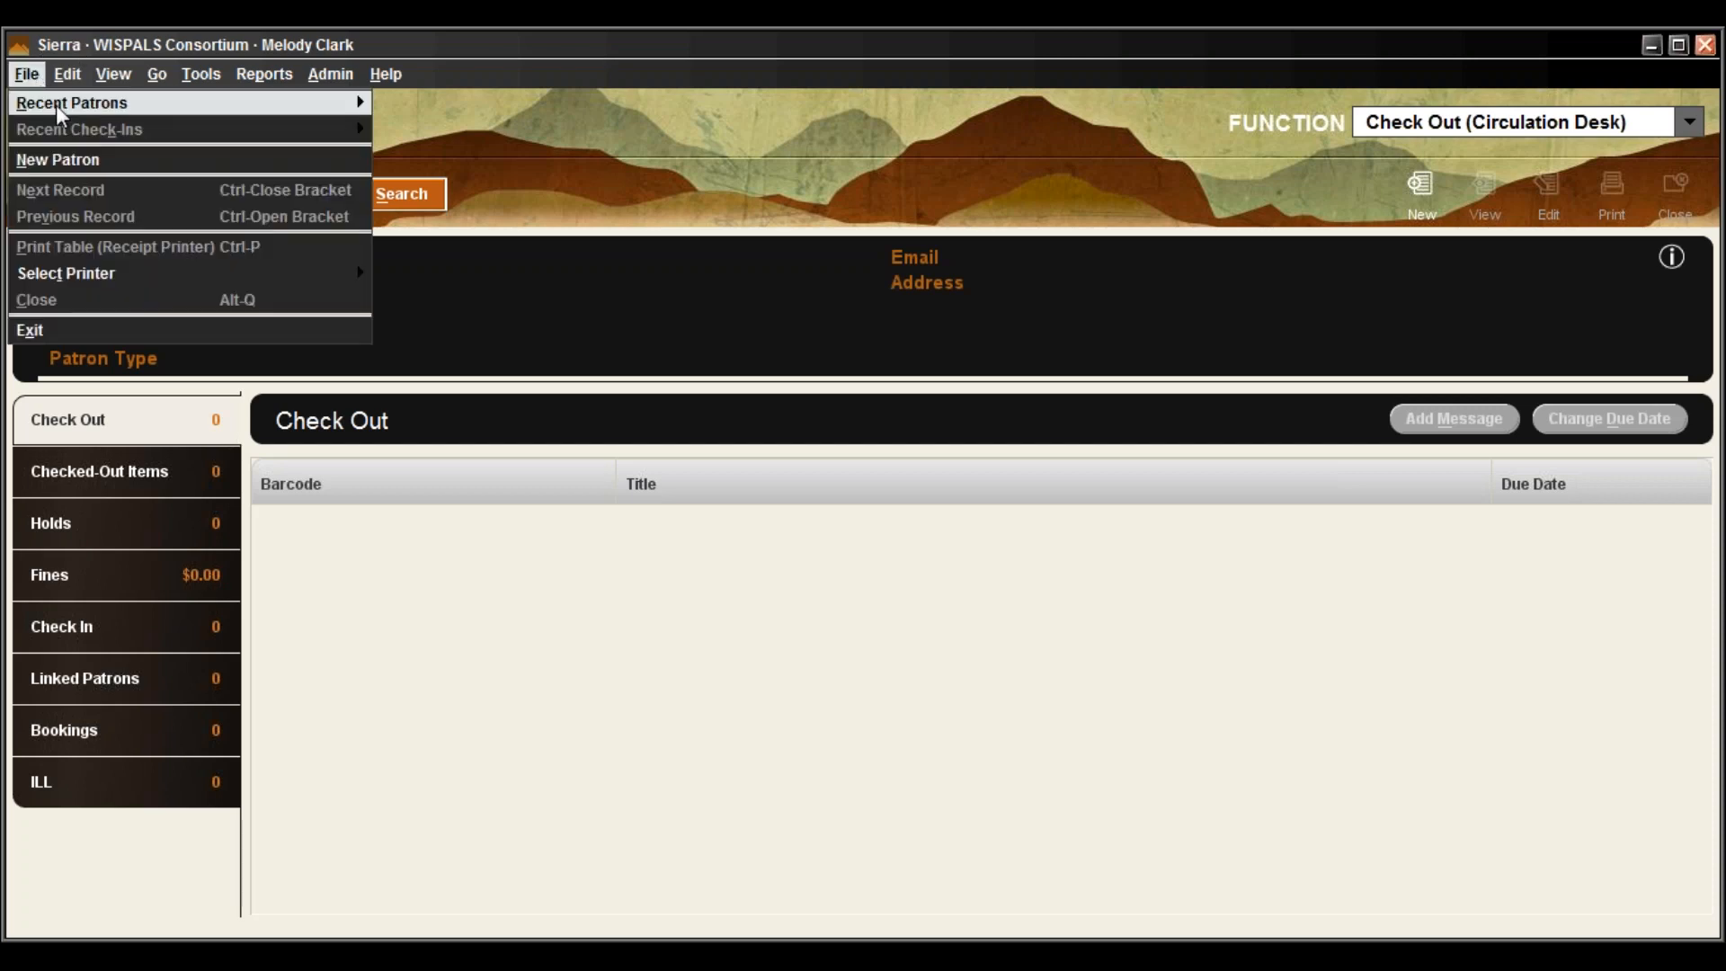
mouse_move(60, 110)
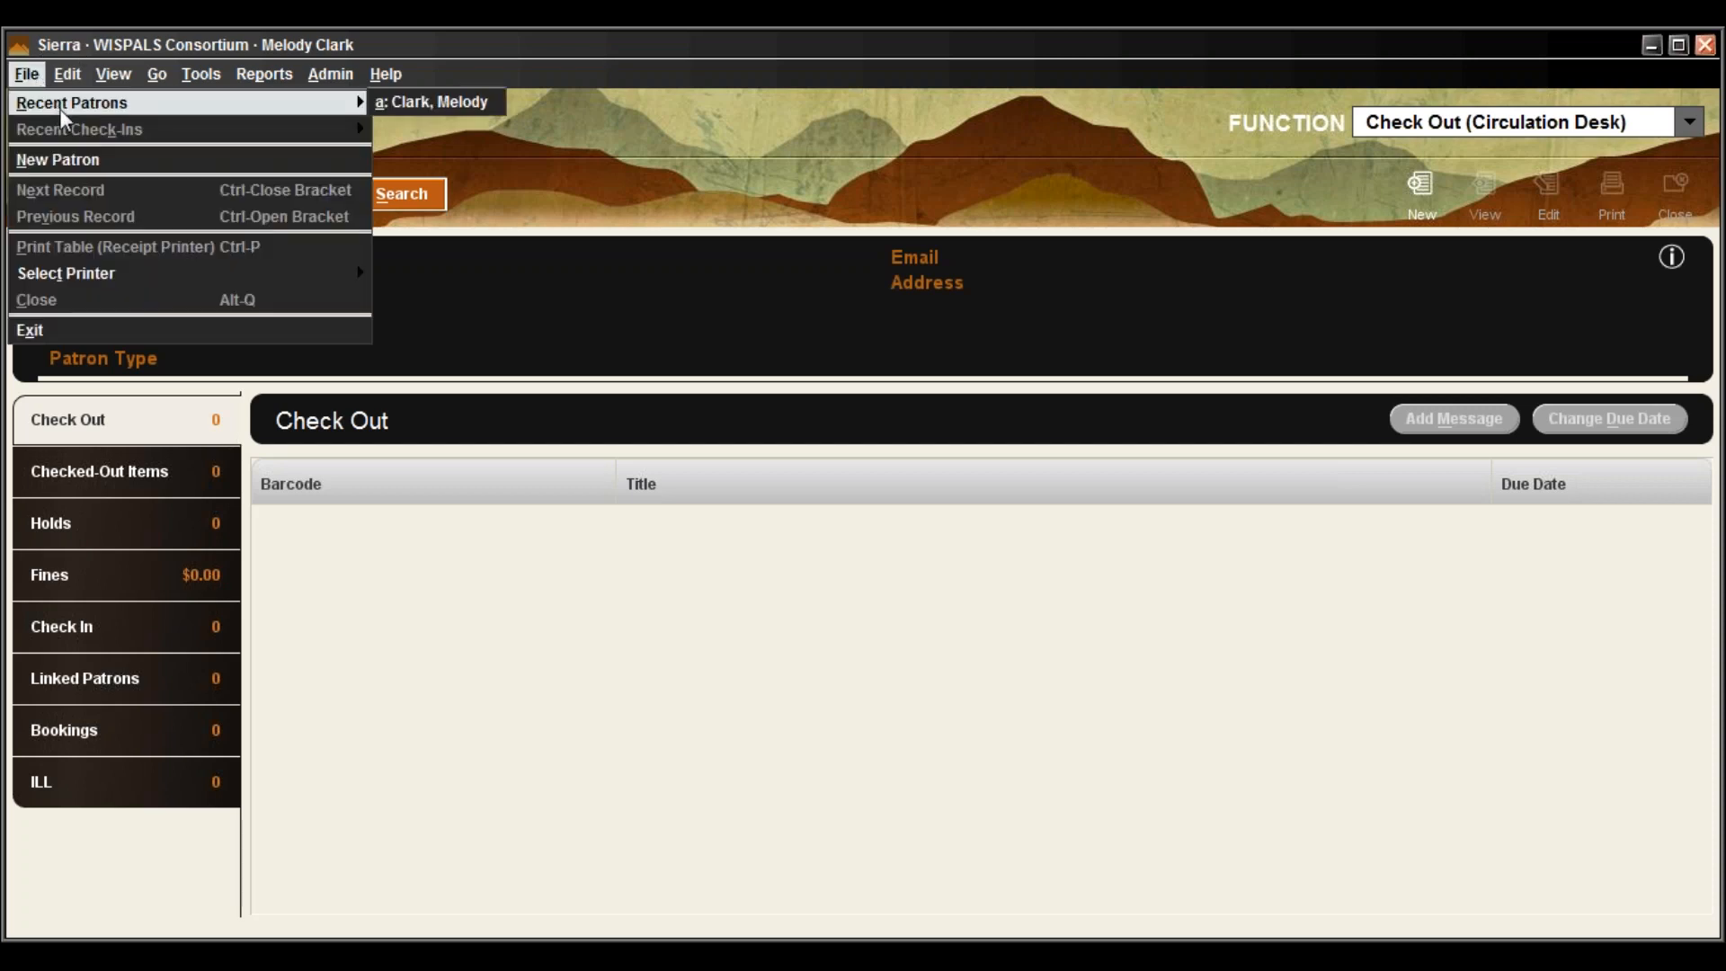
click(431, 102)
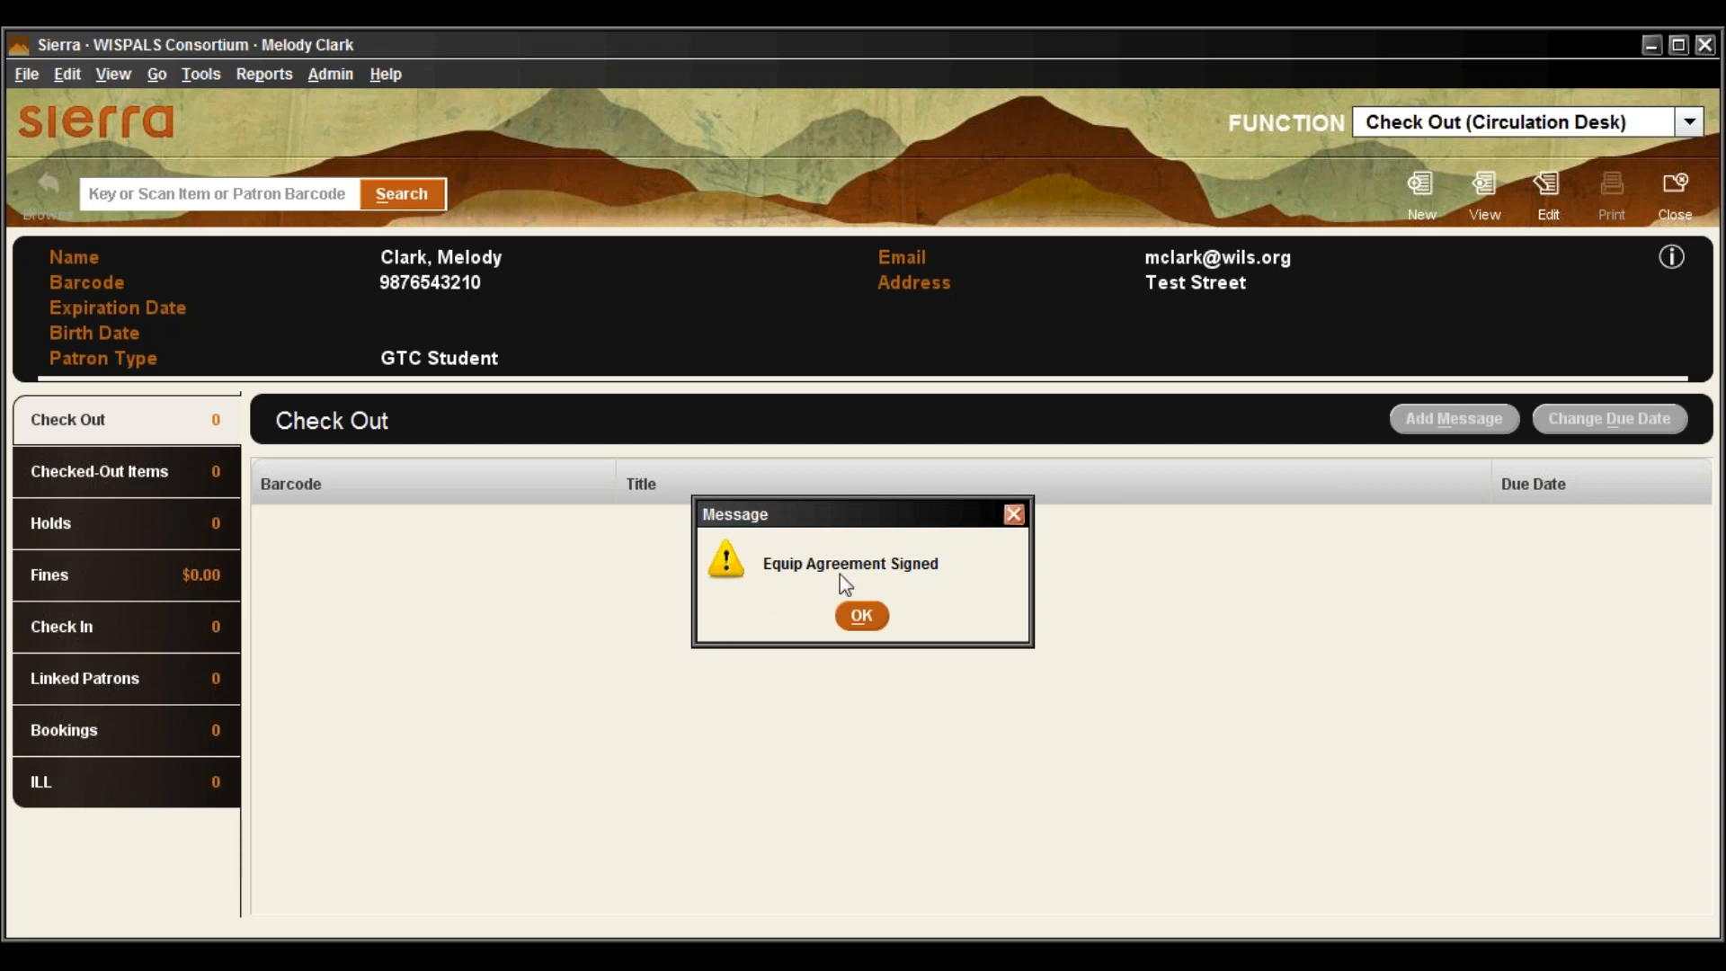
Dismiss the Equip Agreement Signed message, then open and close the patron's edit record
click(859, 617)
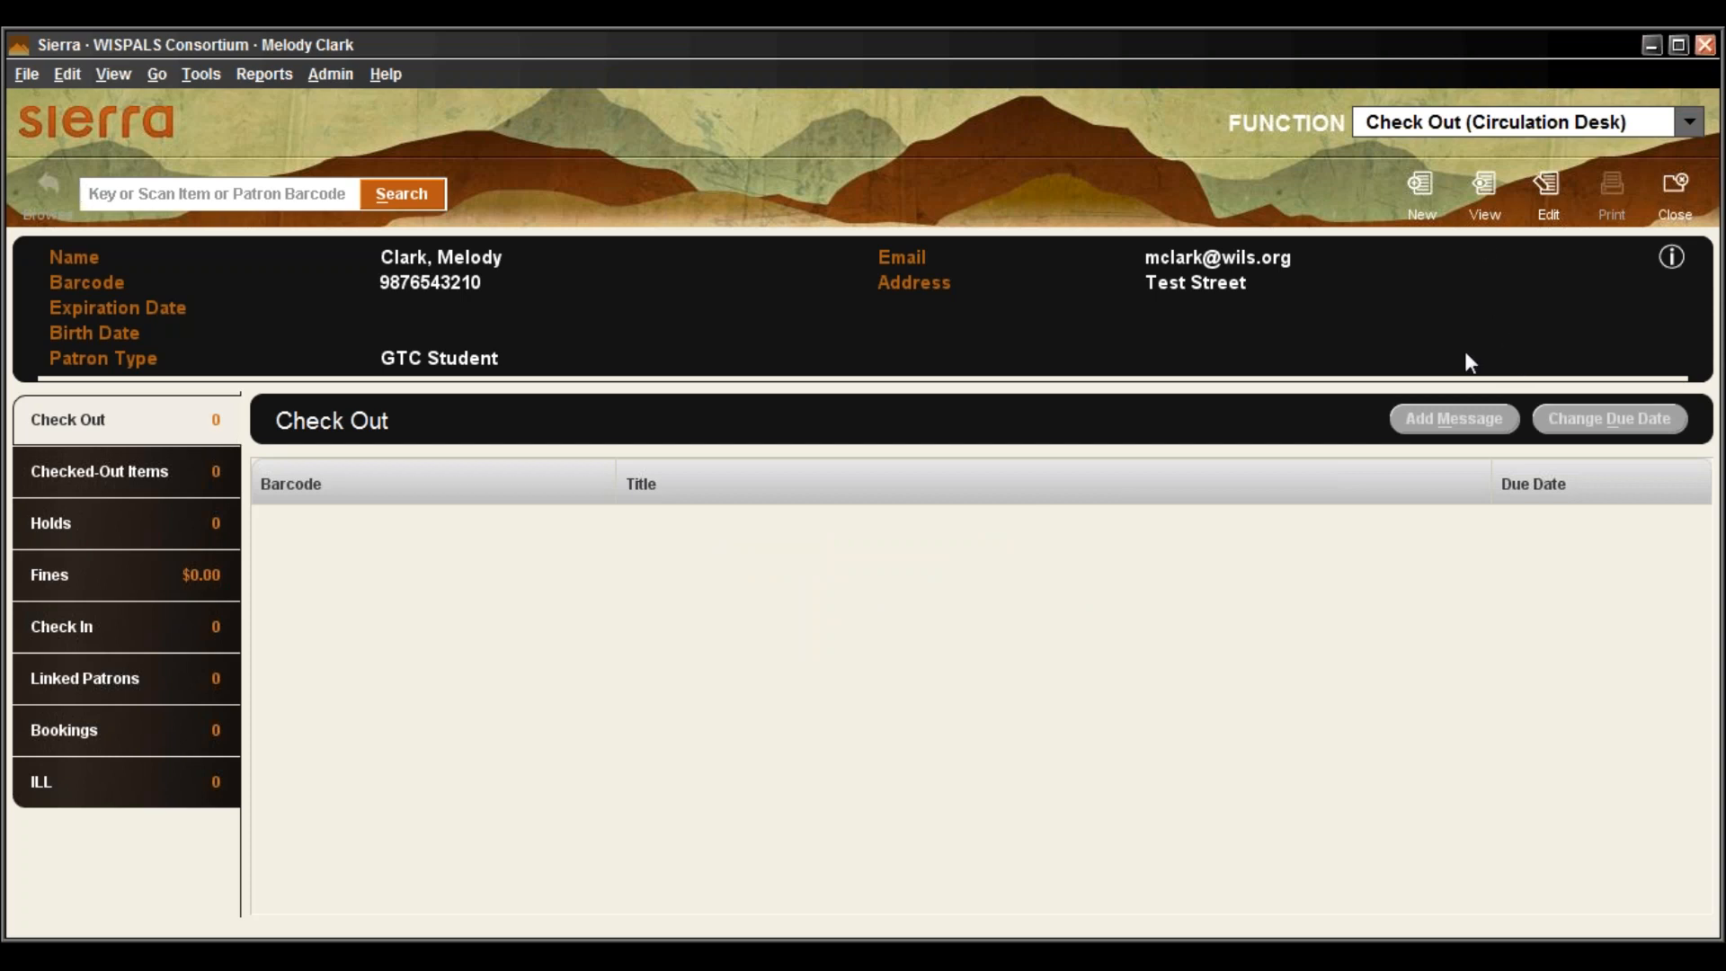
click(1552, 193)
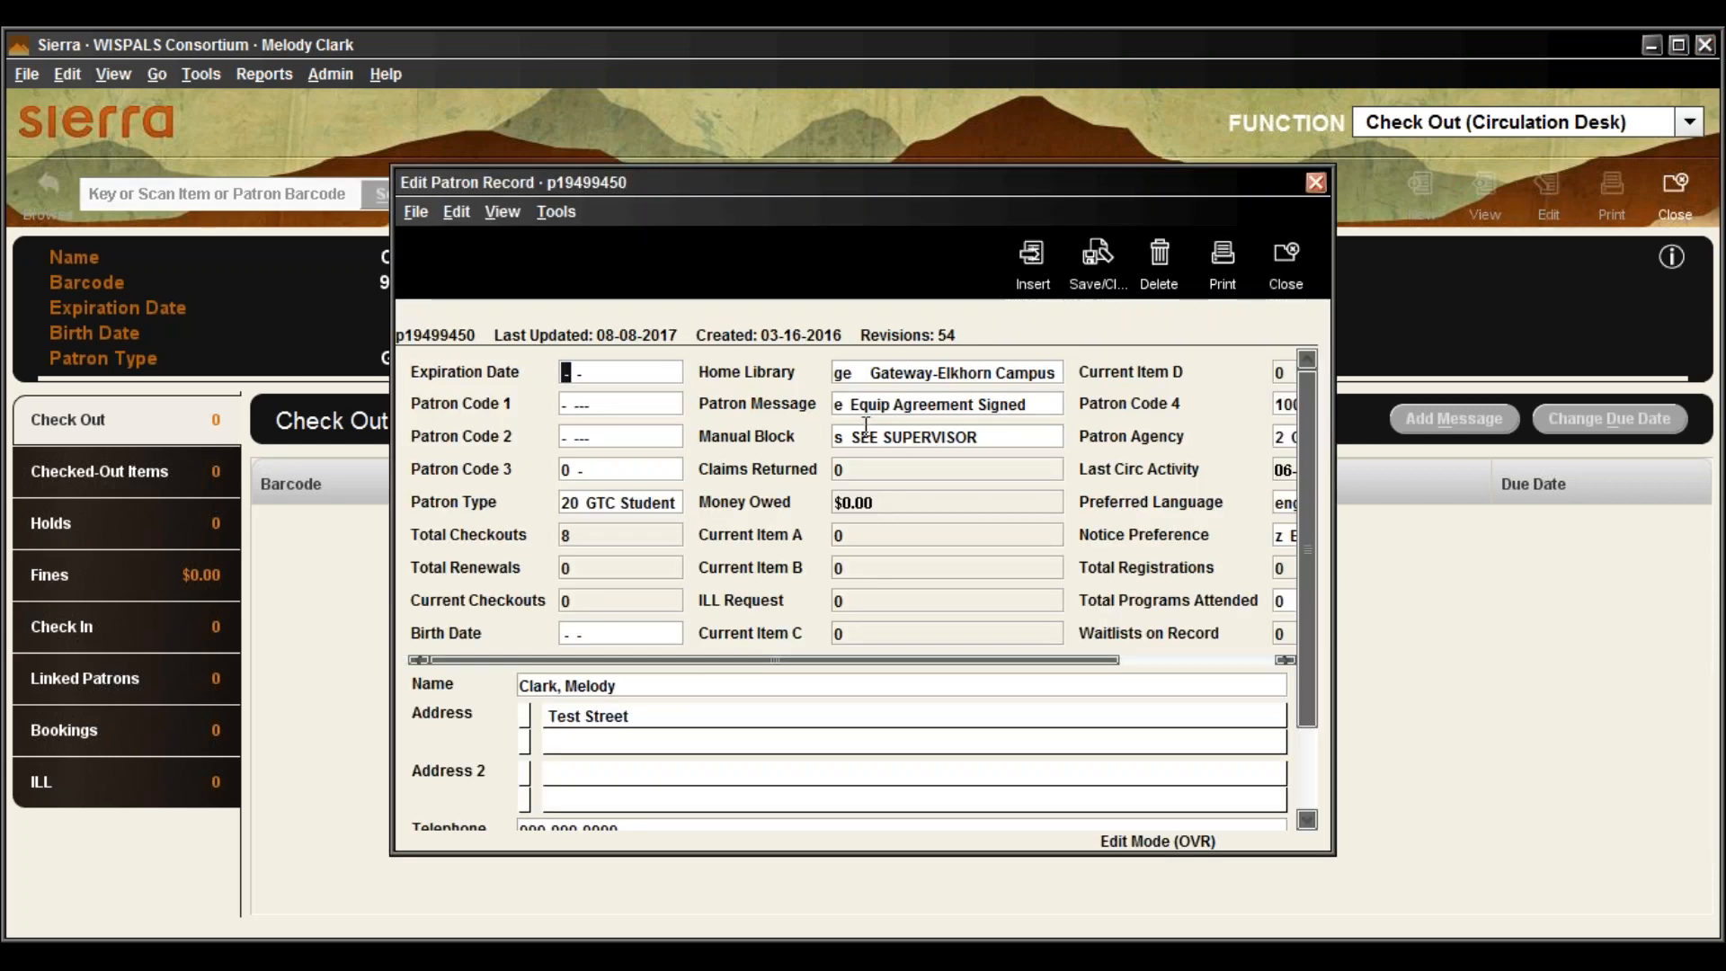
click(1277, 258)
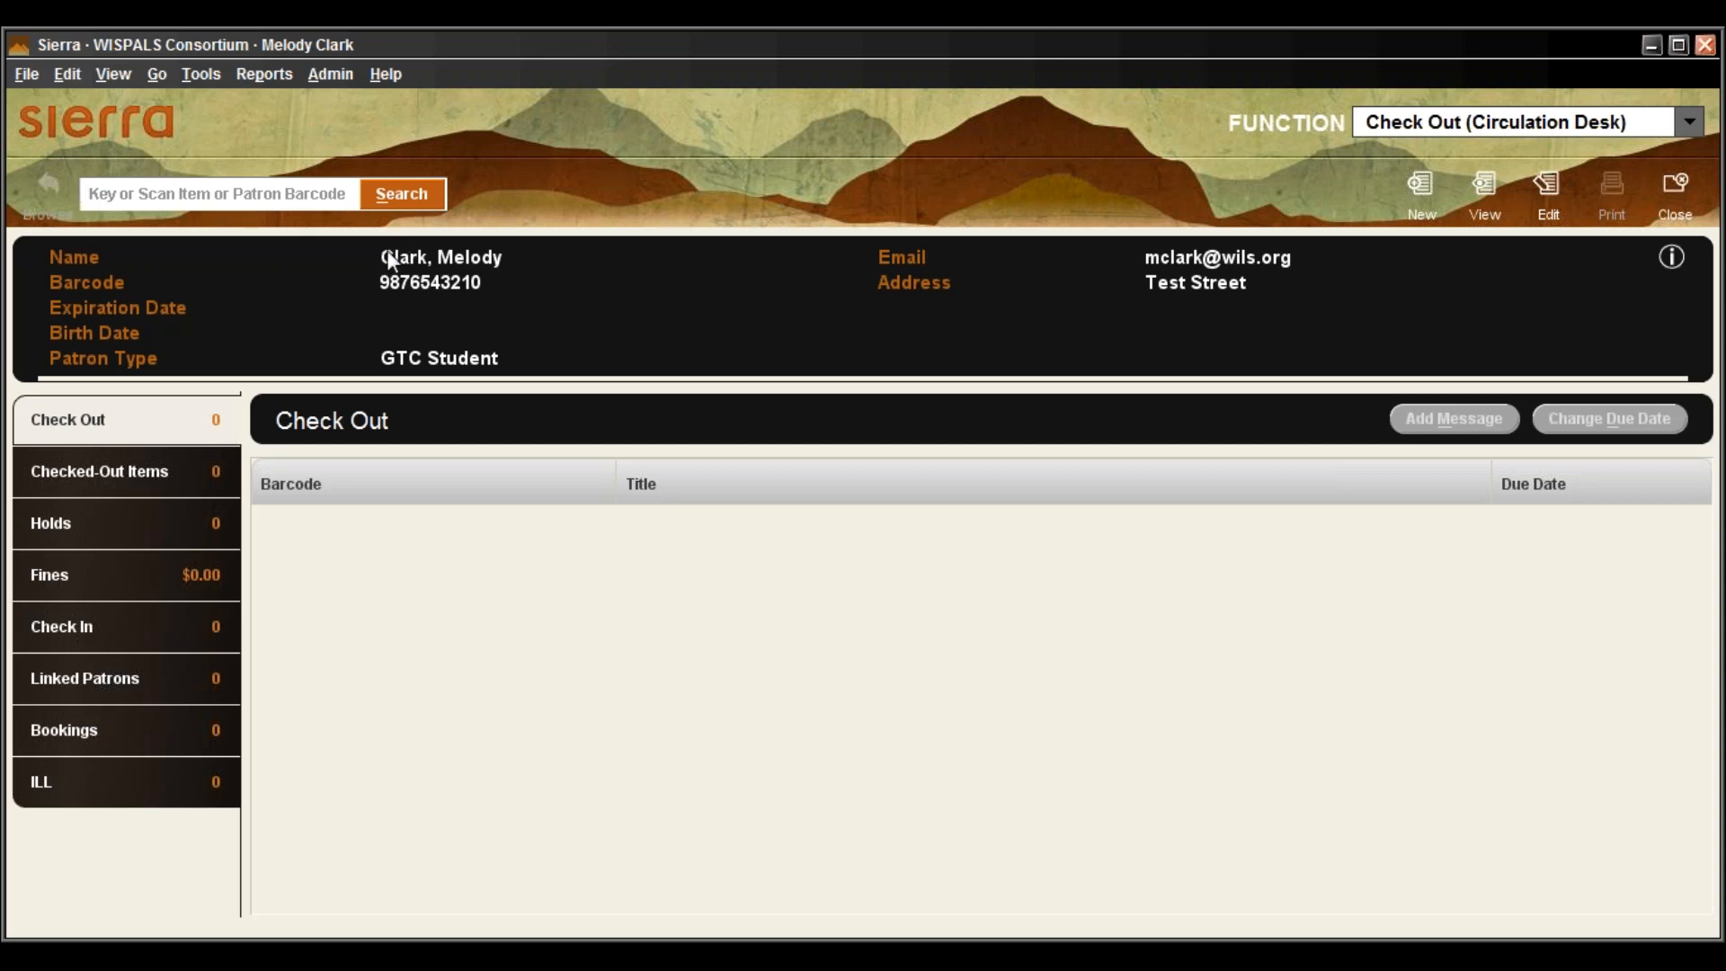
text(i11830682)
click(439, 187)
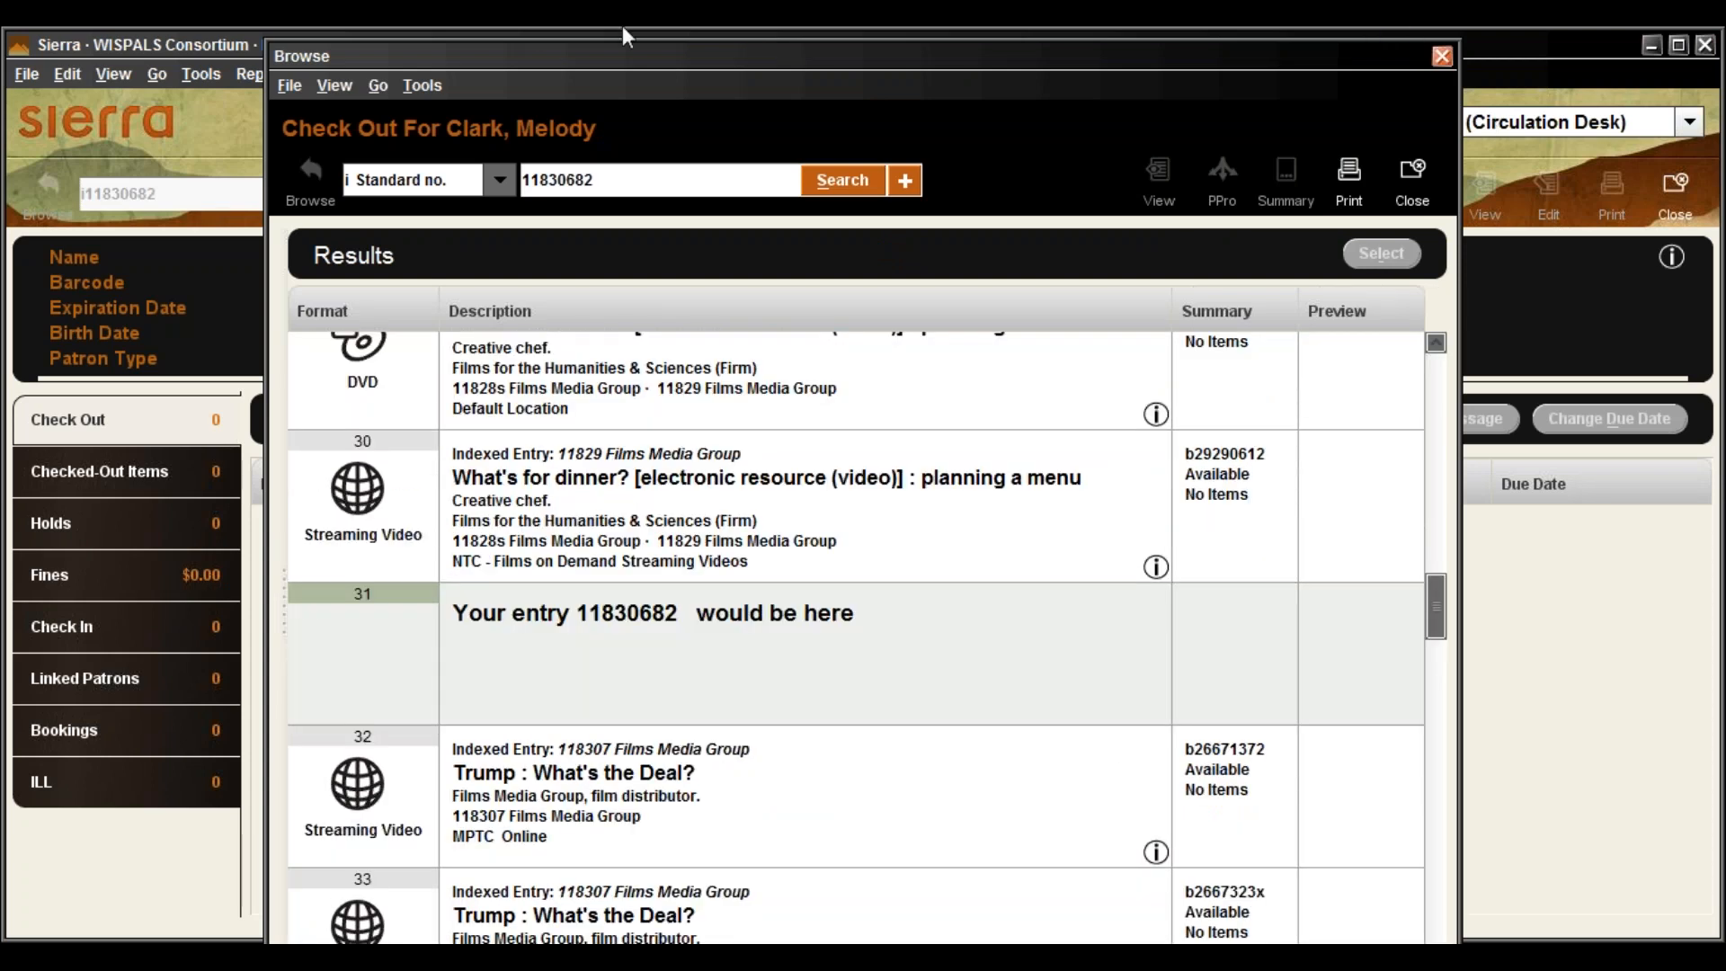
click(1416, 173)
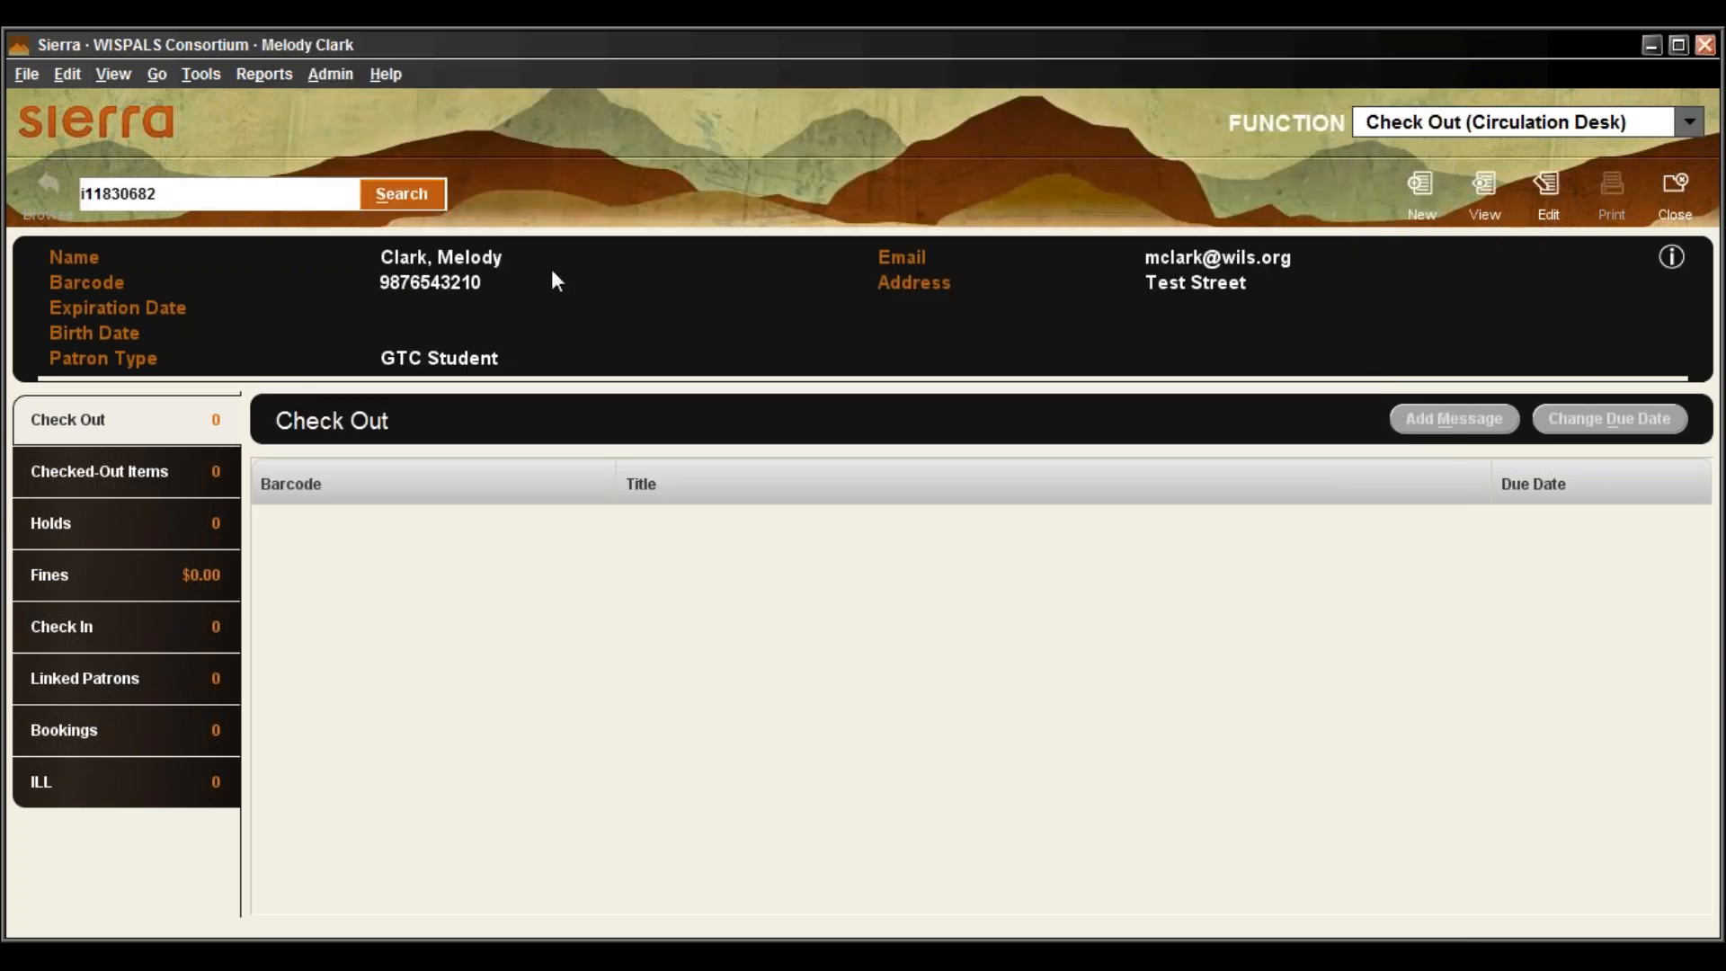
key(BackSpace)
key(BackSpace)
key(BackSpace)
key(BackSpace)
key(BackSpace)
key(BackSpace)
key(BackSpace)
key(BackSpace)
key(BackSpace)
key(BackSpace)
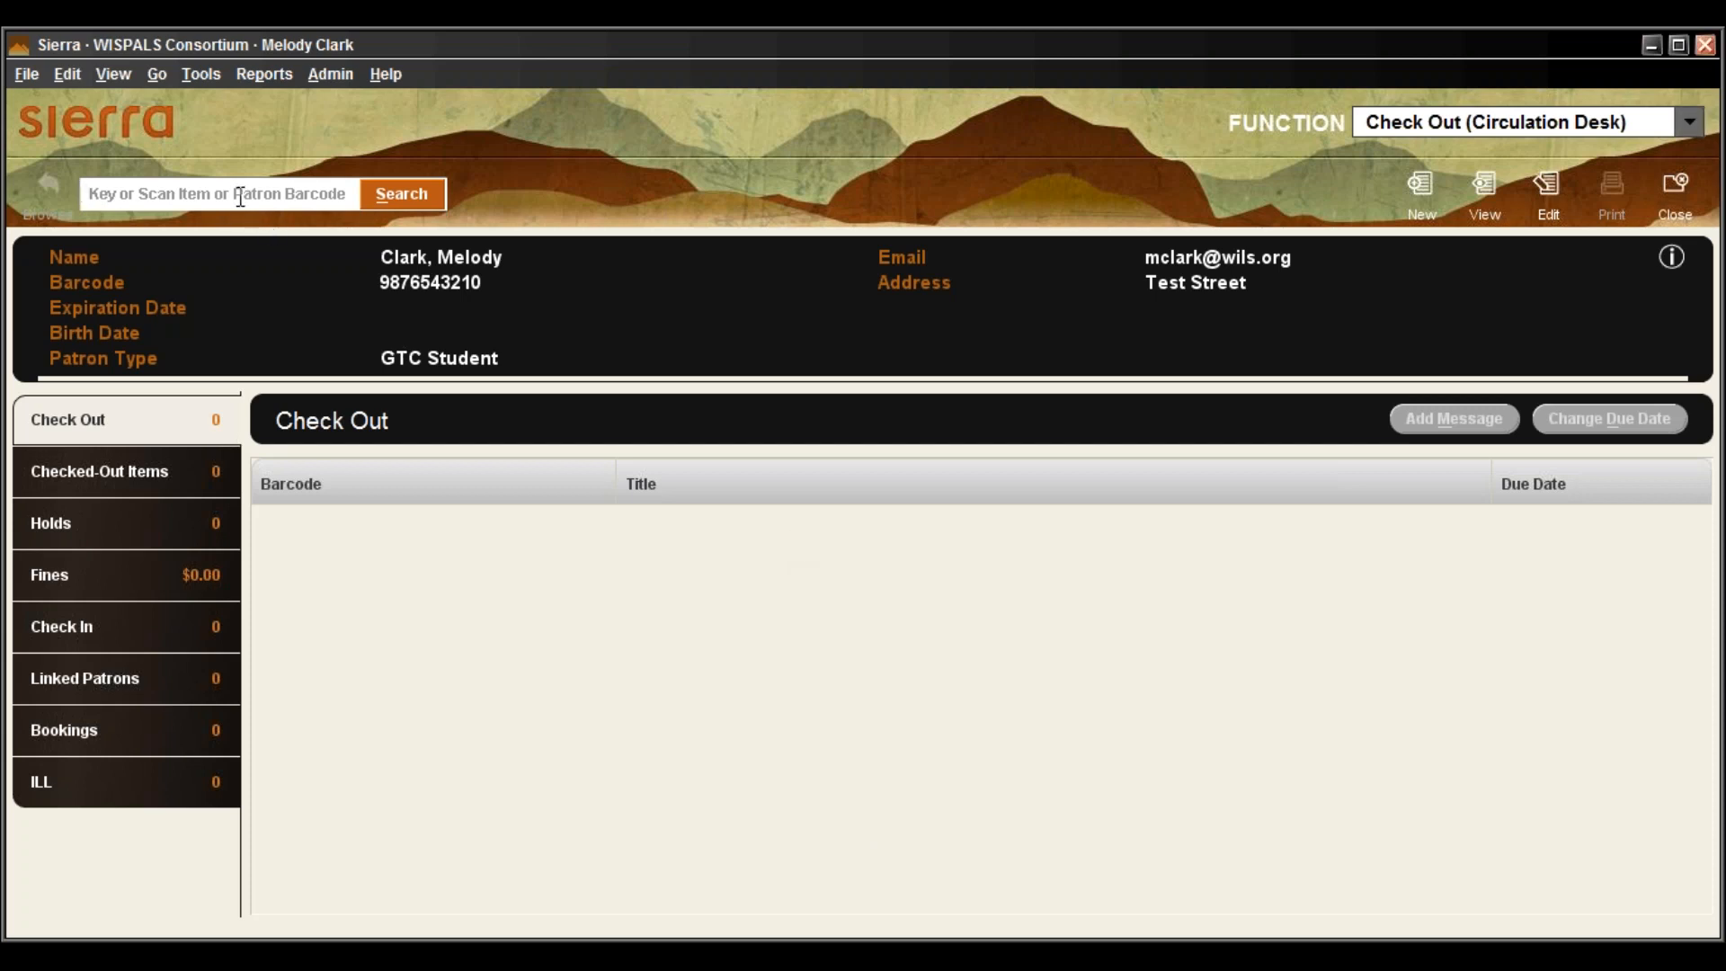
text(32402002978039)
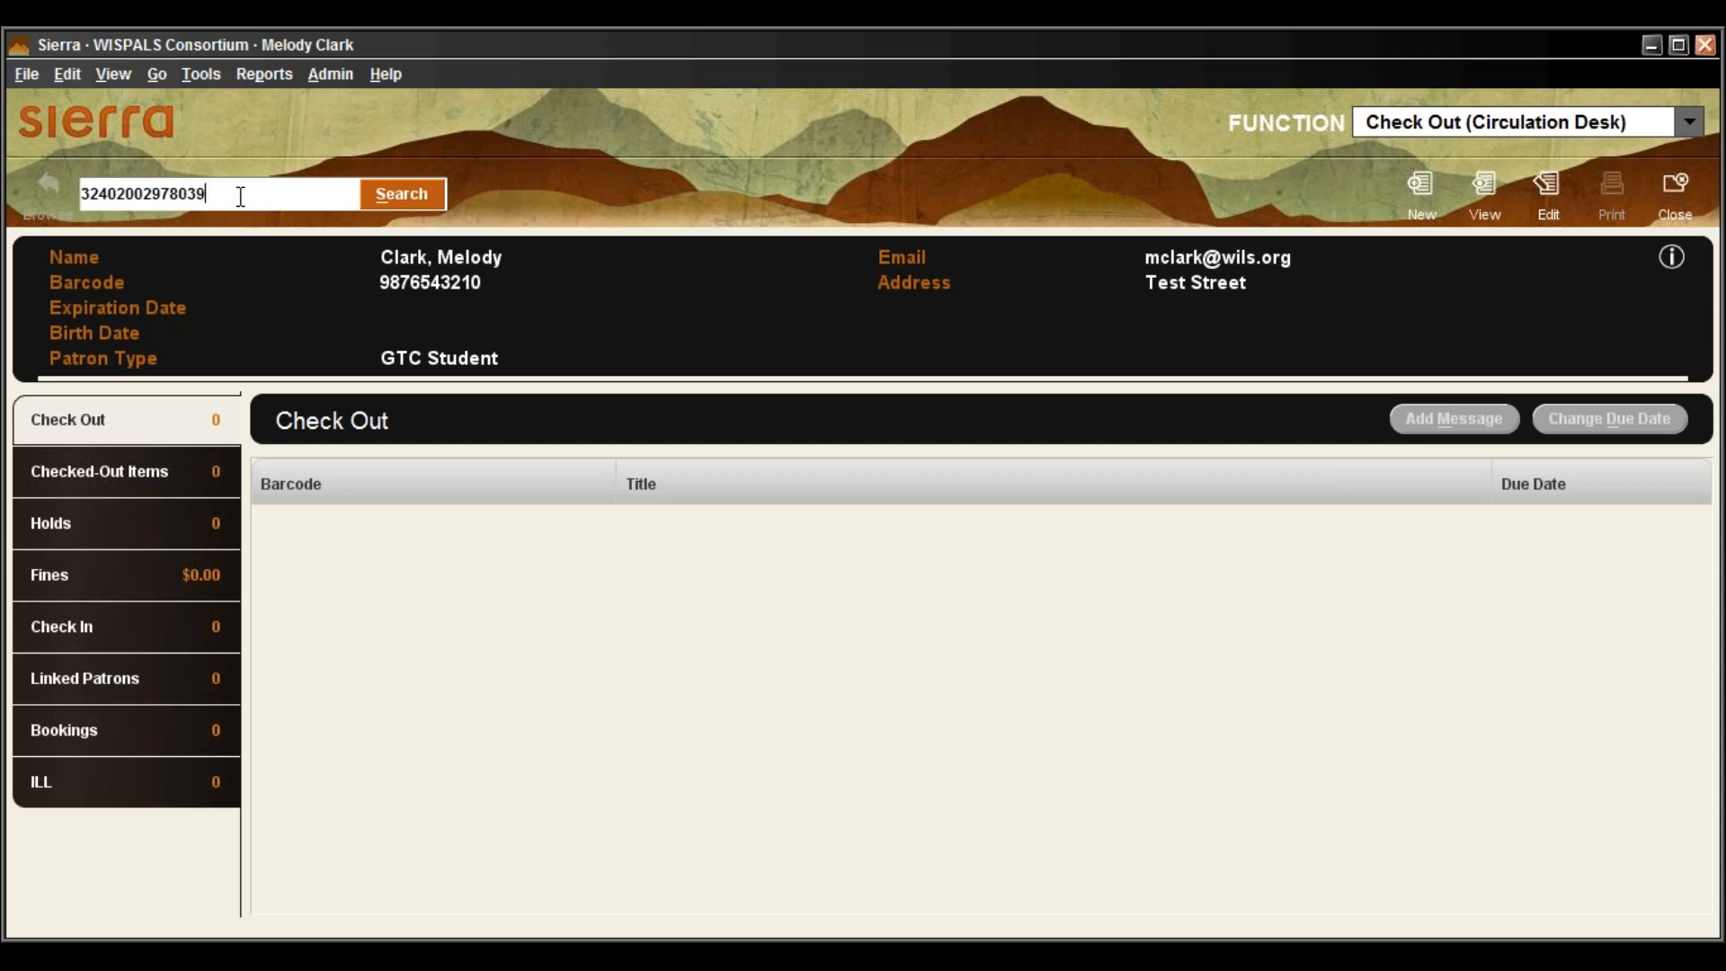
key(Return)
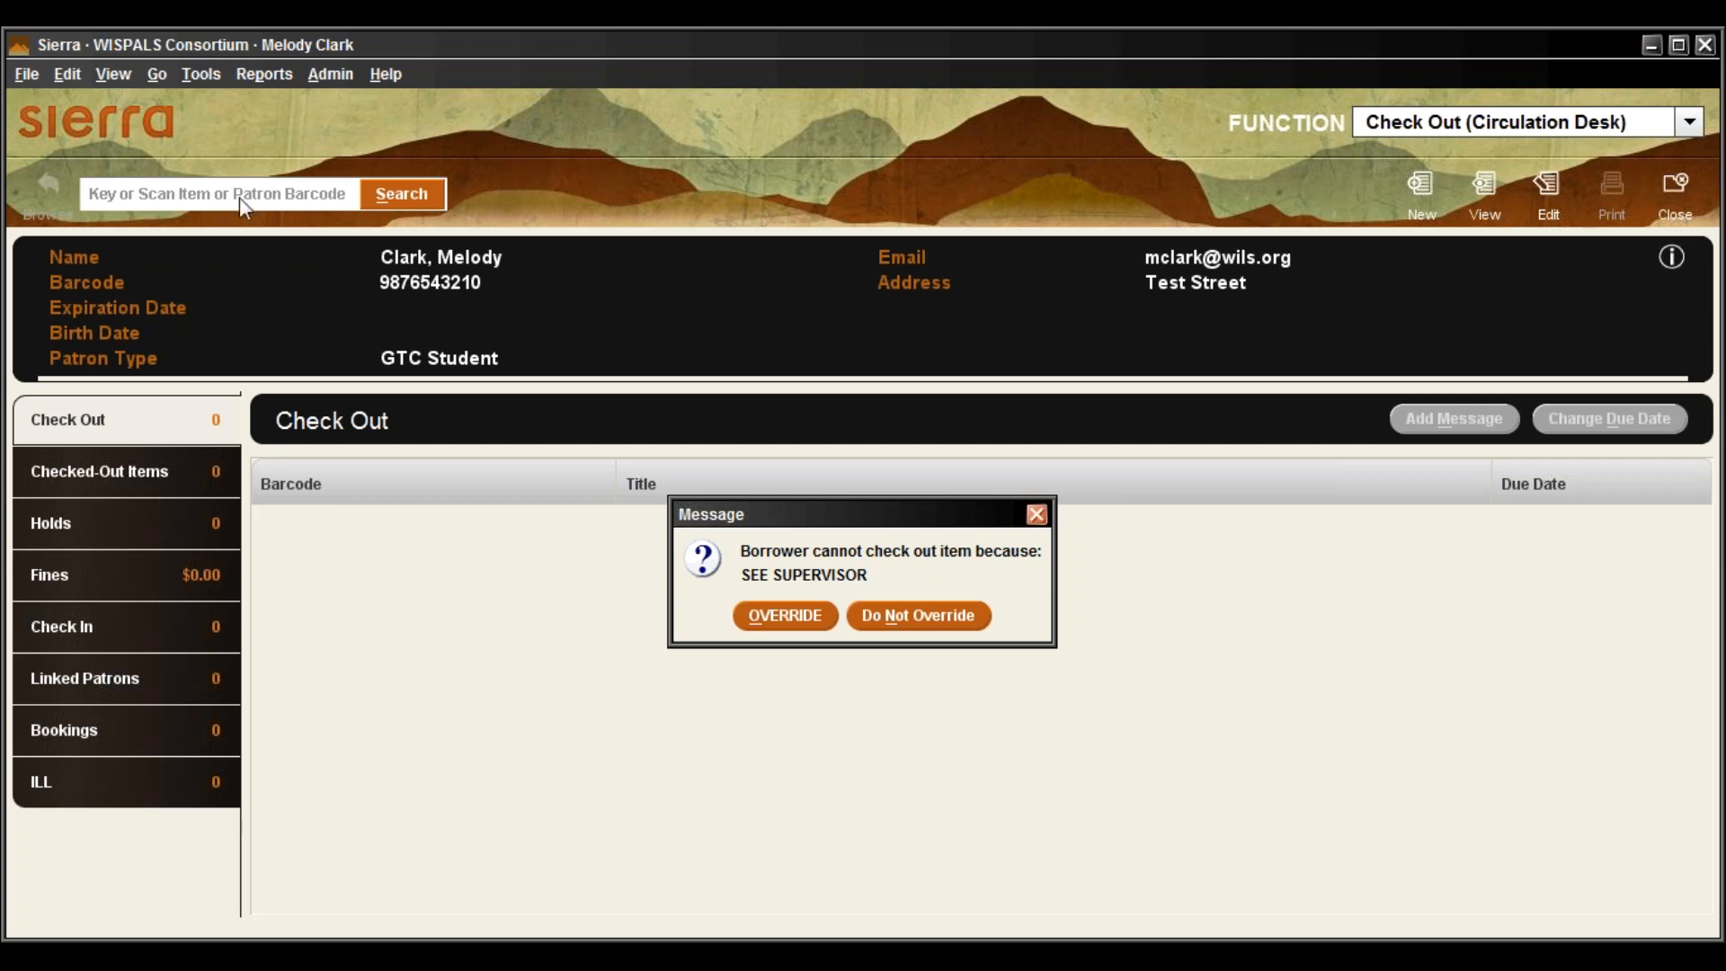
Decline the override, then change the Manual Block to NO BLOCK and save the record
click(919, 621)
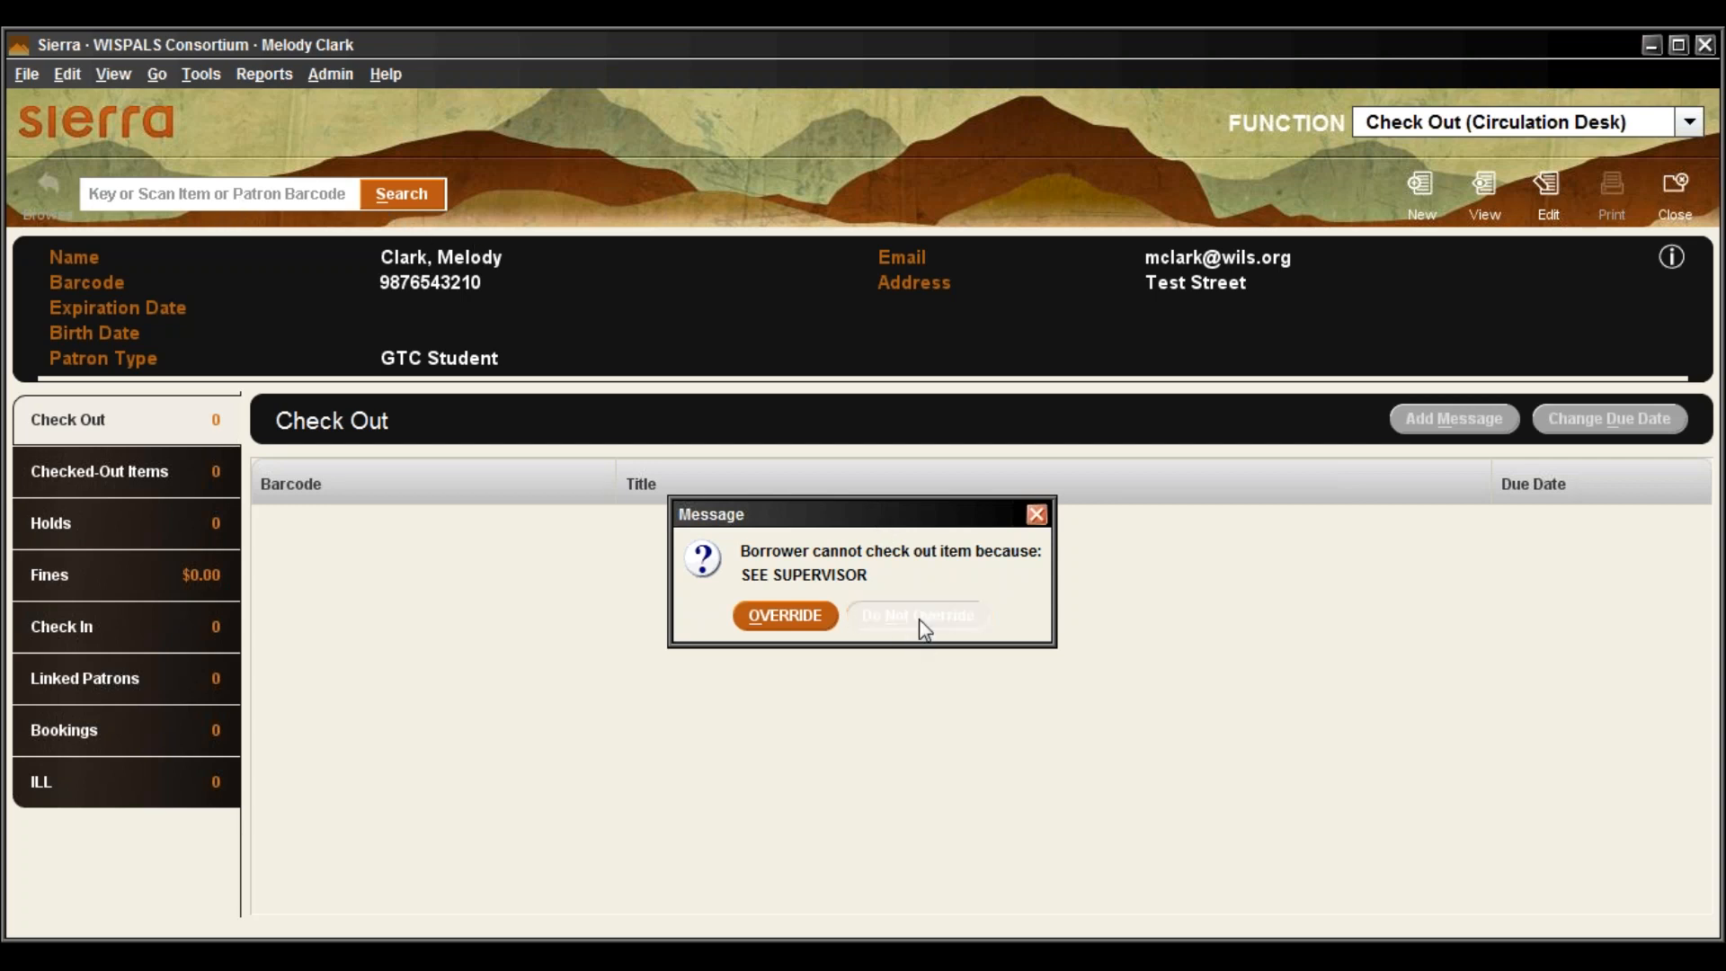
click(1548, 186)
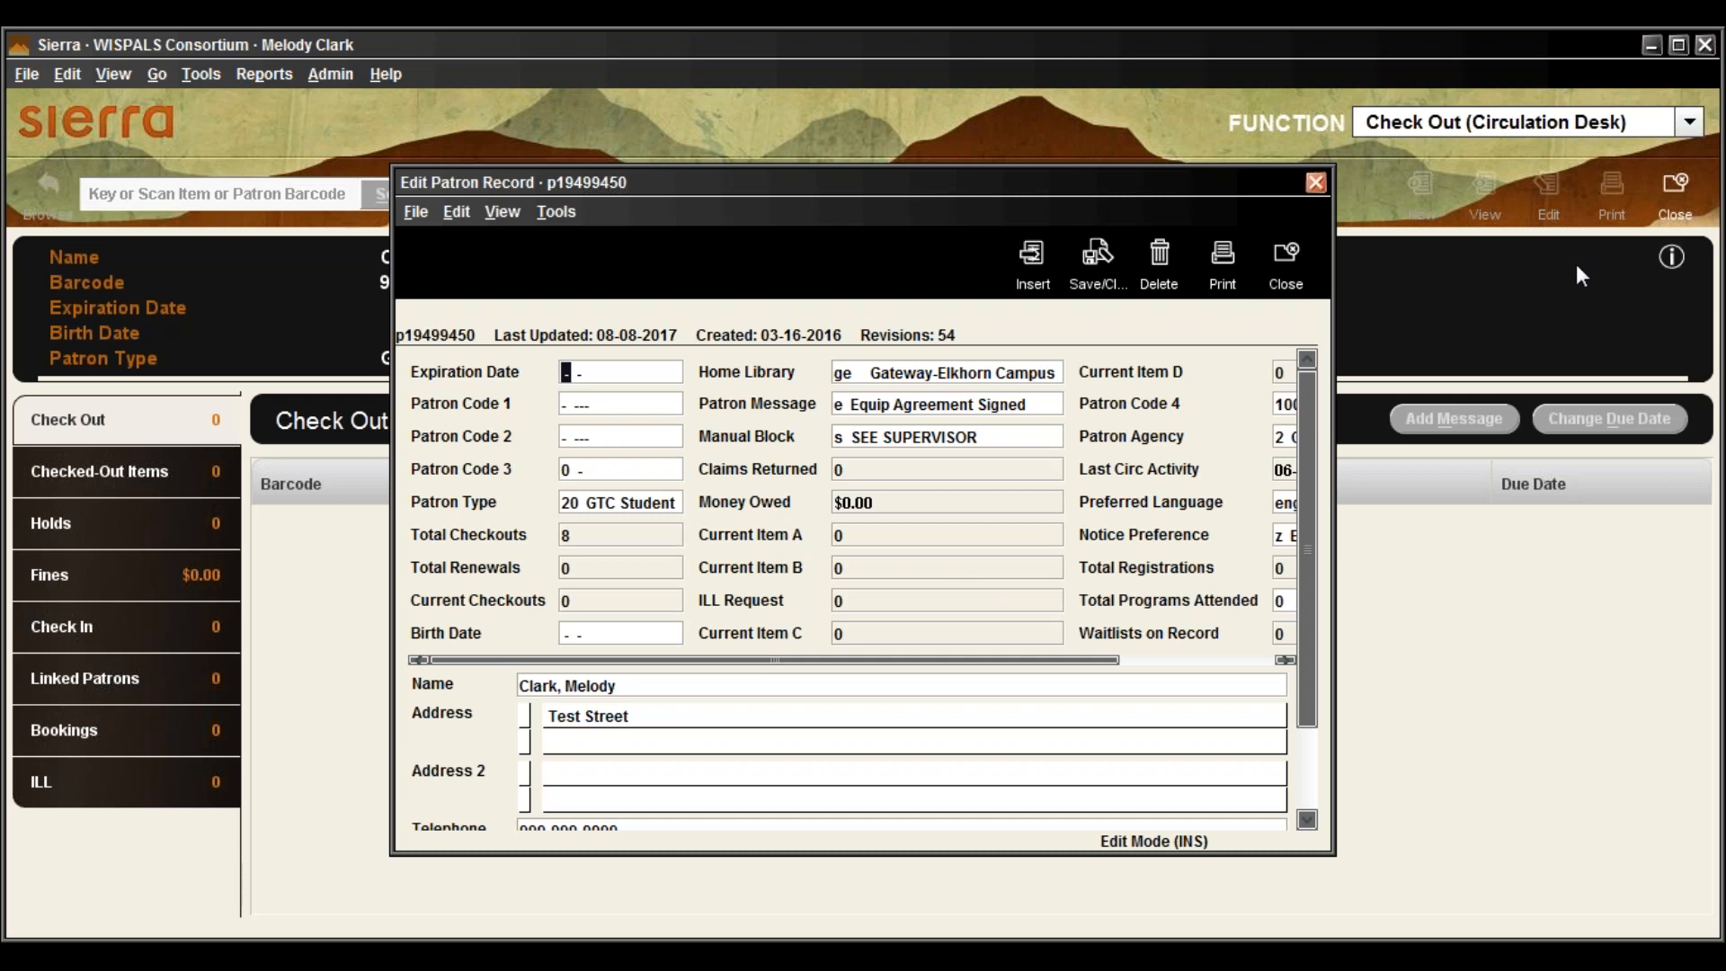
double_click(831, 441)
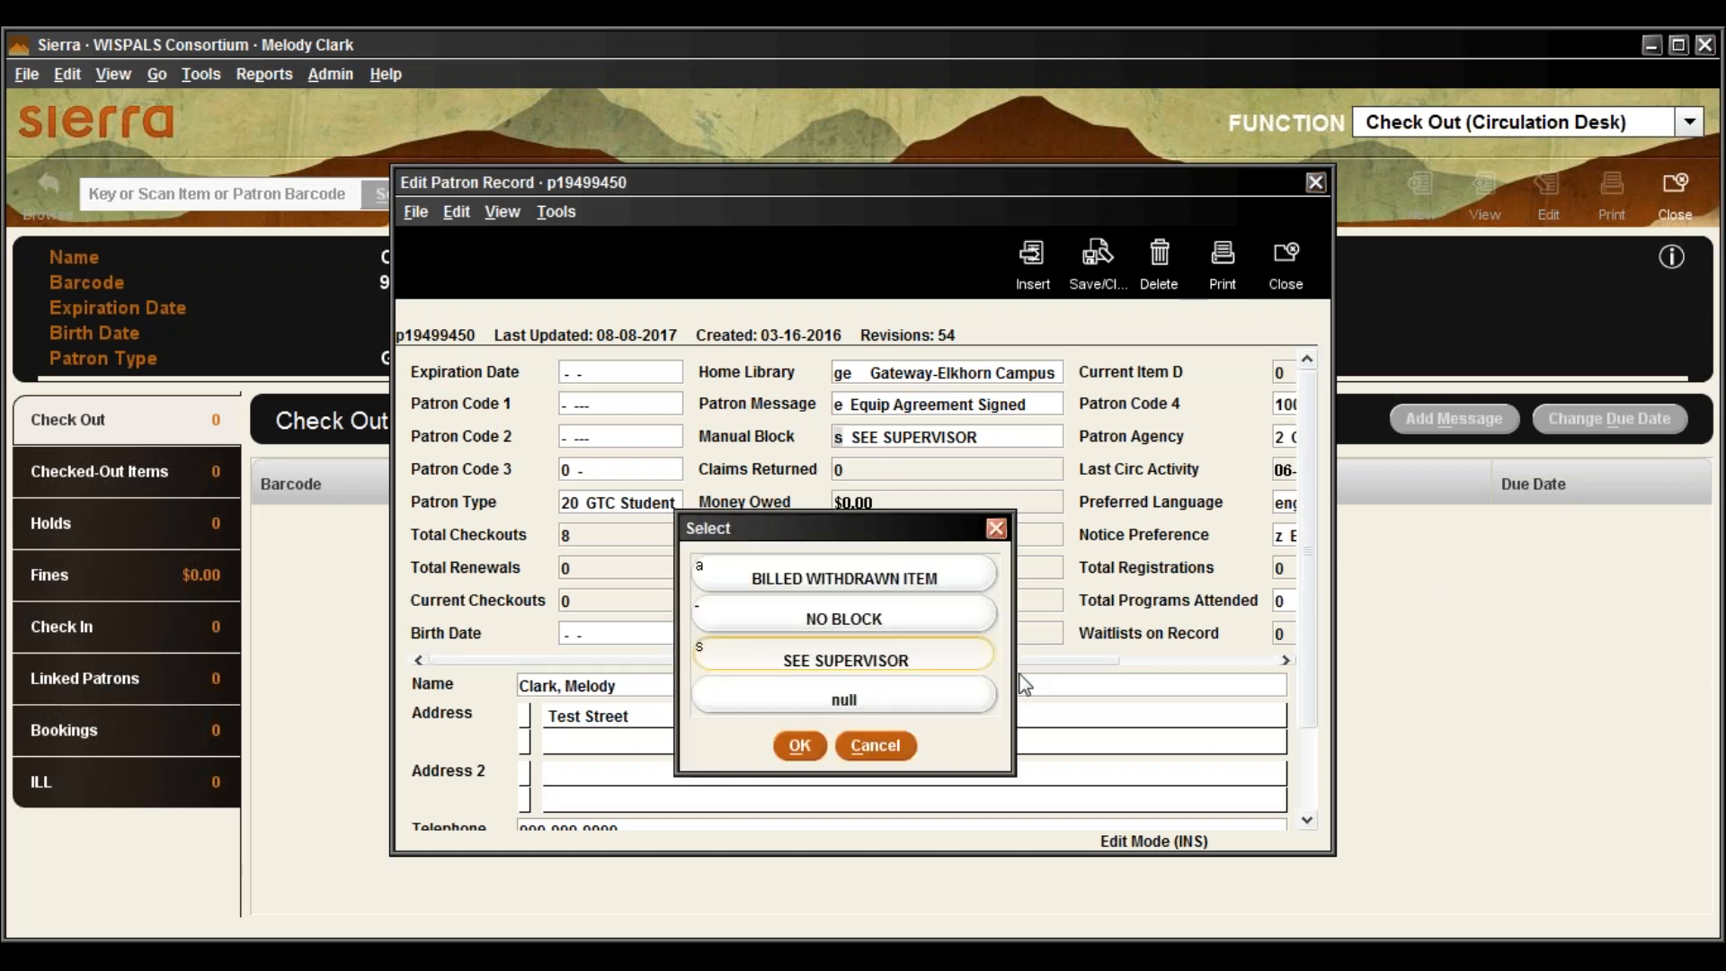
click(872, 629)
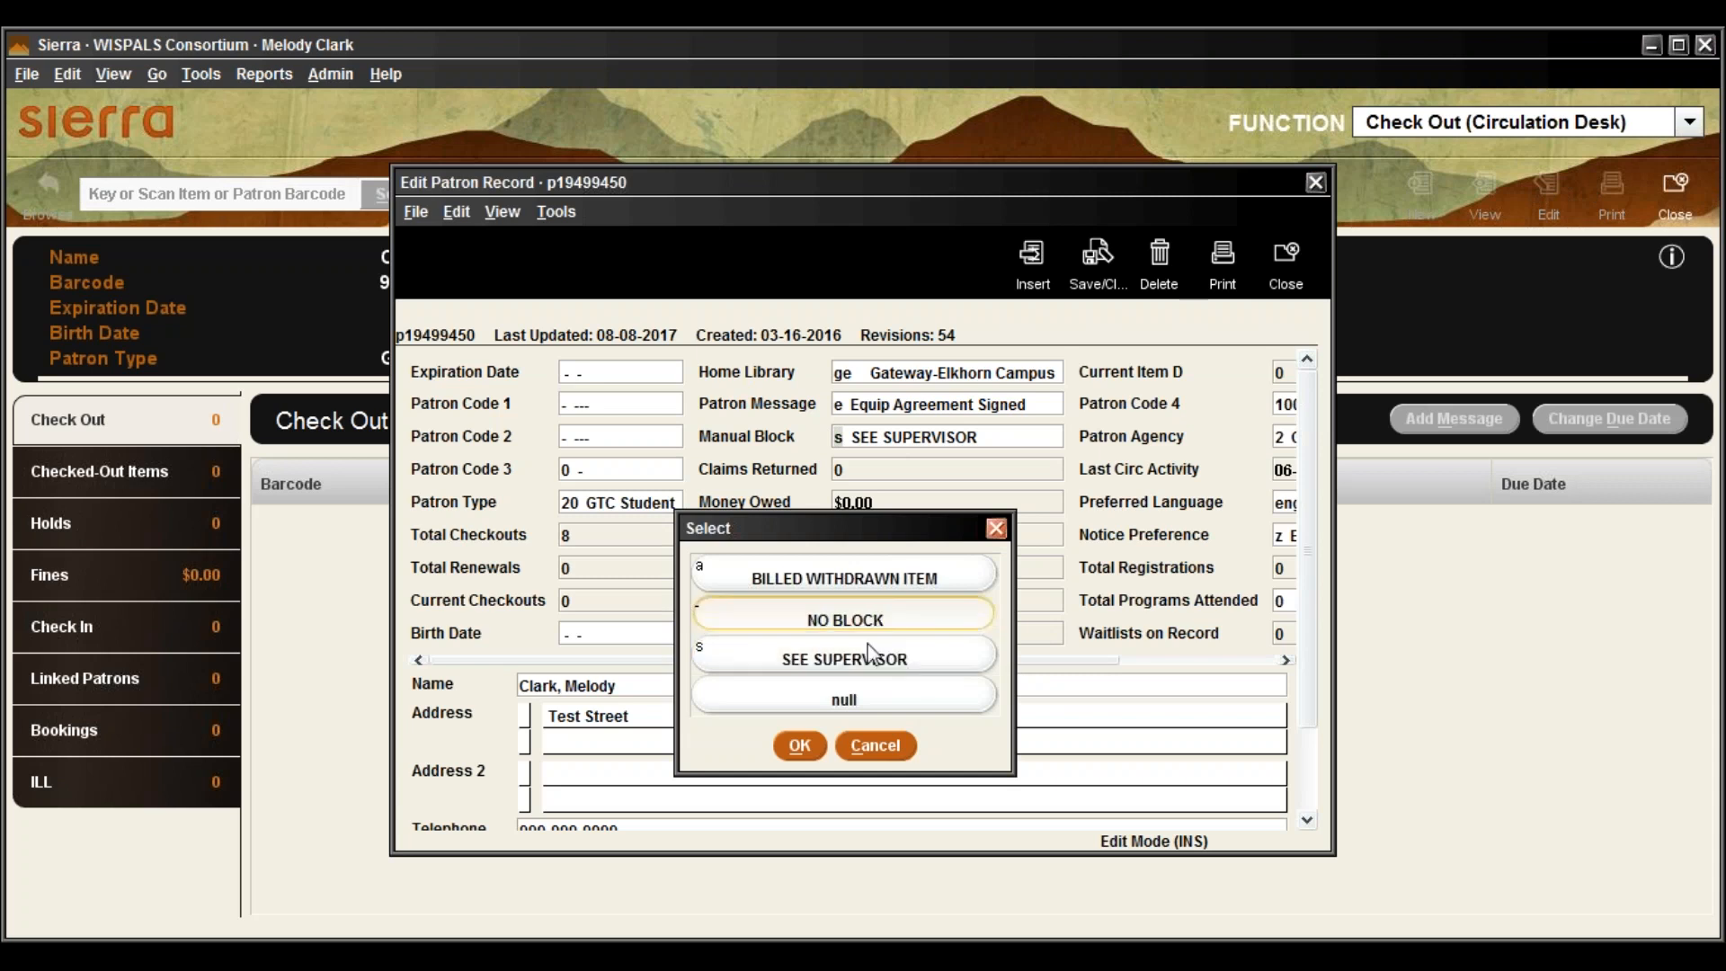
click(800, 745)
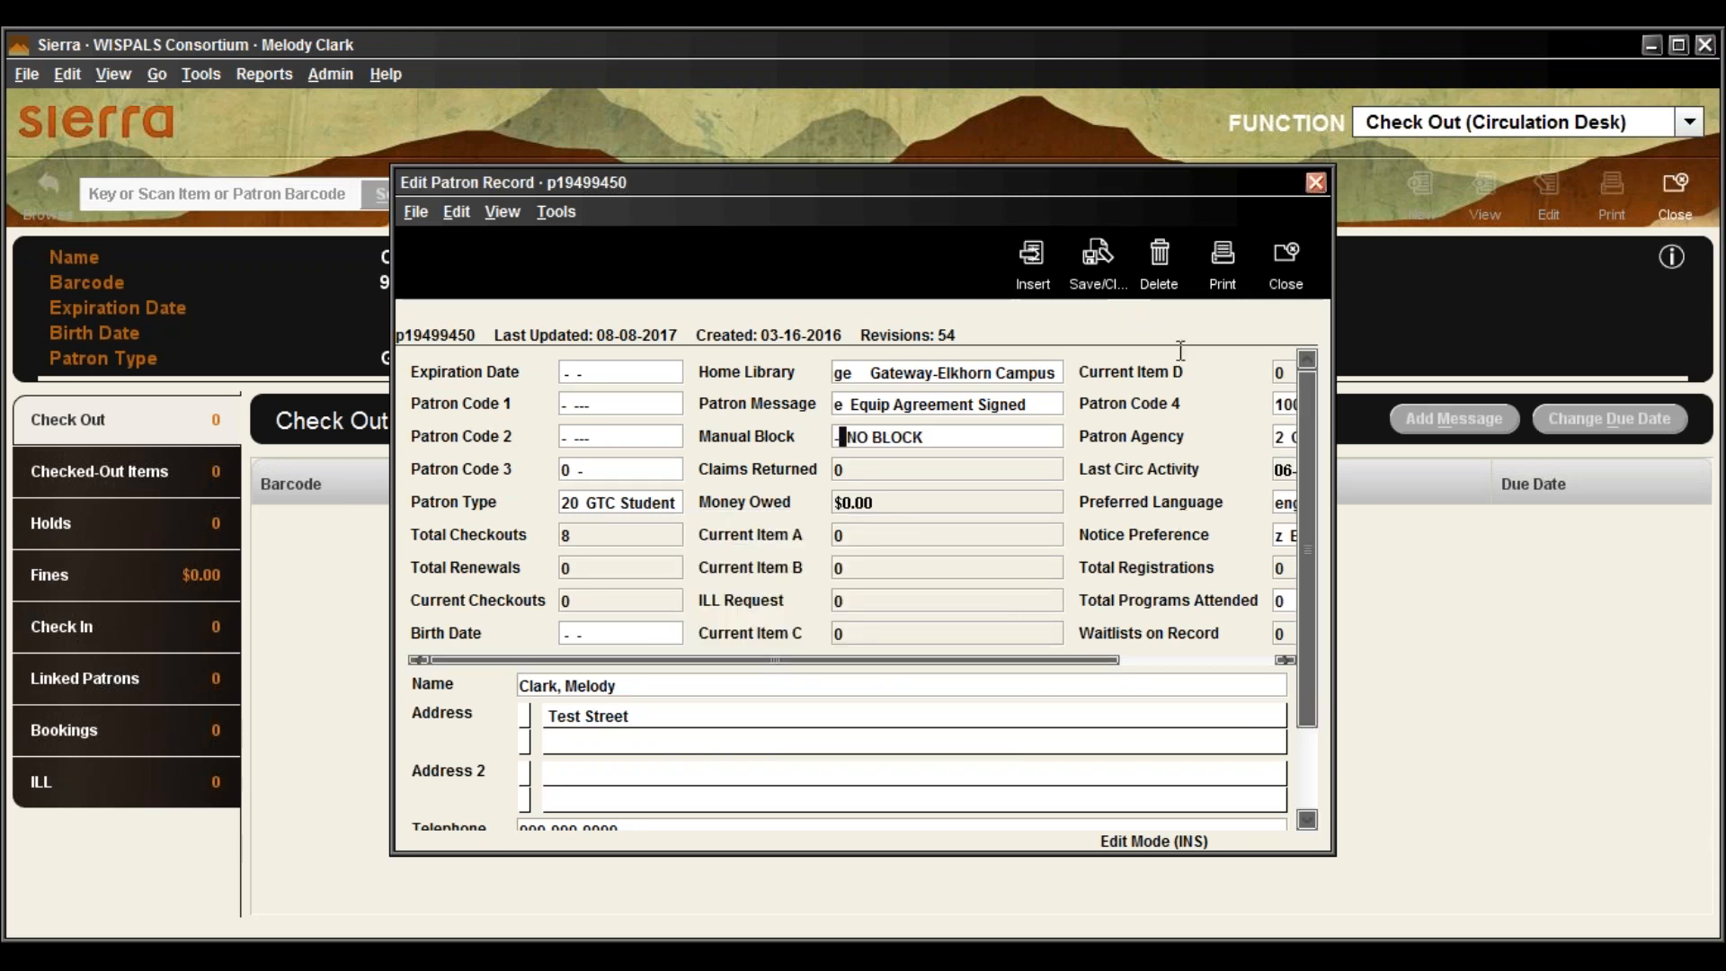
click(1088, 267)
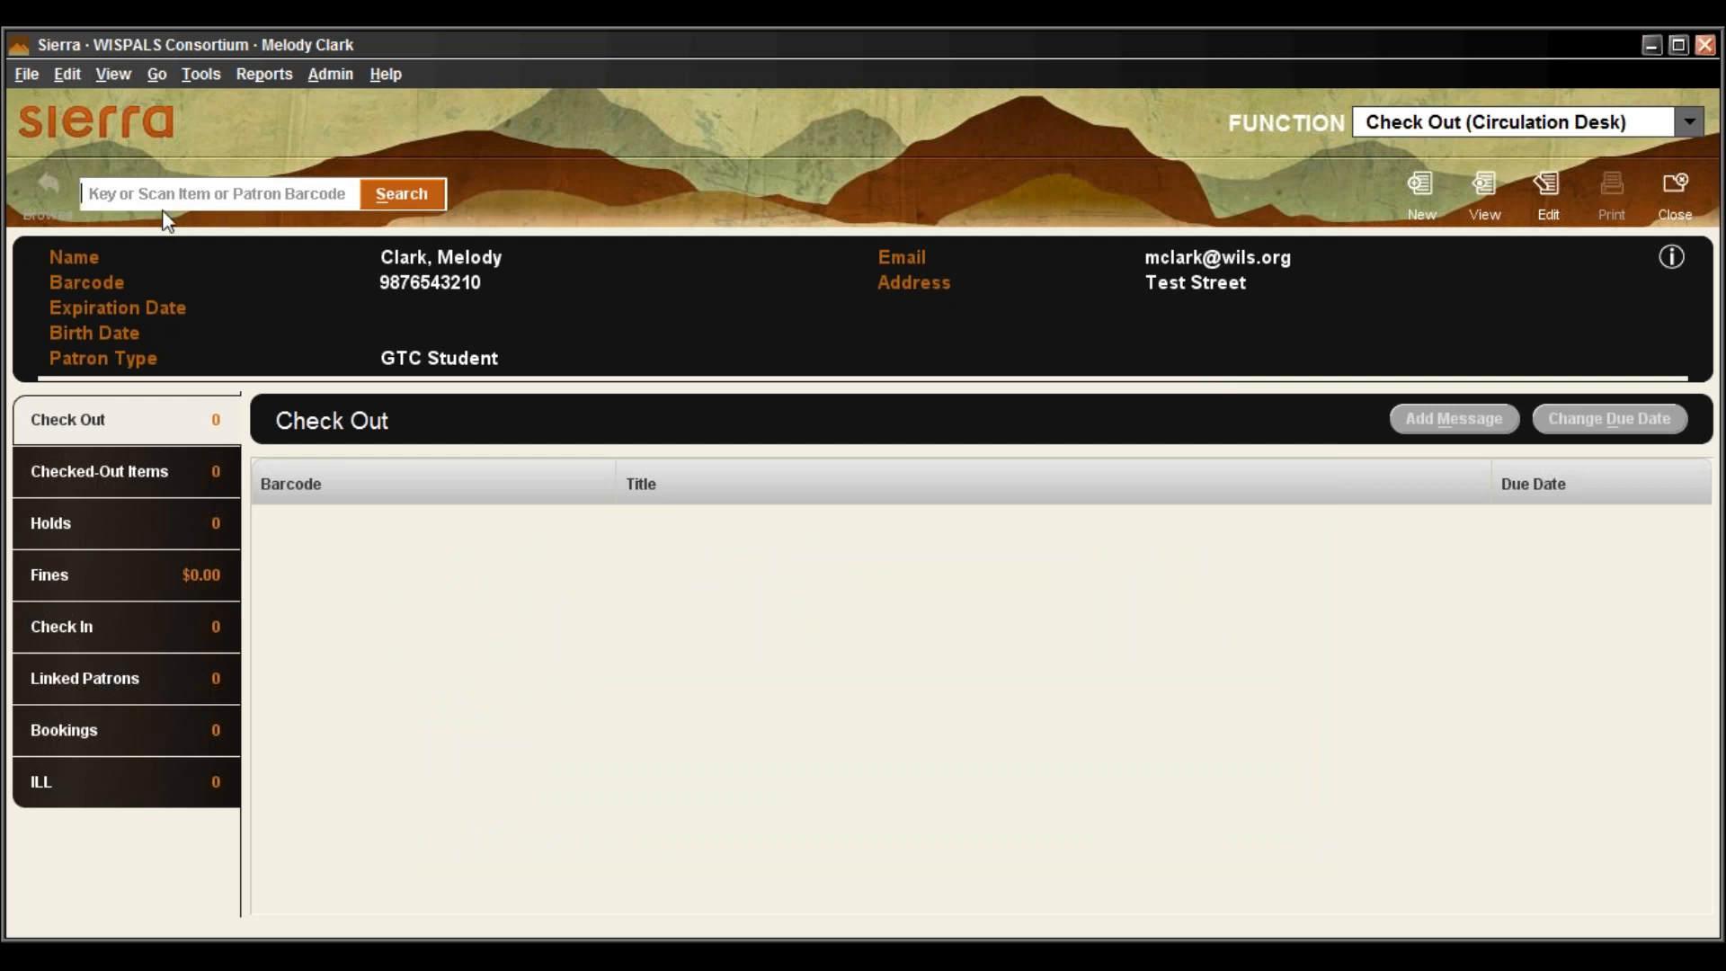
text(32402002978039)
click(397, 191)
Go to the patron's Holds list and start placing a new hold
click(55, 530)
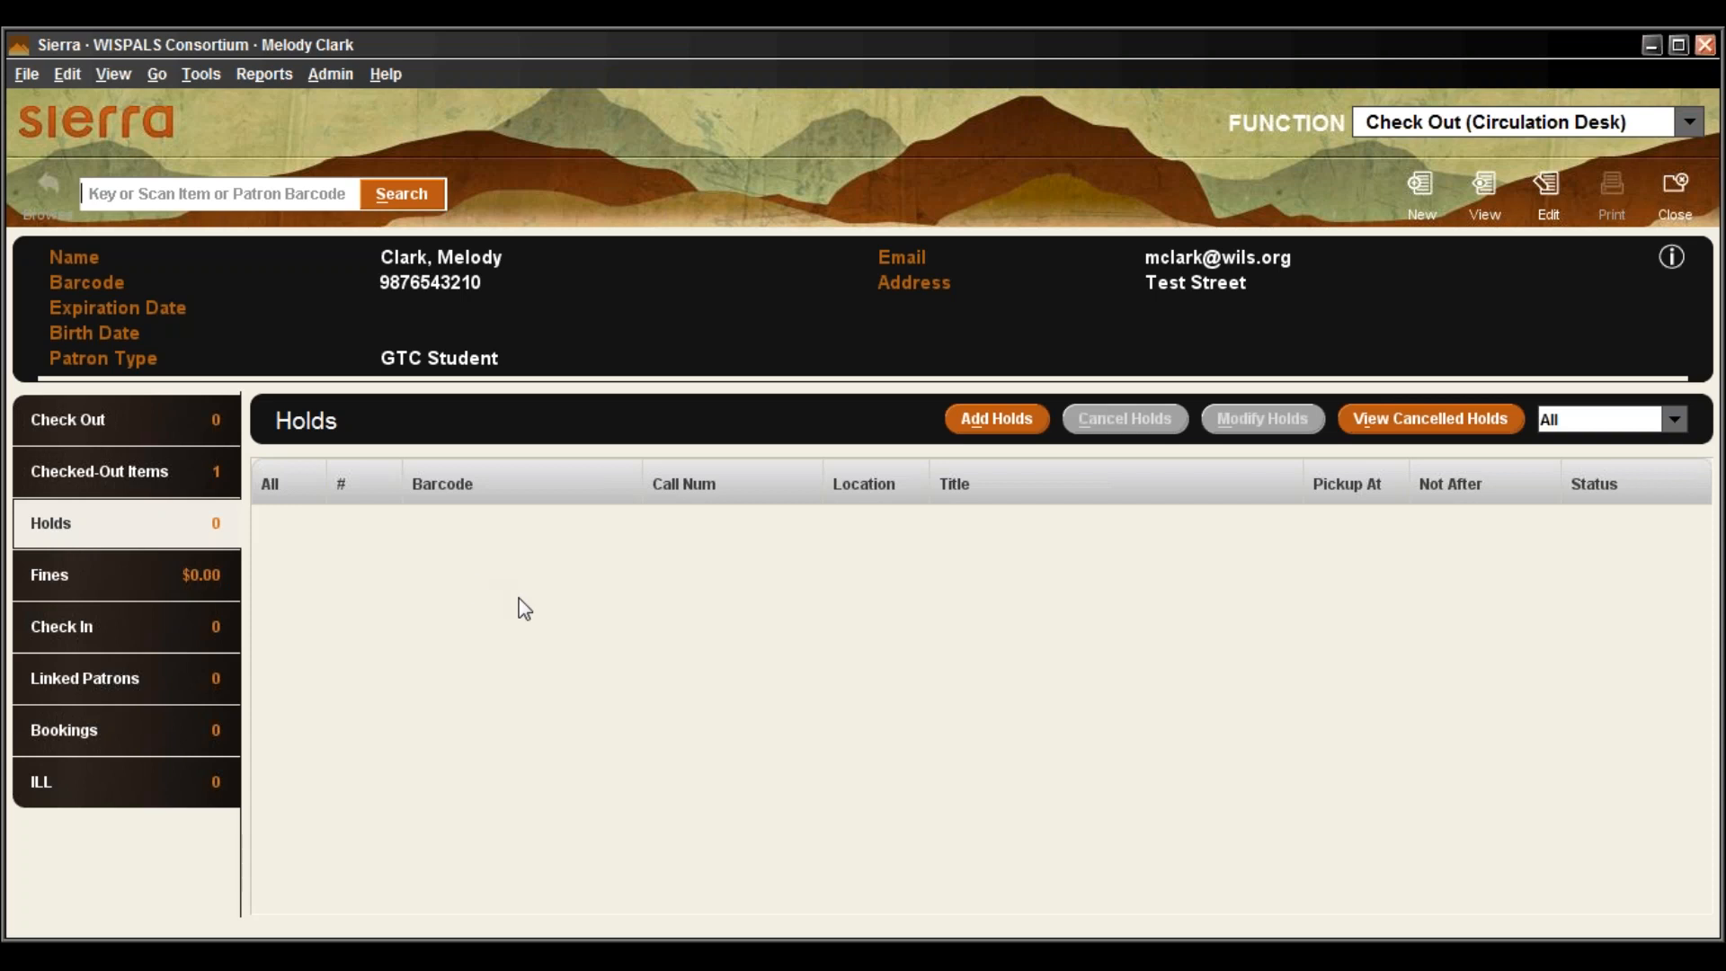
click(1000, 418)
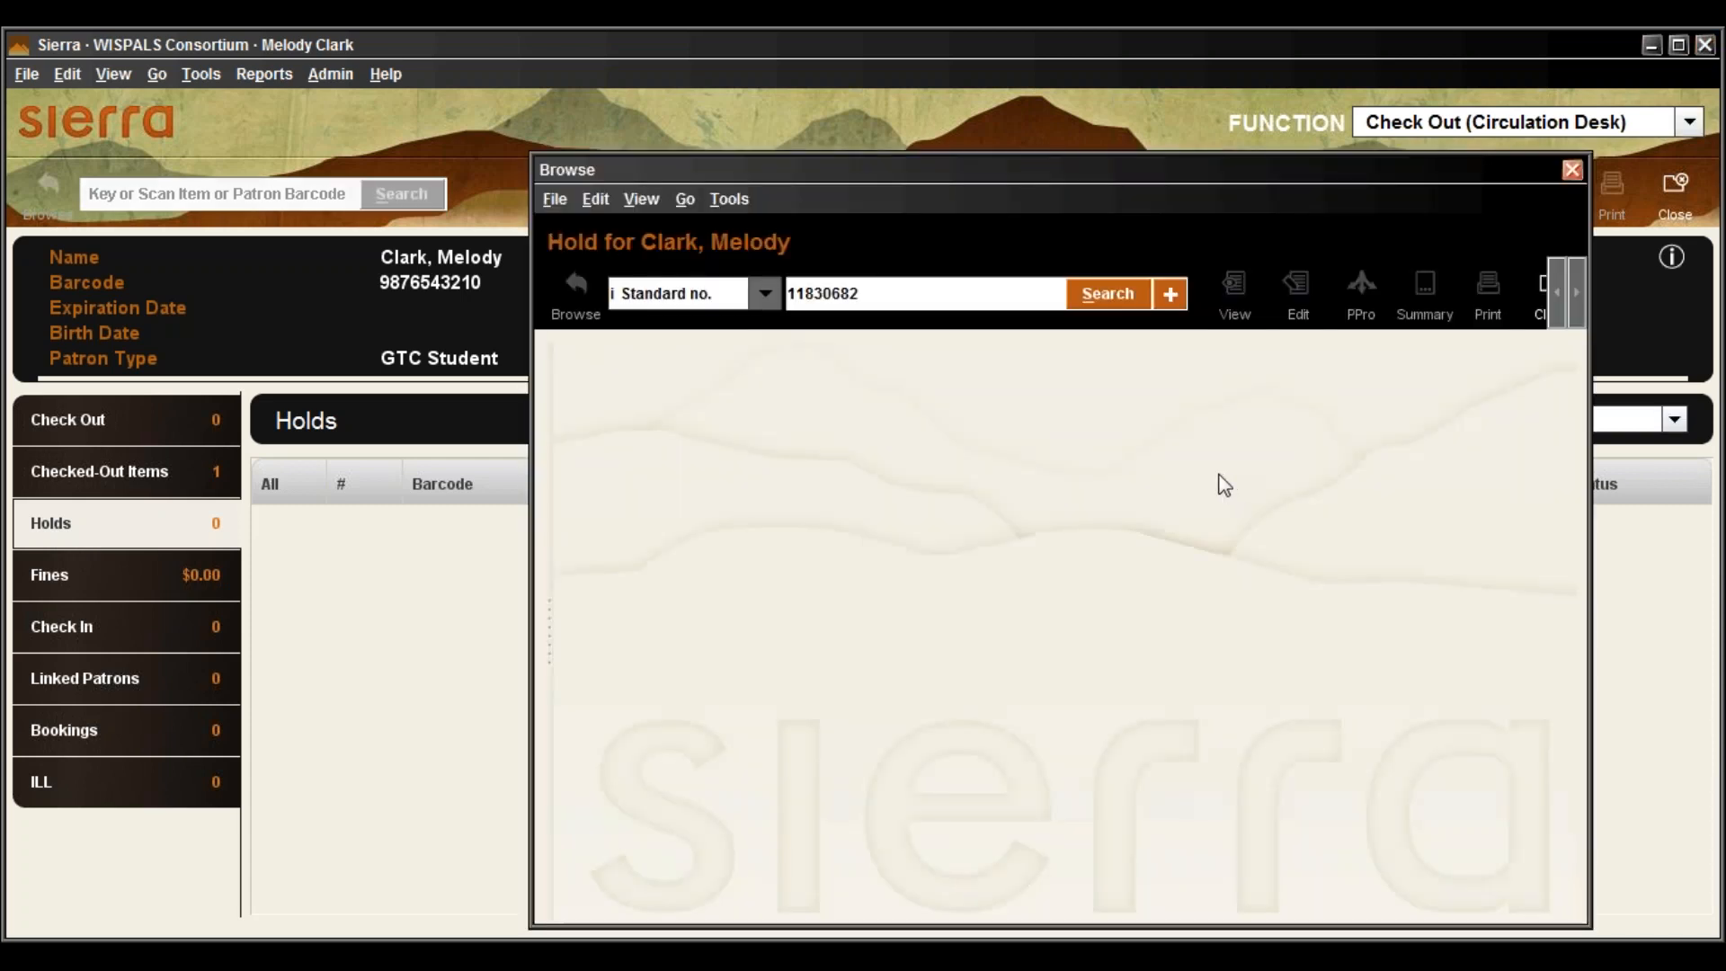
drag(979, 173, 777, 164)
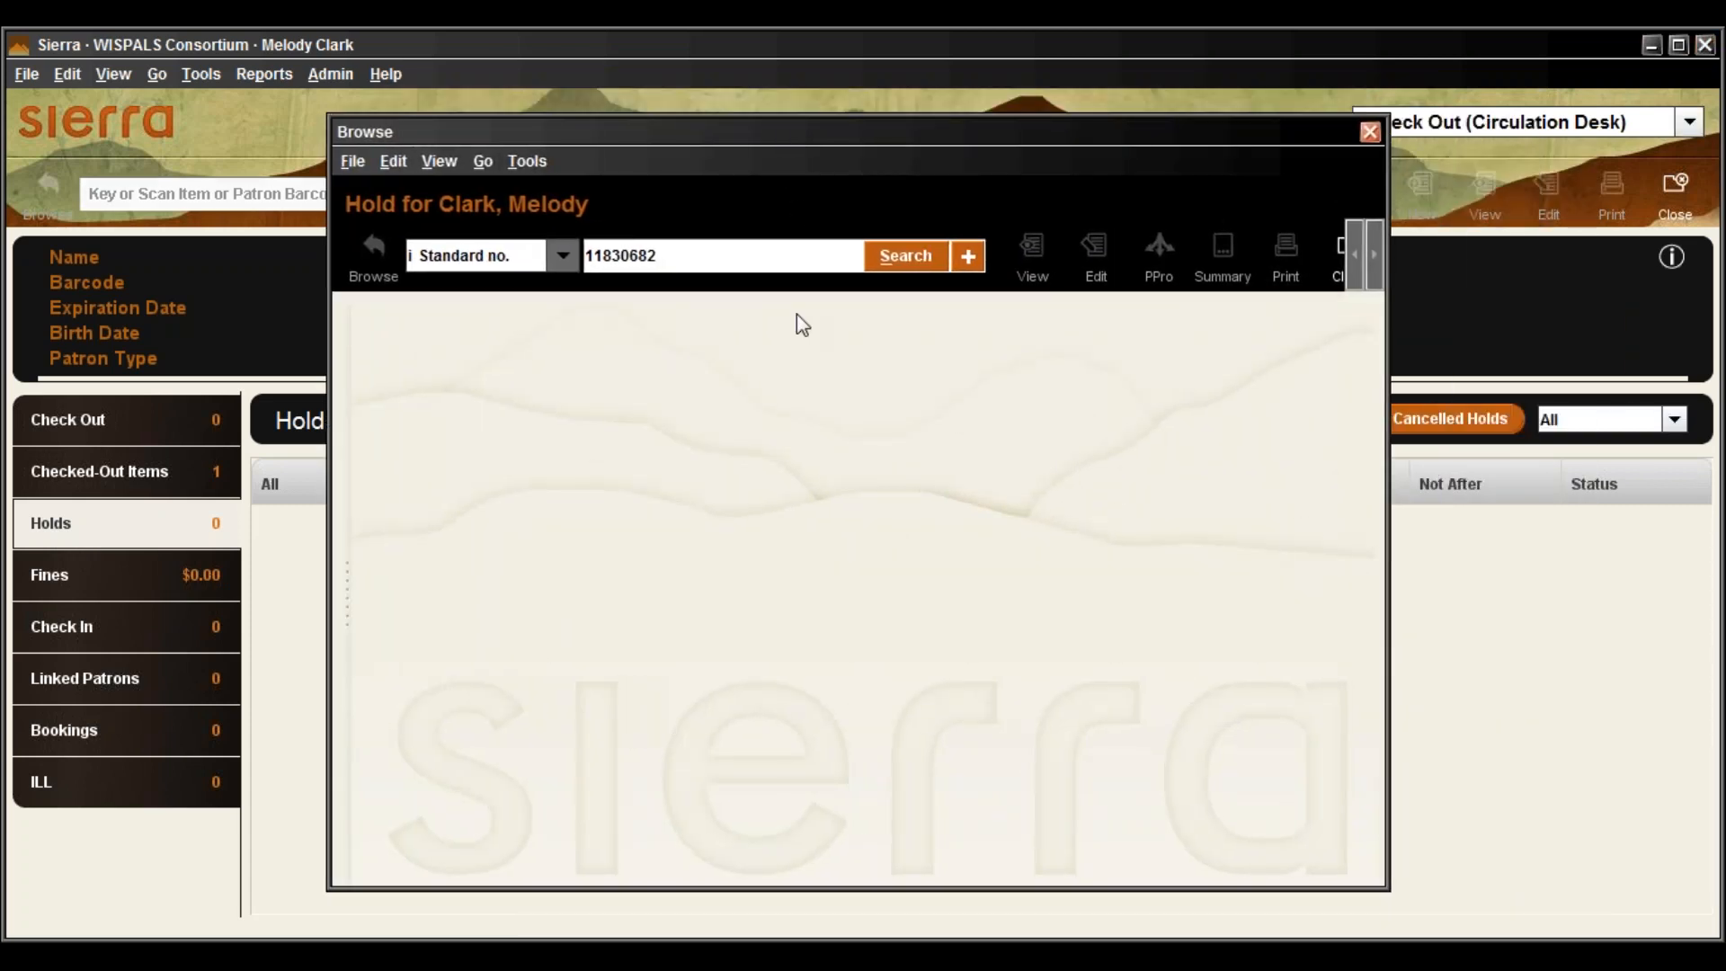
Search the catalogue by 't Title' for 'Behave Yourself!'
click(558, 256)
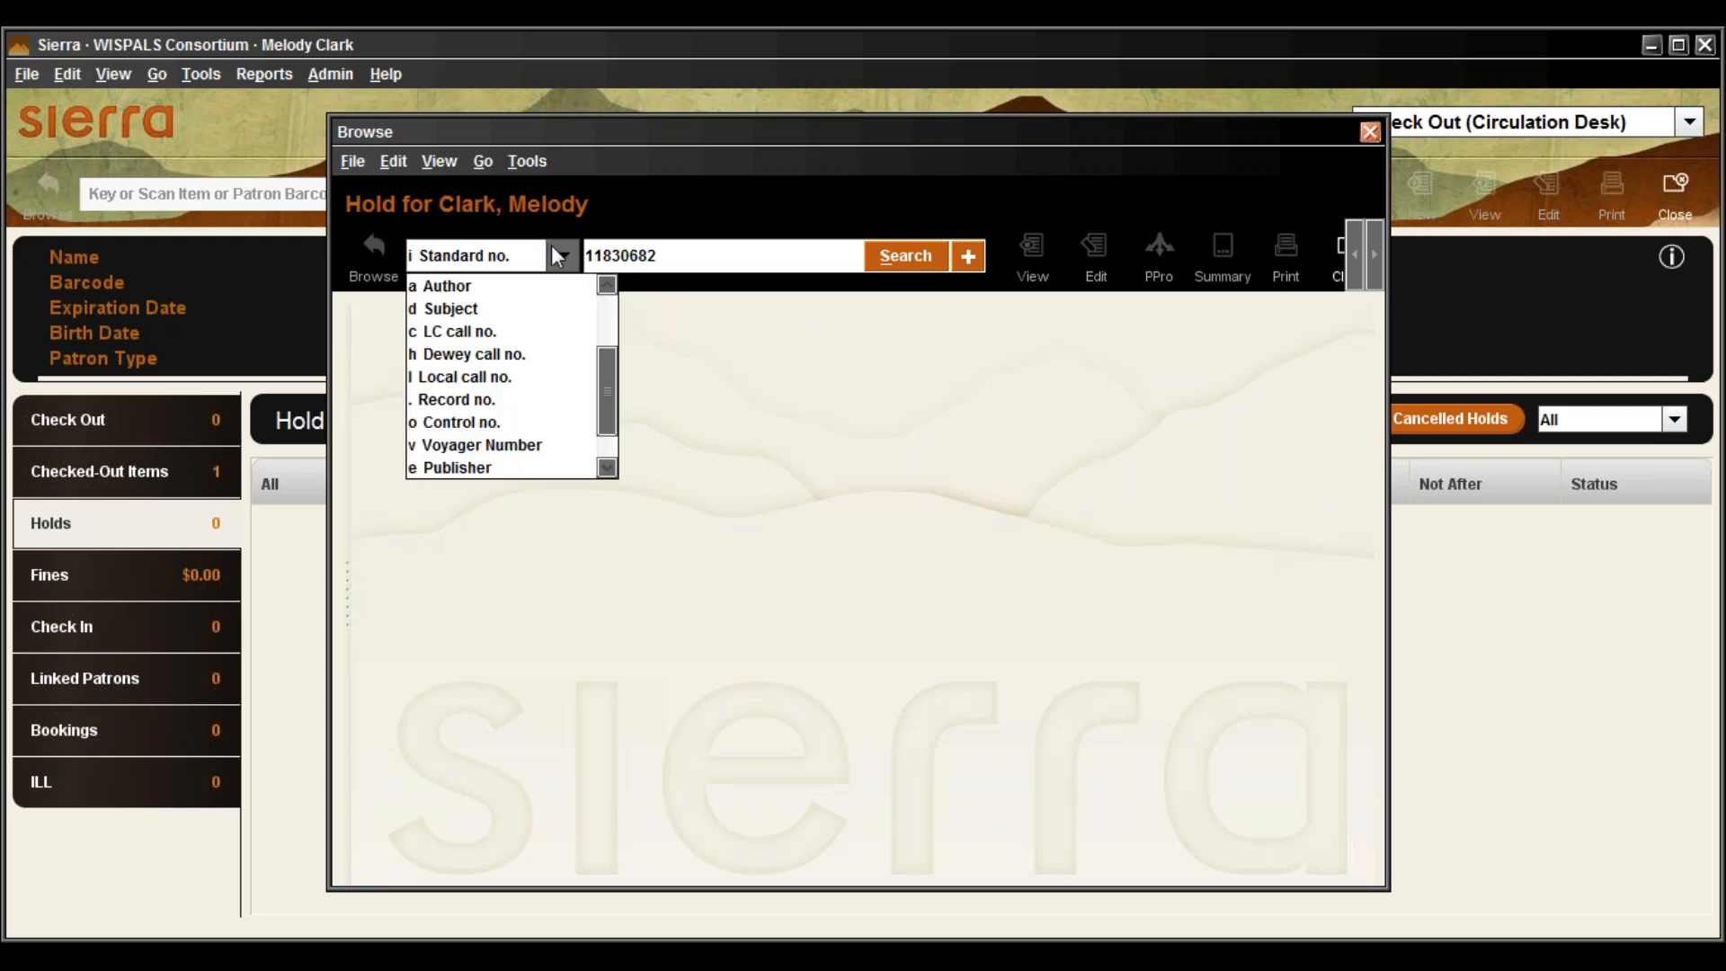
drag(608, 398, 606, 334)
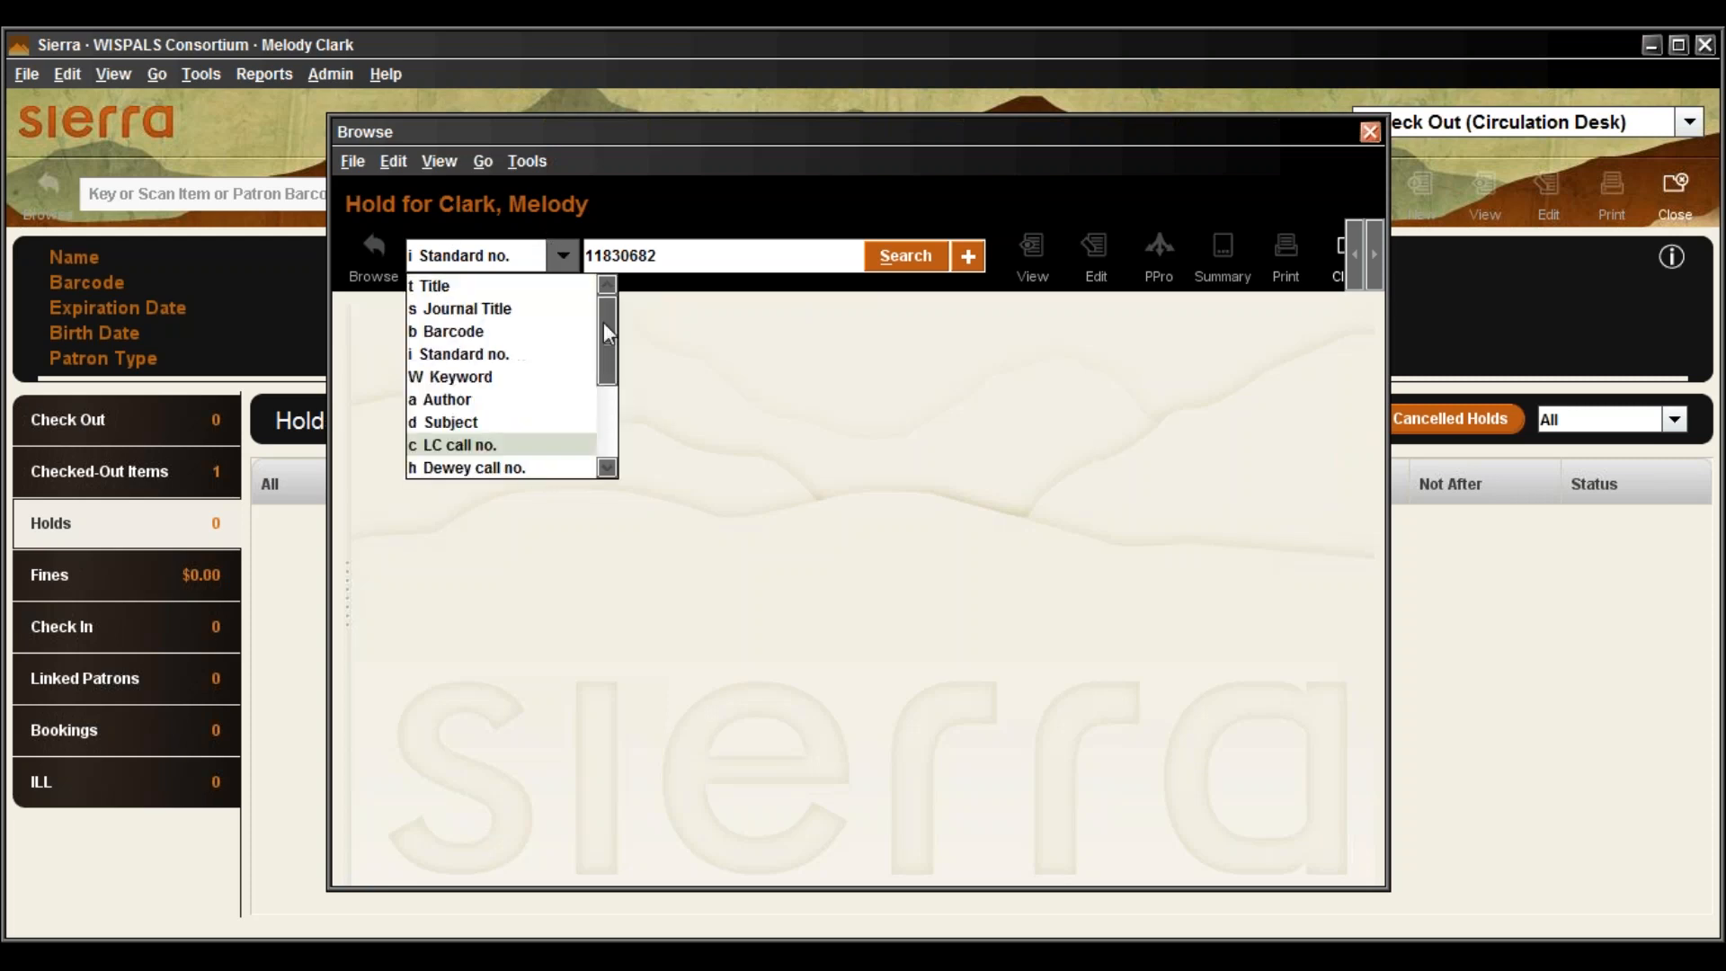
click(570, 286)
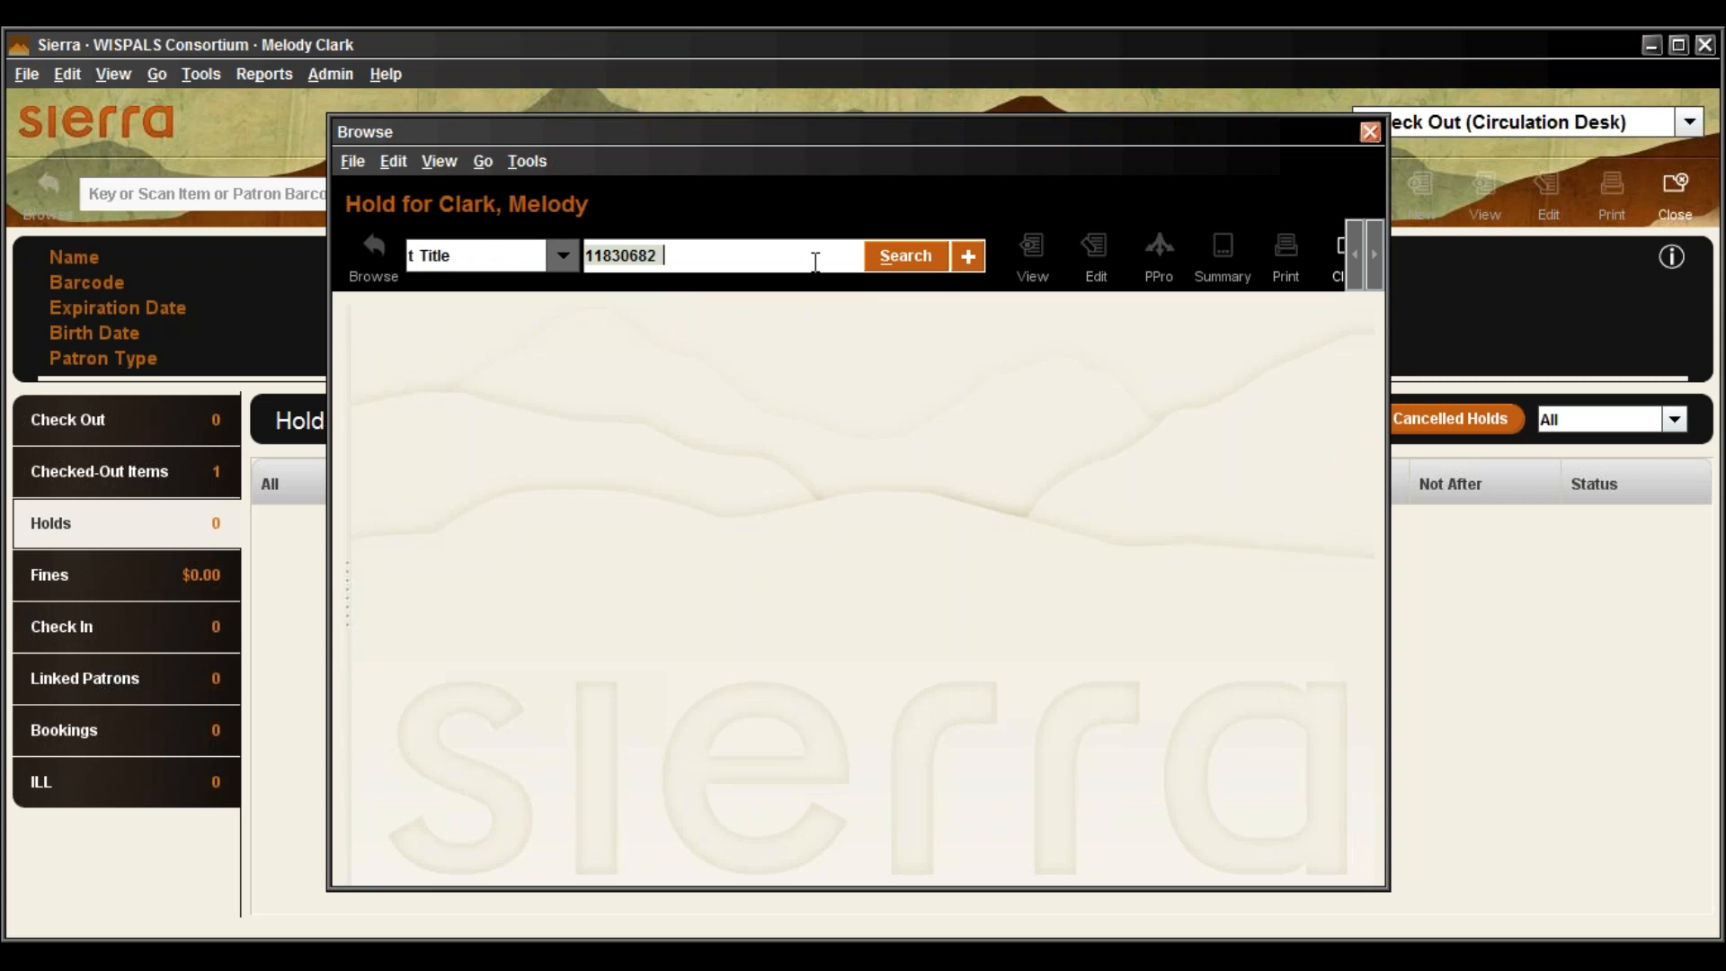
text(Behave Yourself!)
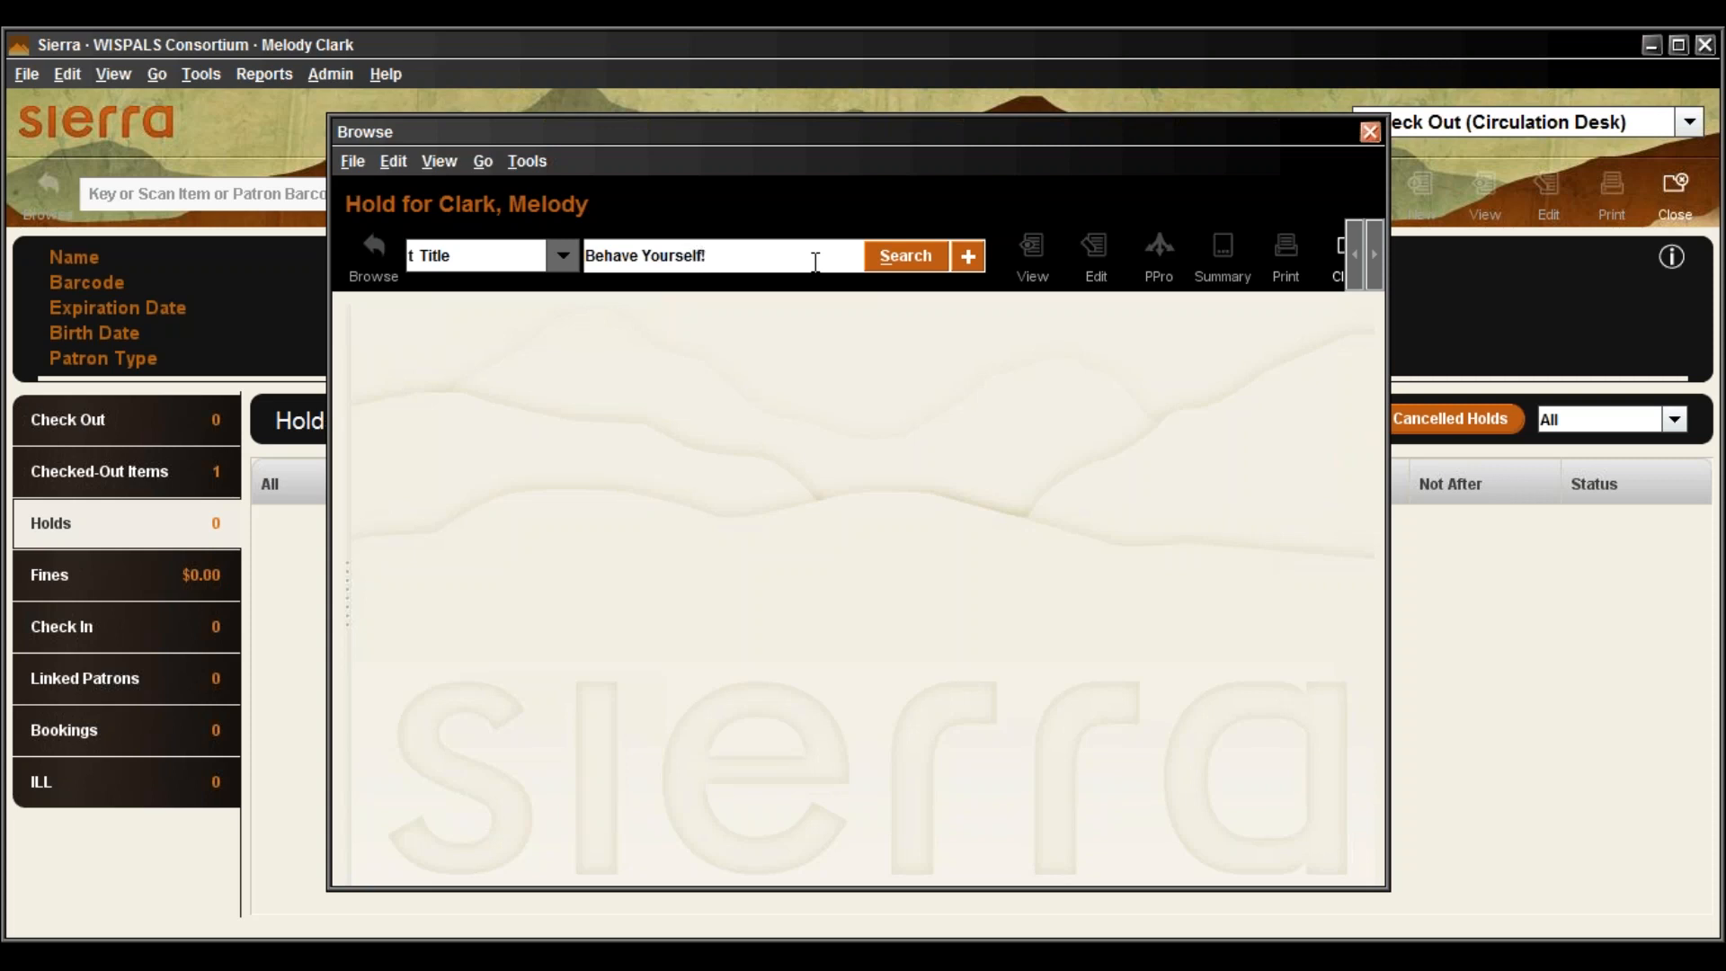
key(Return)
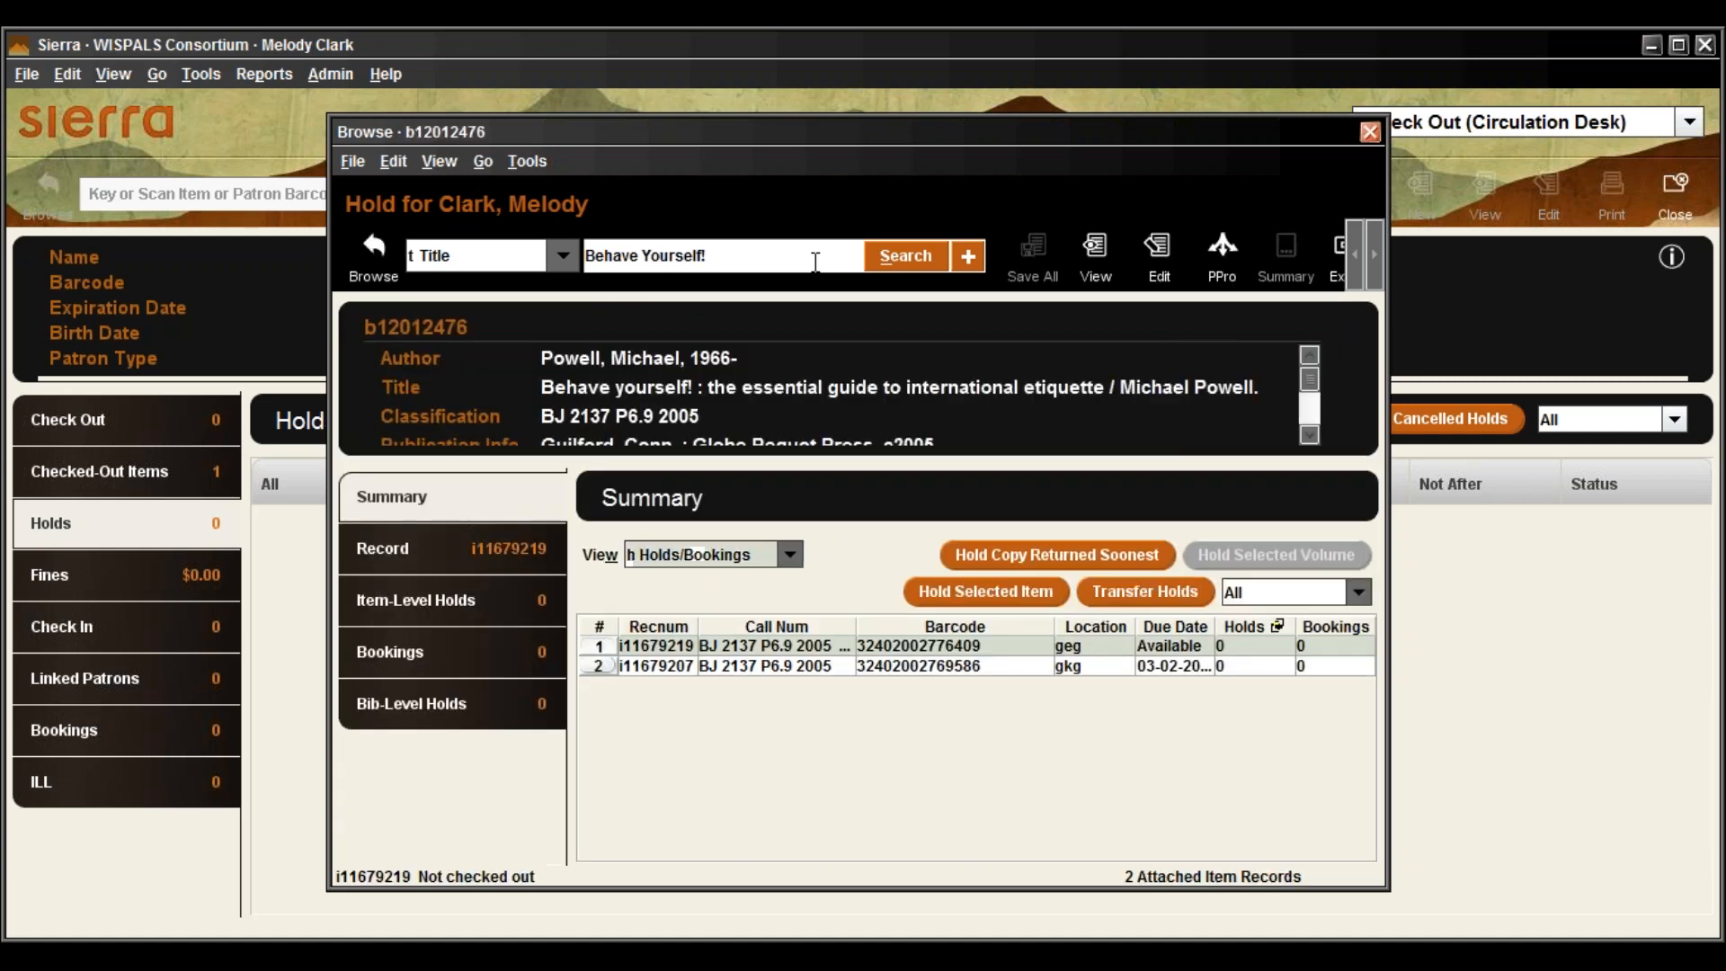
Enlarge the 'Behave yourself!' record window (b12012476) and move it up and to the left
drag(1396, 903, 1645, 949)
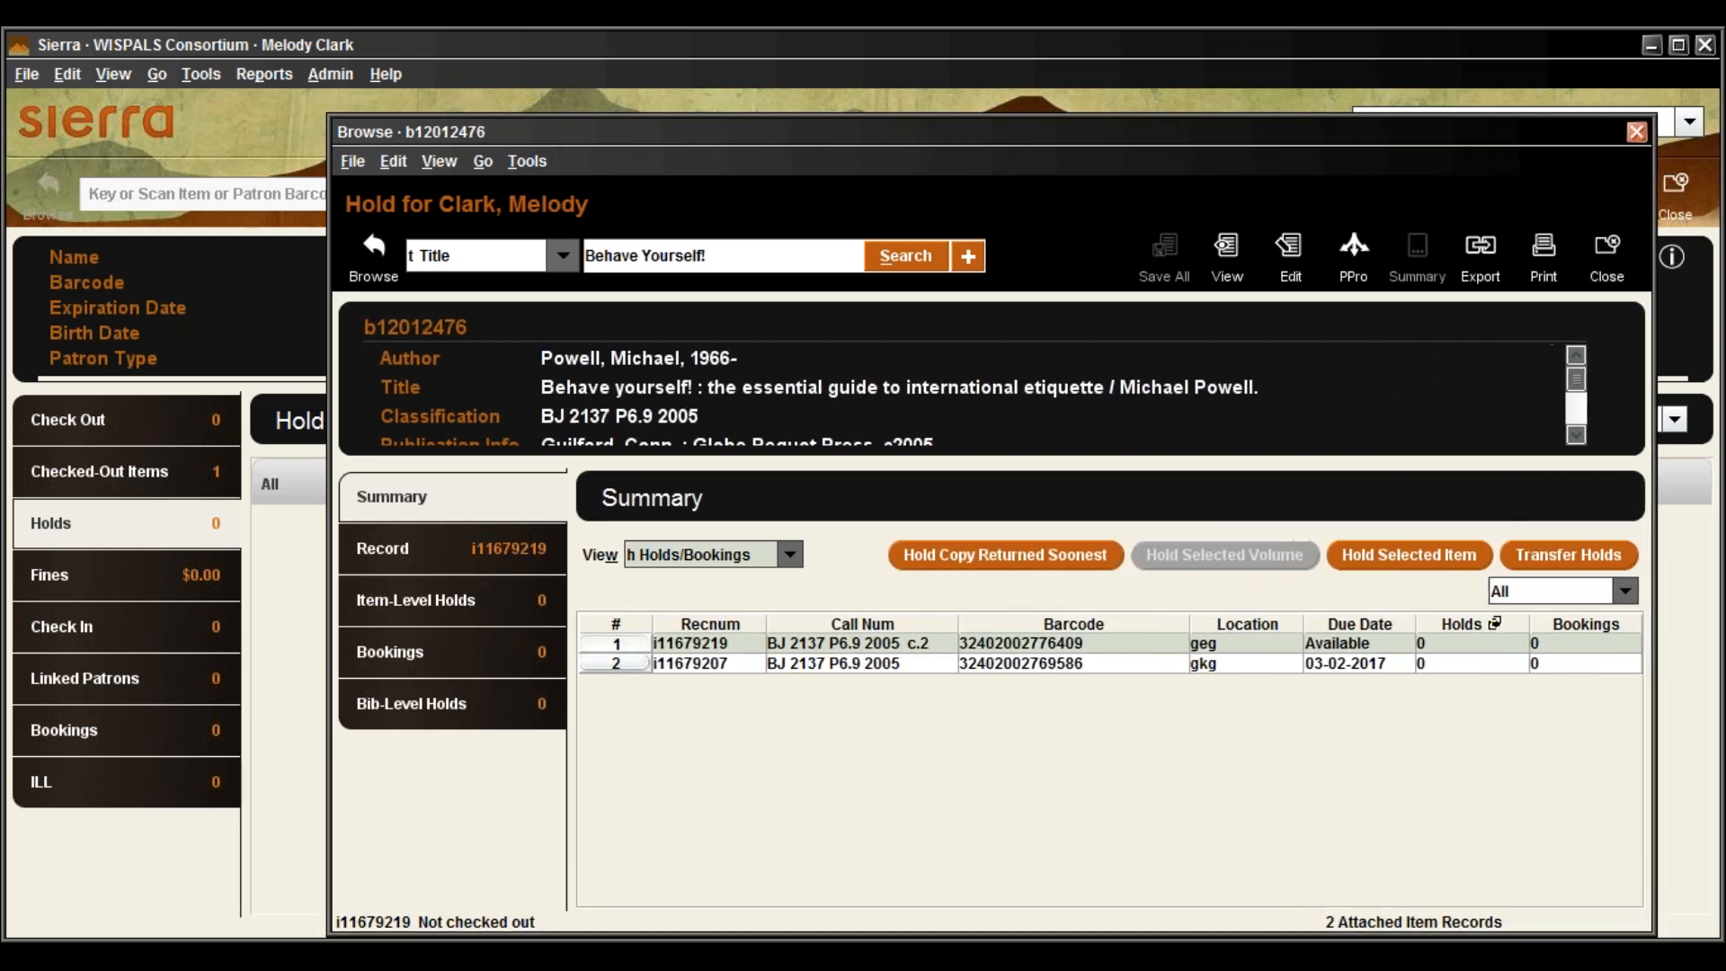
drag(1309, 138, 1200, 95)
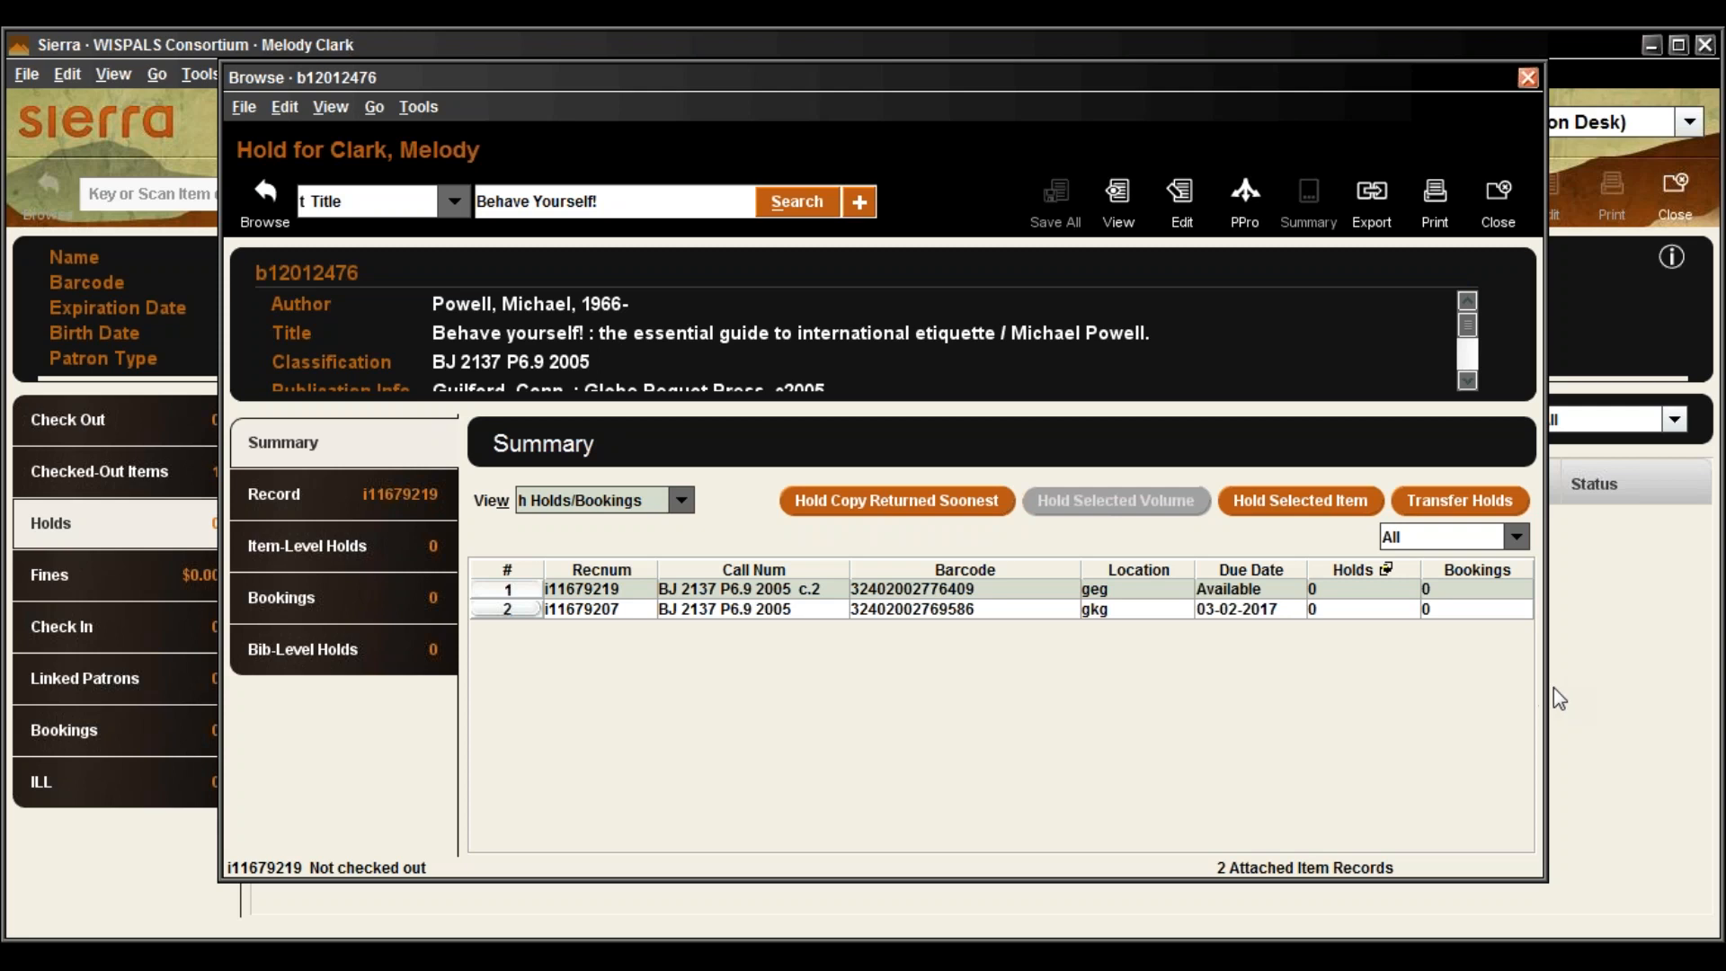
drag(1553, 689, 1681, 688)
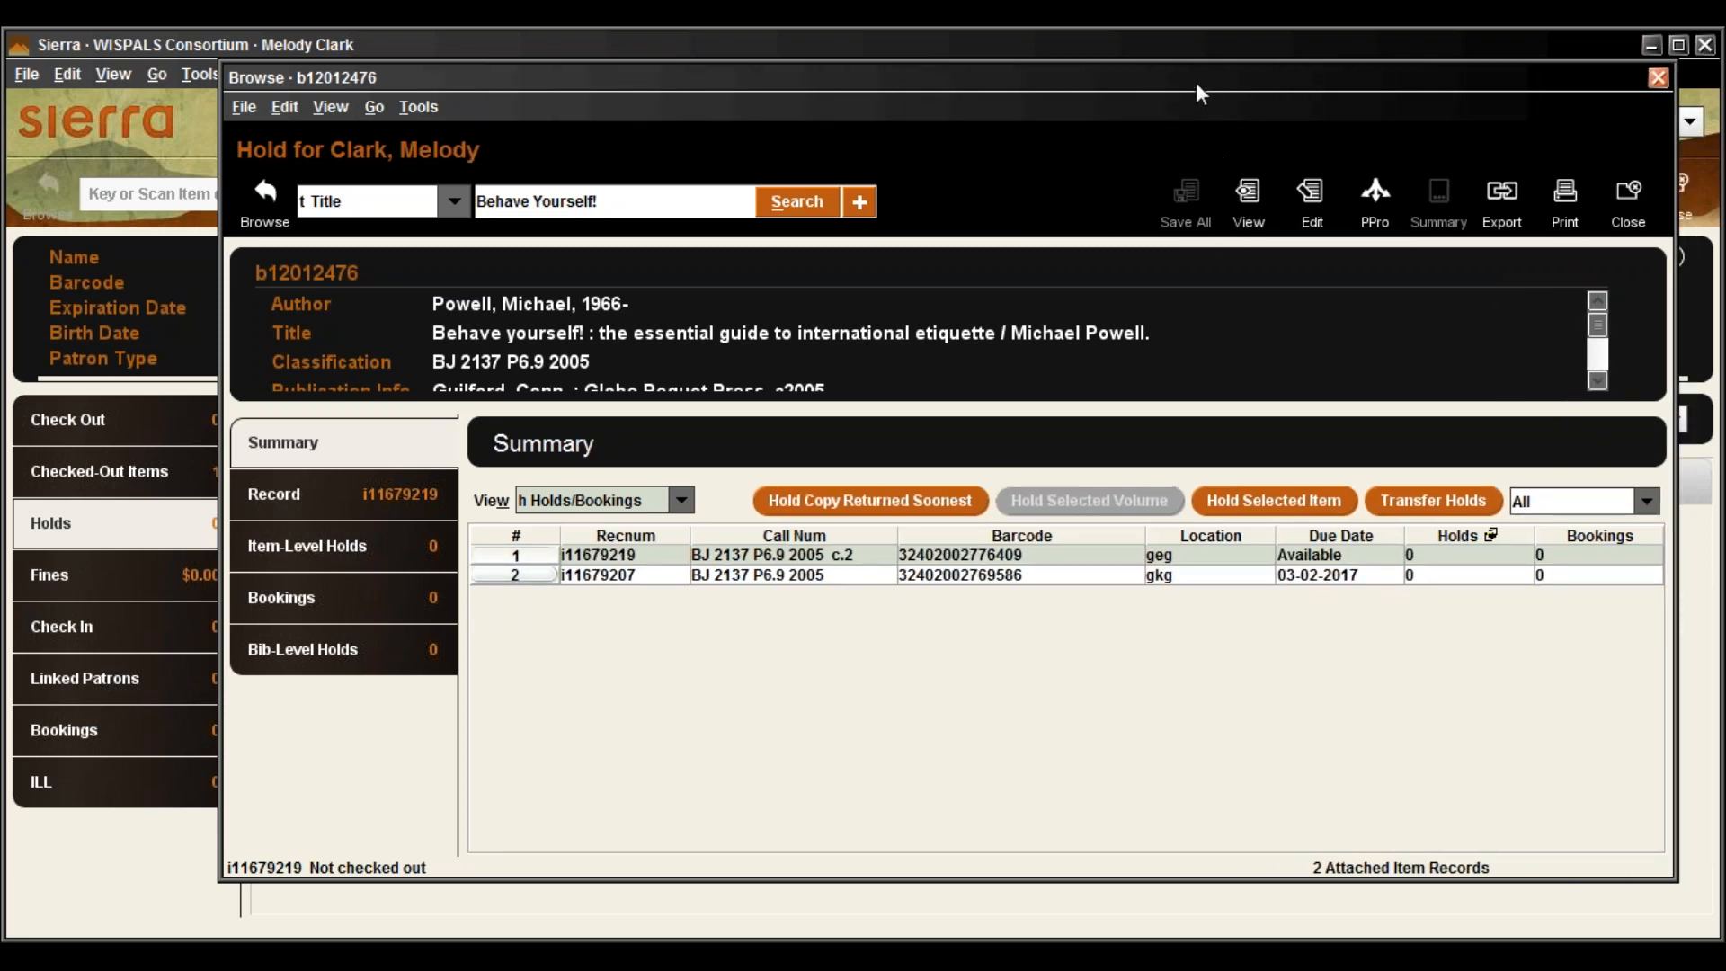
drag(1181, 73, 1057, 63)
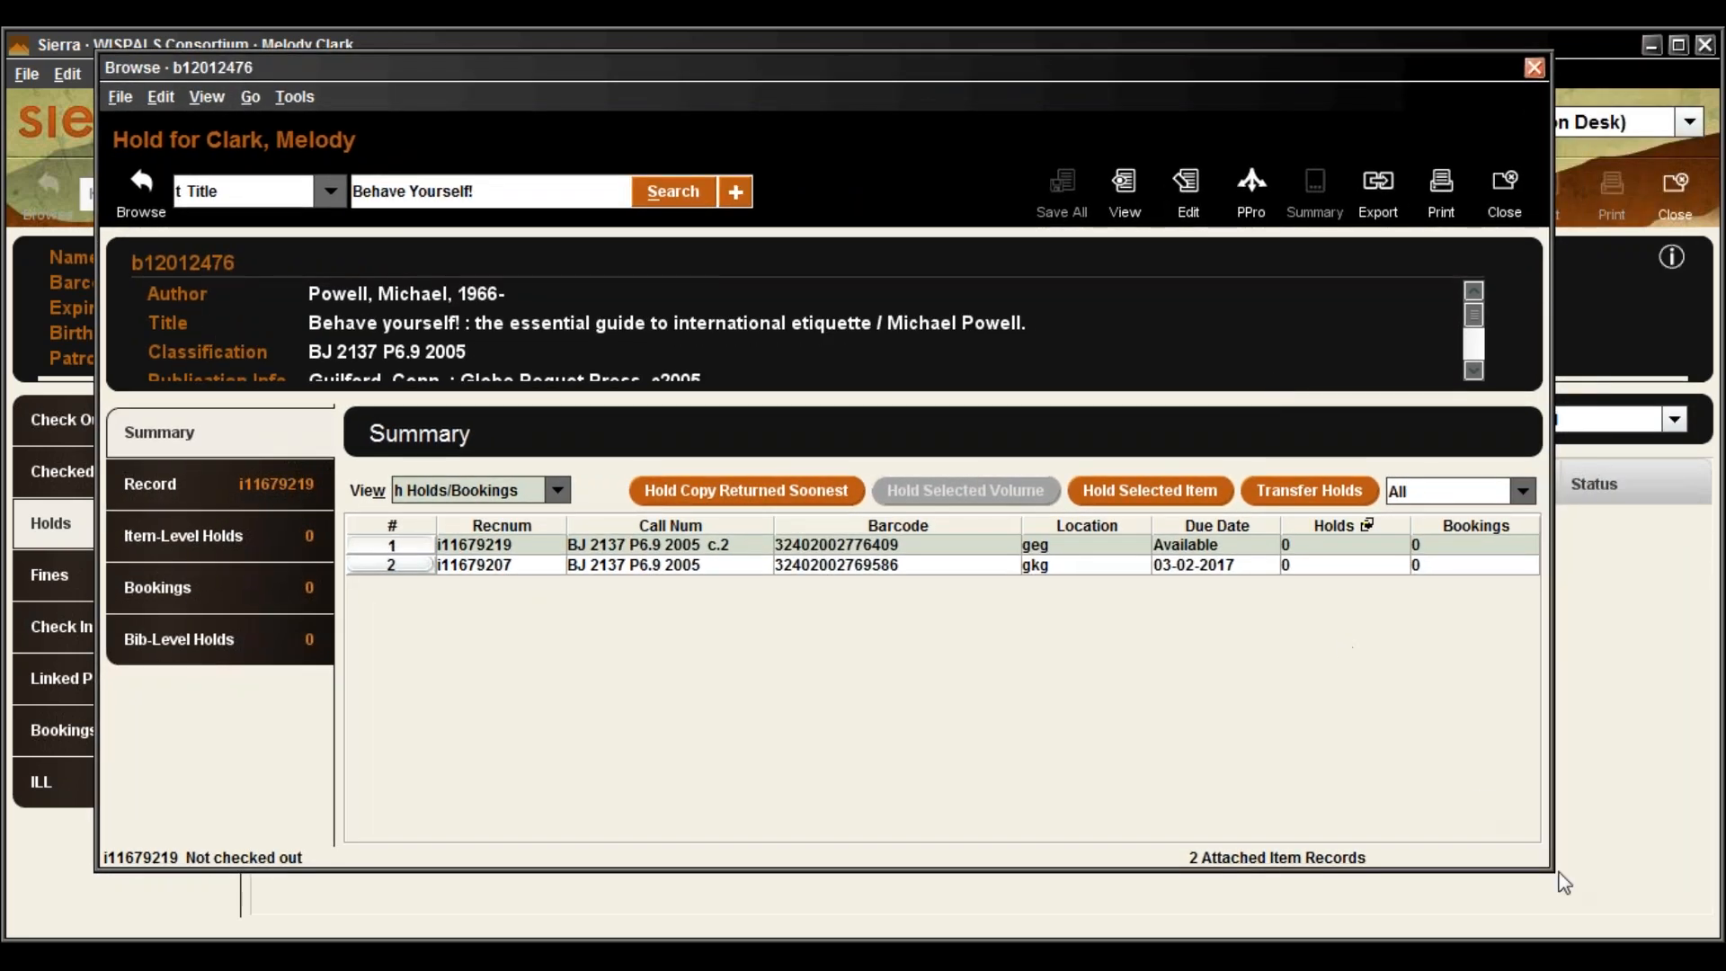
drag(1556, 872, 1616, 915)
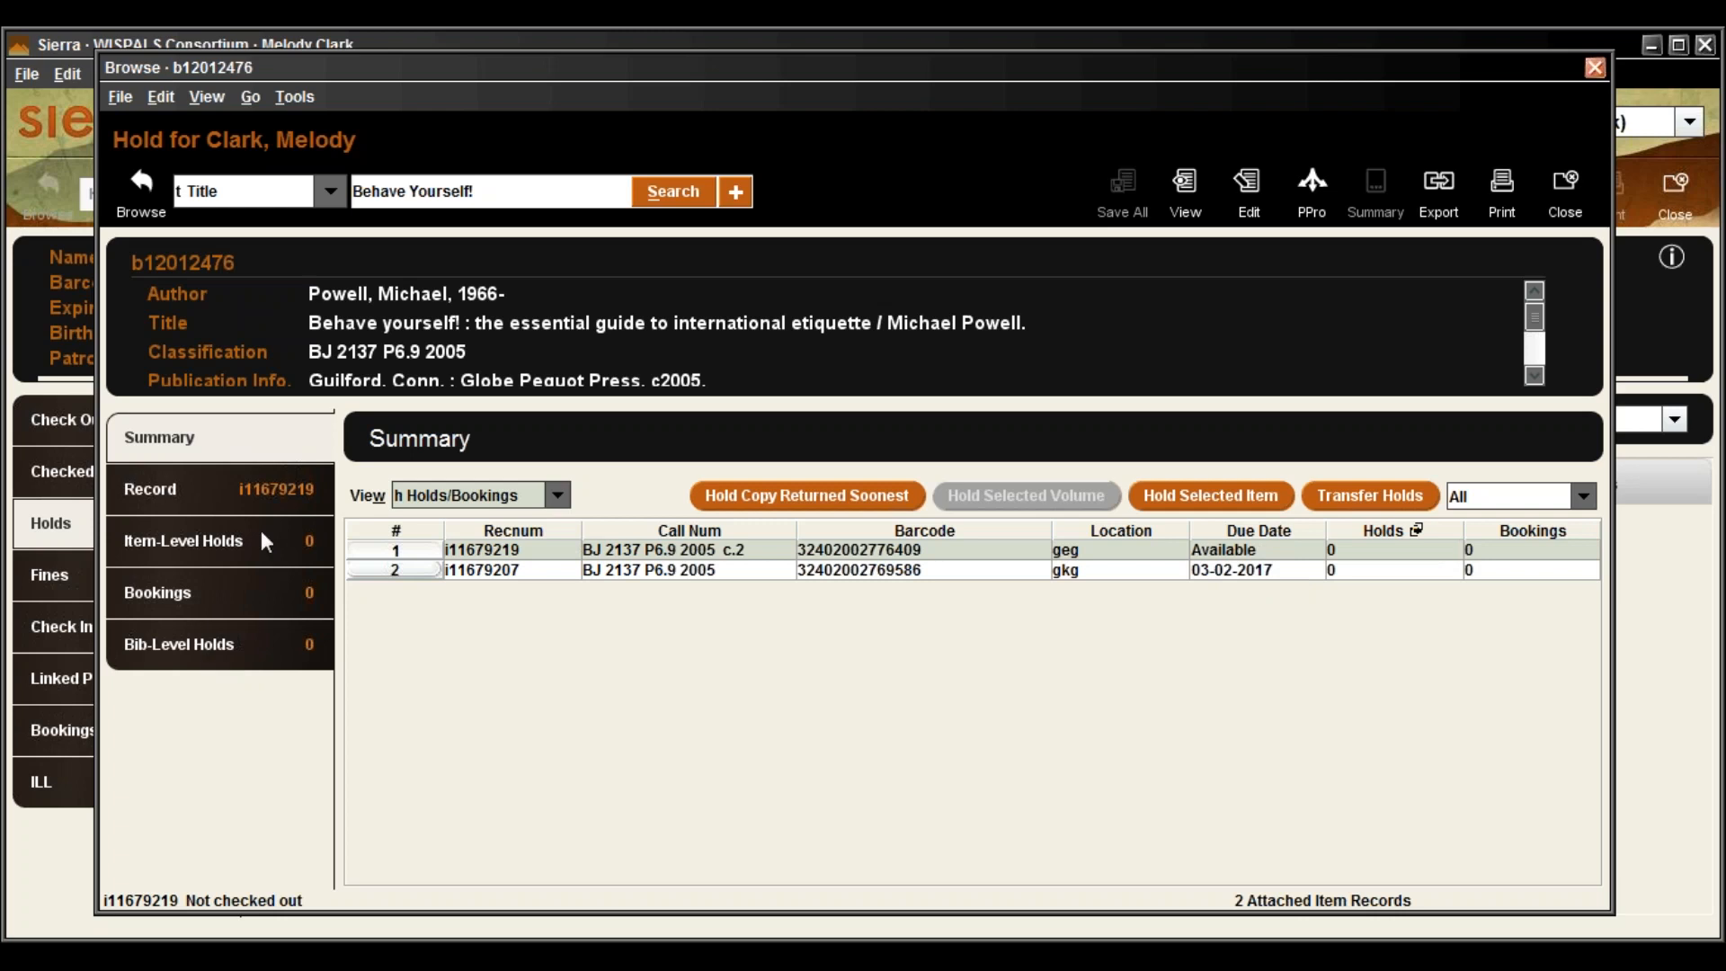
click(189, 654)
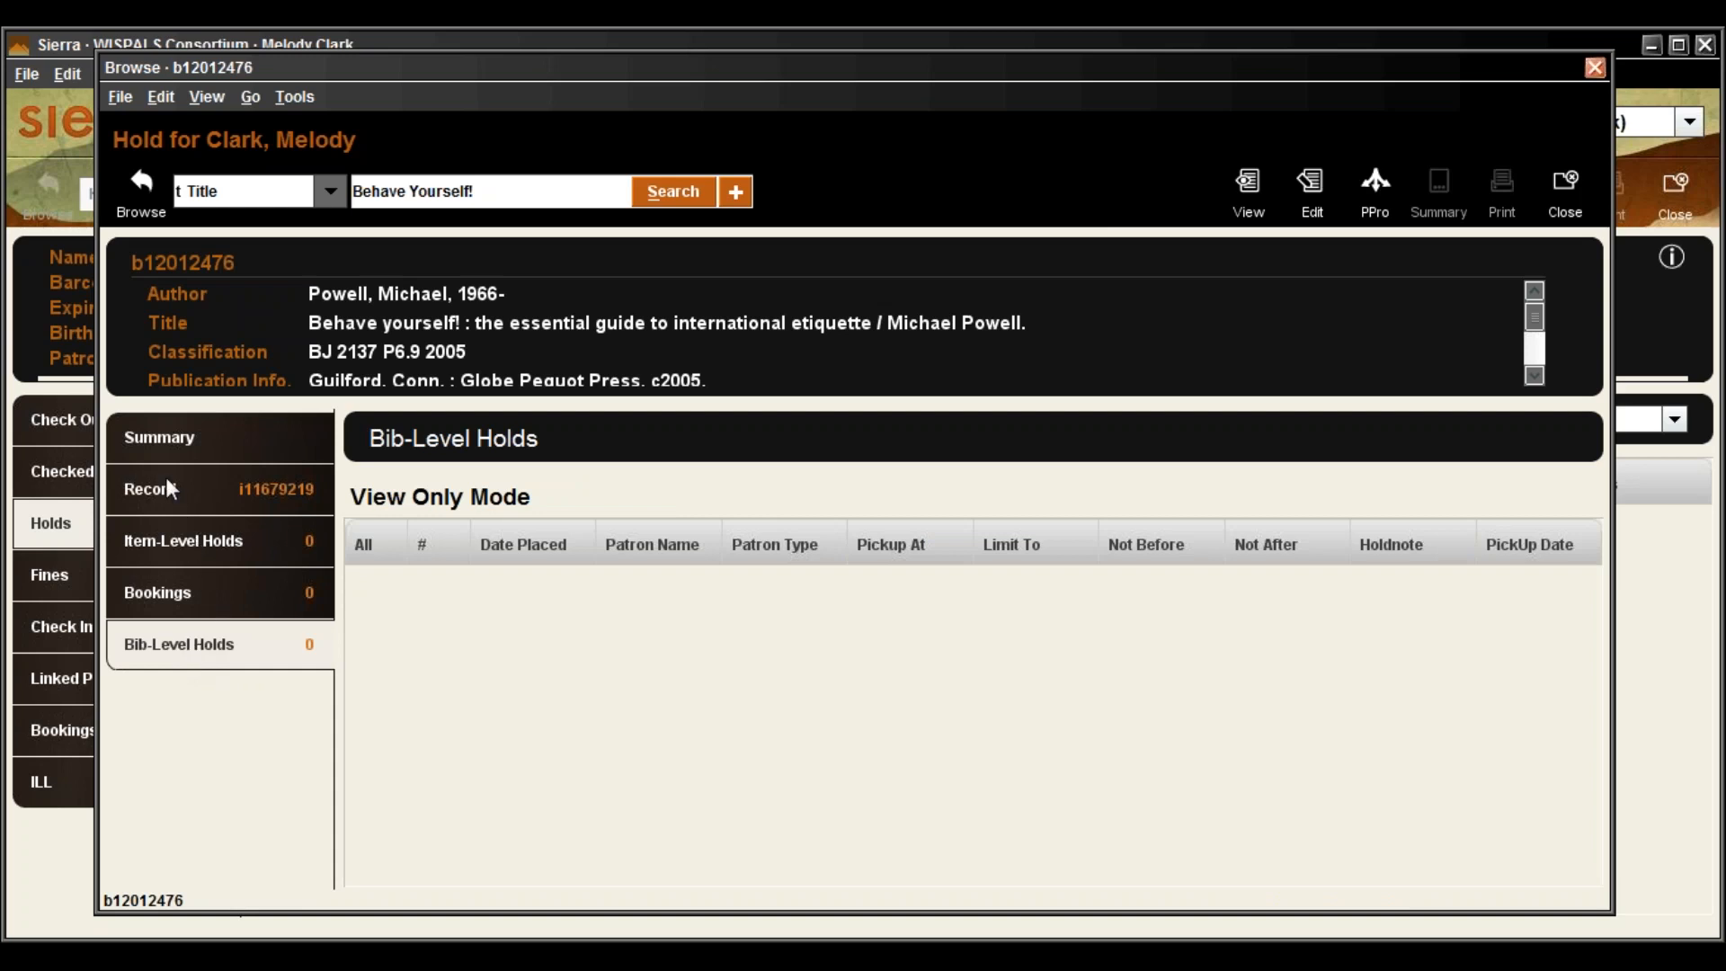
click(163, 443)
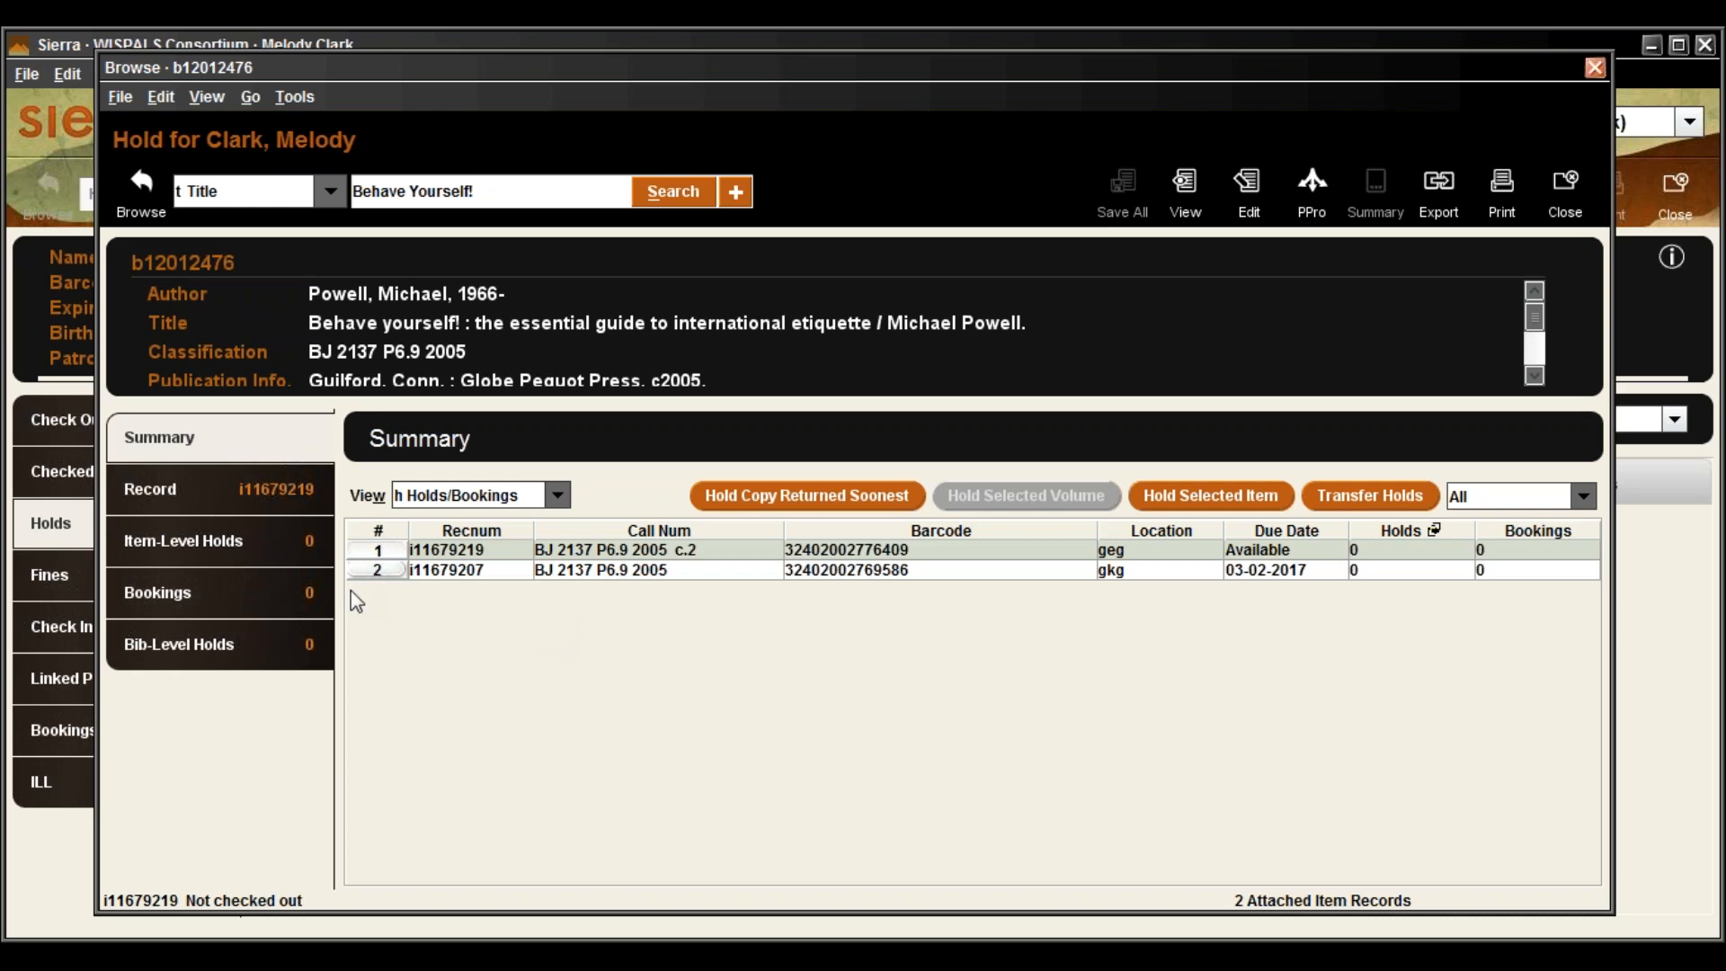
click(229, 654)
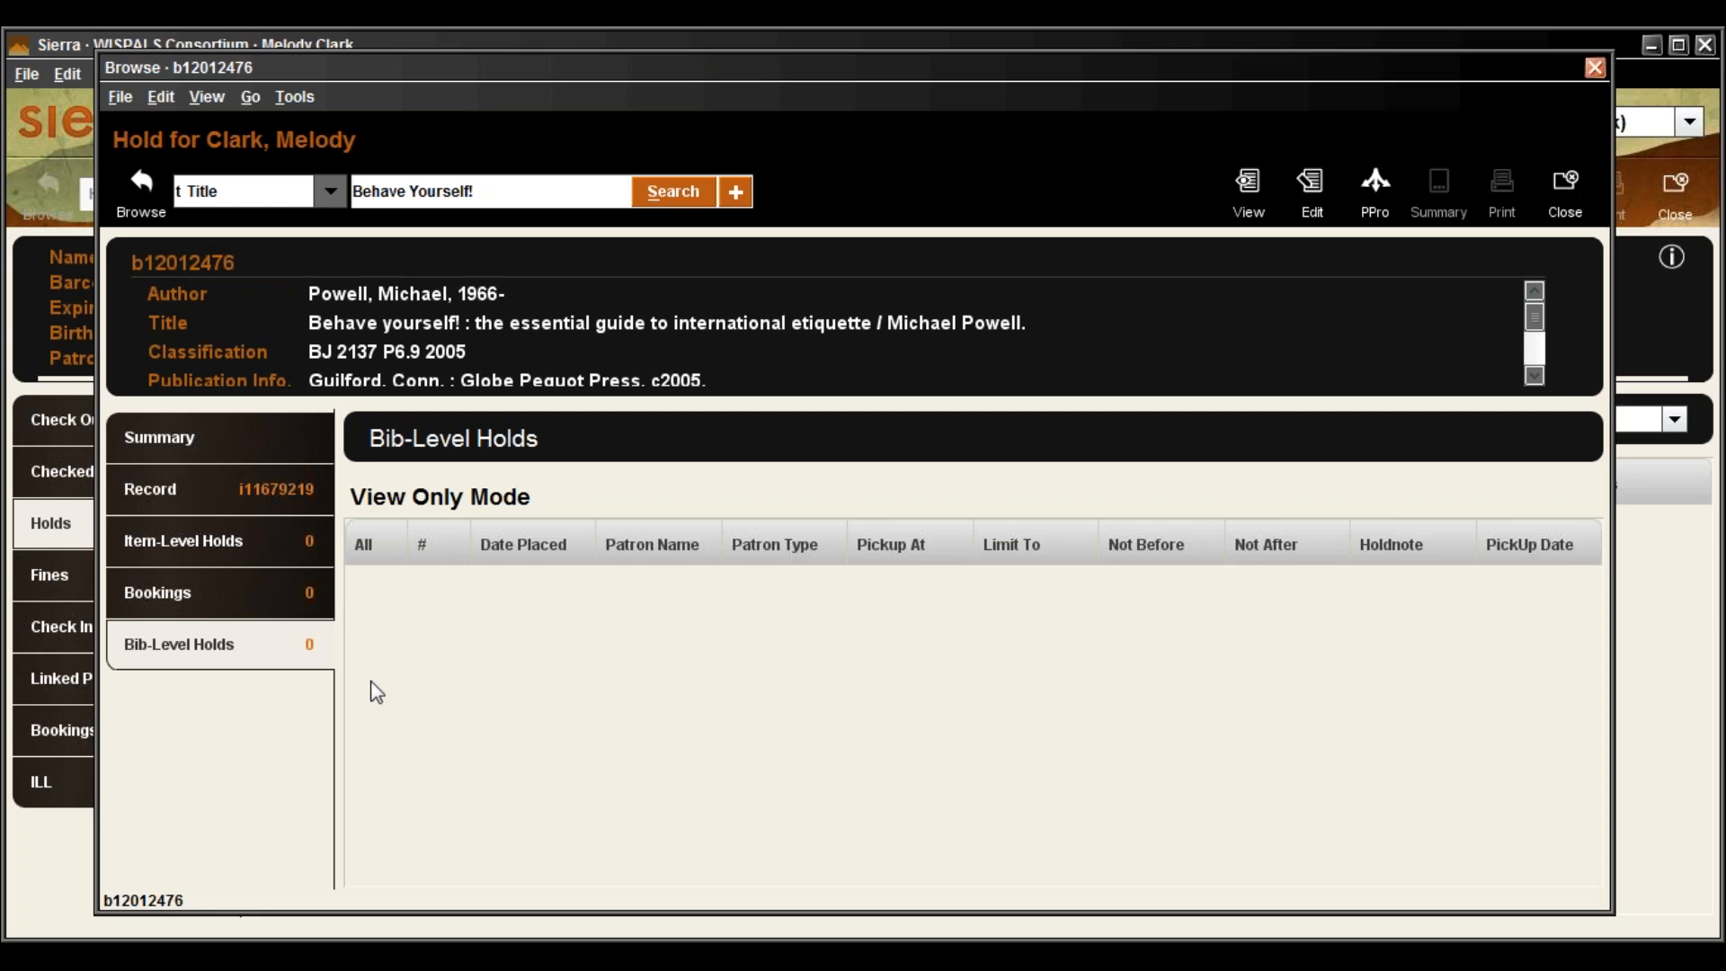
click(229, 433)
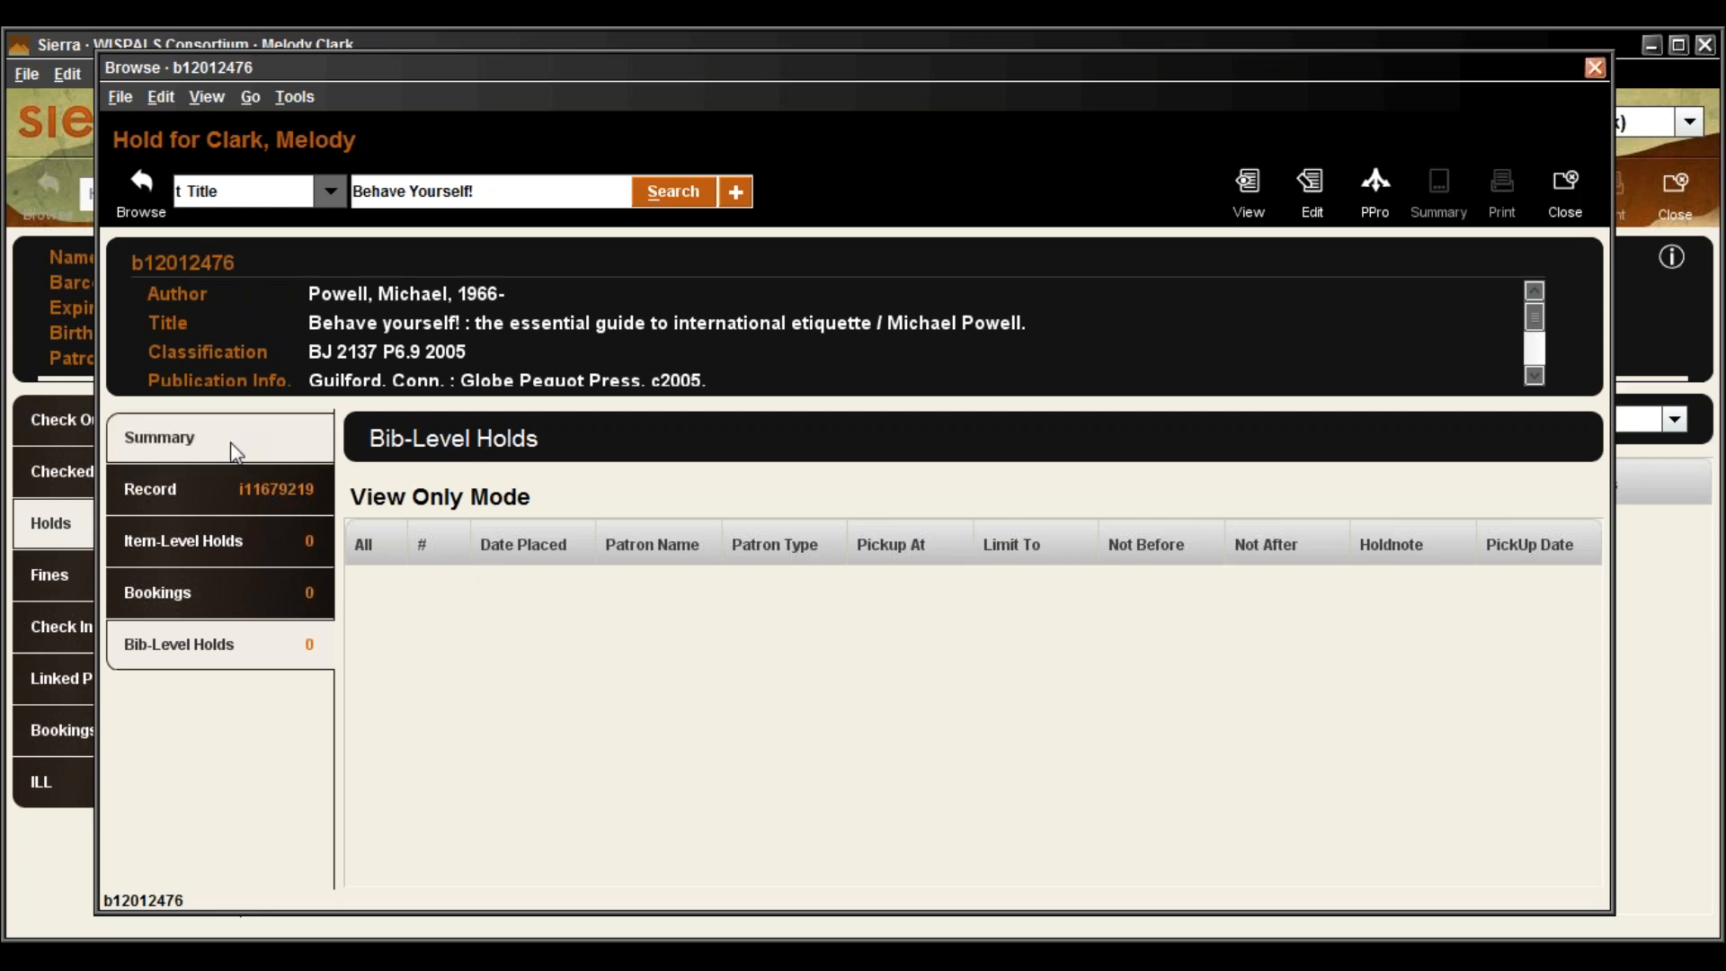
click(223, 550)
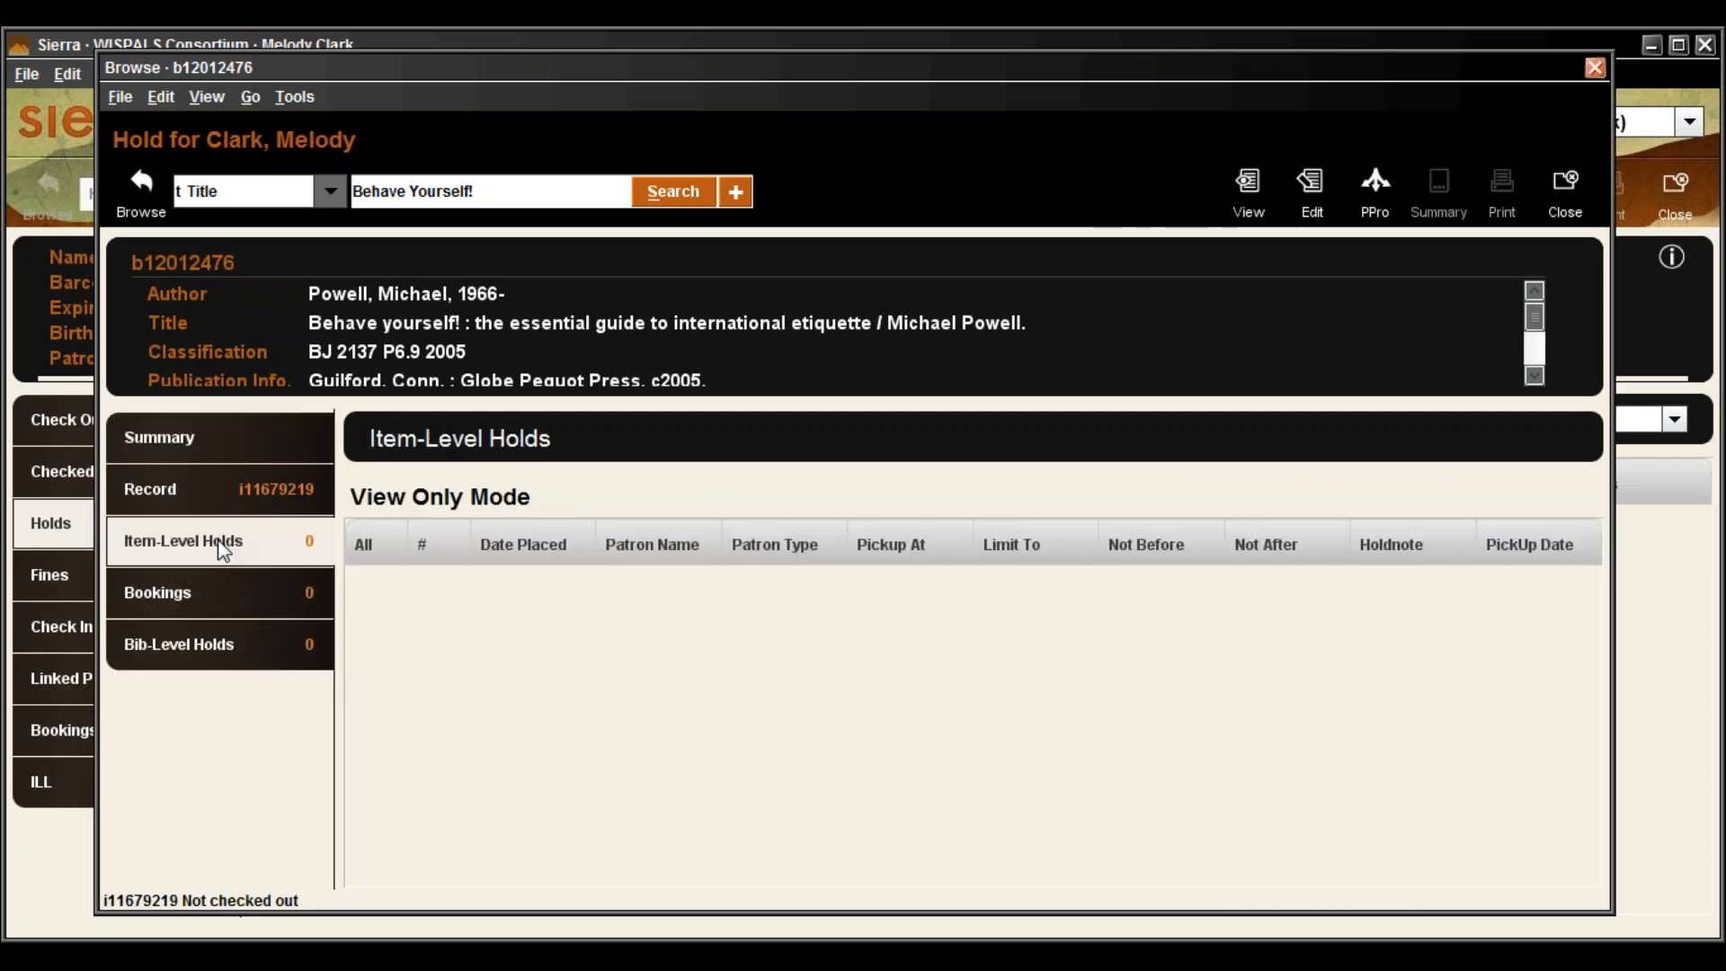
click(214, 434)
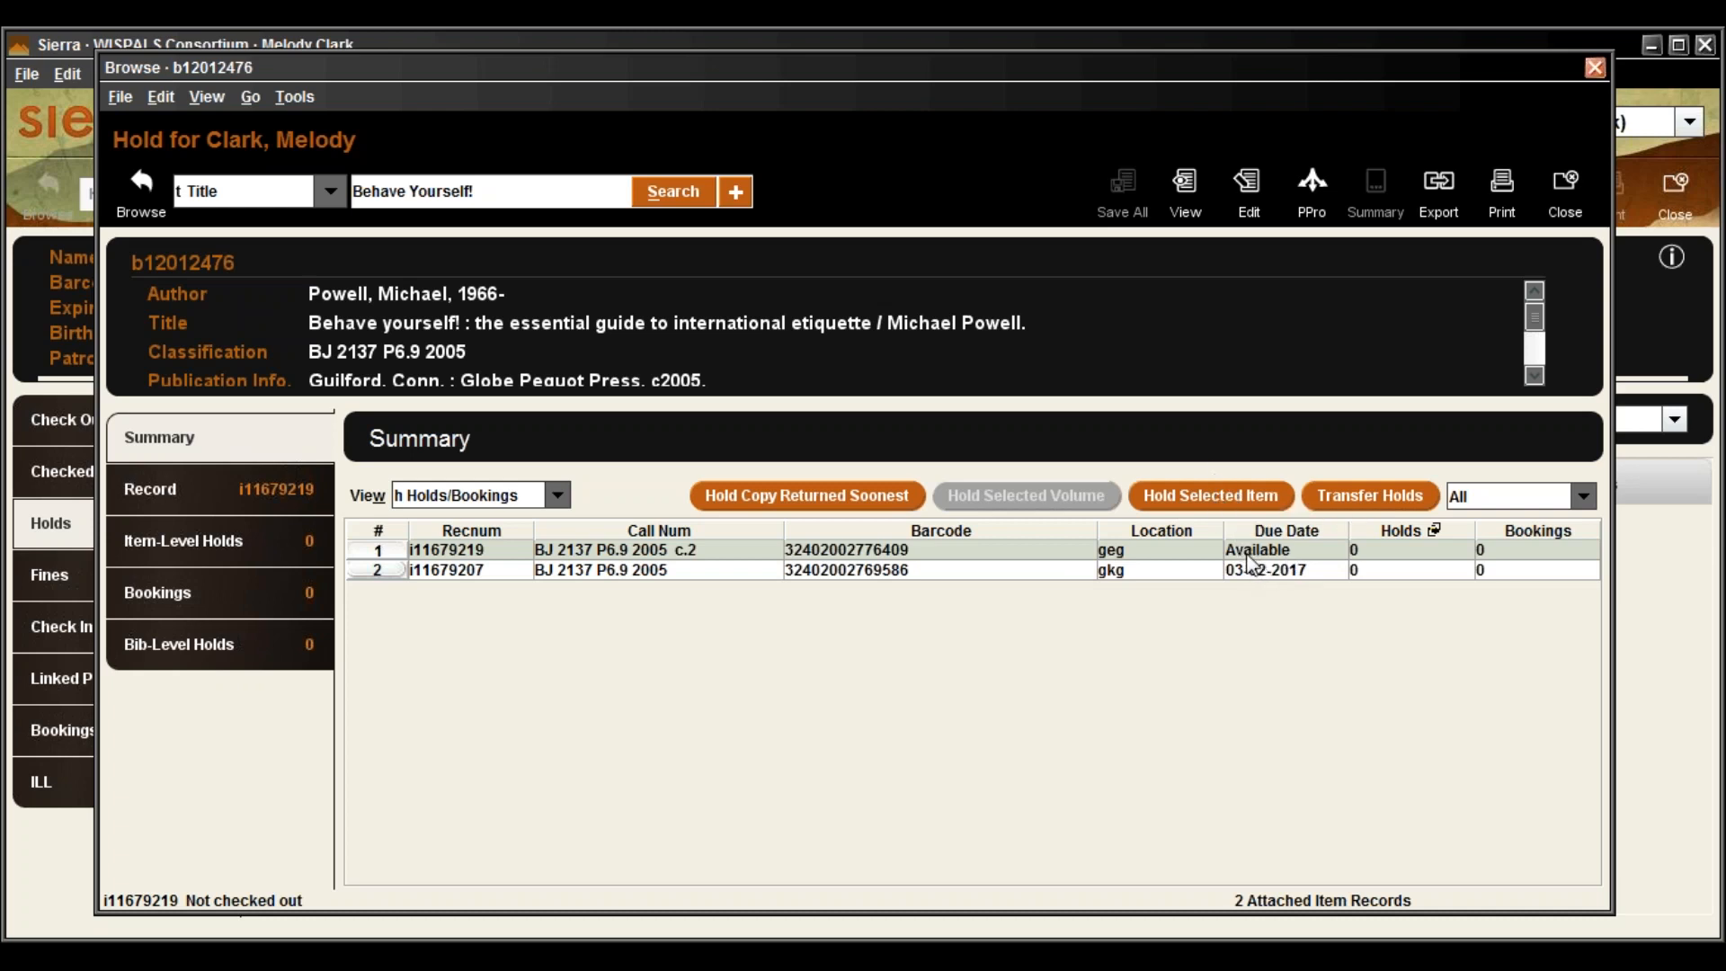
Submit a copy-returned-soonest title-level hold with pickup at GTC Elkhorn Library Circ Desk and no note
click(796, 497)
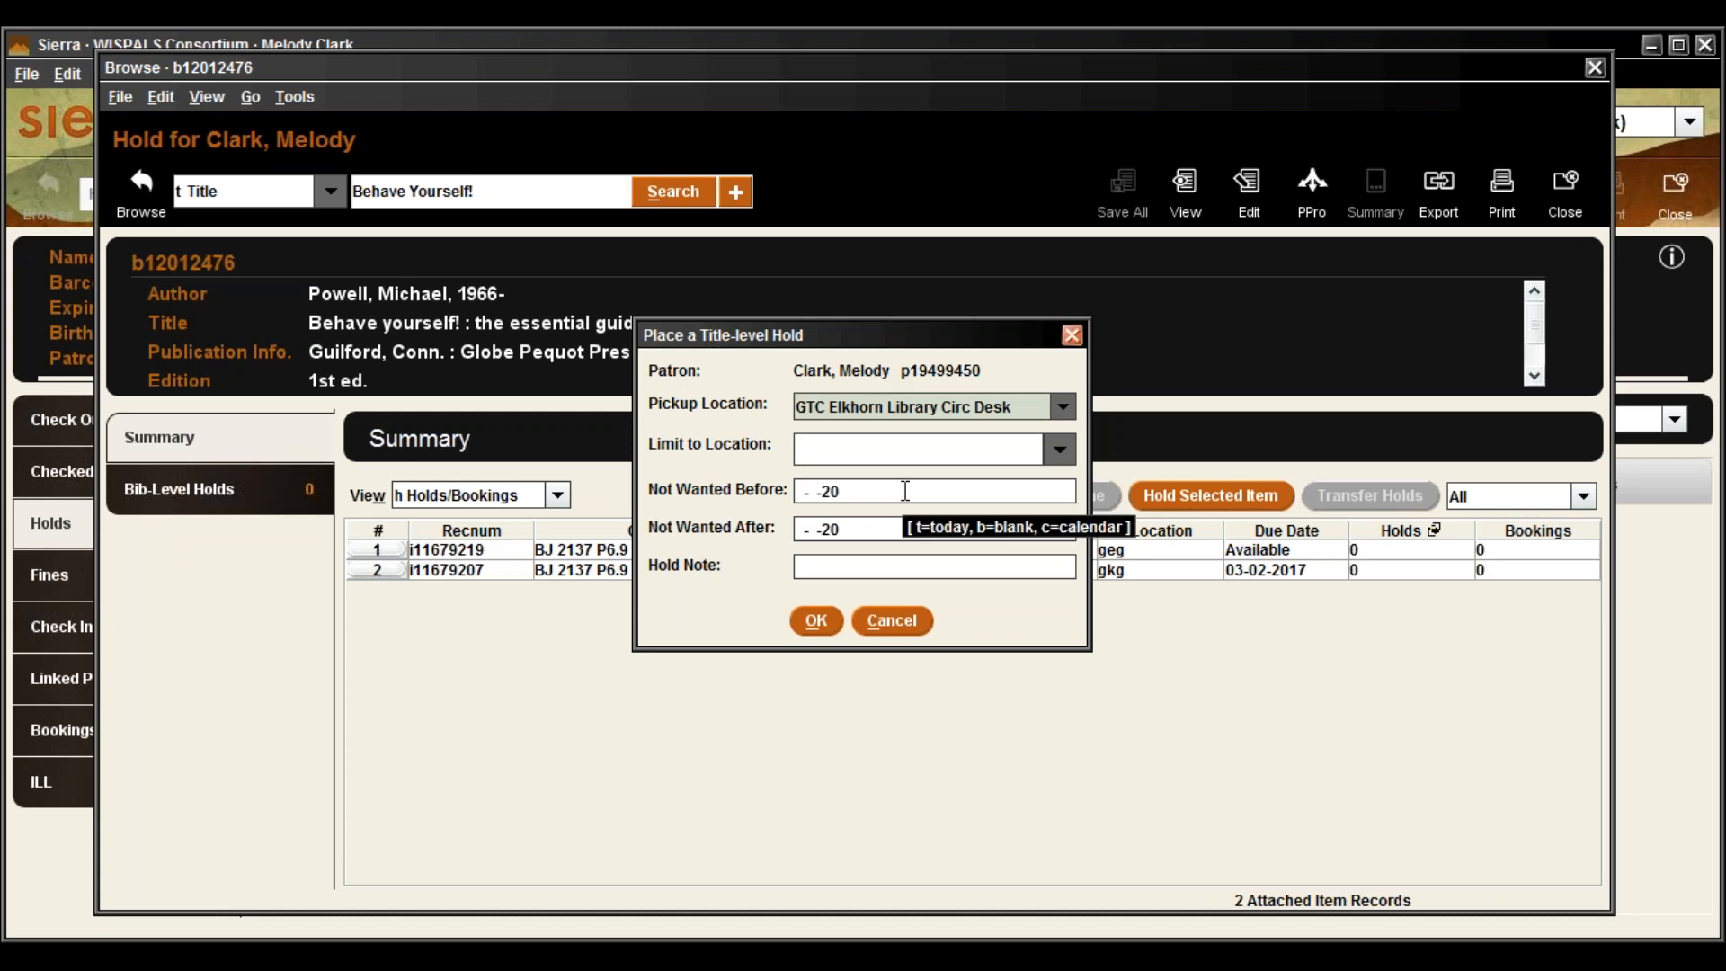
click(876, 565)
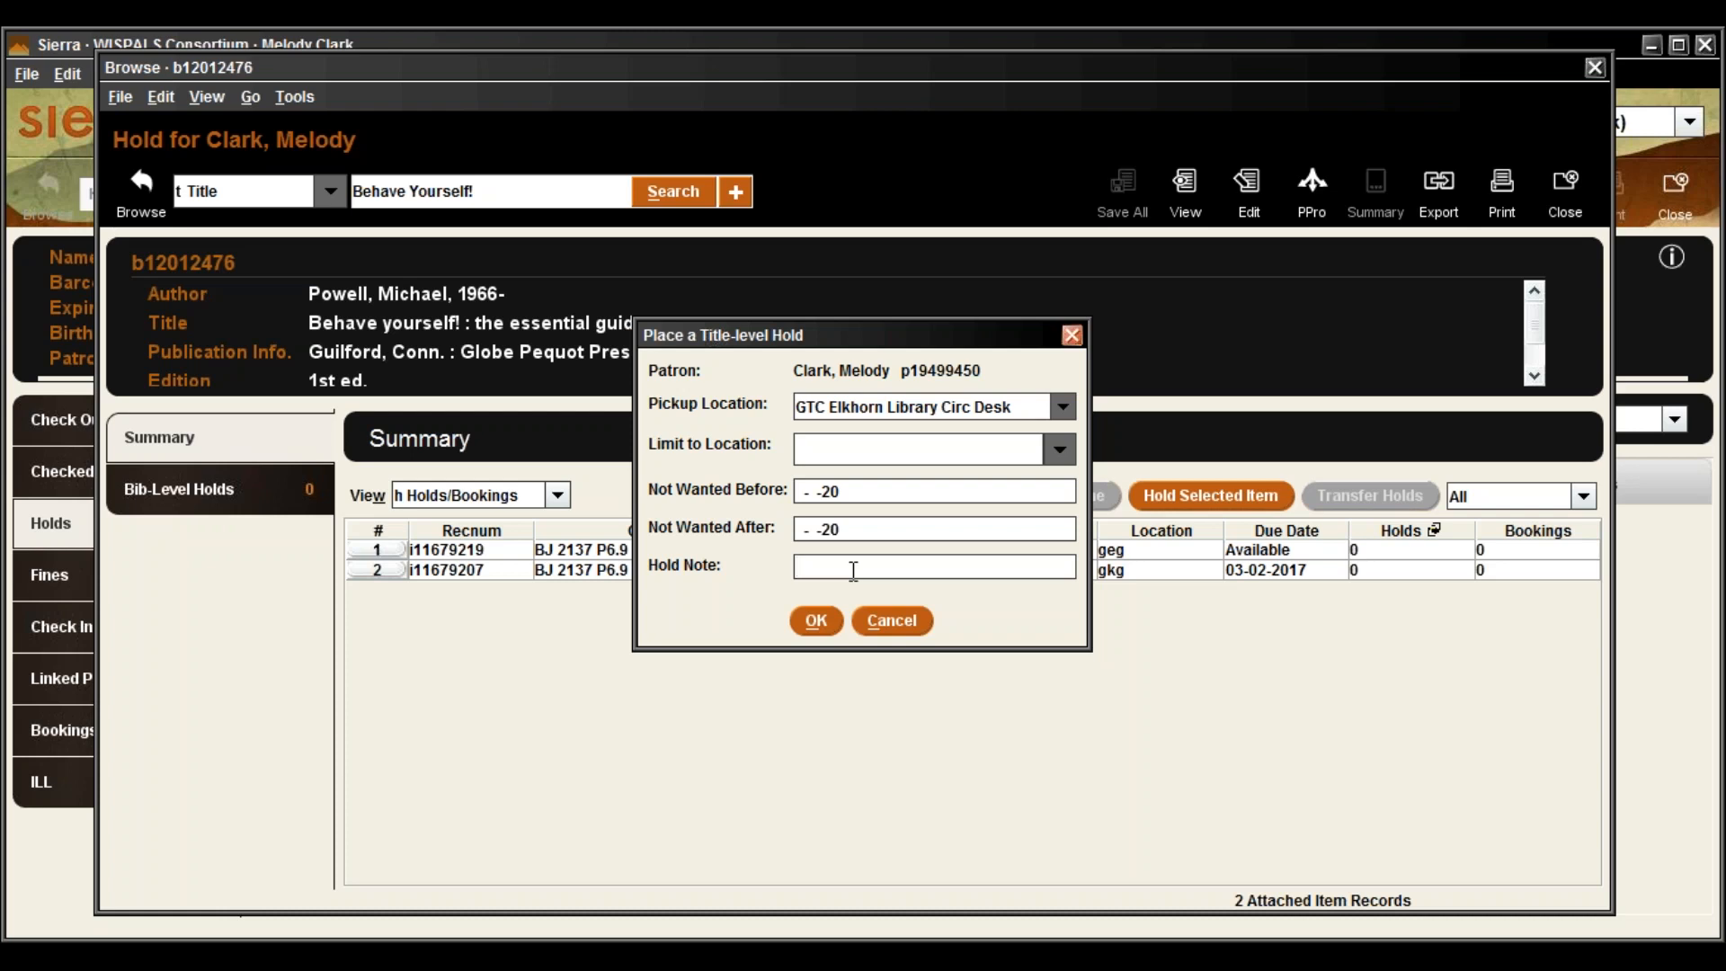
click(818, 622)
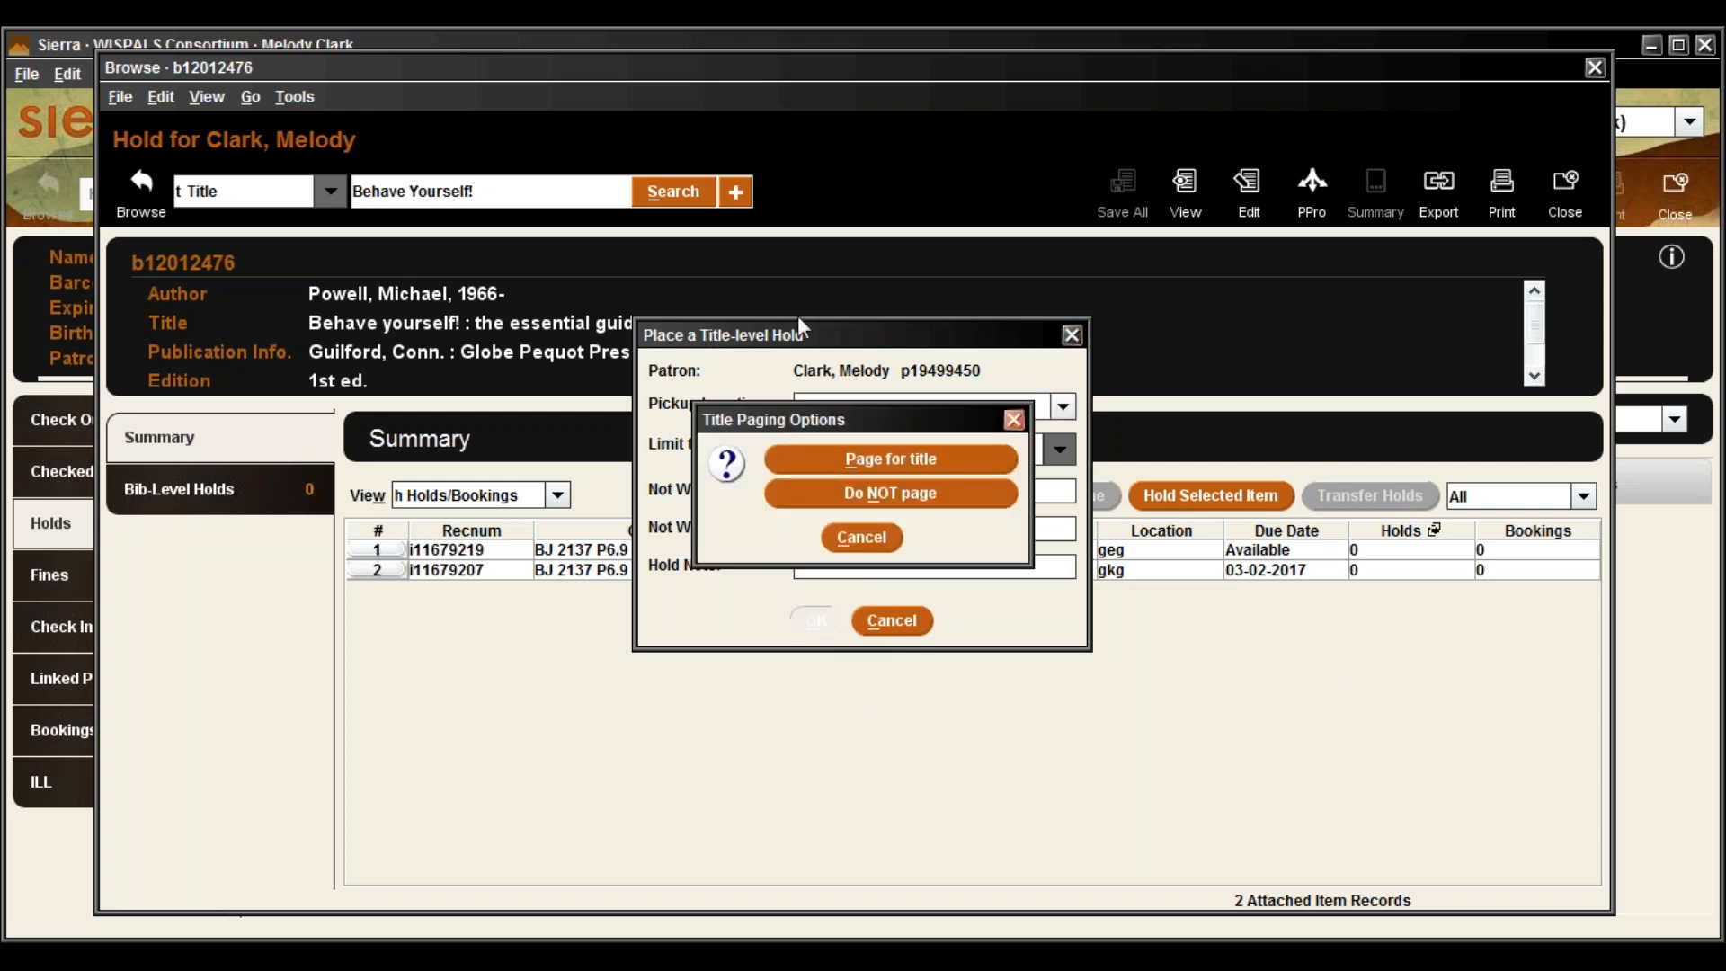
Move the Title Paging Options prompt aside and choose Page for title
drag(875, 405, 558, 678)
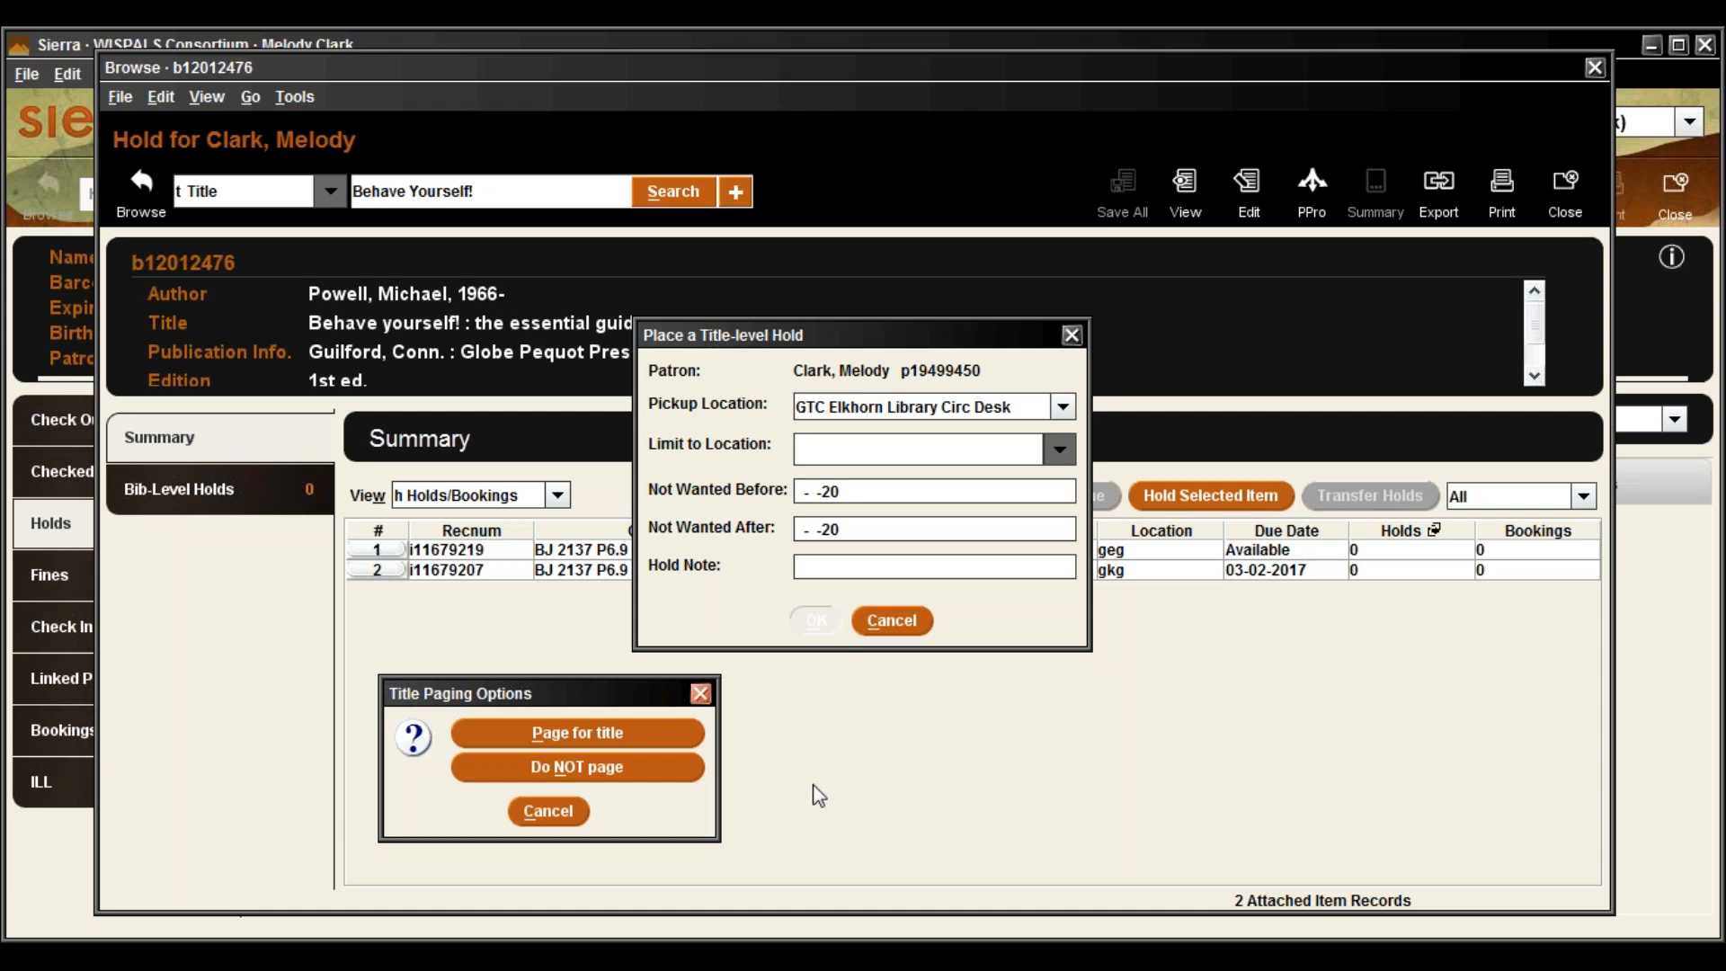
drag(546, 704, 530, 662)
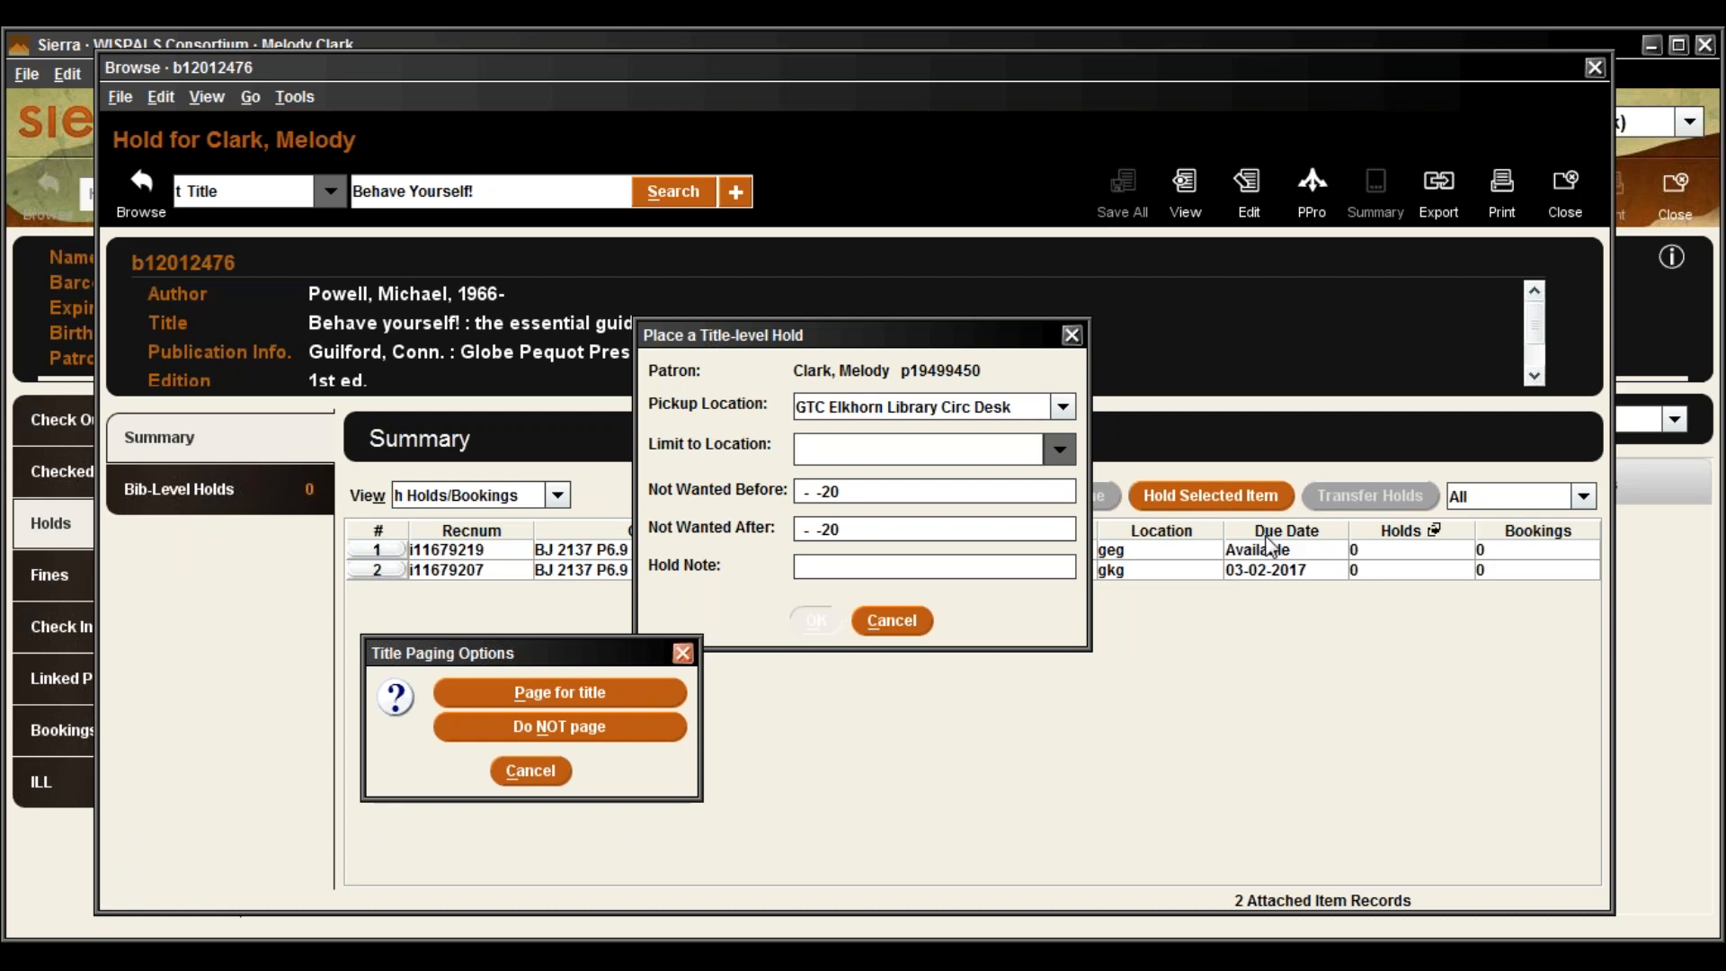
click(500, 690)
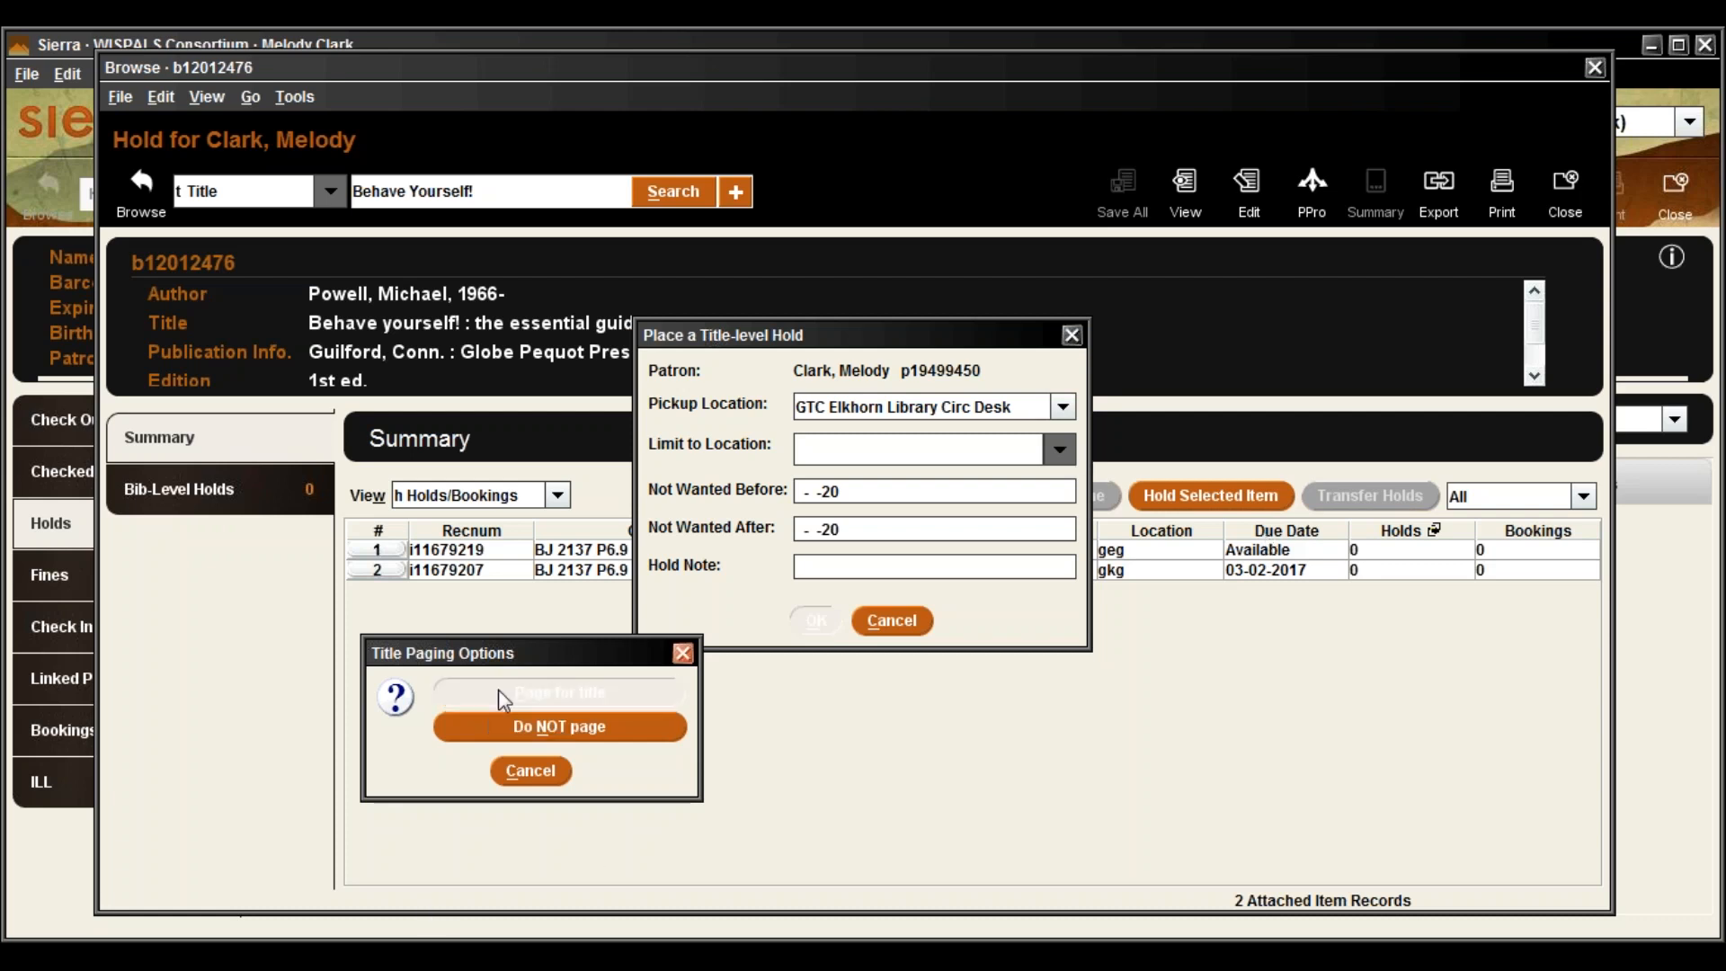
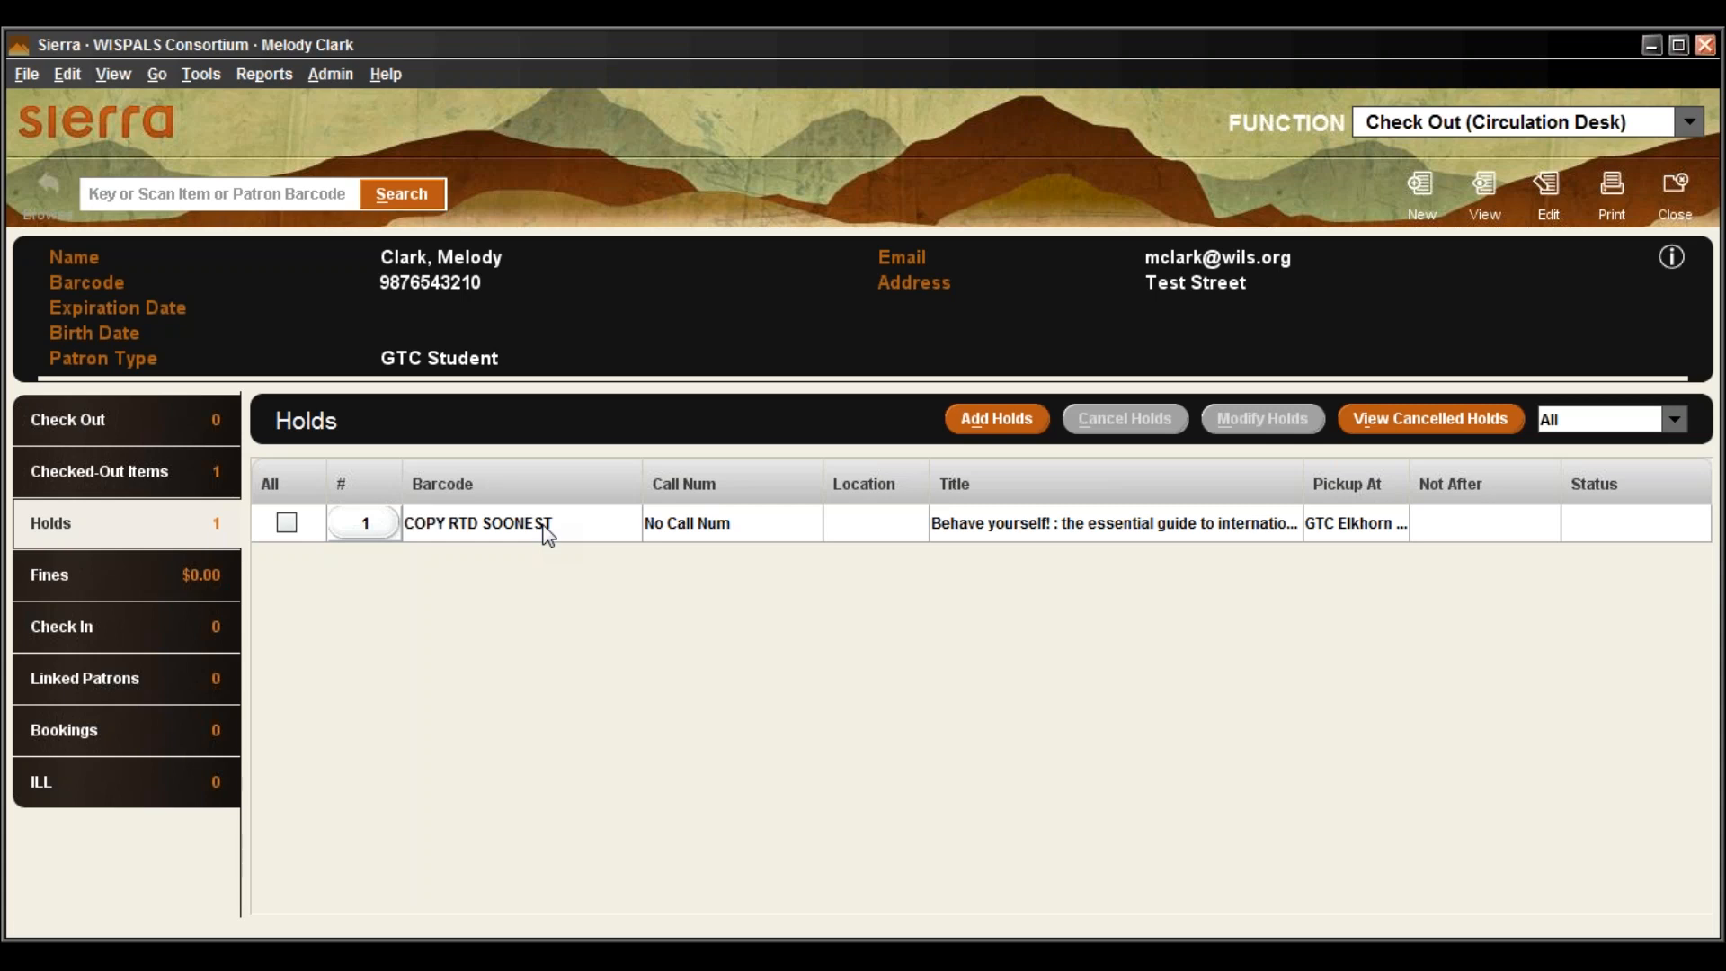
Check the box on the patron's single hold for 'Behave yourself!'
click(1165, 533)
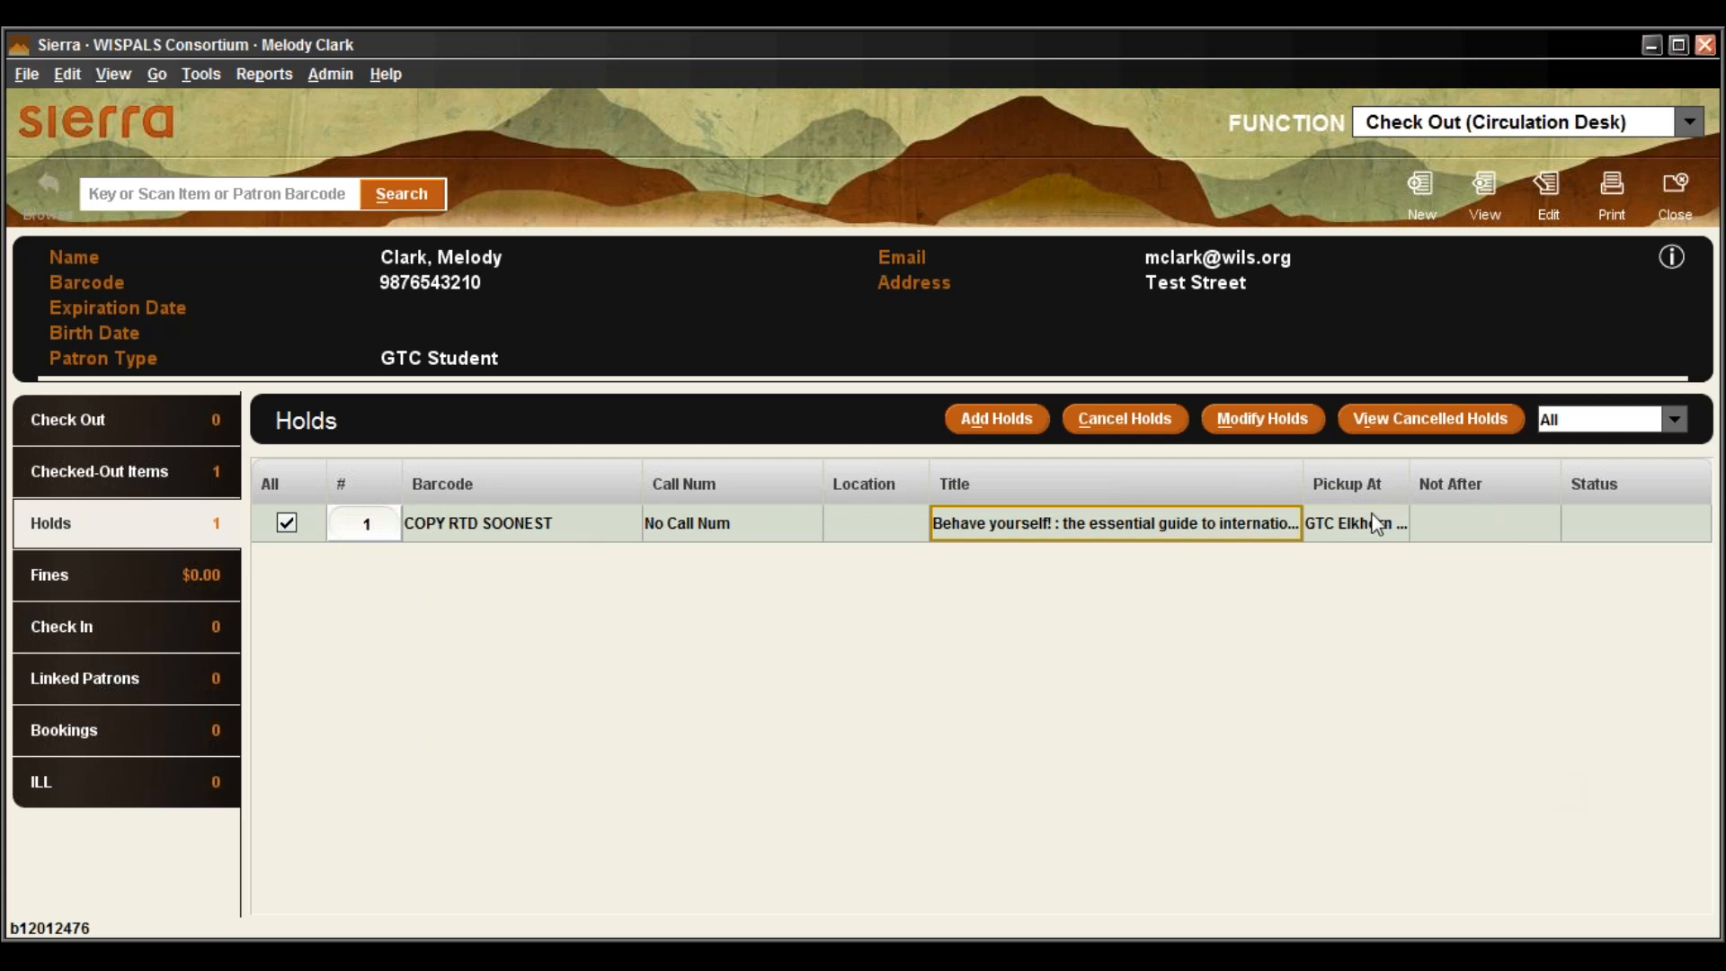
click(1262, 418)
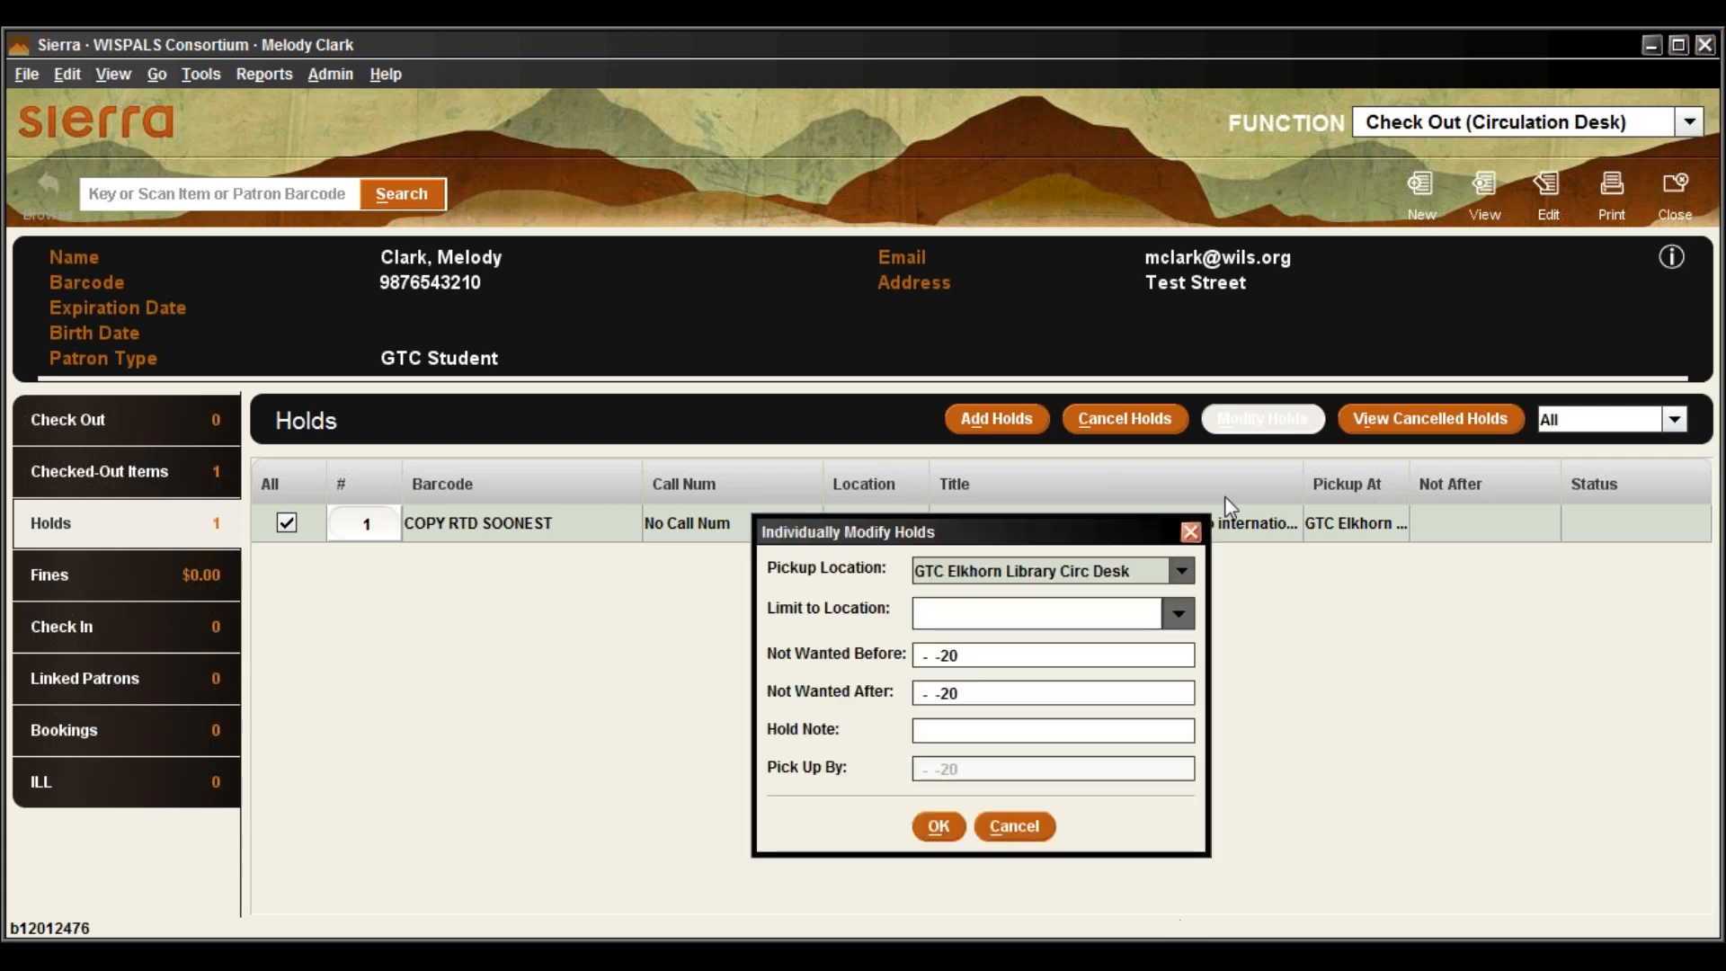
drag(888, 529, 773, 263)
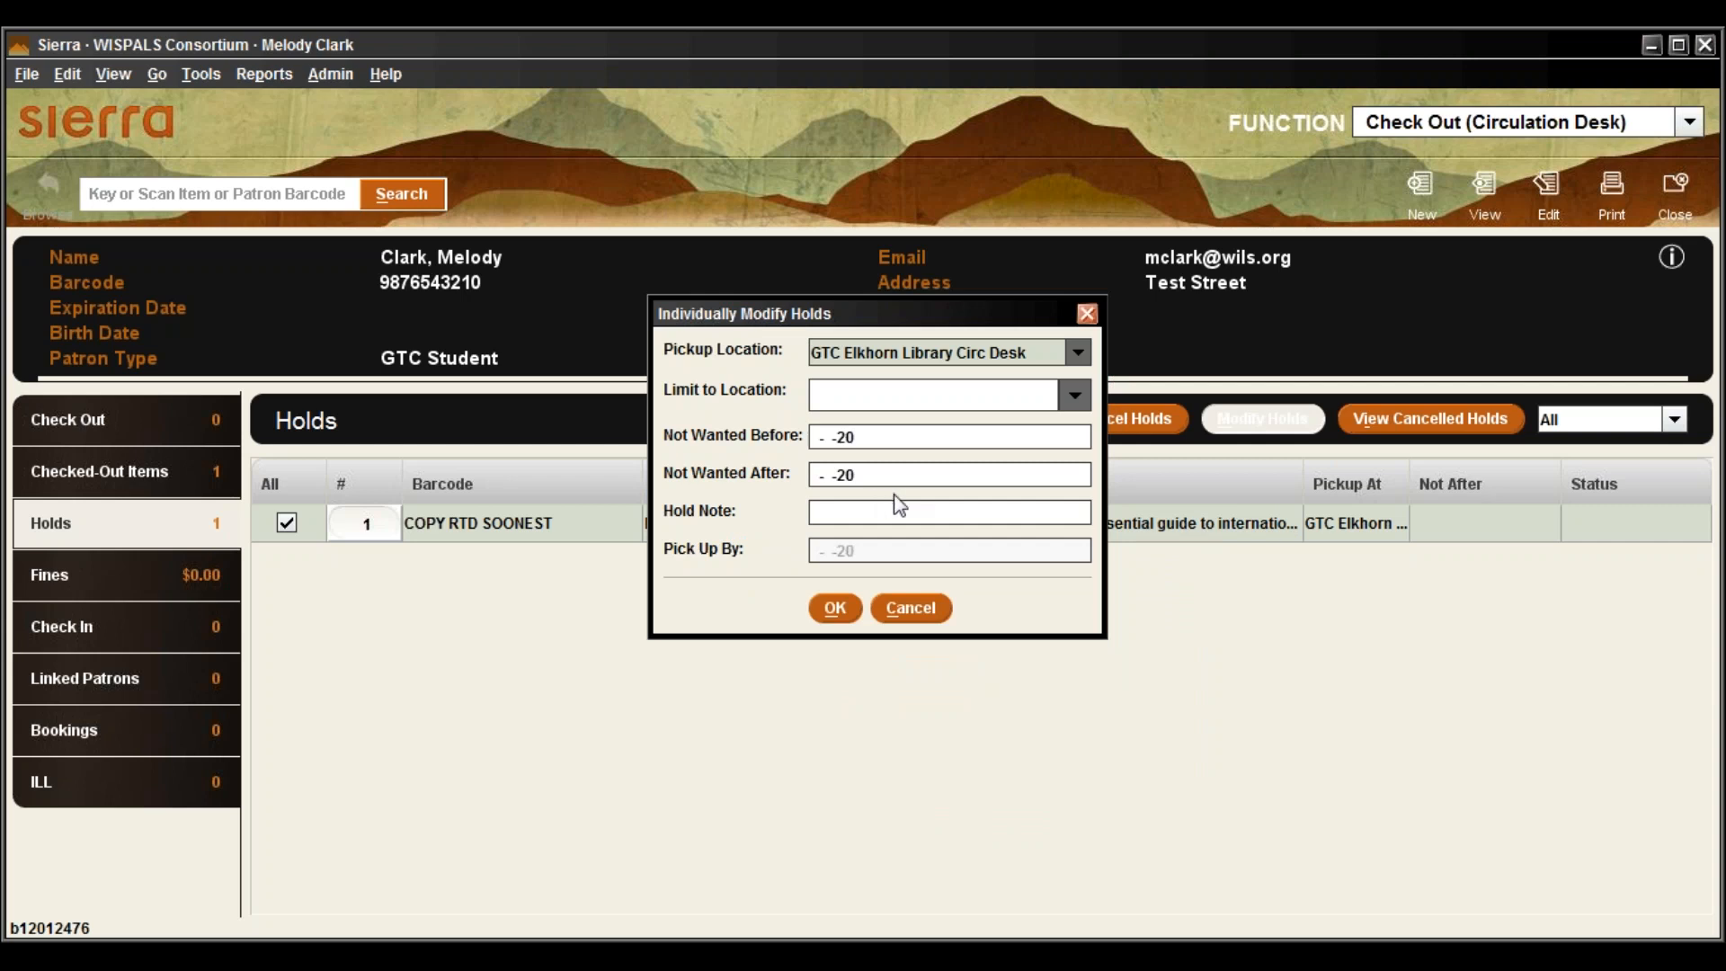
click(899, 606)
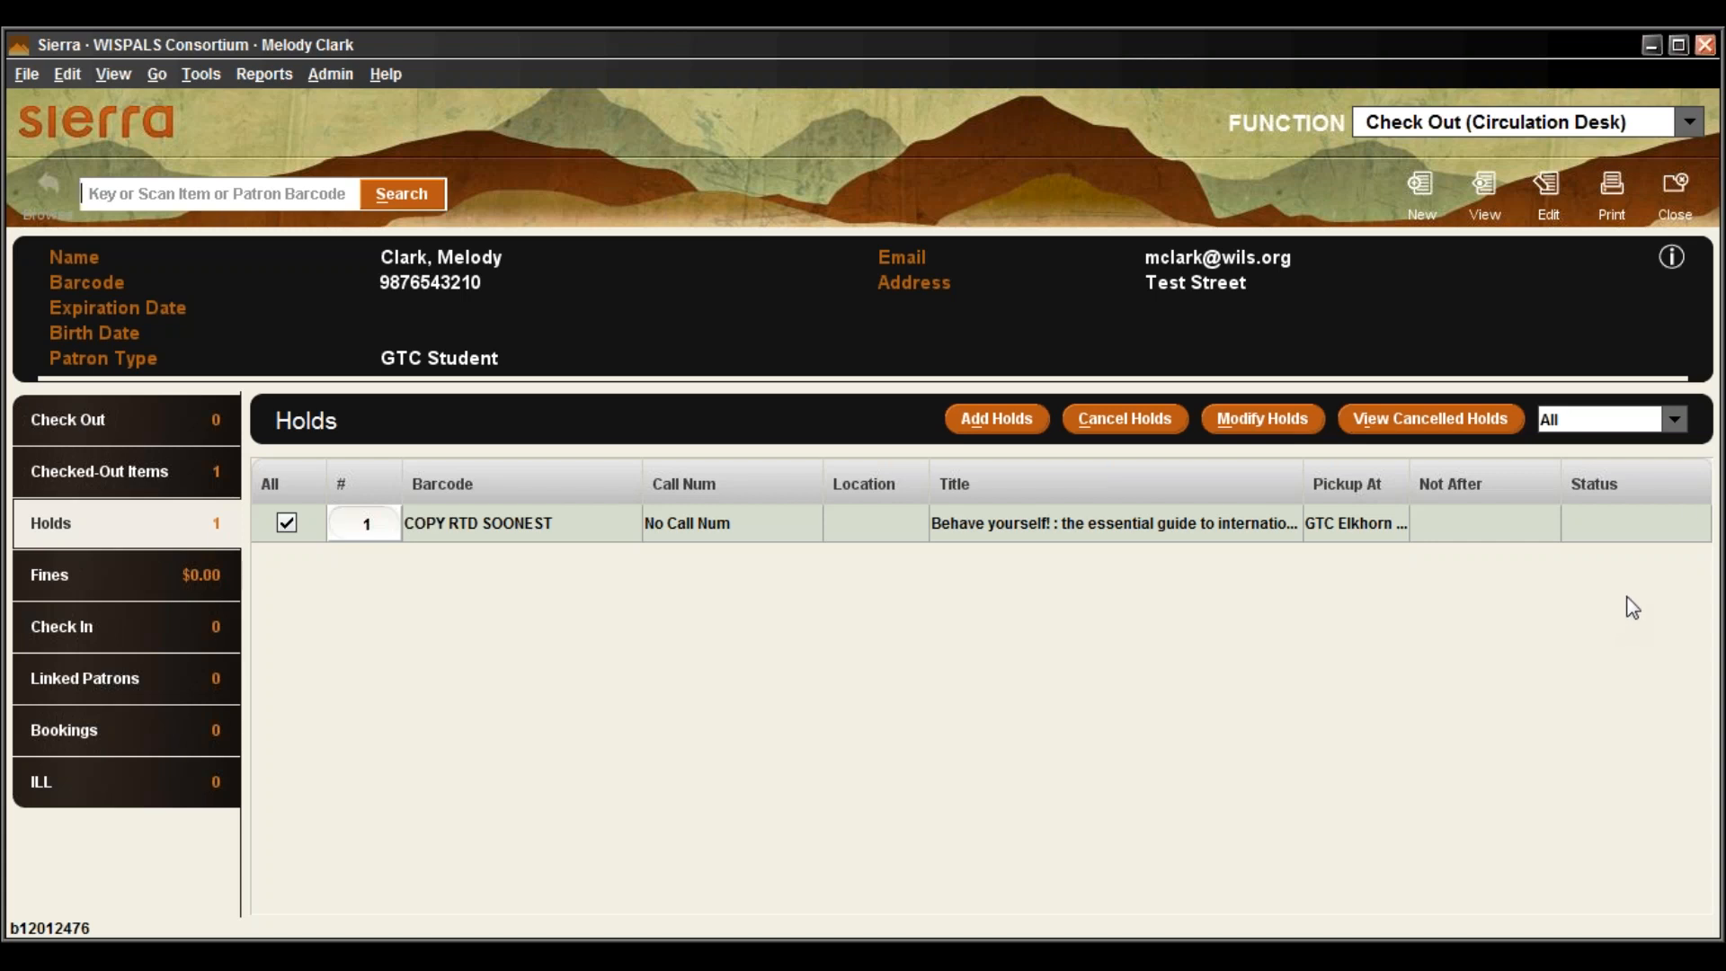
Close the patron's record and choose Catalog from the FUNCTION list
click(1690, 195)
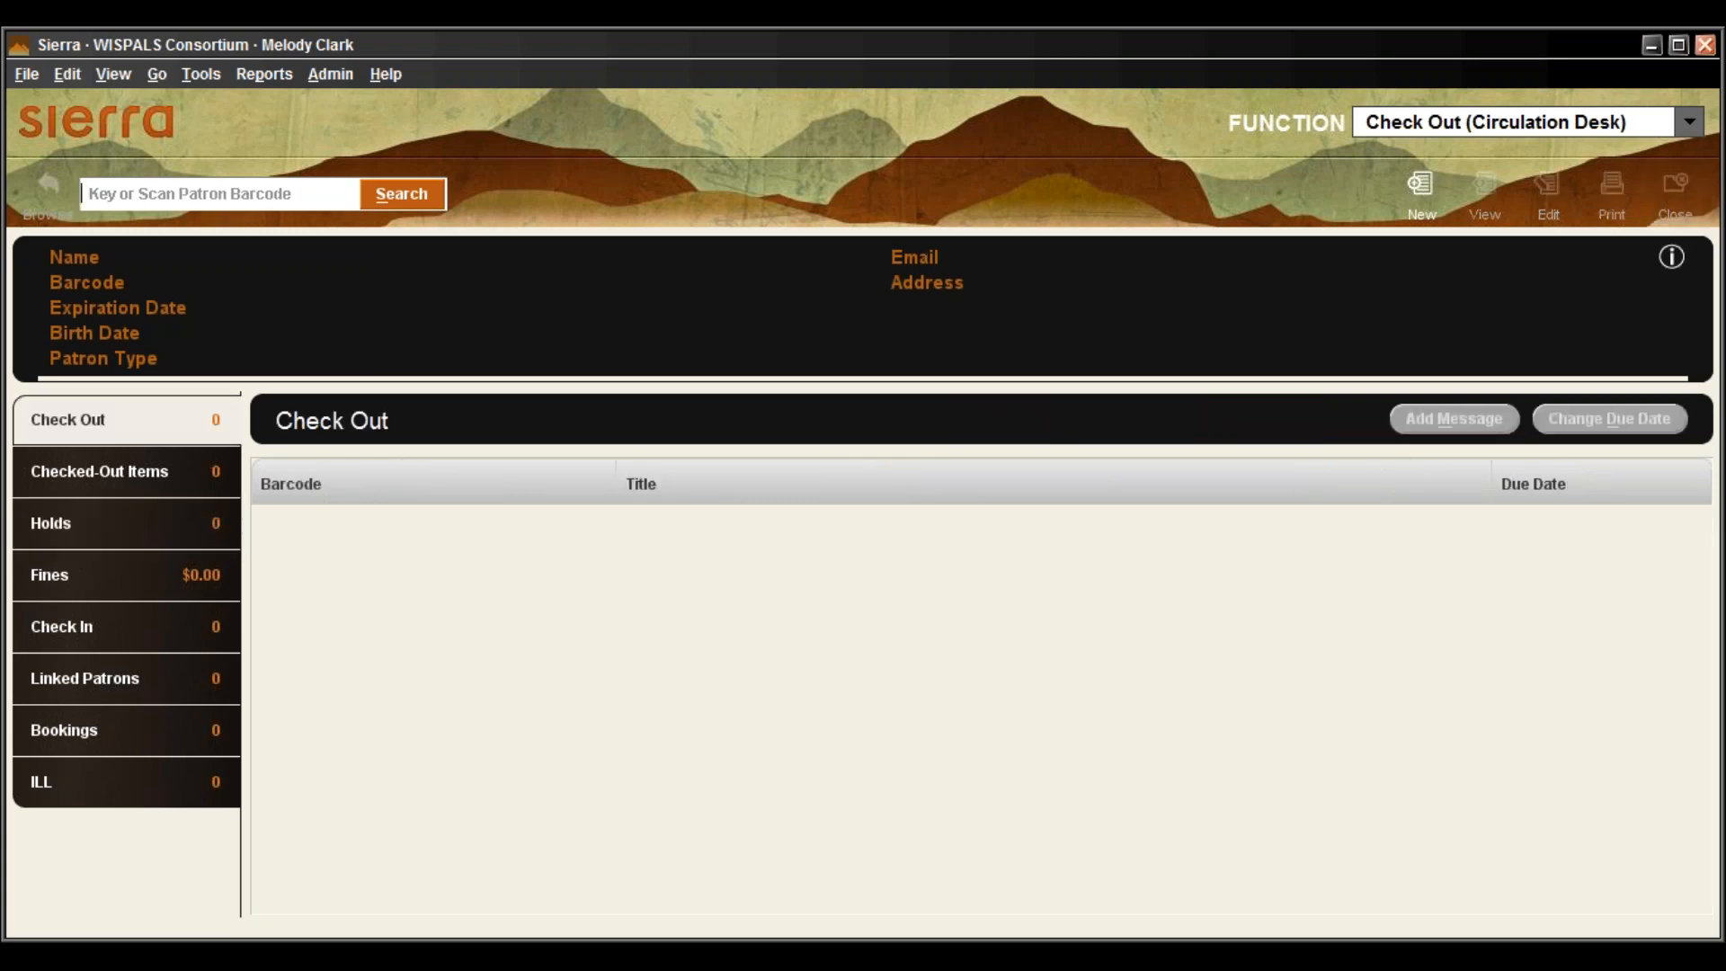
click(1674, 122)
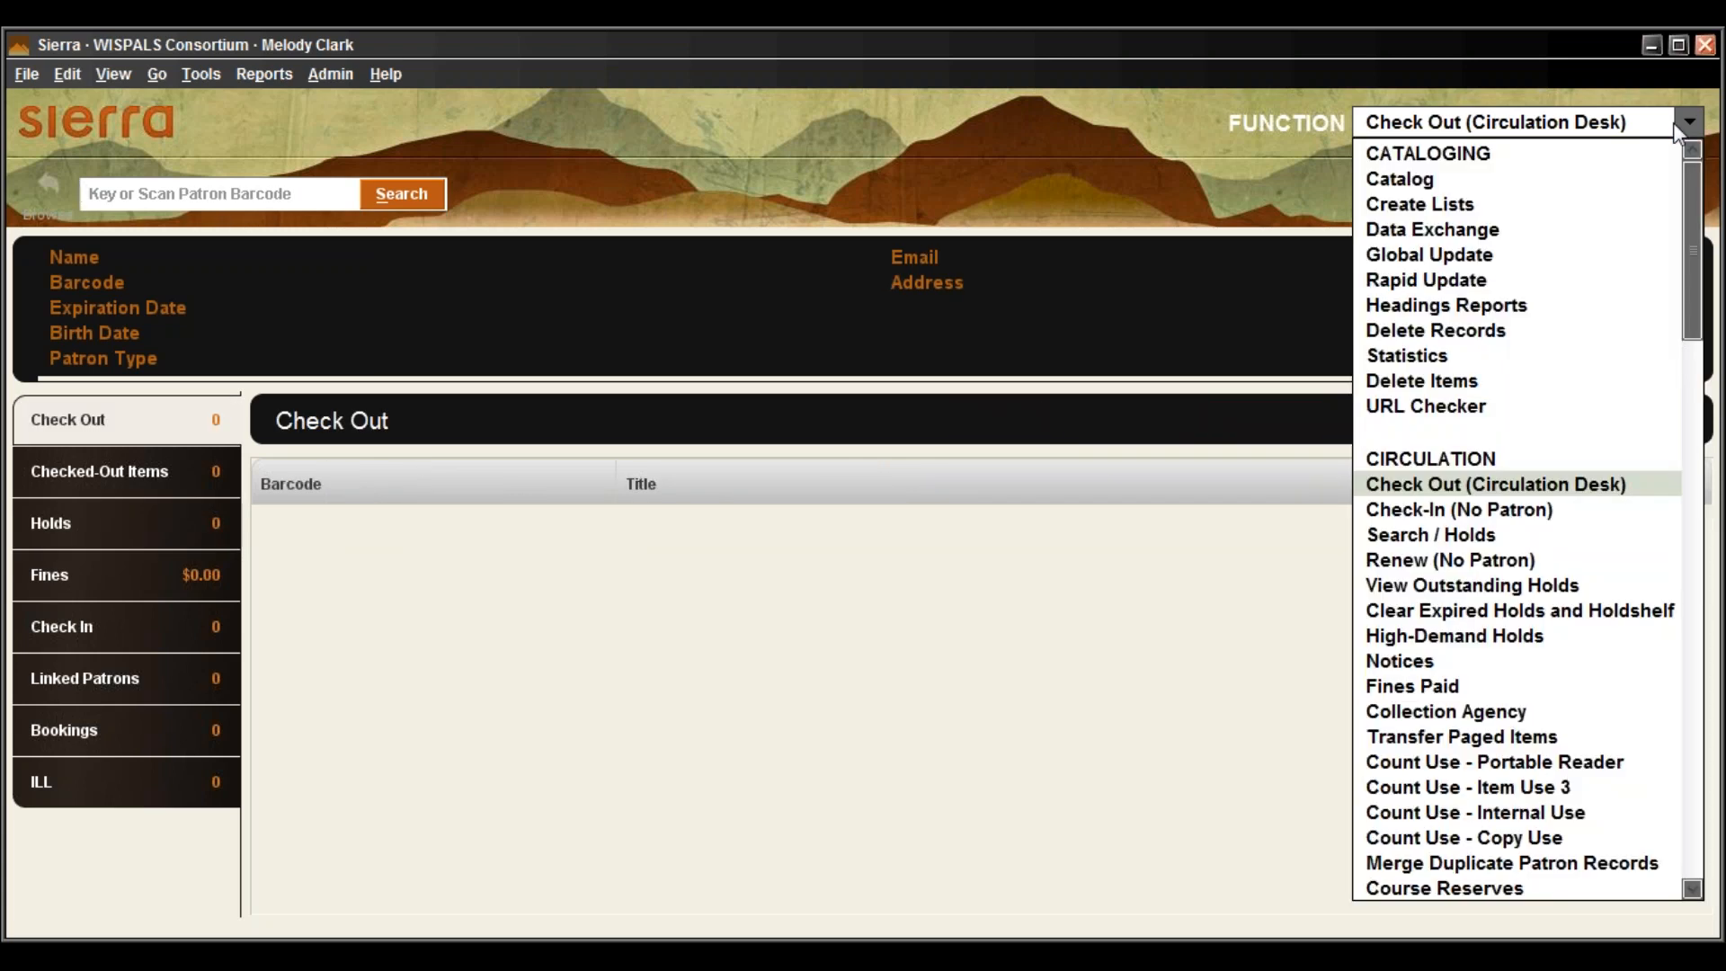
click(1503, 187)
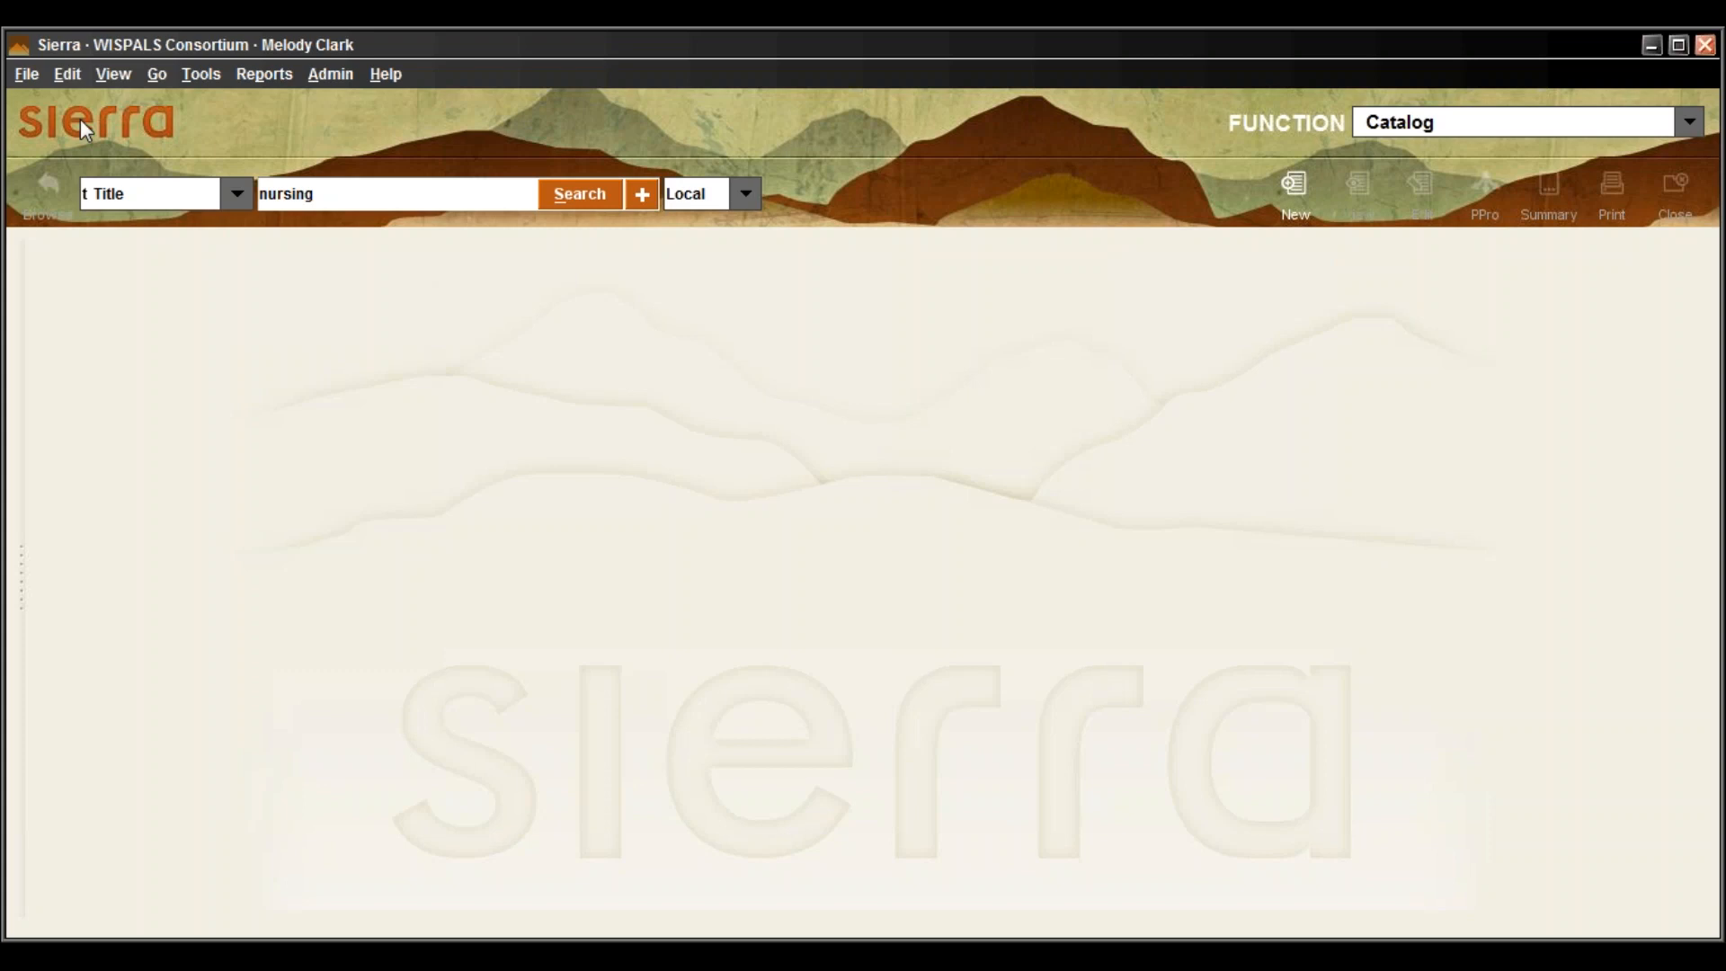
Search titles for 'nursing', open Career opportunities in health care, and view its bib-level holds
click(592, 200)
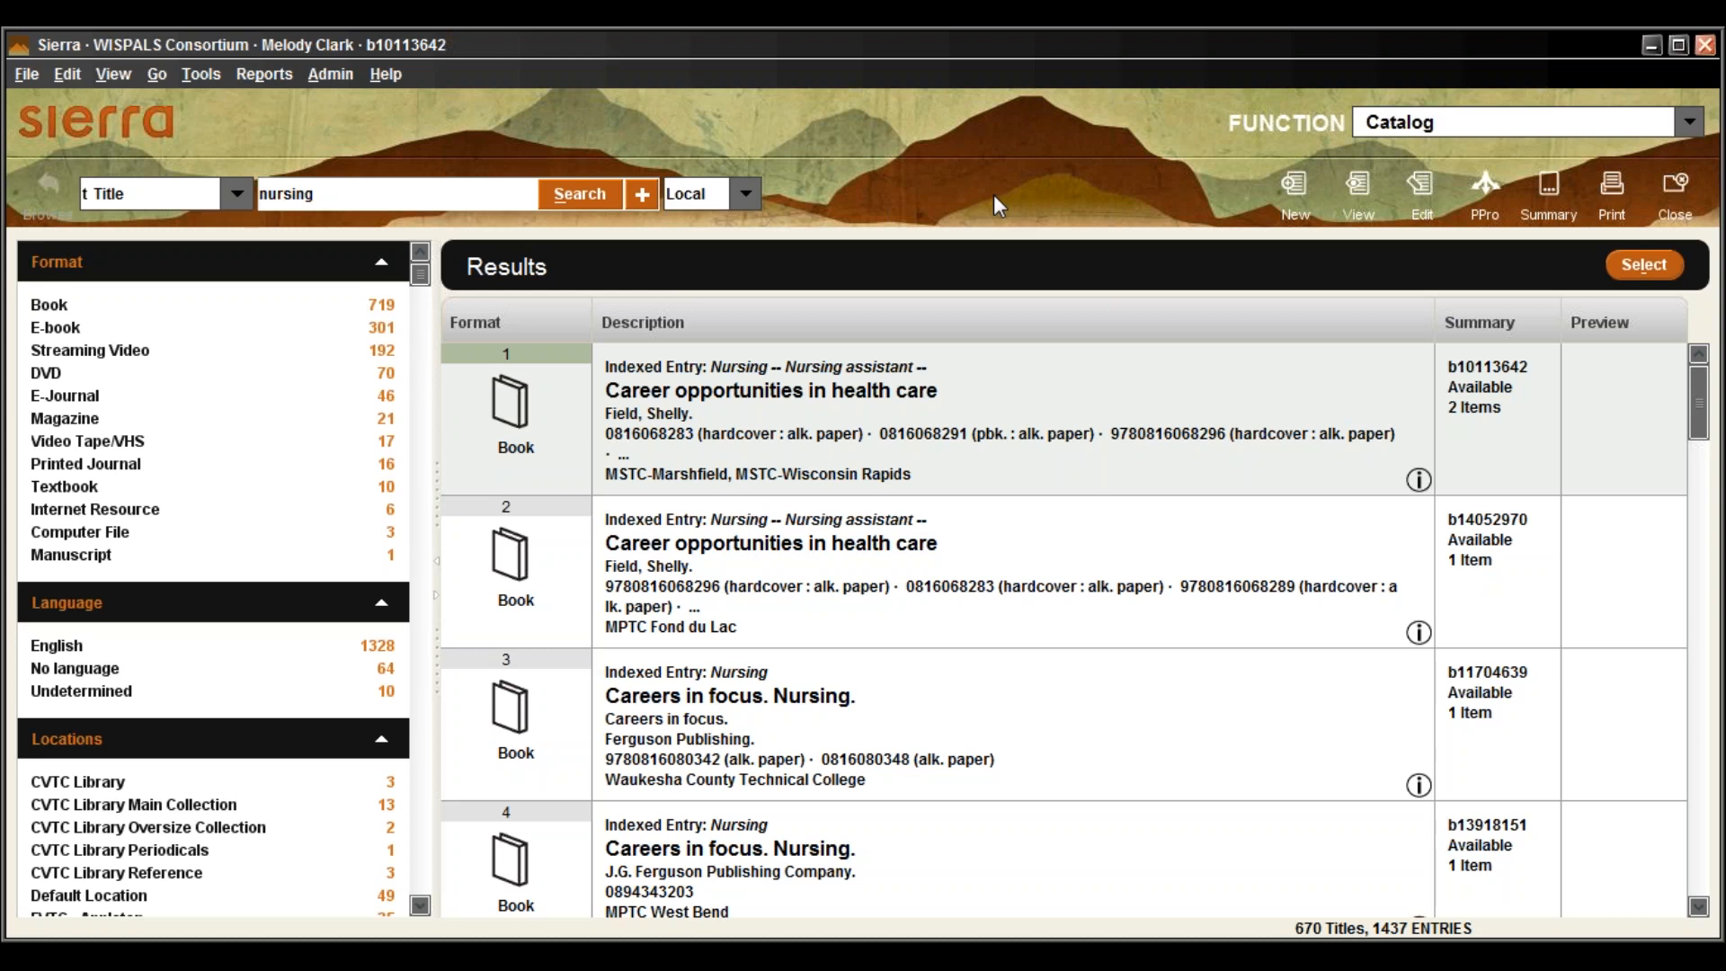
double_click(1019, 389)
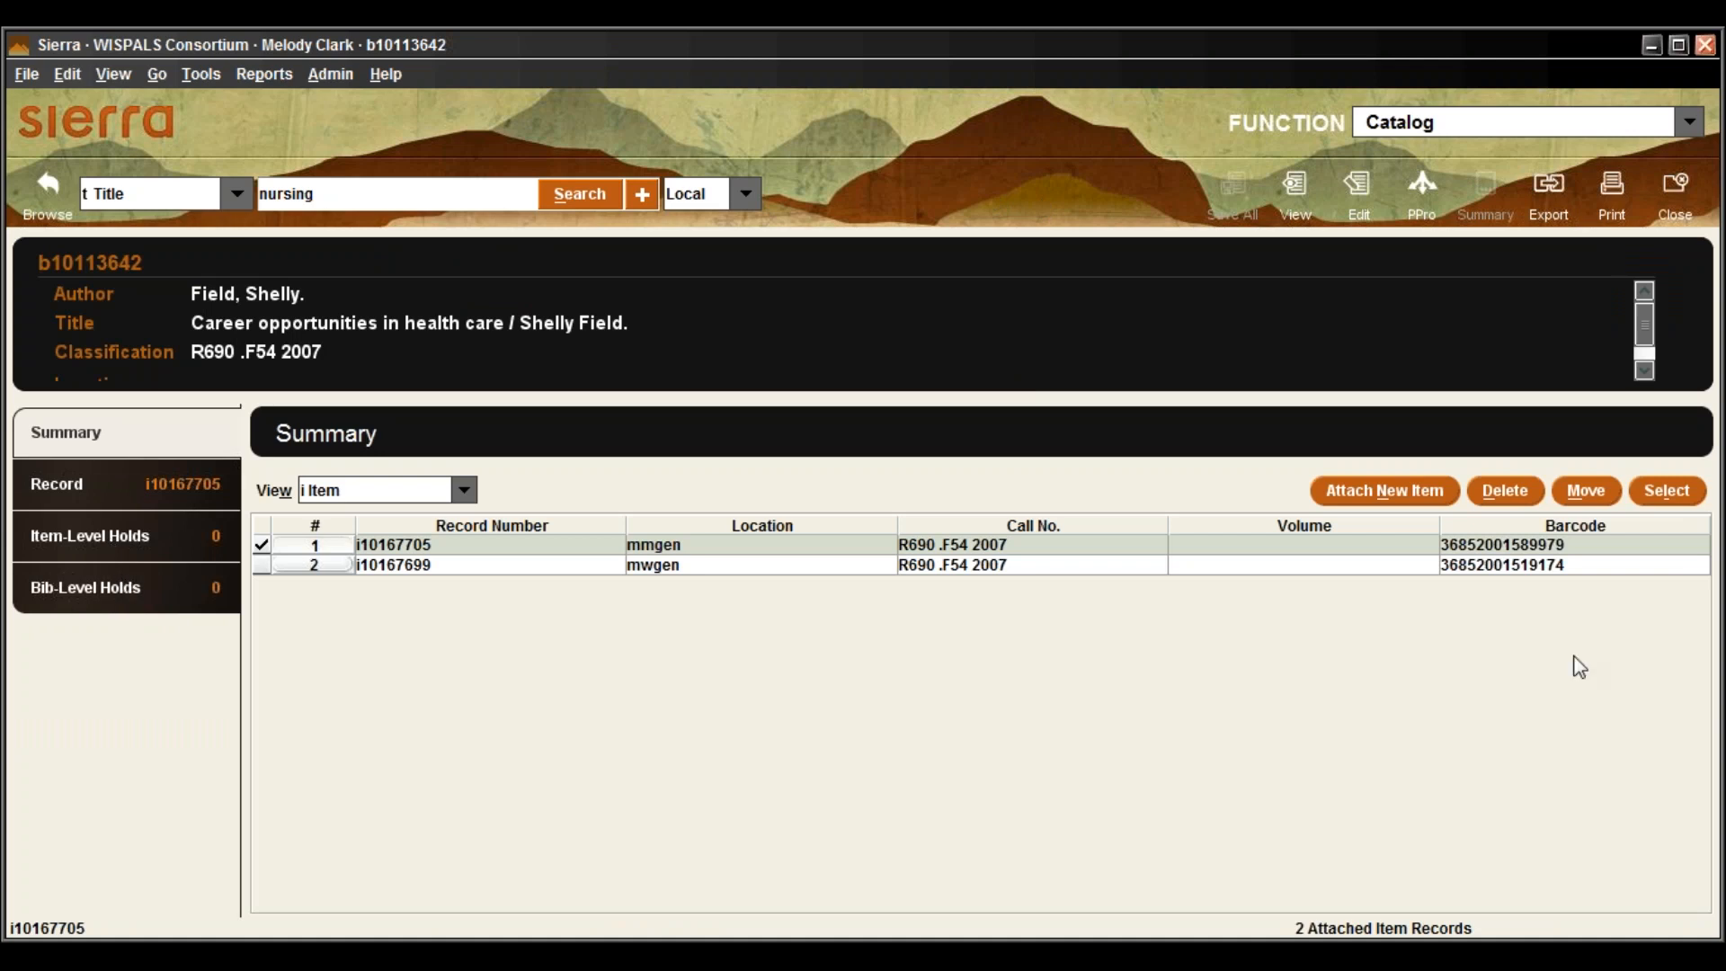
click(431, 566)
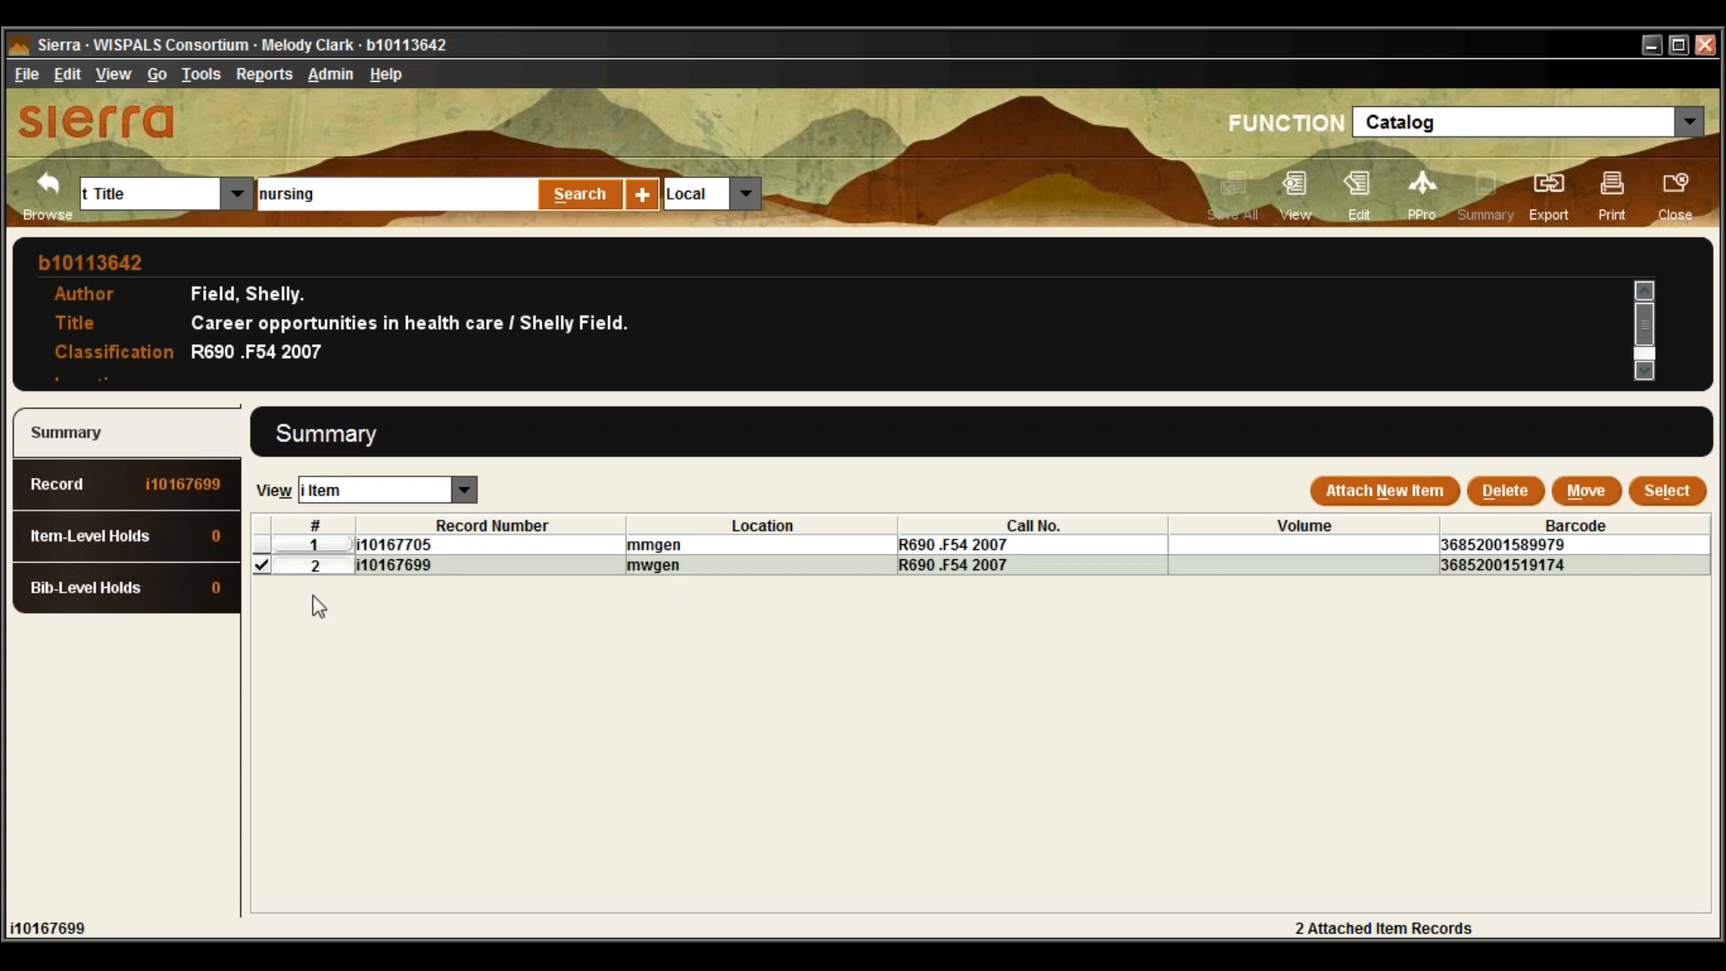
click(431, 551)
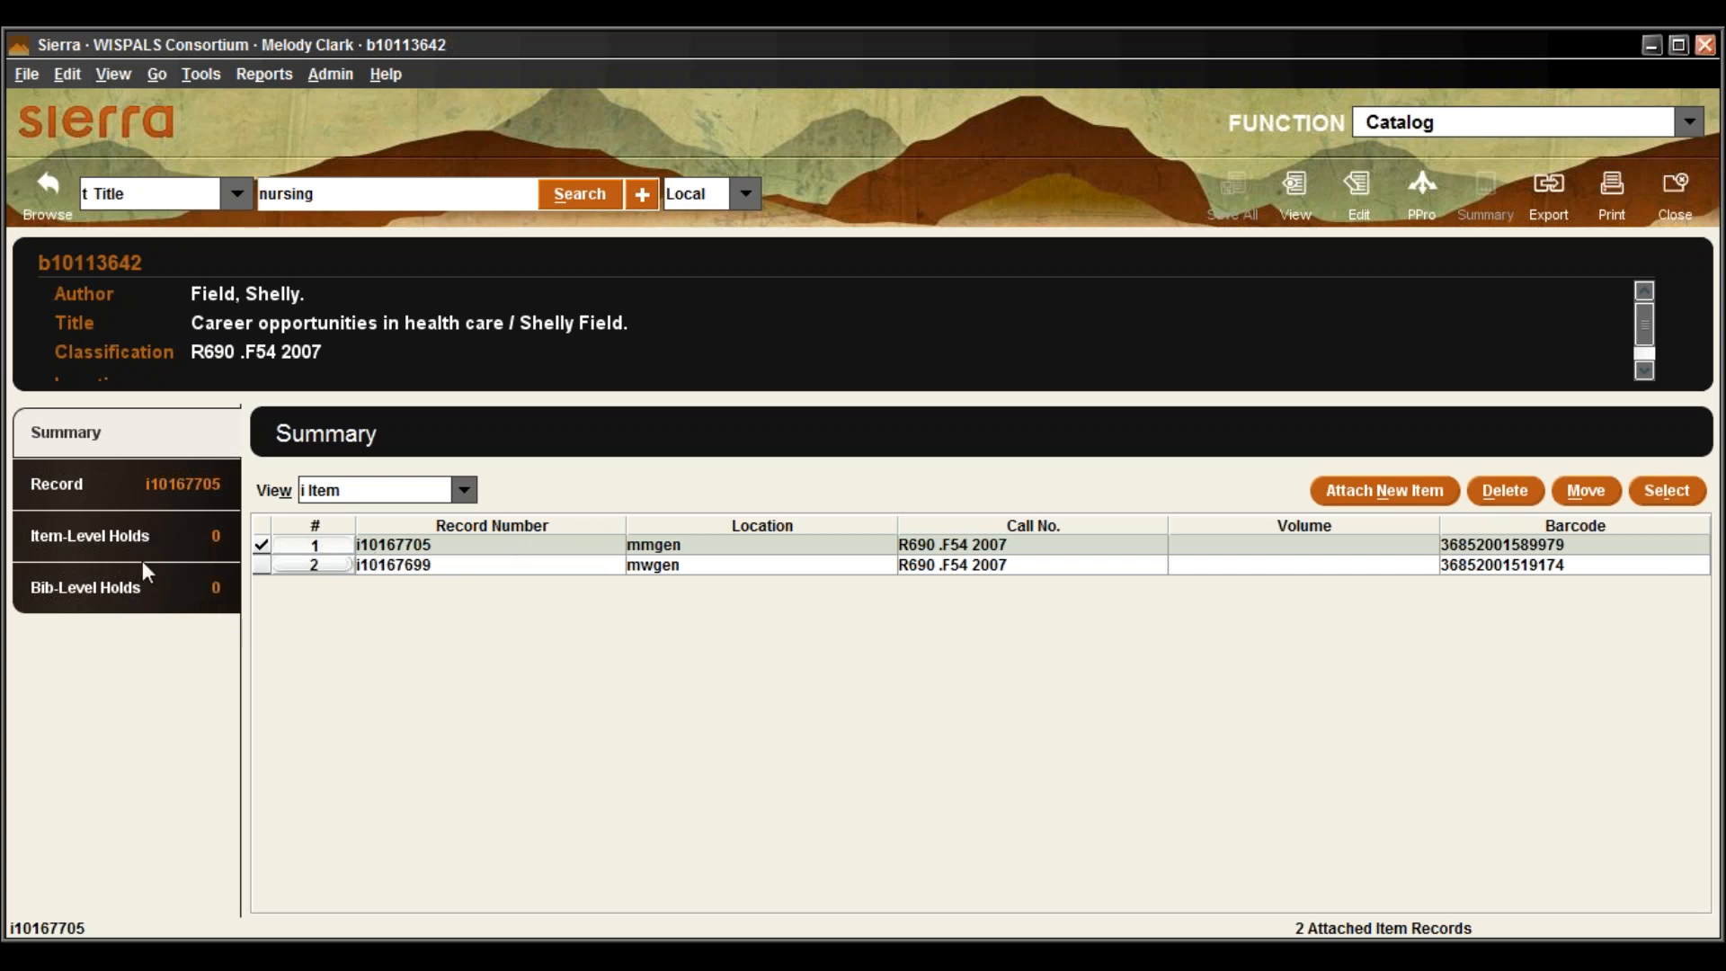
click(121, 591)
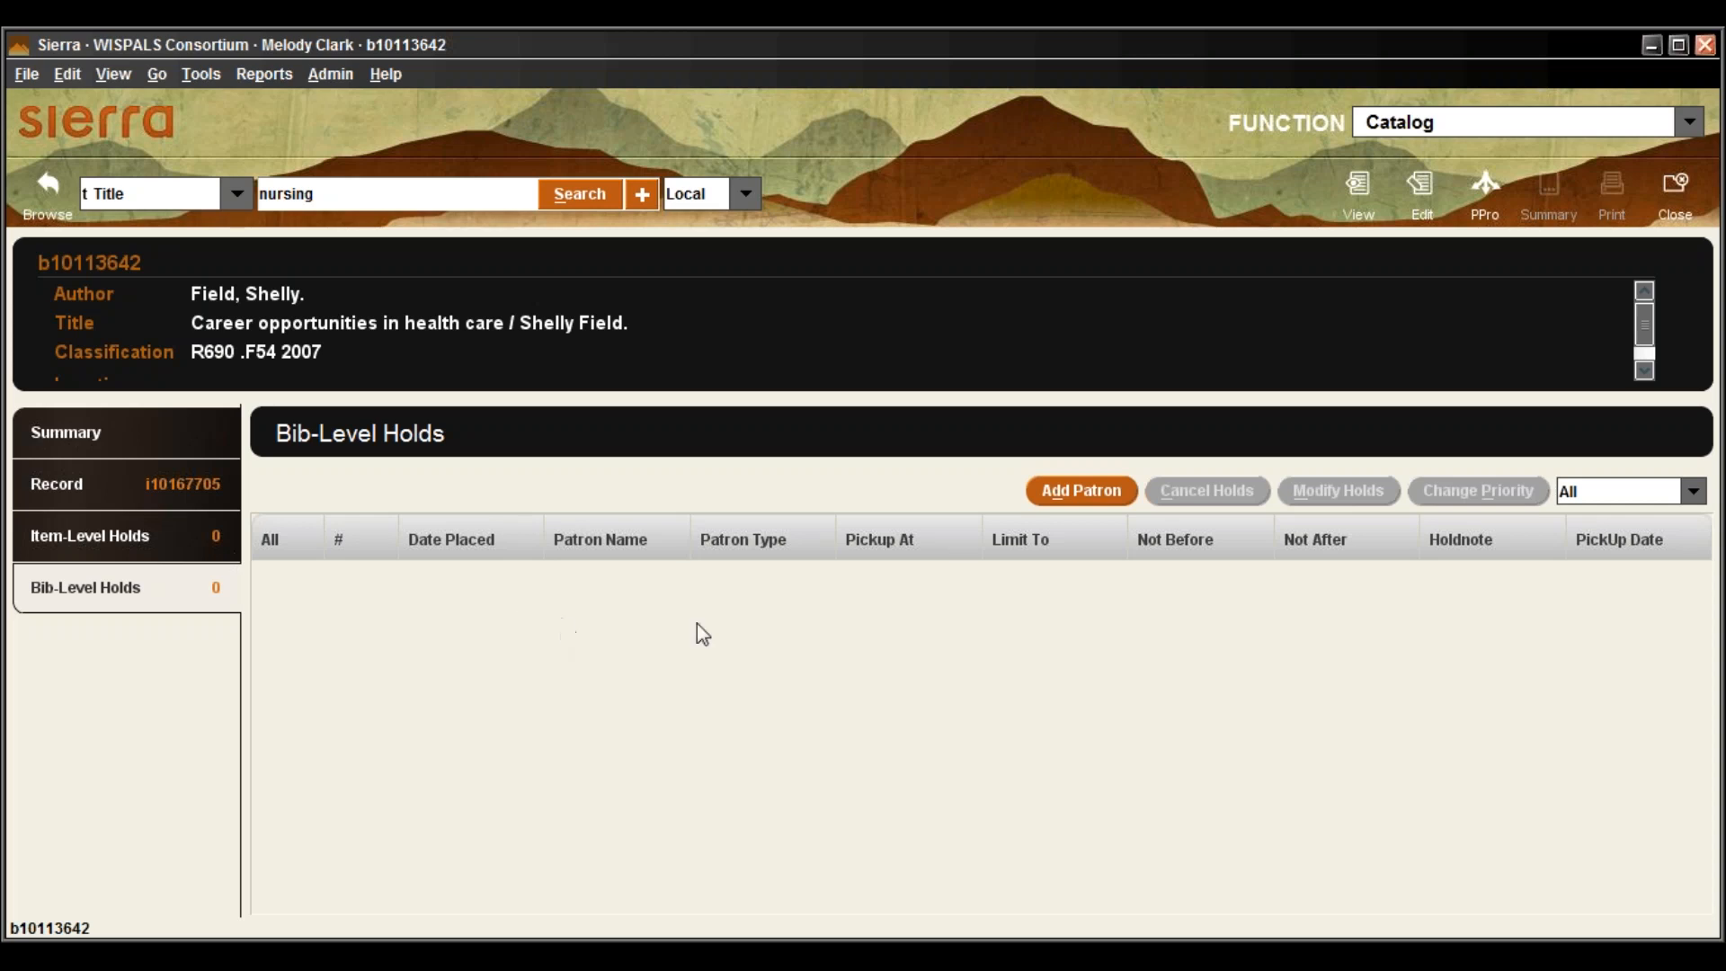
click(1068, 495)
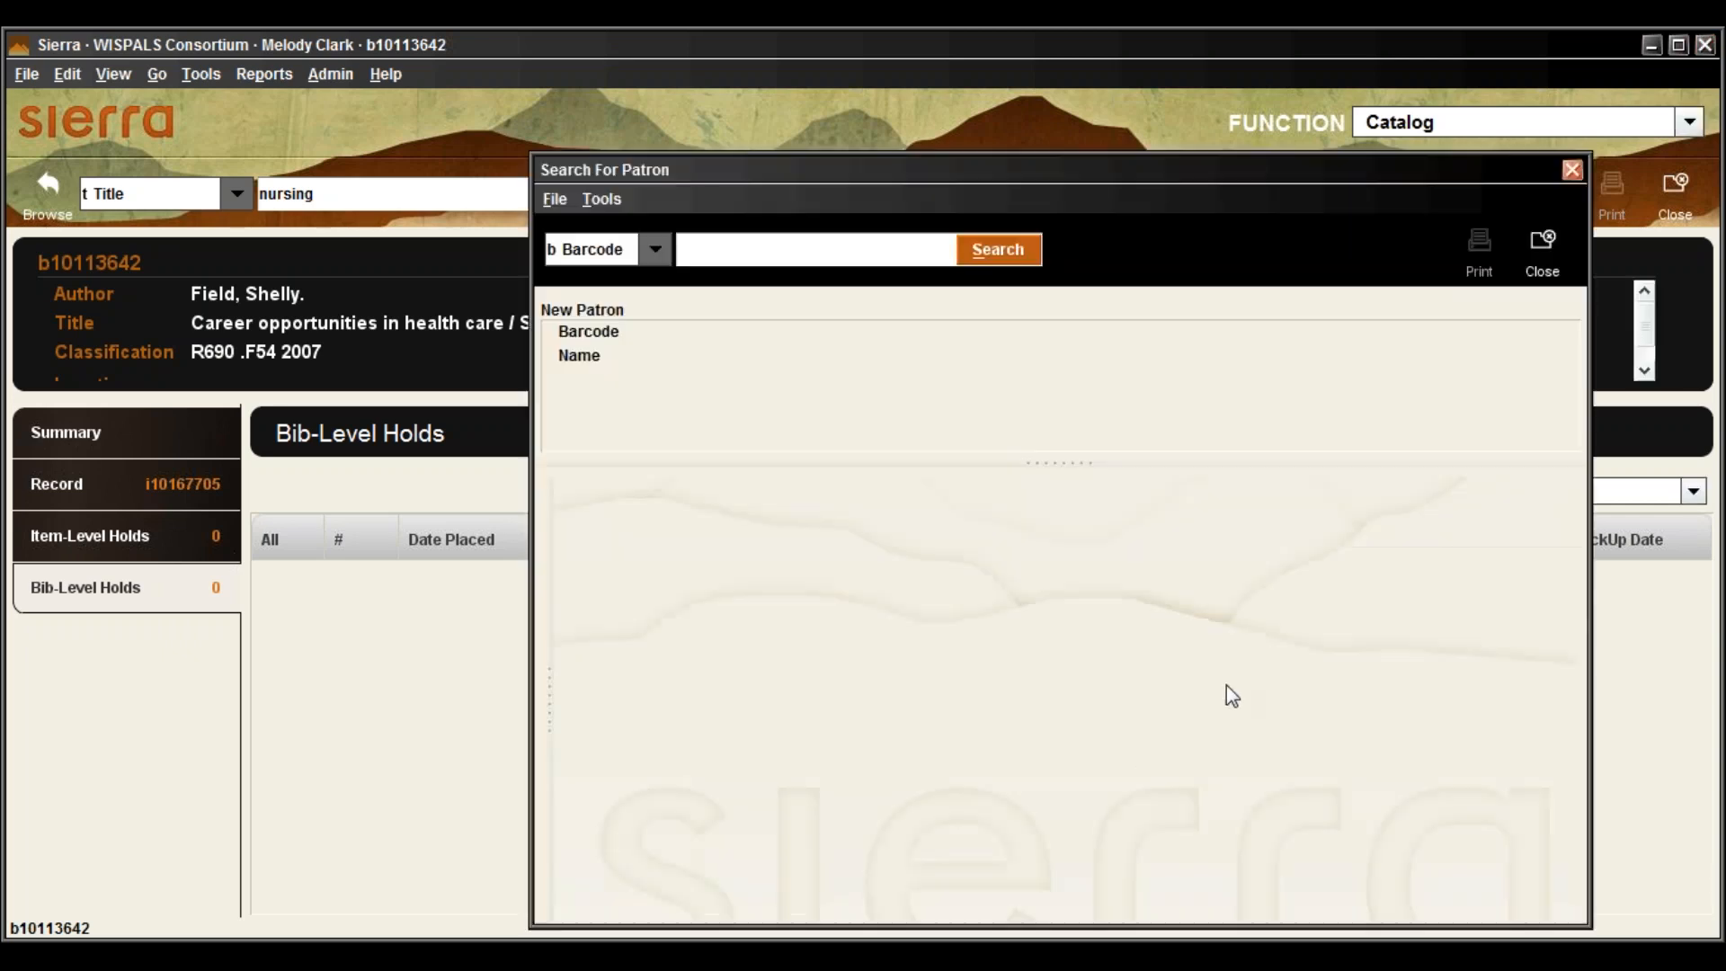
click(655, 249)
click(595, 326)
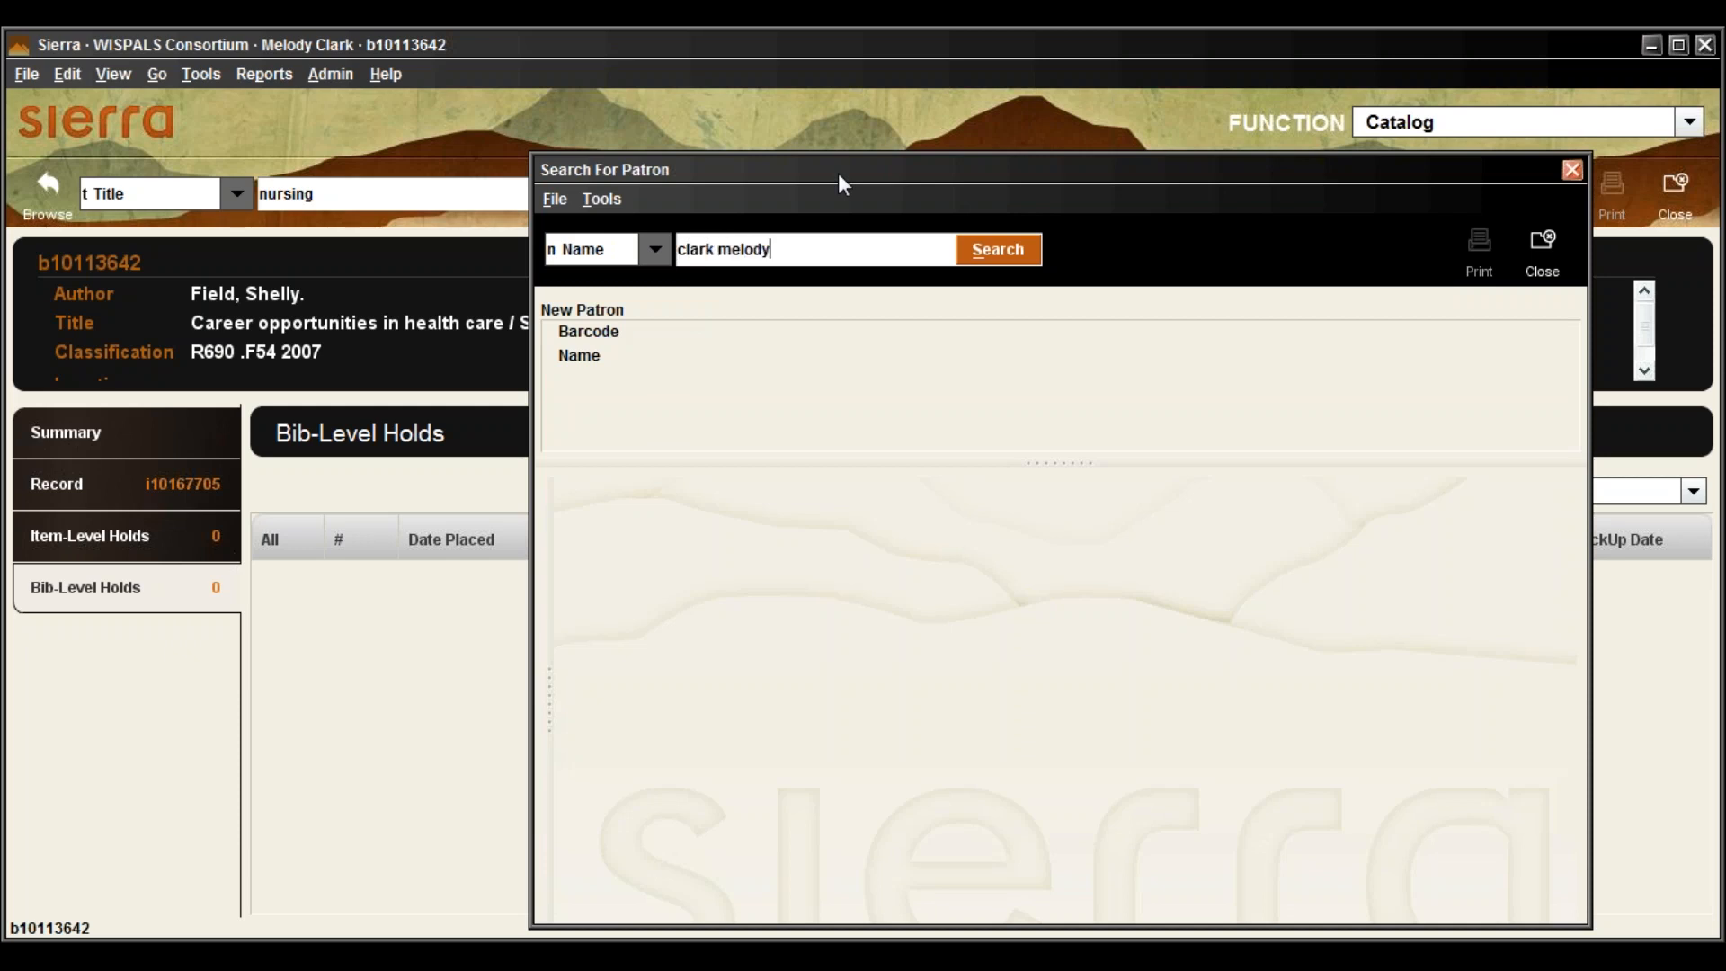
key(Return)
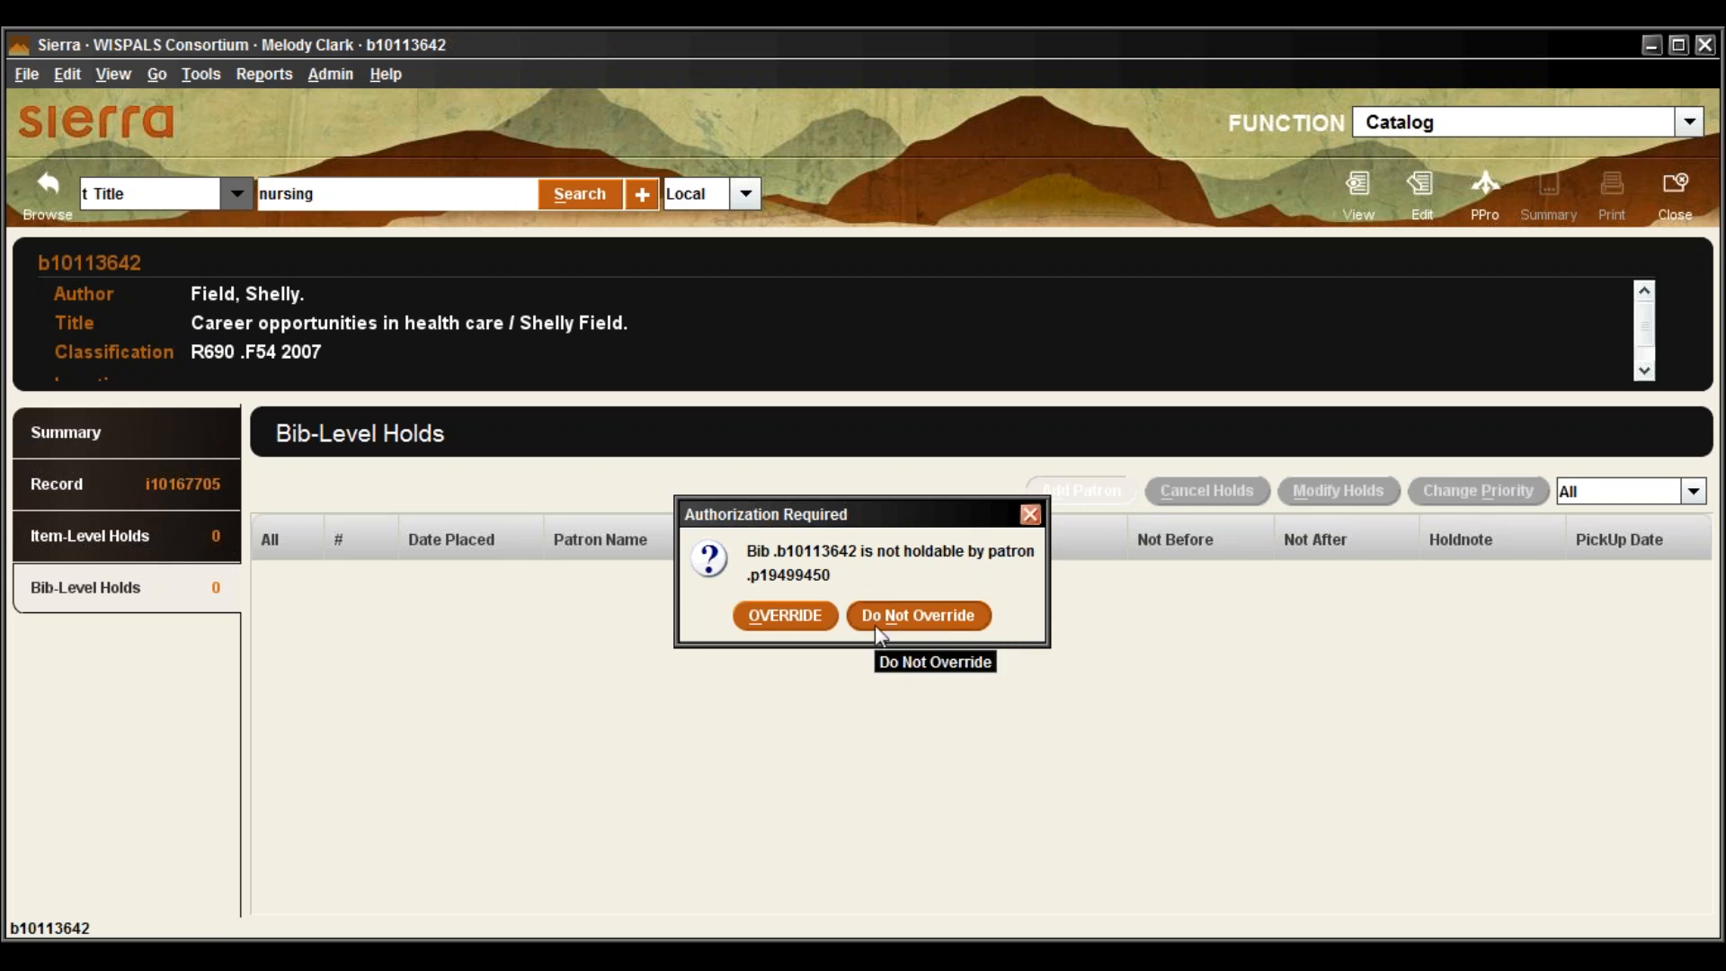
click(897, 632)
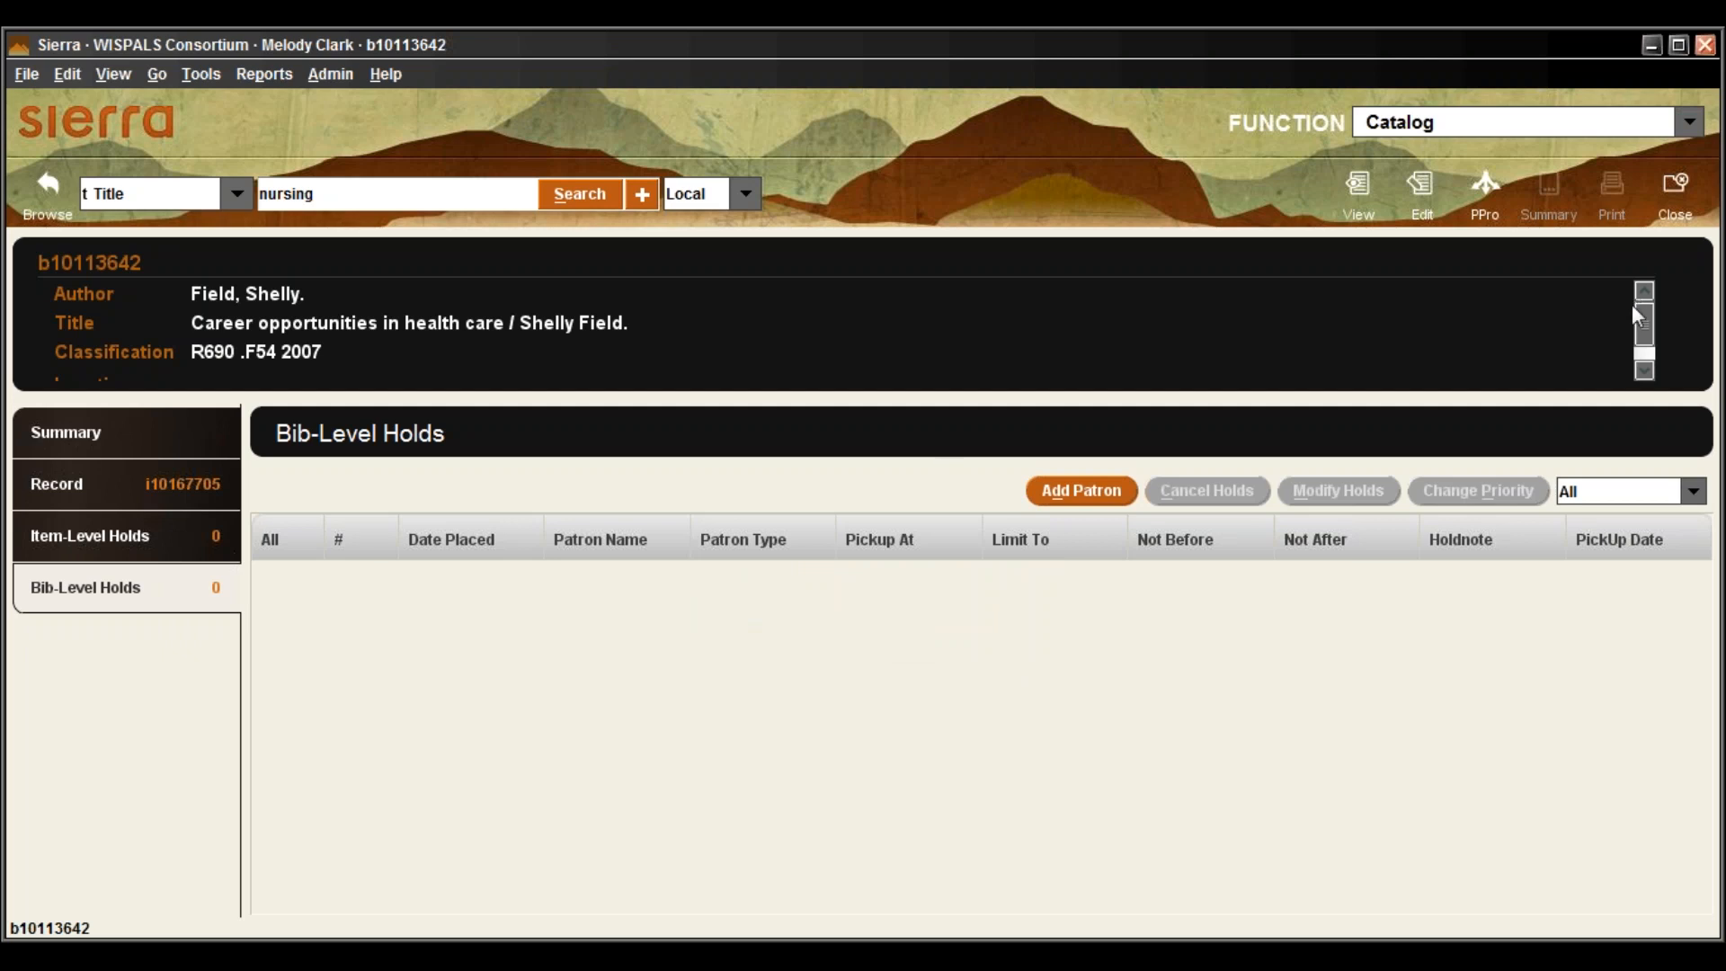
Close the Career opportunities in health care record and rerun the 'nursing' title search
drag(1645, 313, 1656, 334)
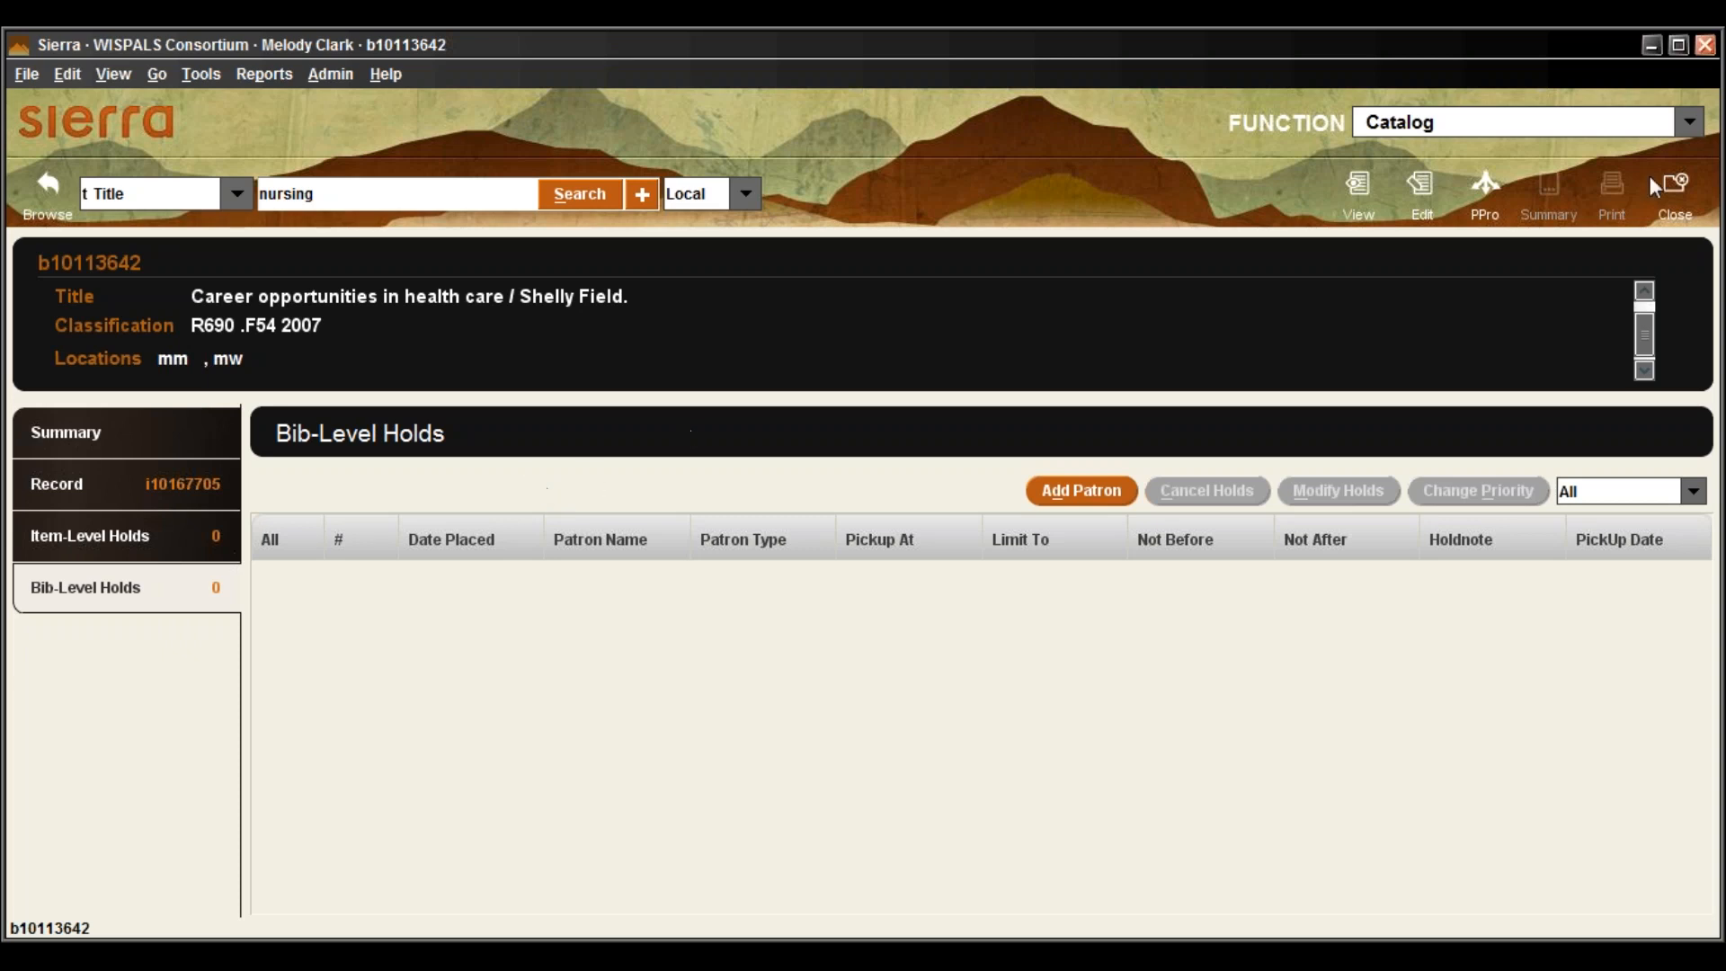
click(1691, 203)
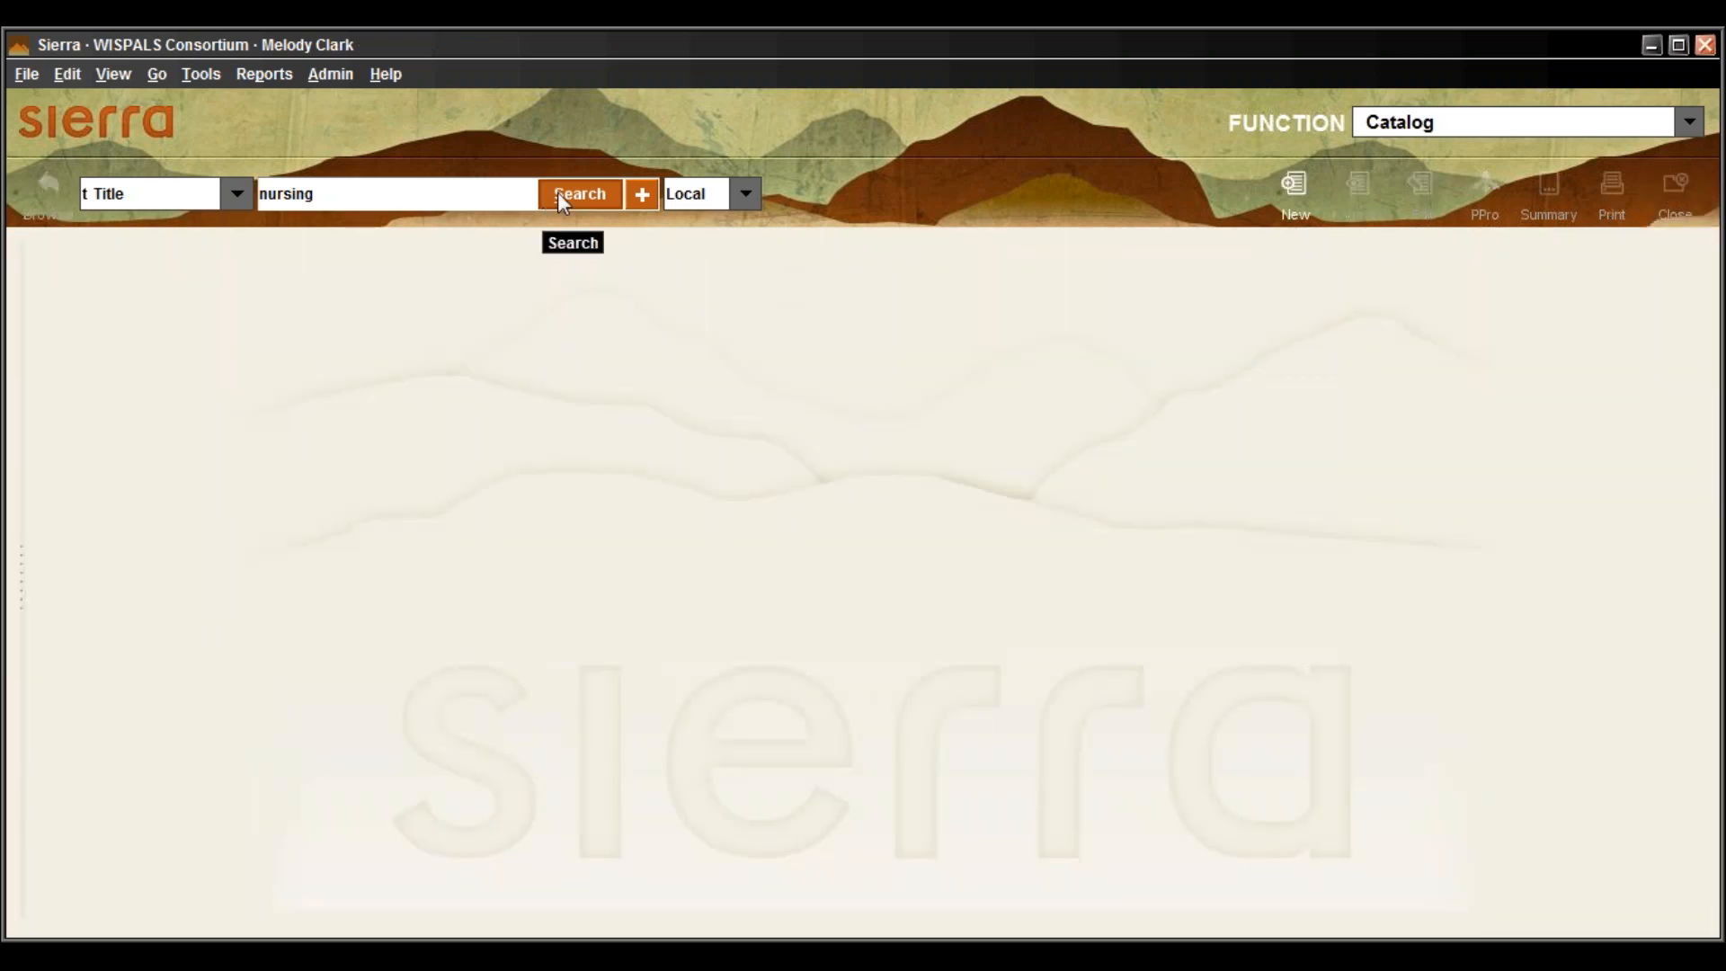
click(560, 193)
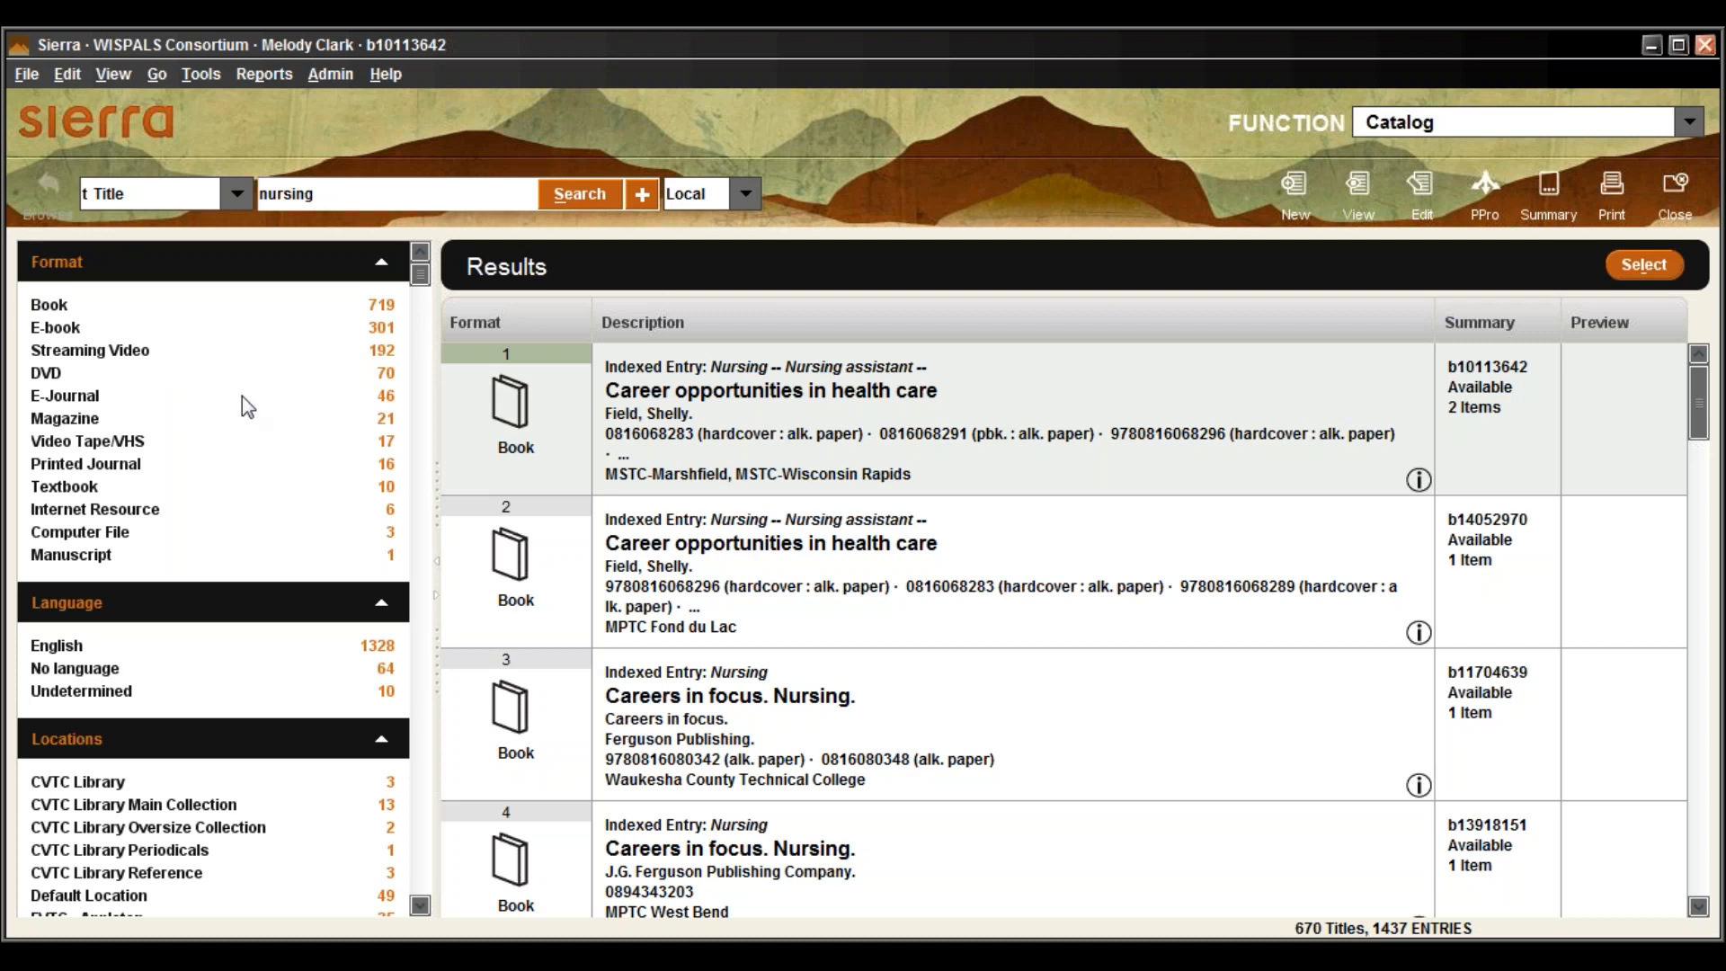
scroll(242, 403, down, 5)
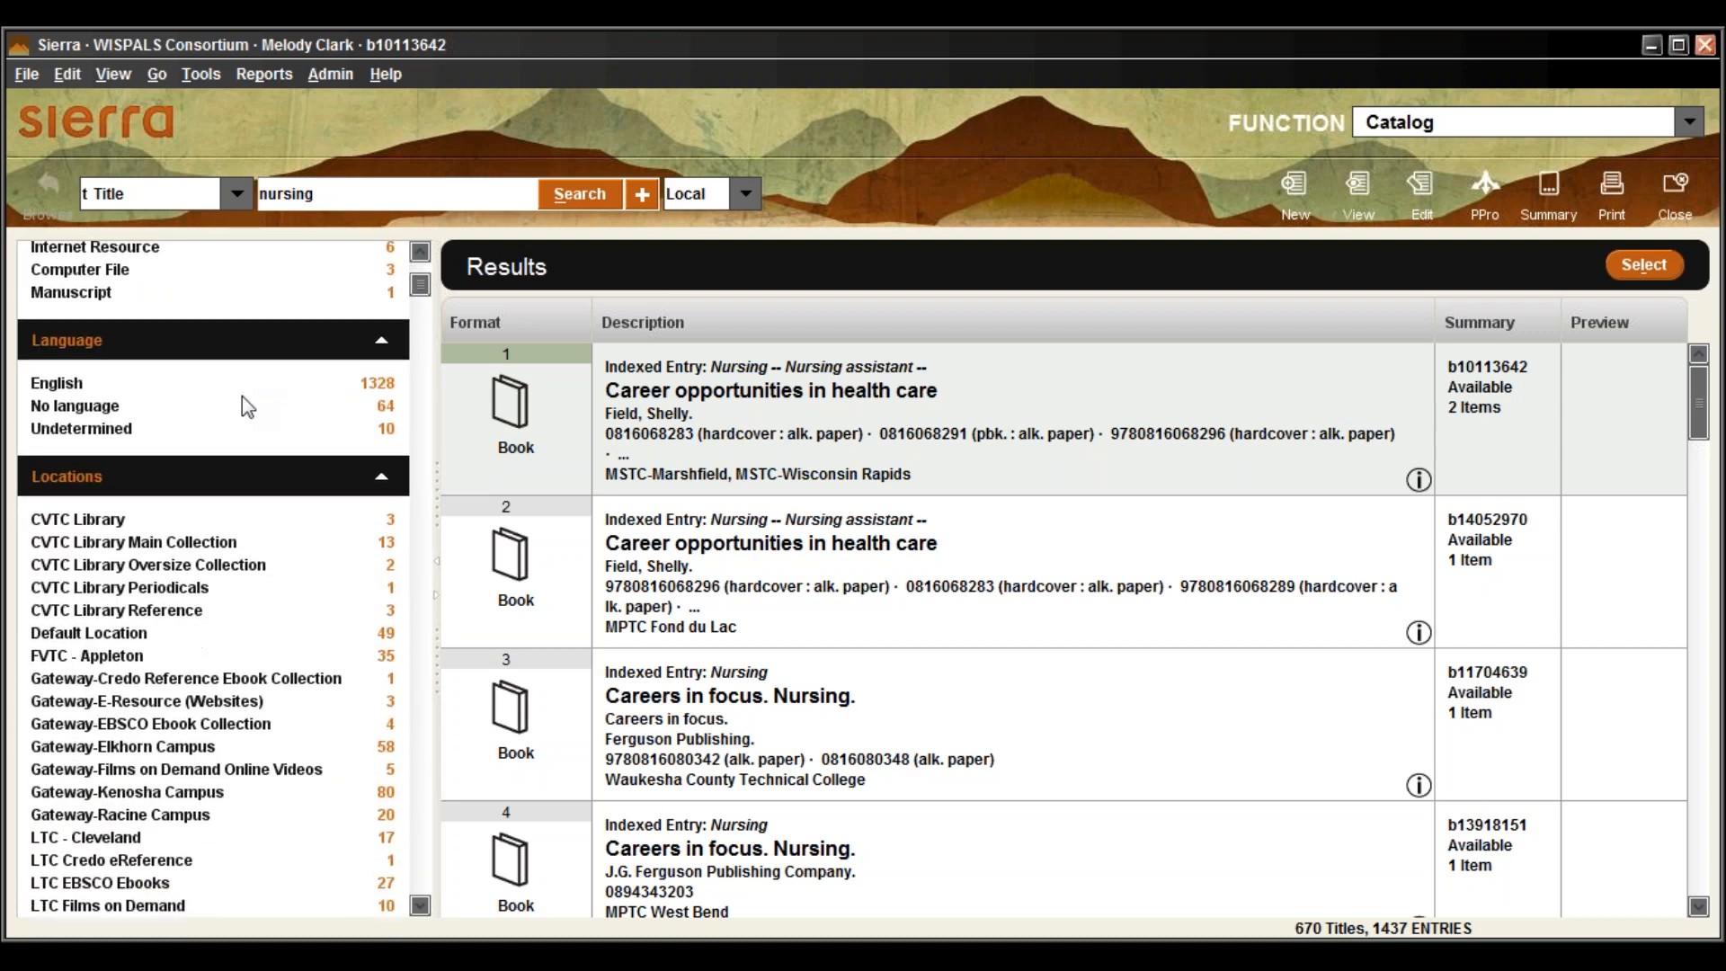
Limit the nursing results to Gateway-Elkhorn Campus and open The dog encyclopedia item record
click(165, 749)
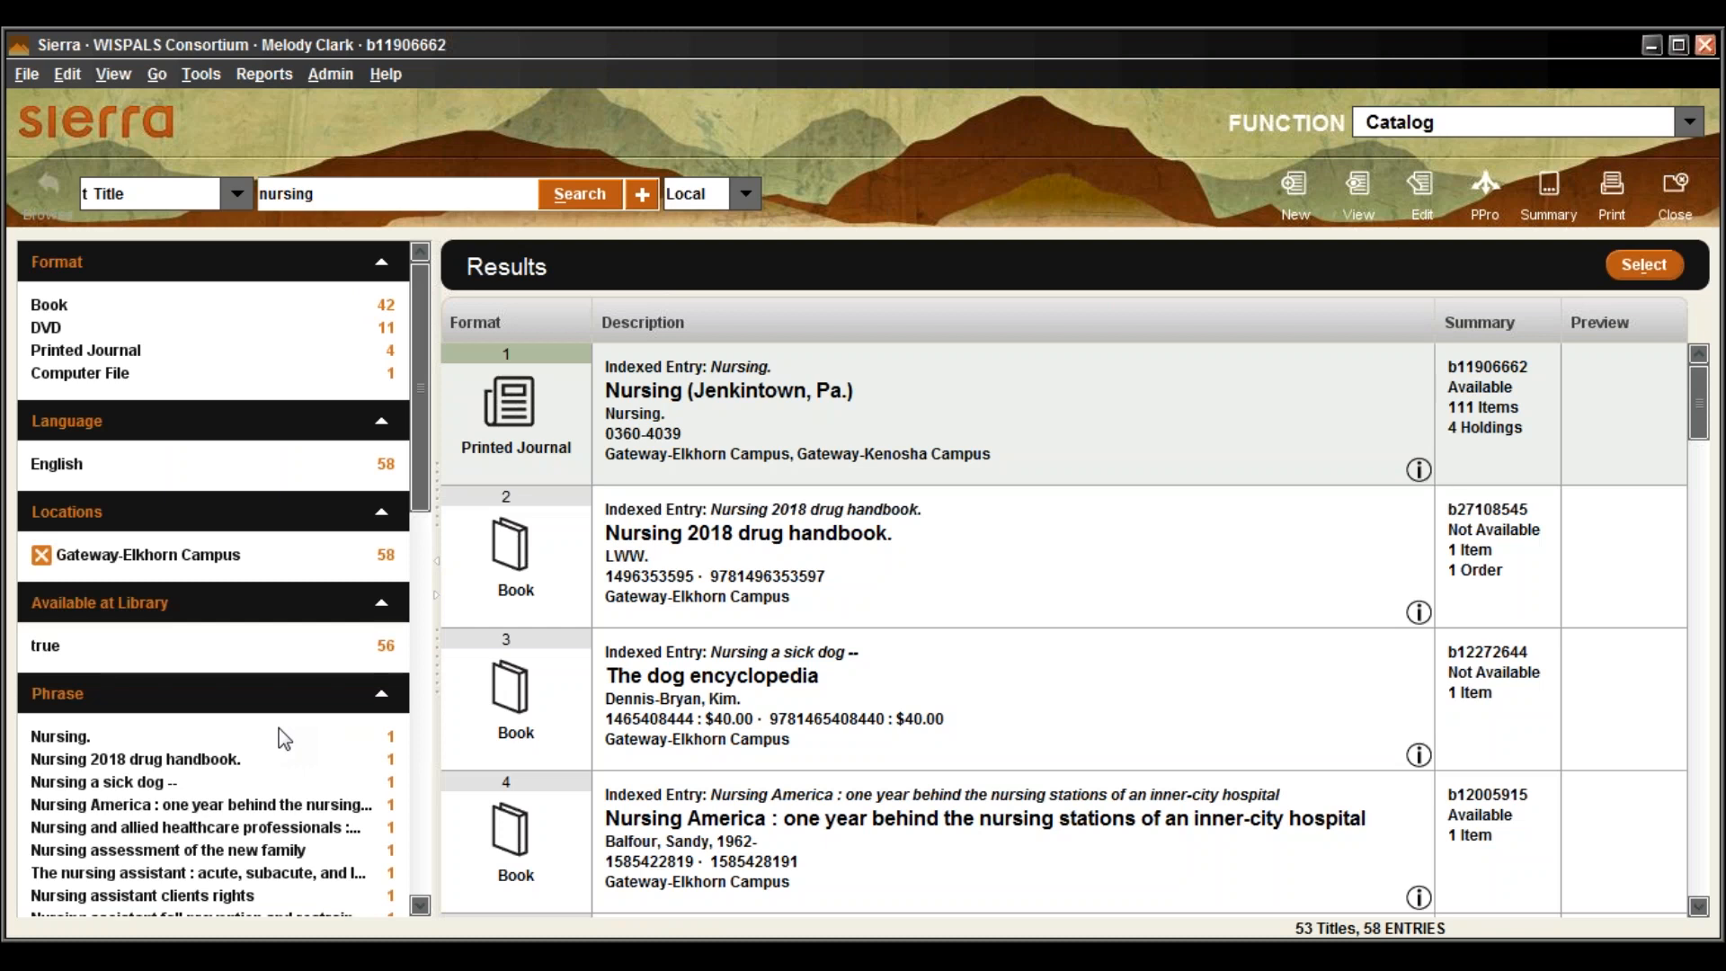
click(725, 552)
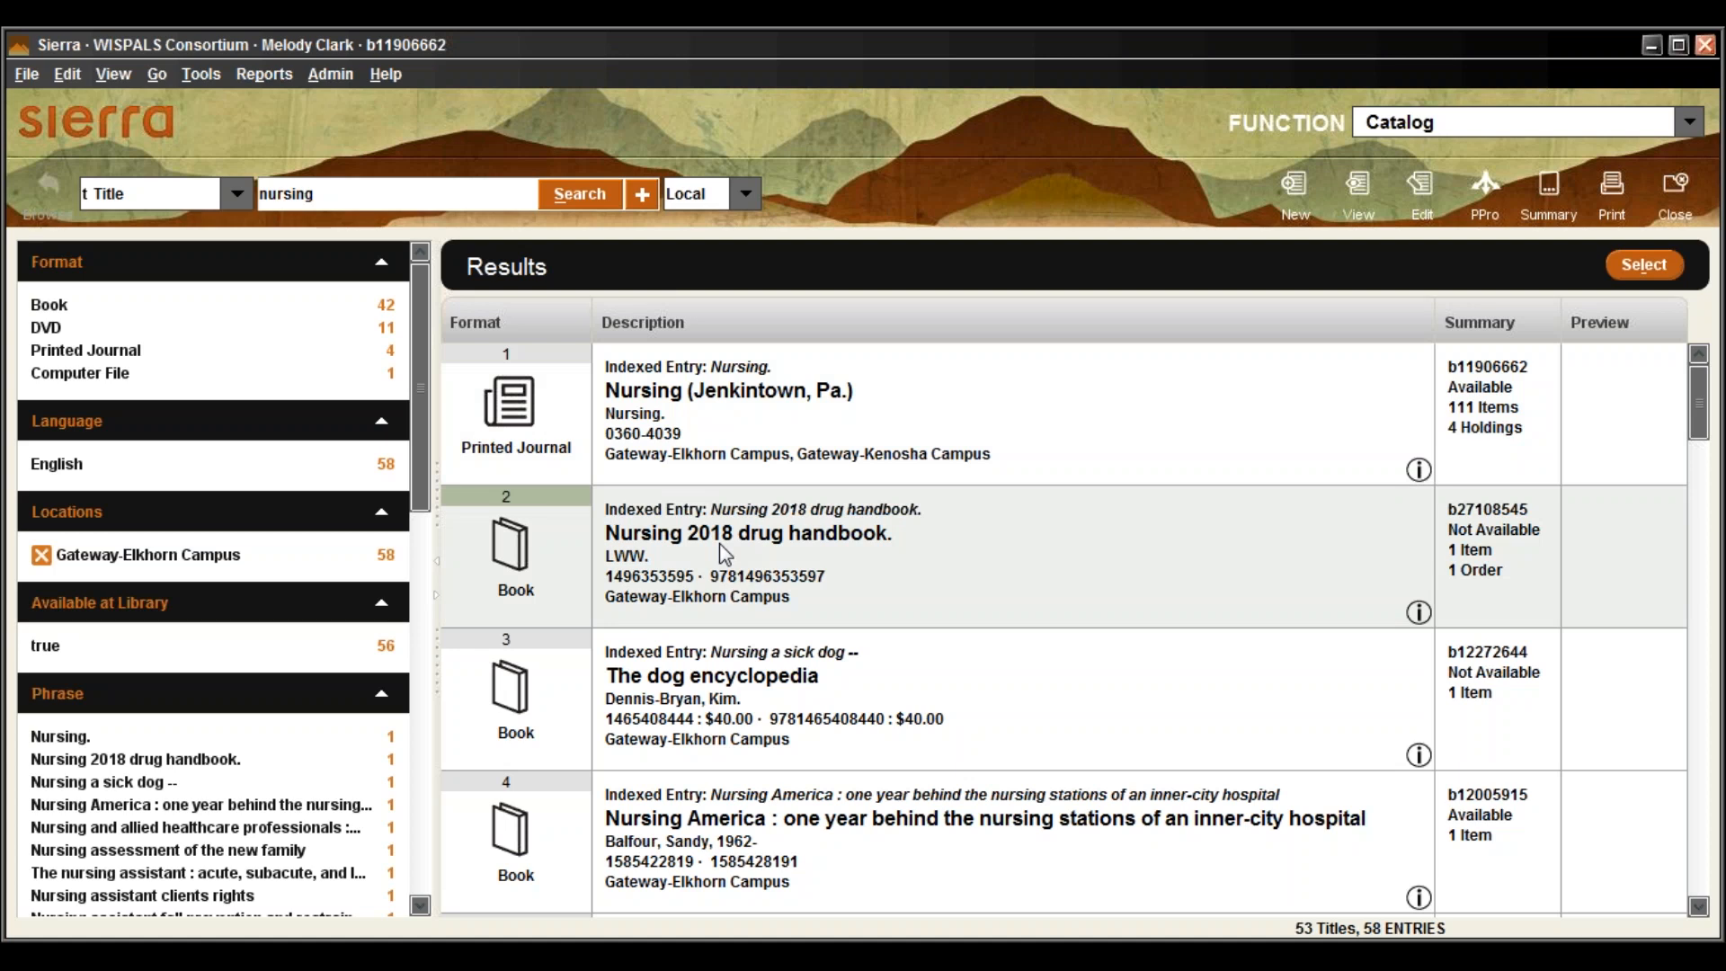
double_click(720, 546)
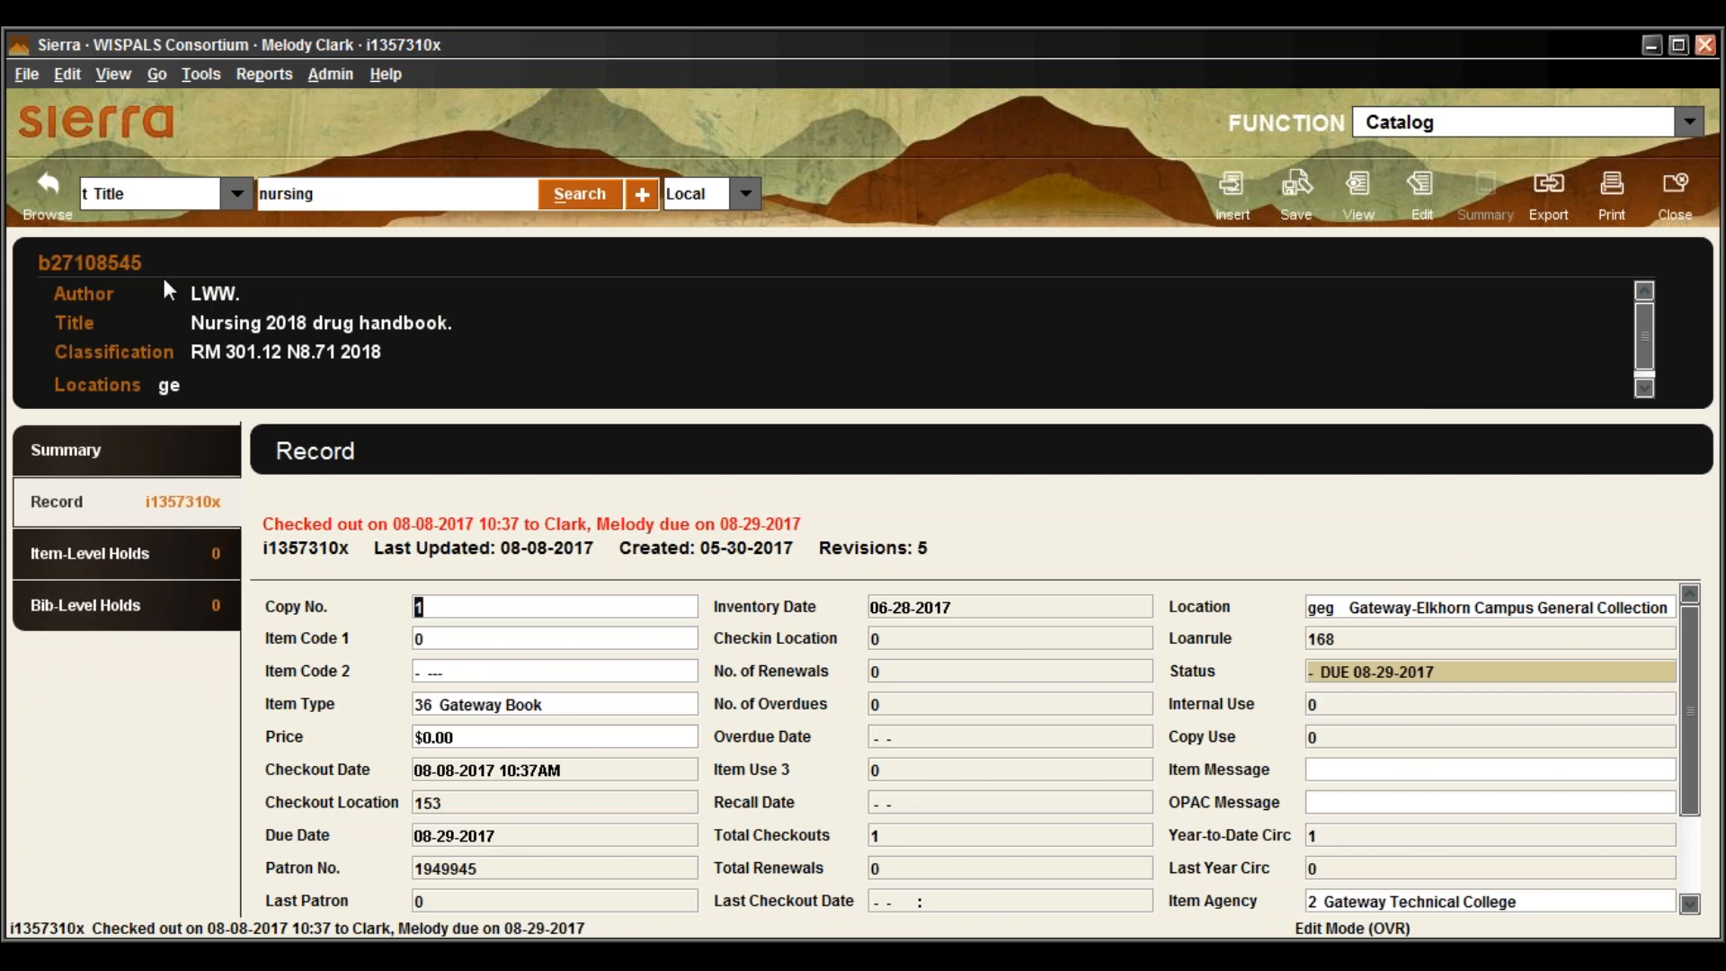
click(30, 190)
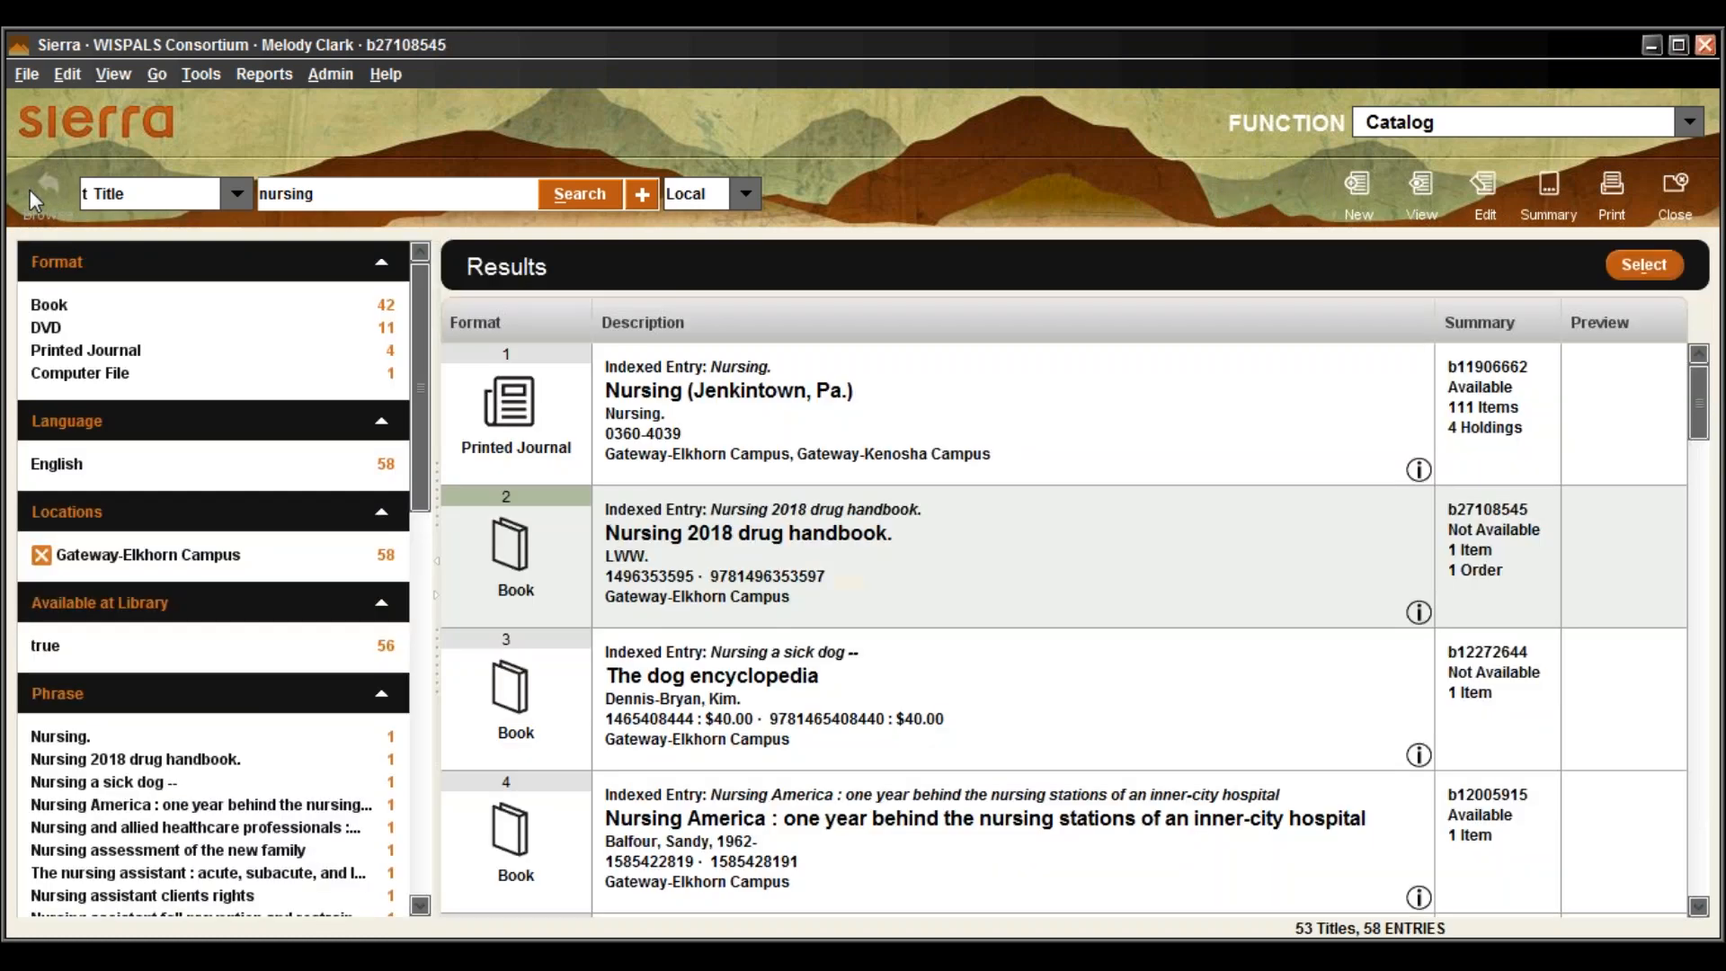
scroll(987, 699, down, 1)
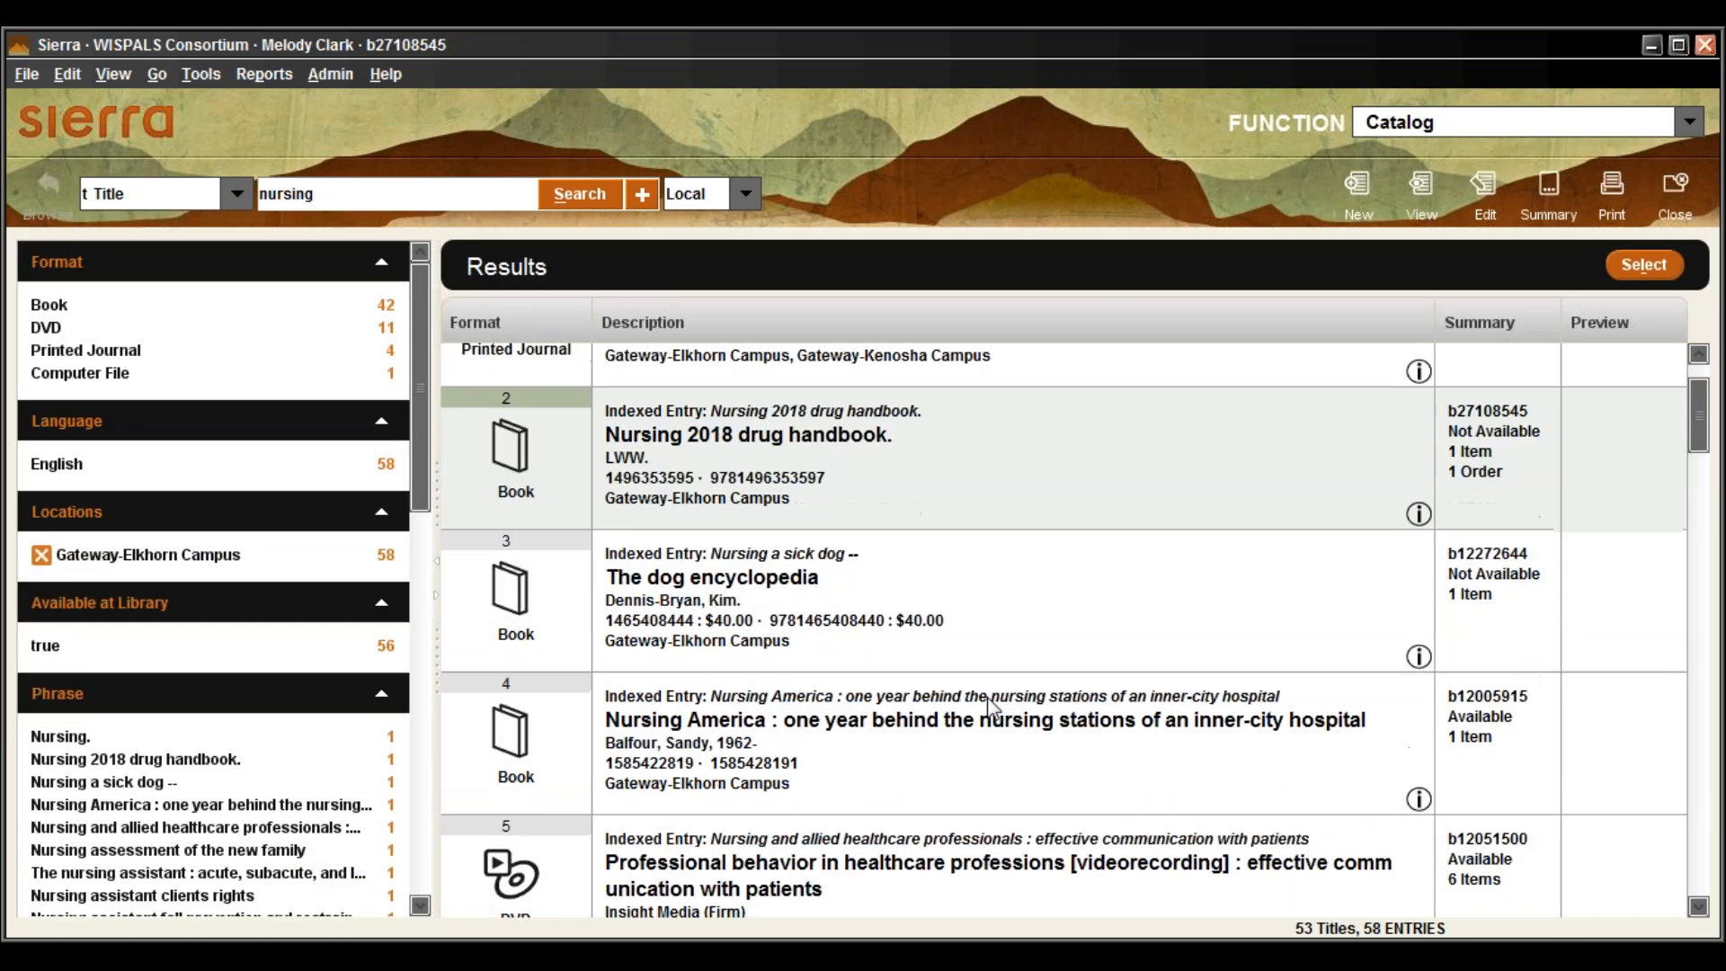
click(776, 593)
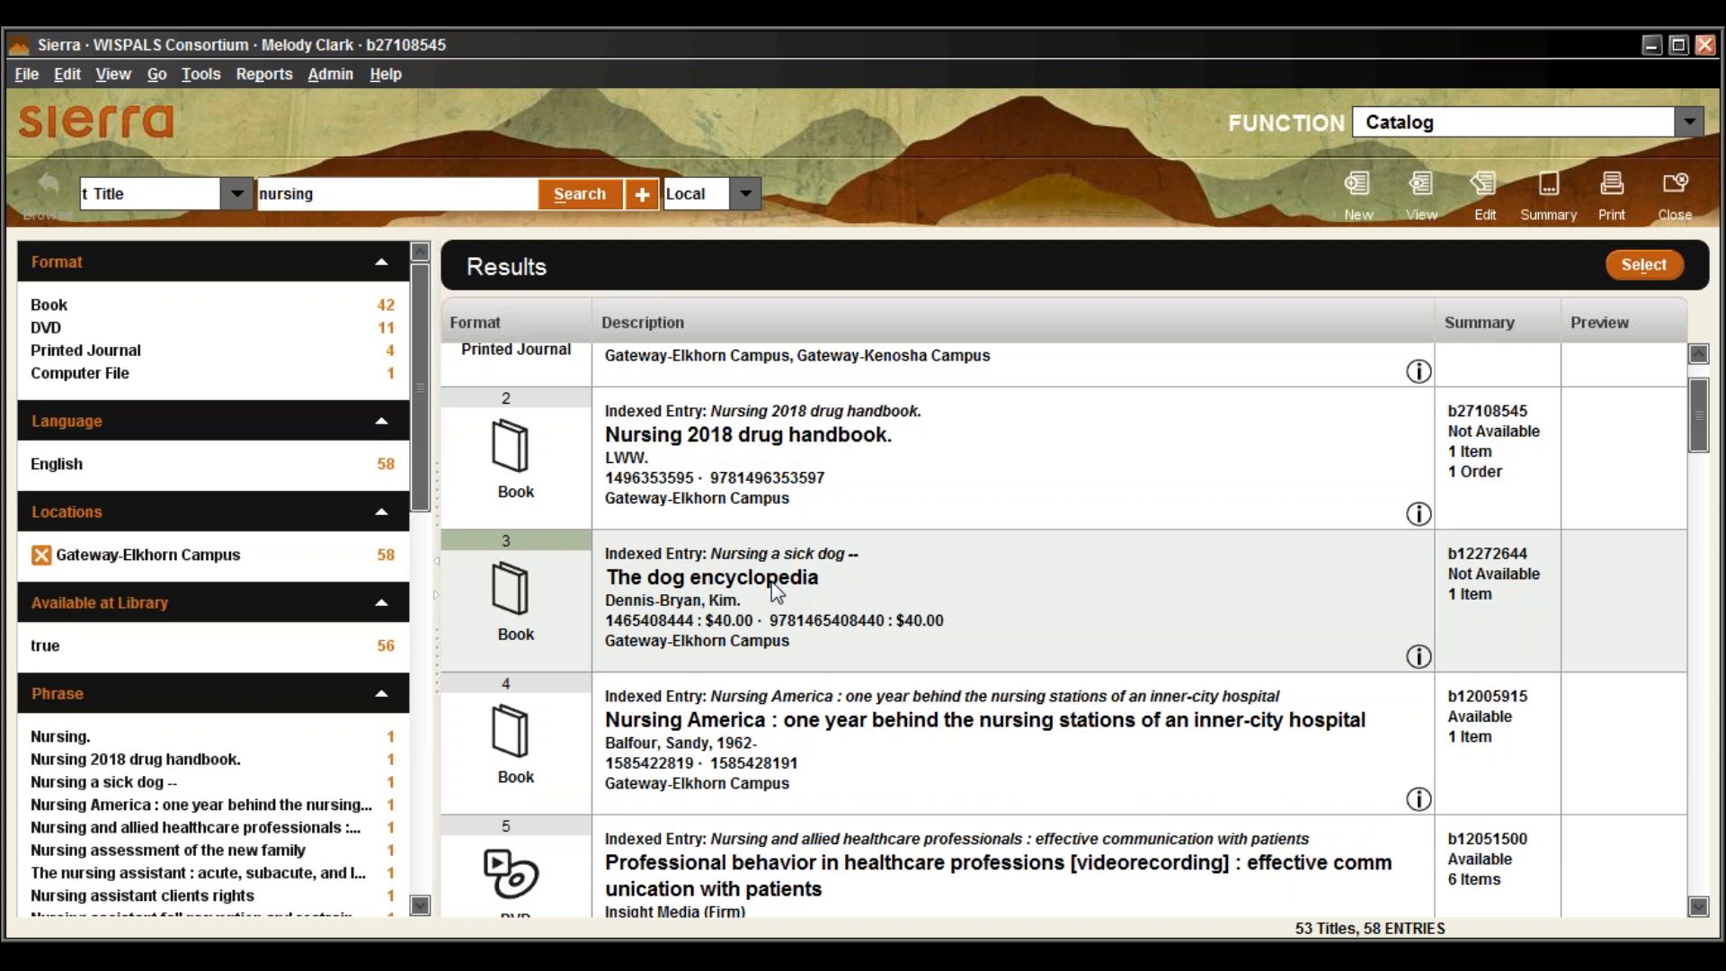
double_click(776, 592)
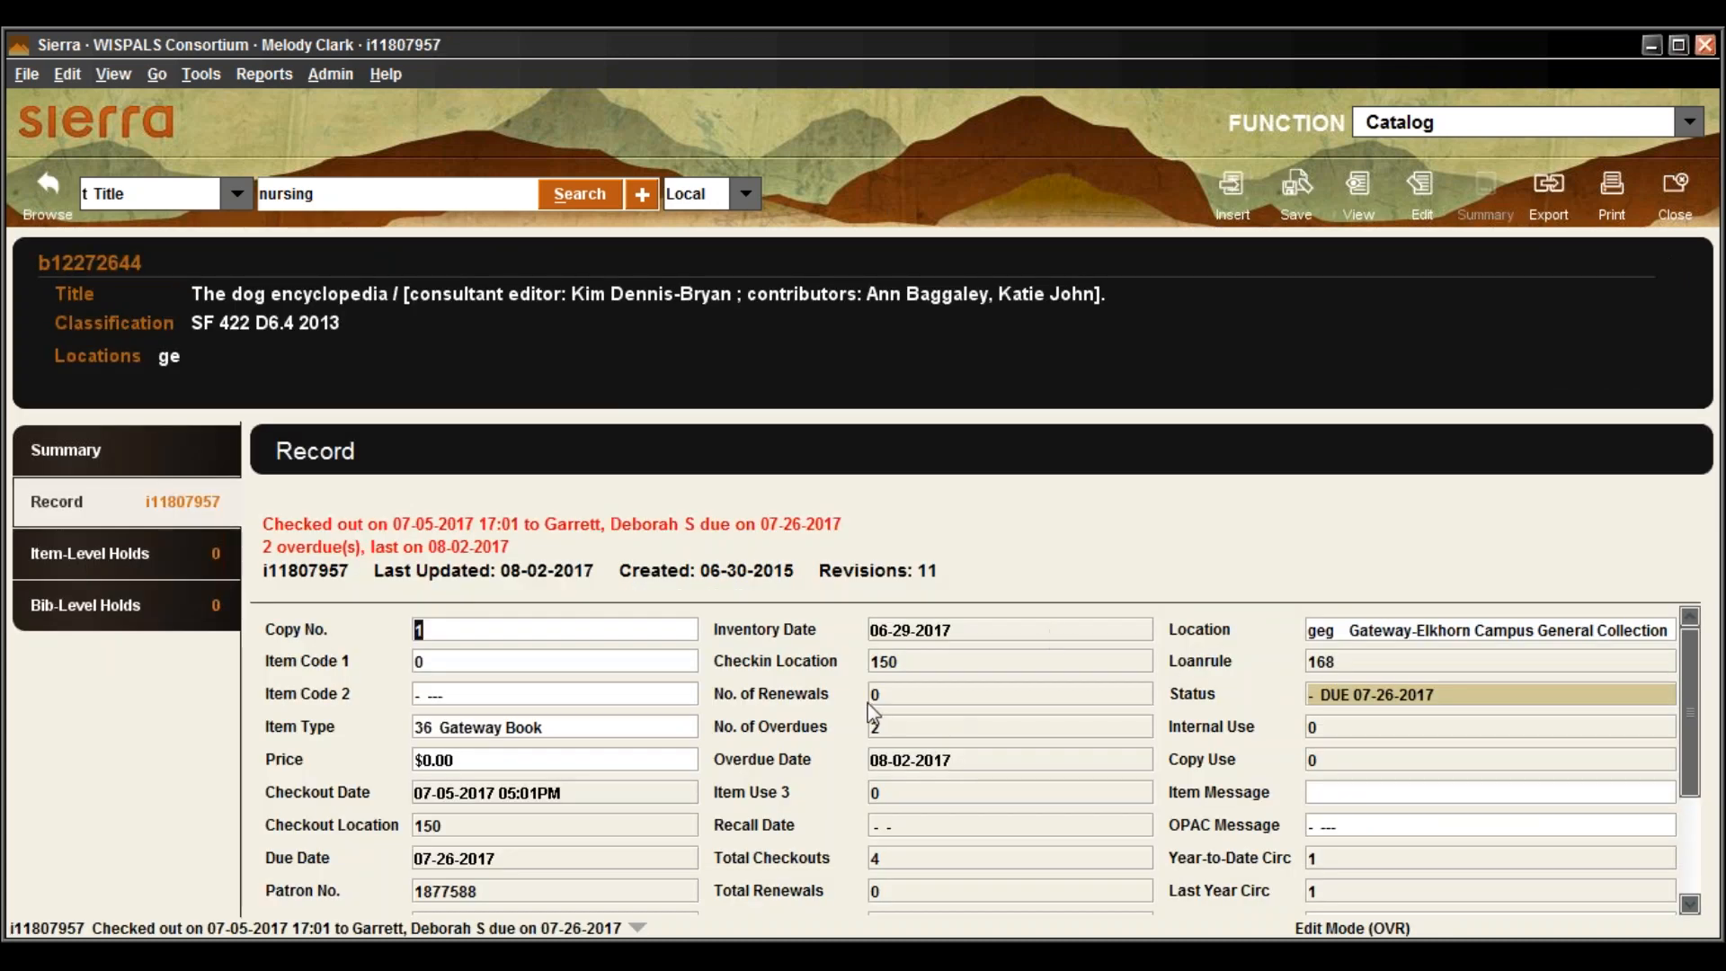
scroll(873, 715, down, 1)
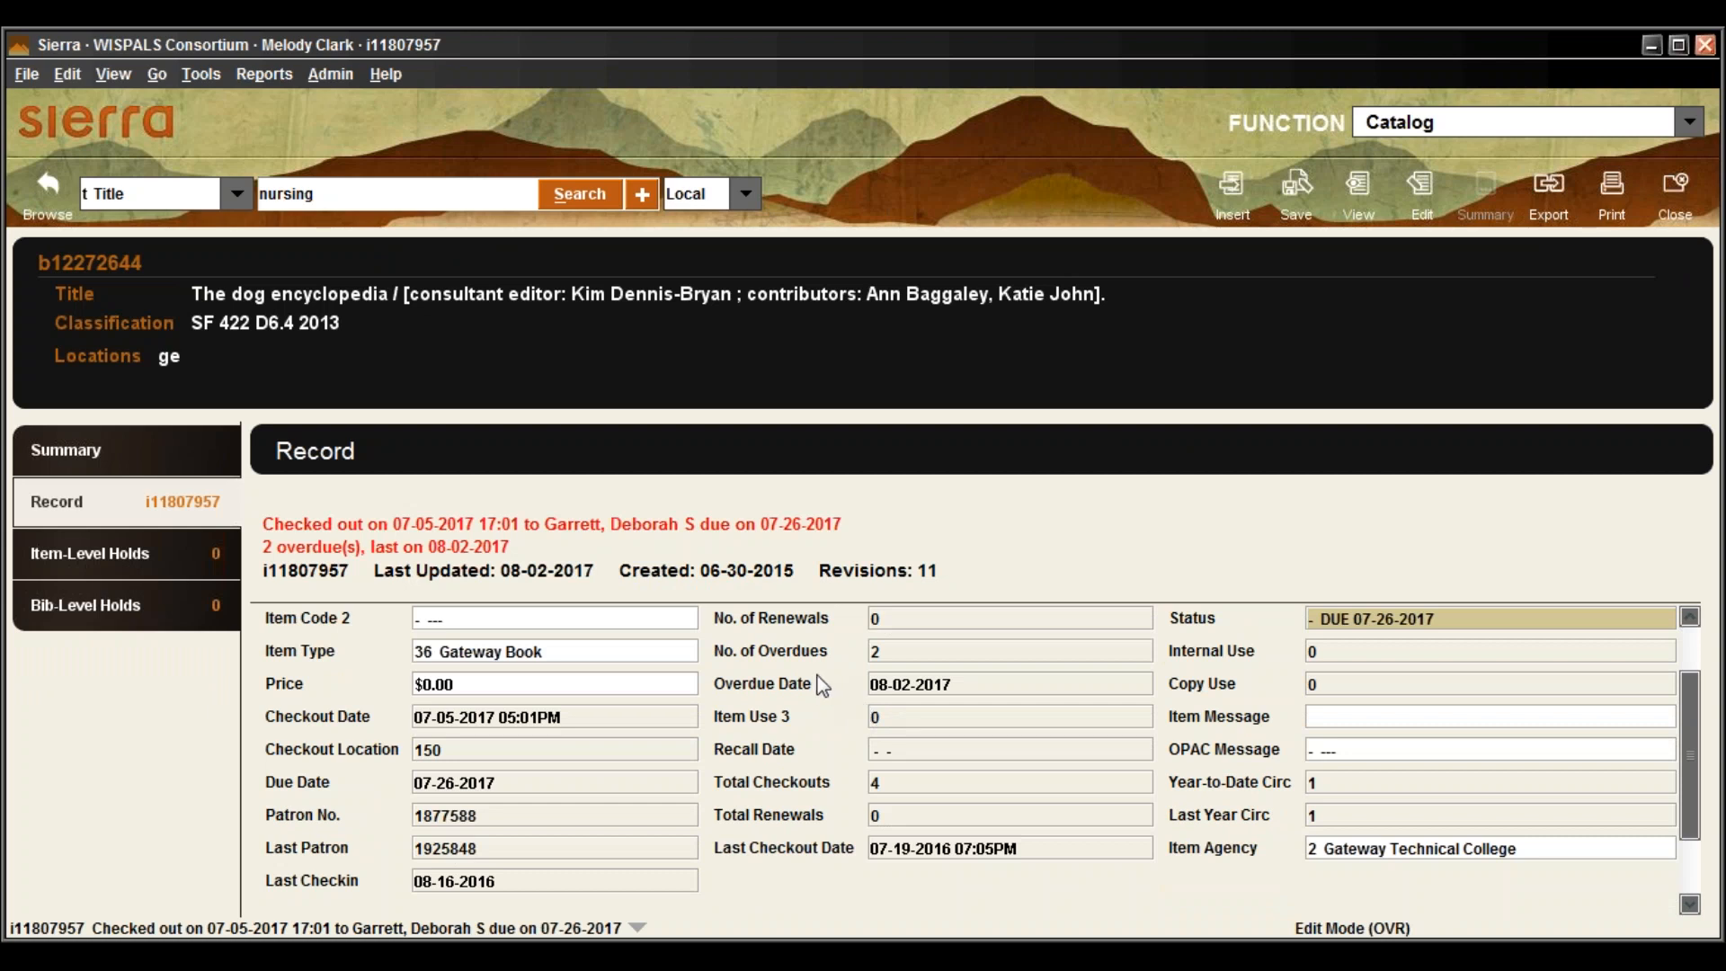
Add a bib-level hold on The dog encyclopedia for the patron, found by name, with GTC Elkhorn pickup
click(142, 613)
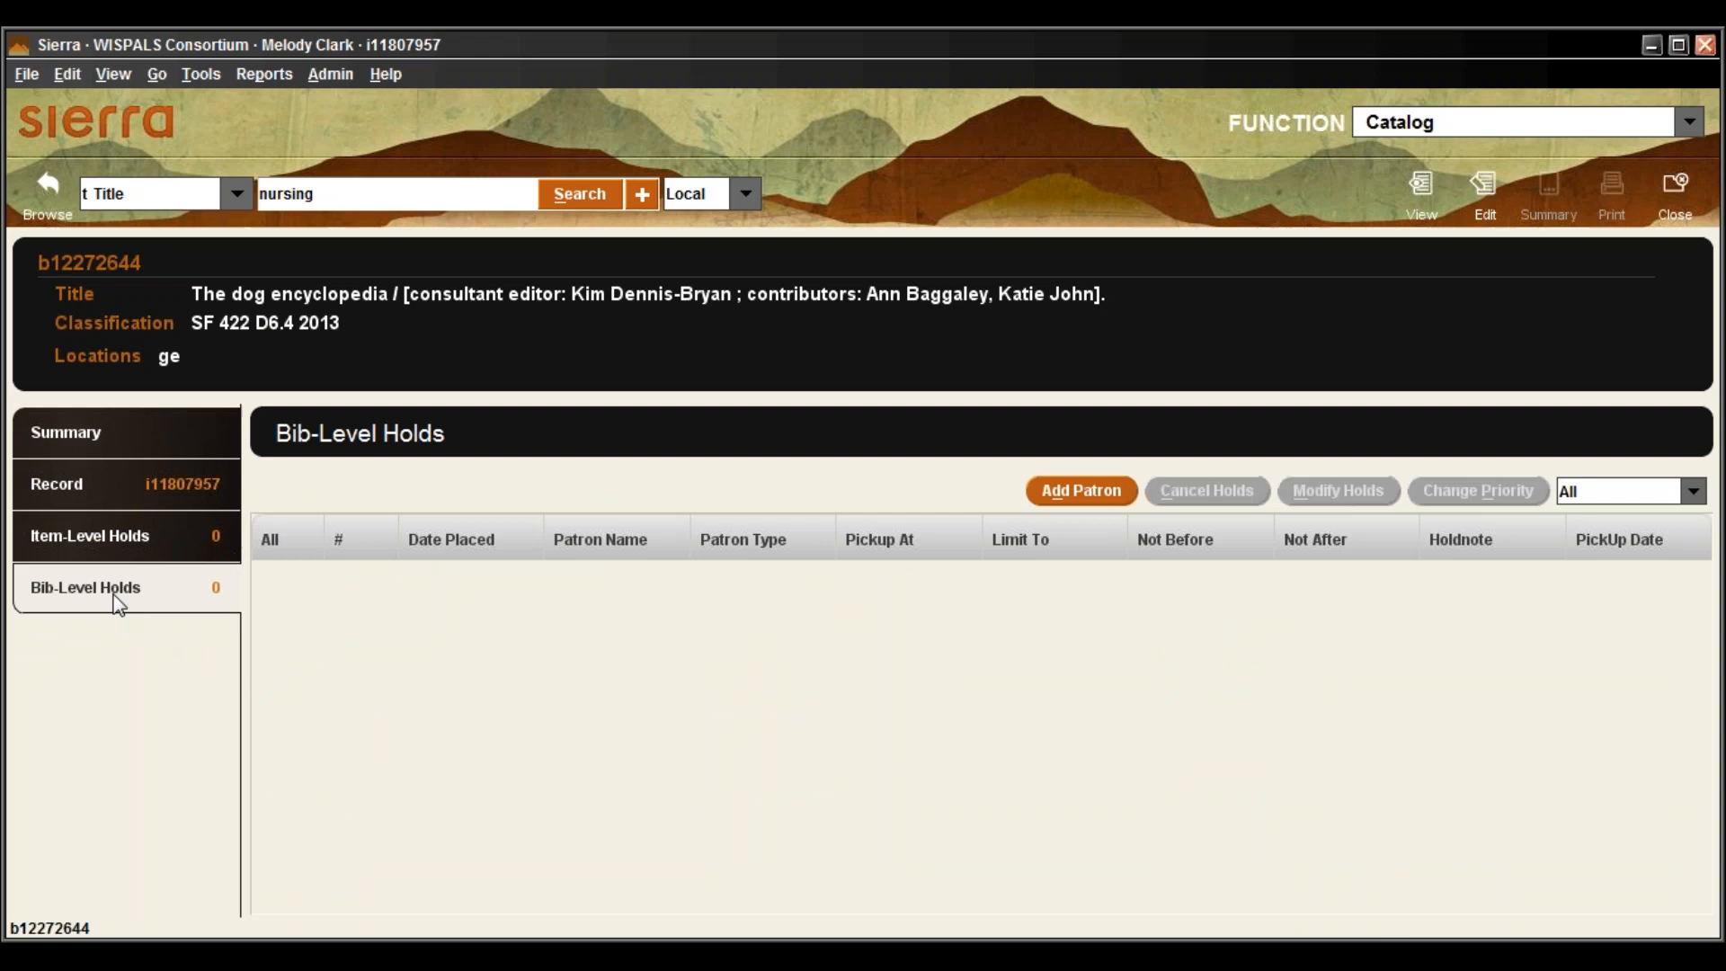
click(1073, 492)
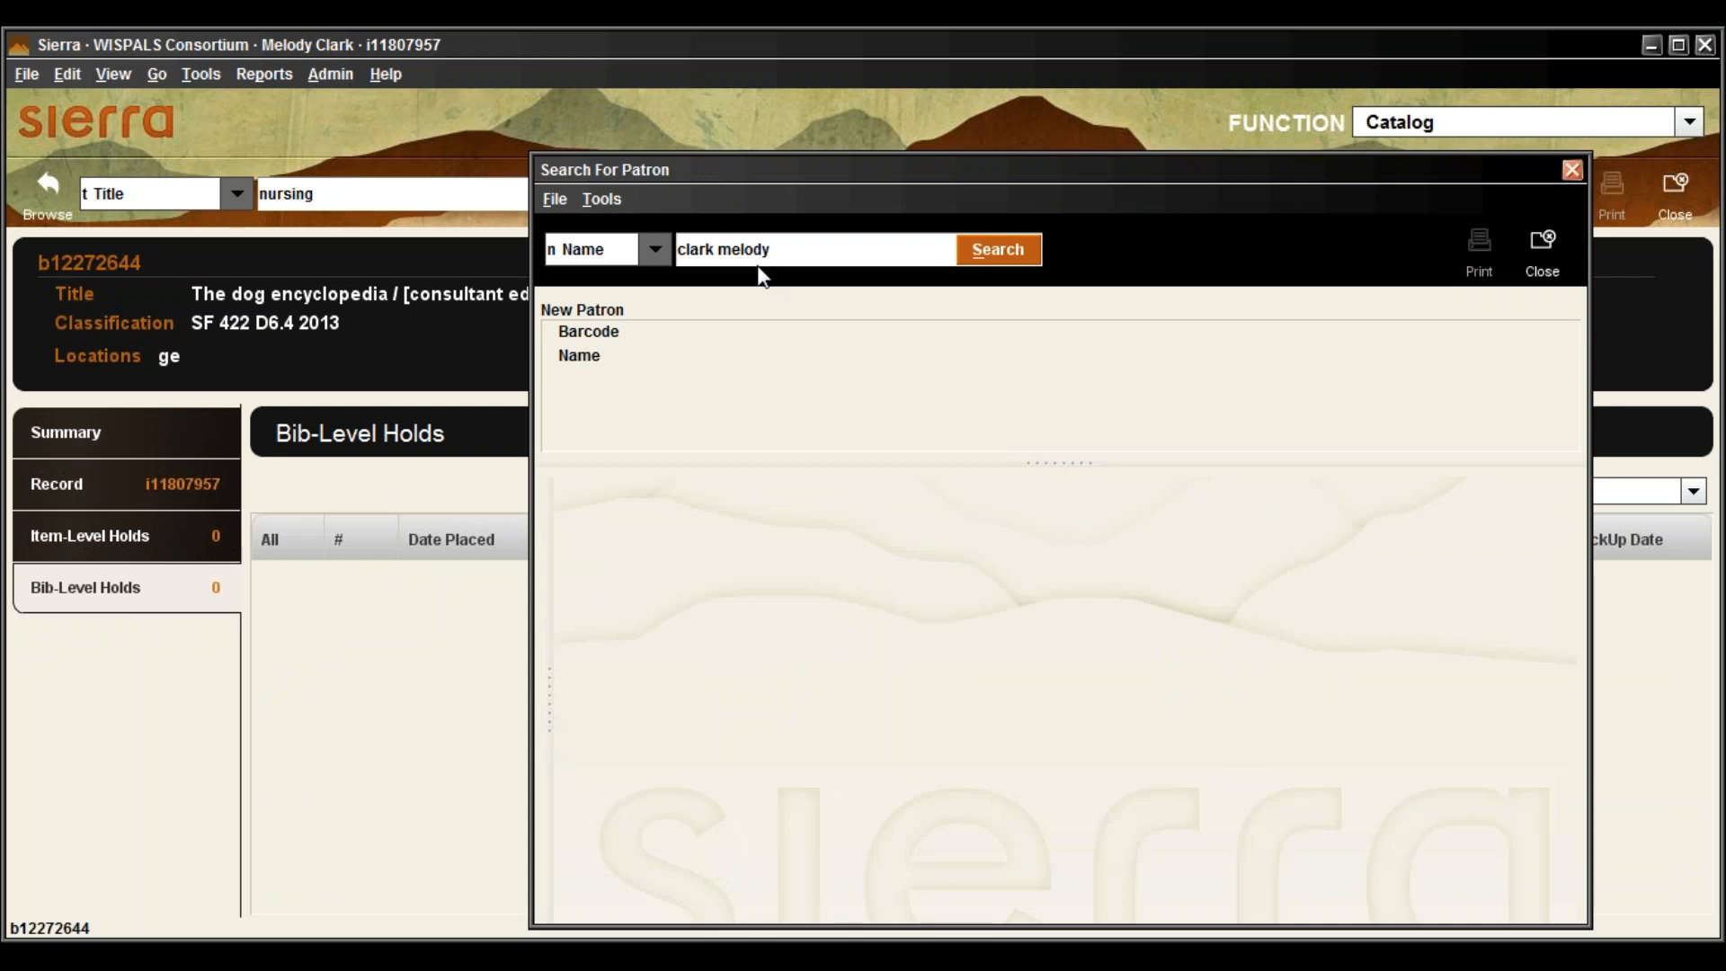
click(809, 248)
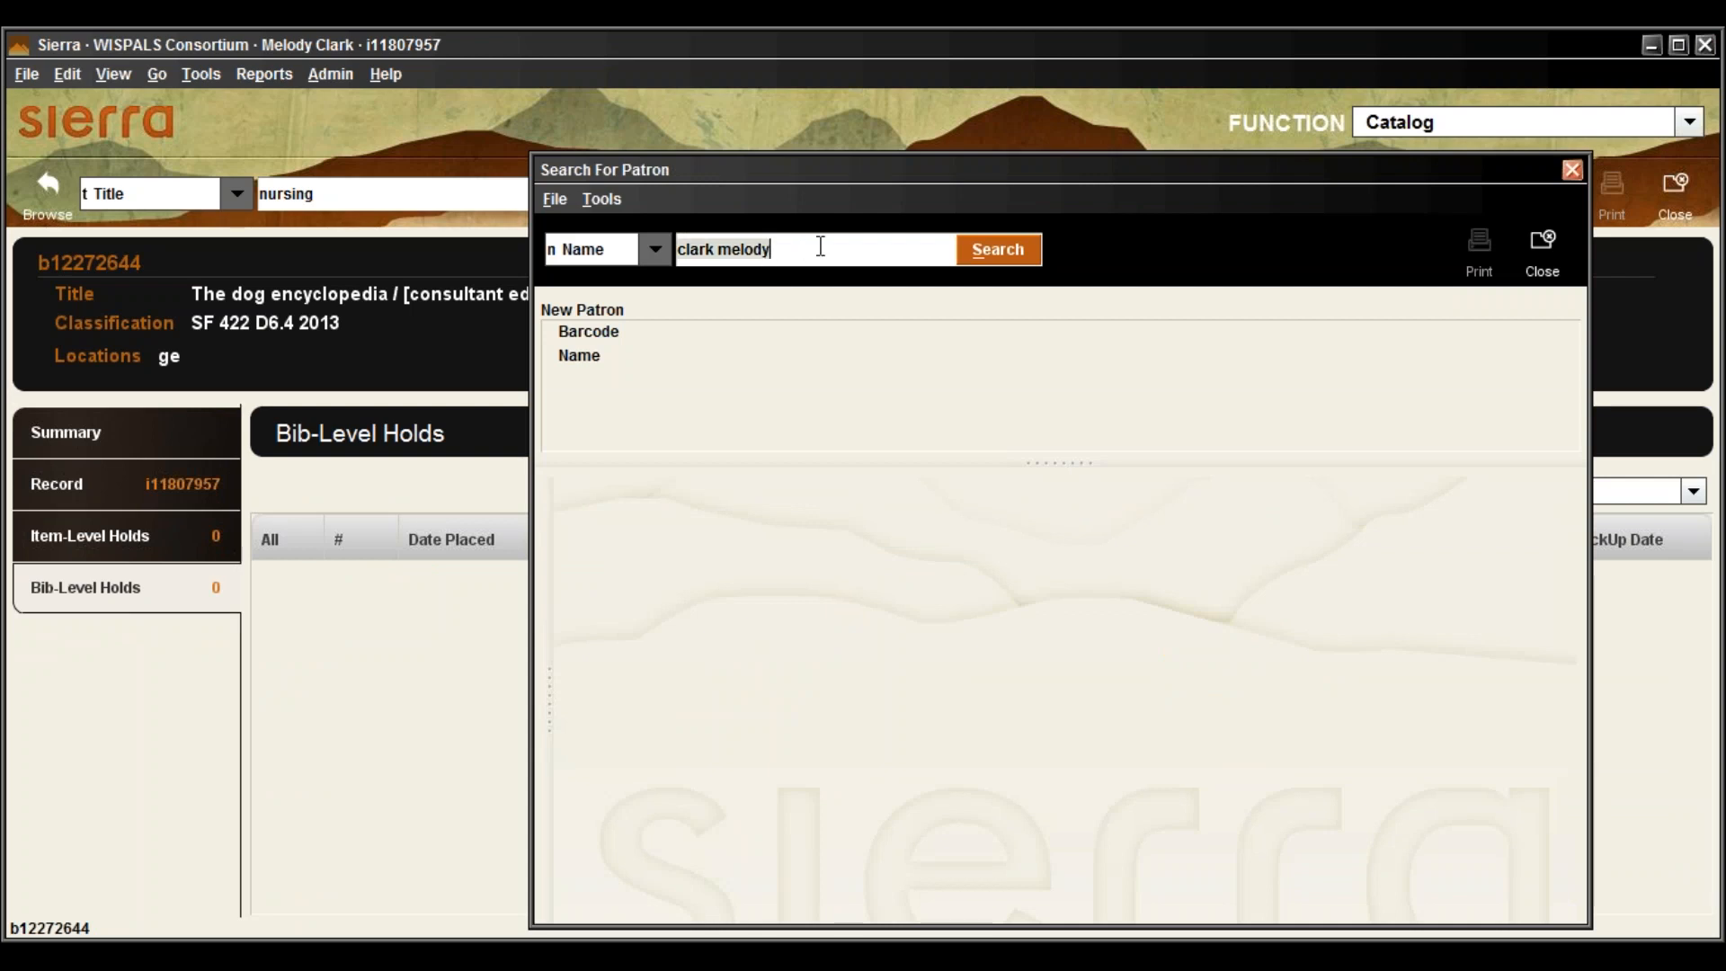
drag(883, 165, 786, 122)
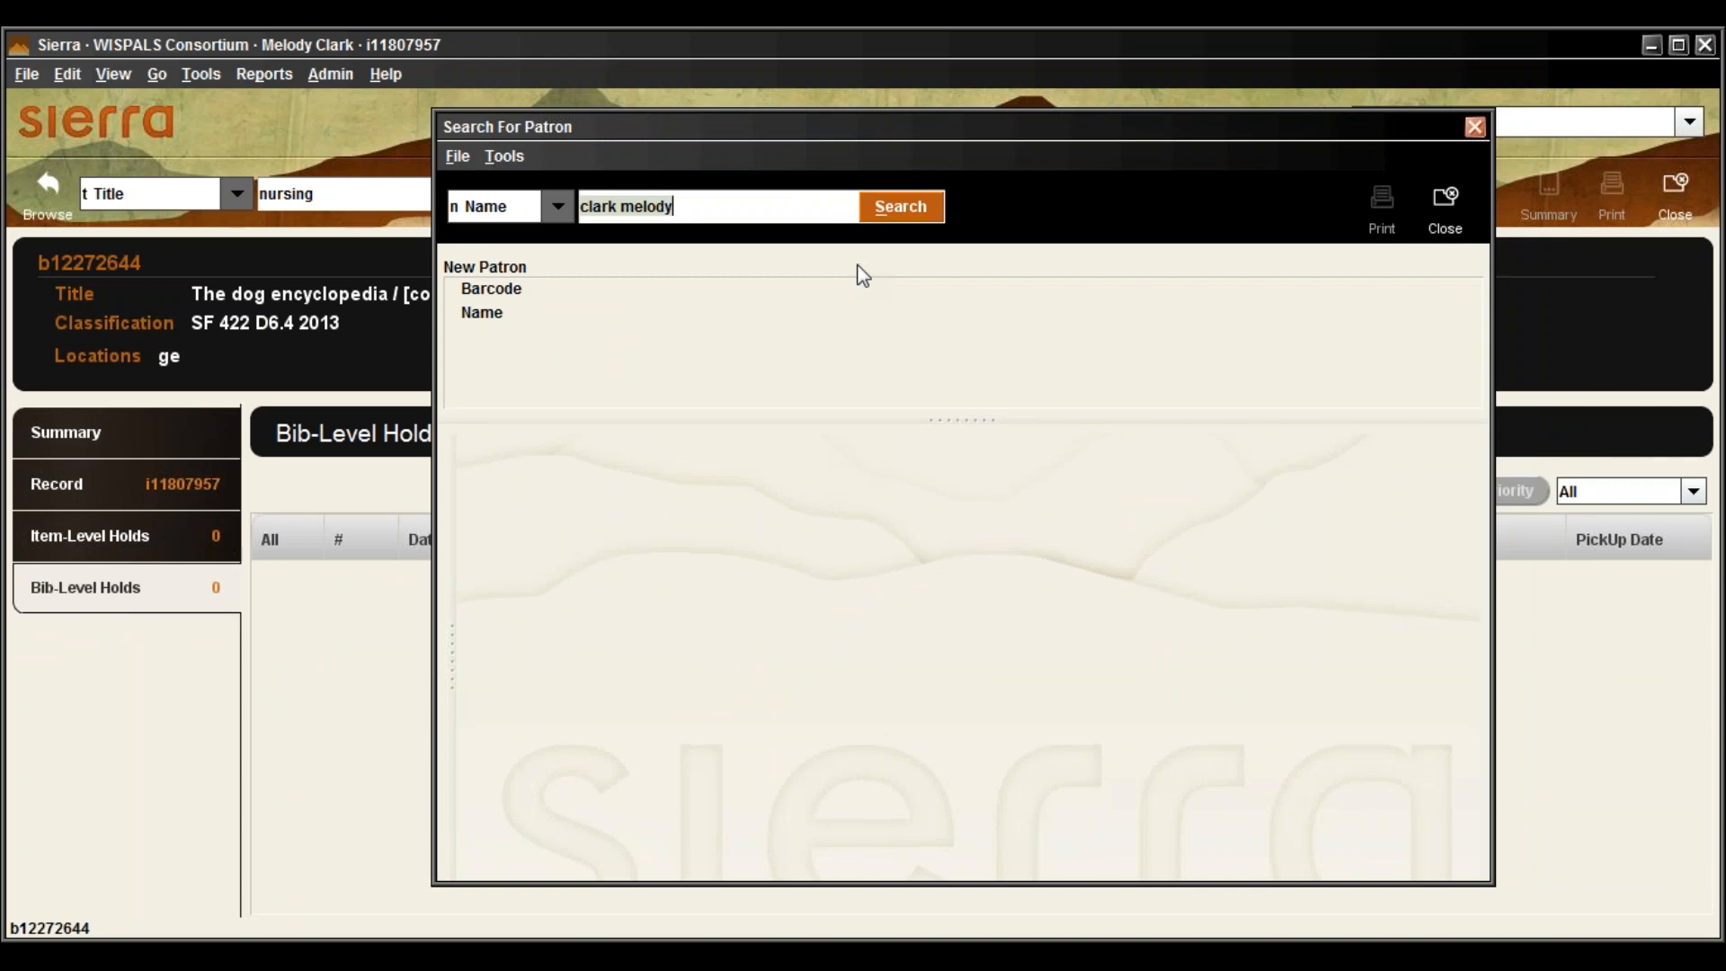
click(733, 205)
key(Return)
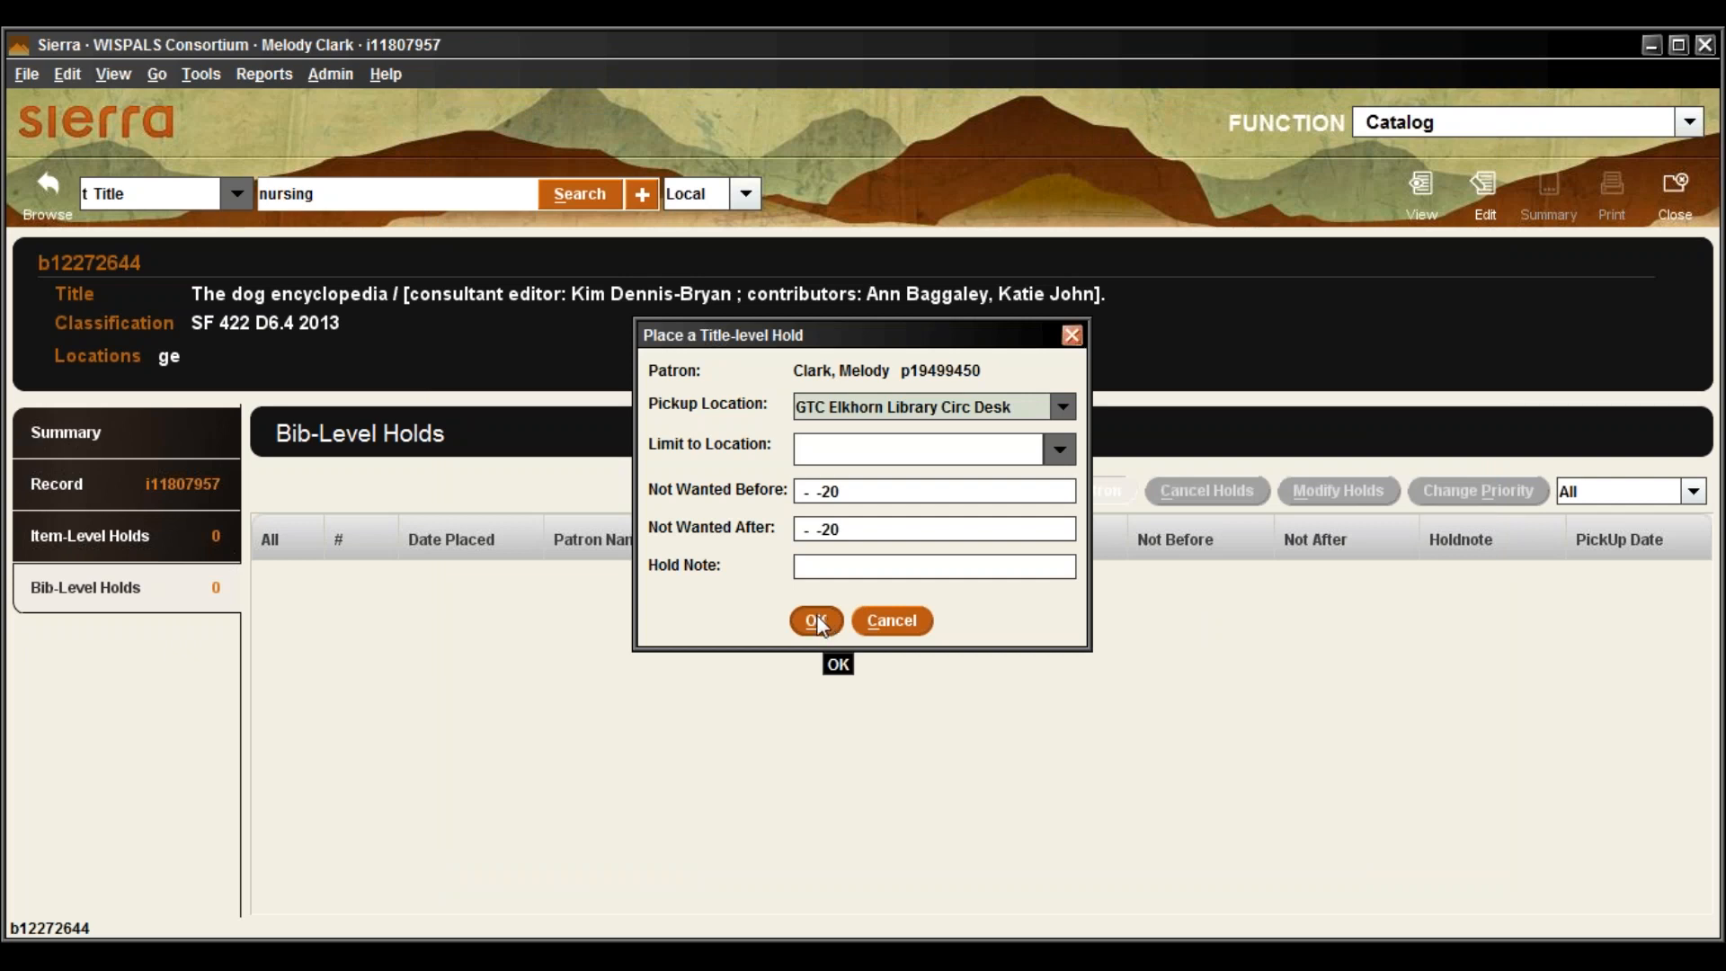
click(818, 622)
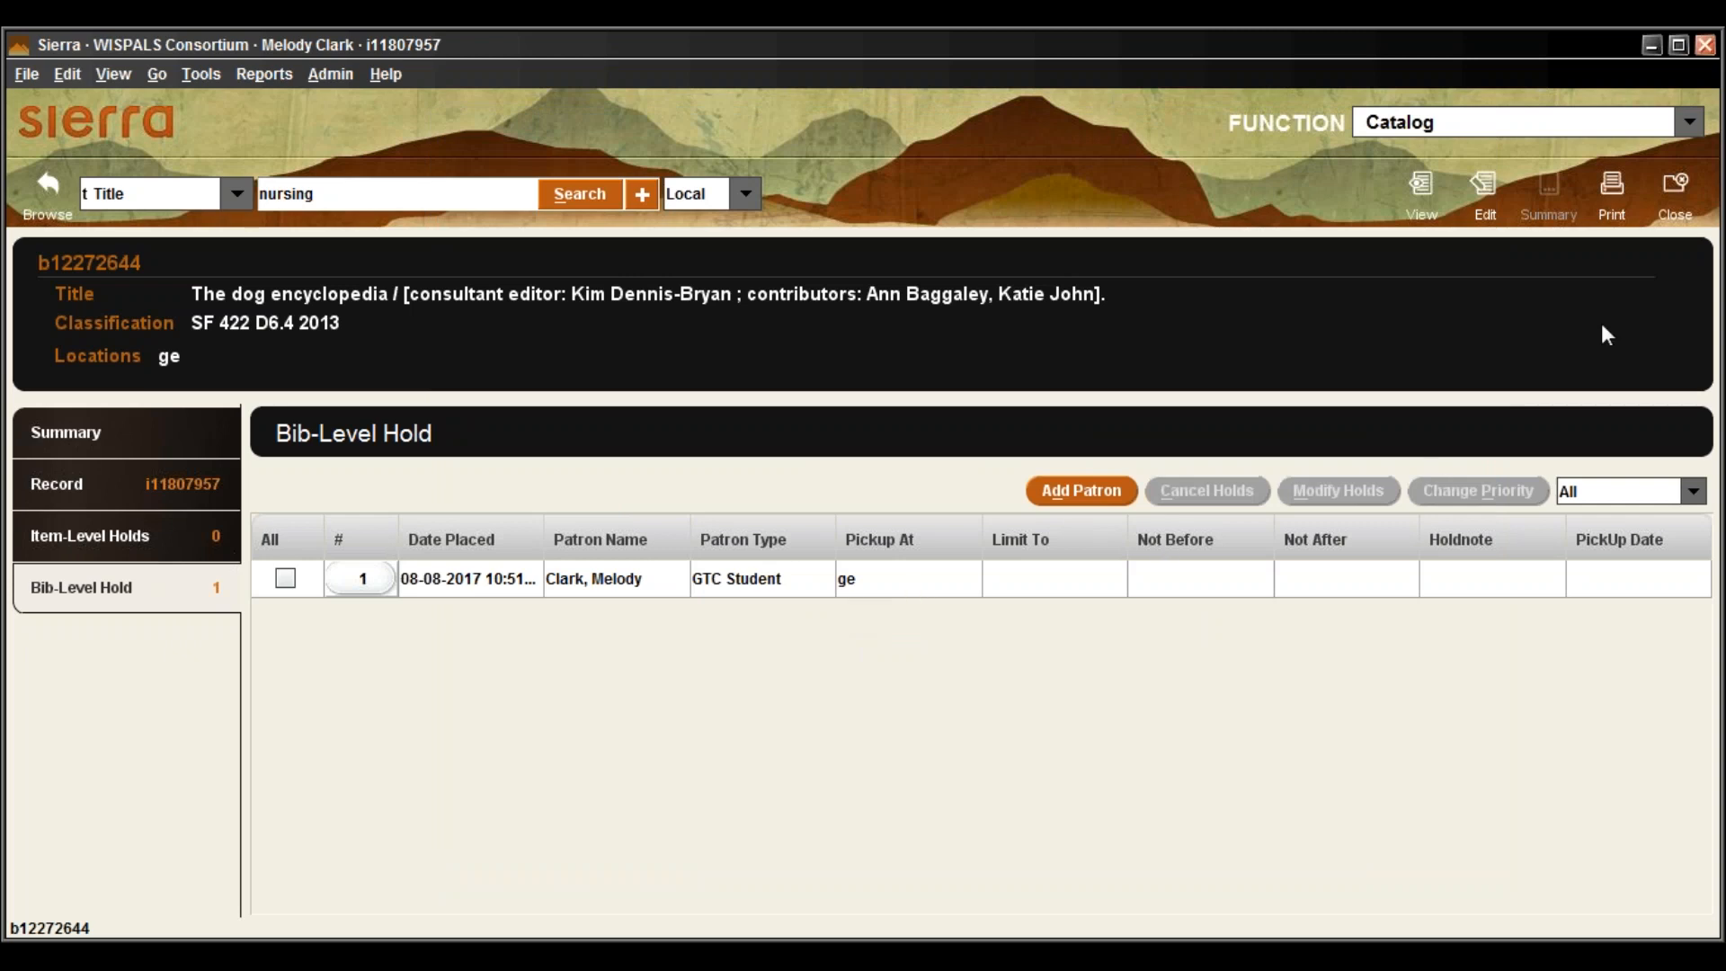
Switch to Check Out (Circulation Desk), load the recent patron, dismiss the agreement notice, and view her holds
click(1678, 200)
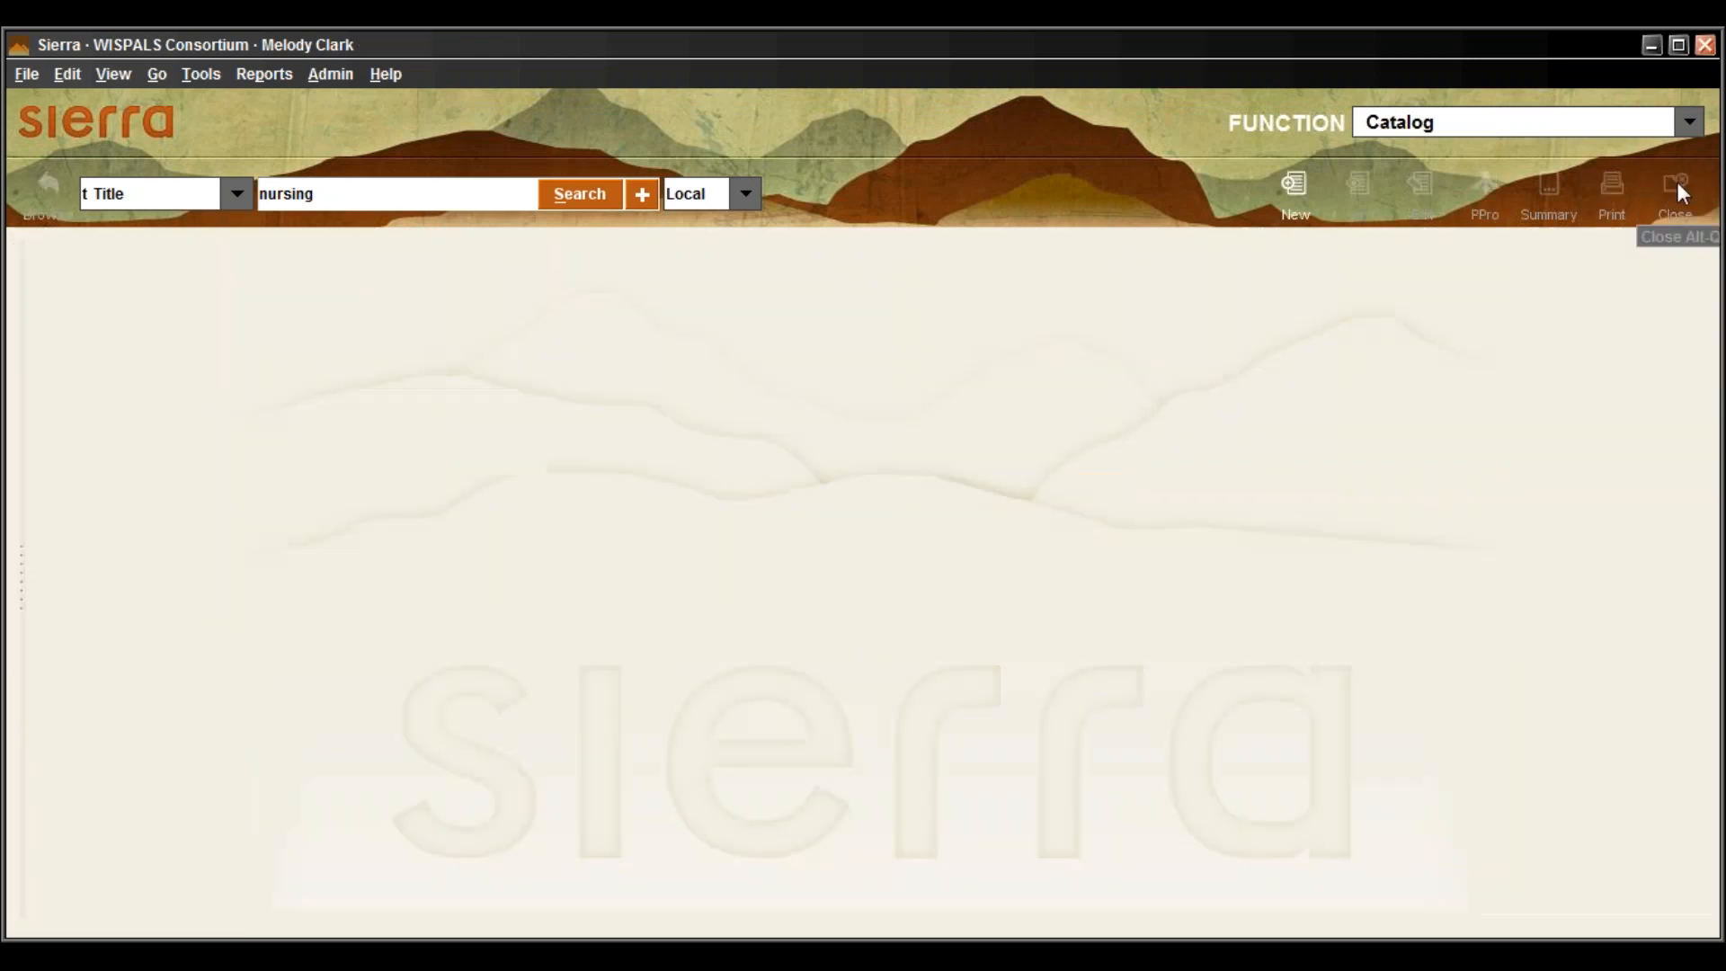
click(1689, 121)
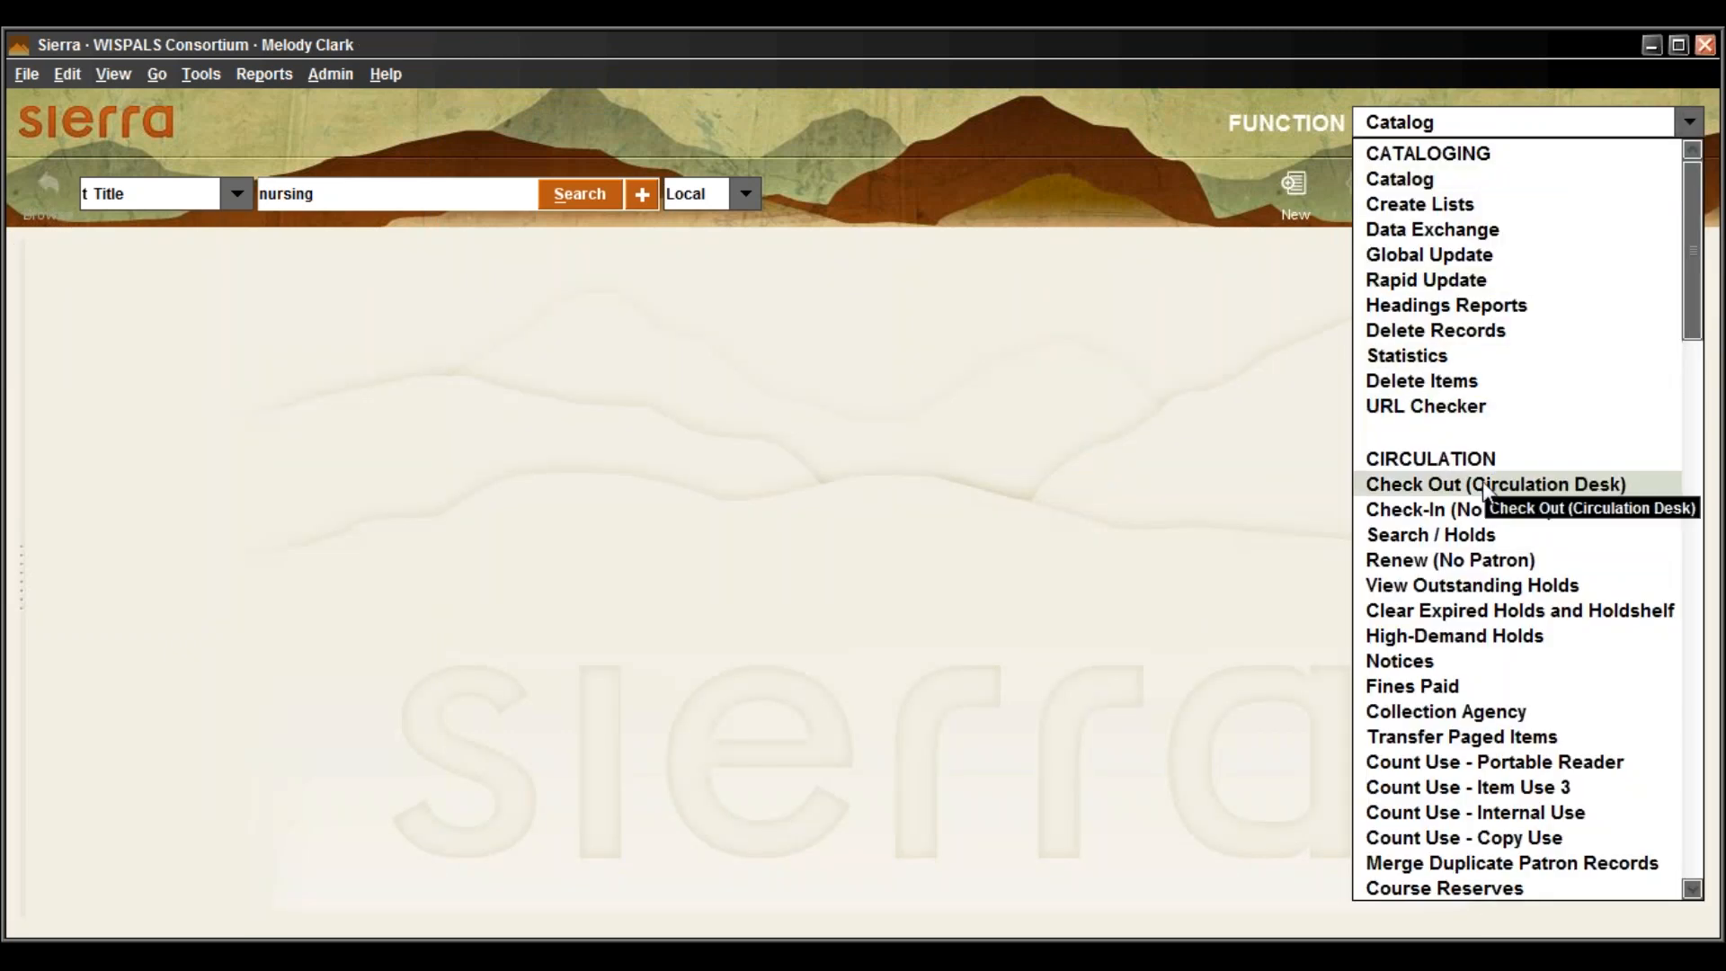
click(1613, 491)
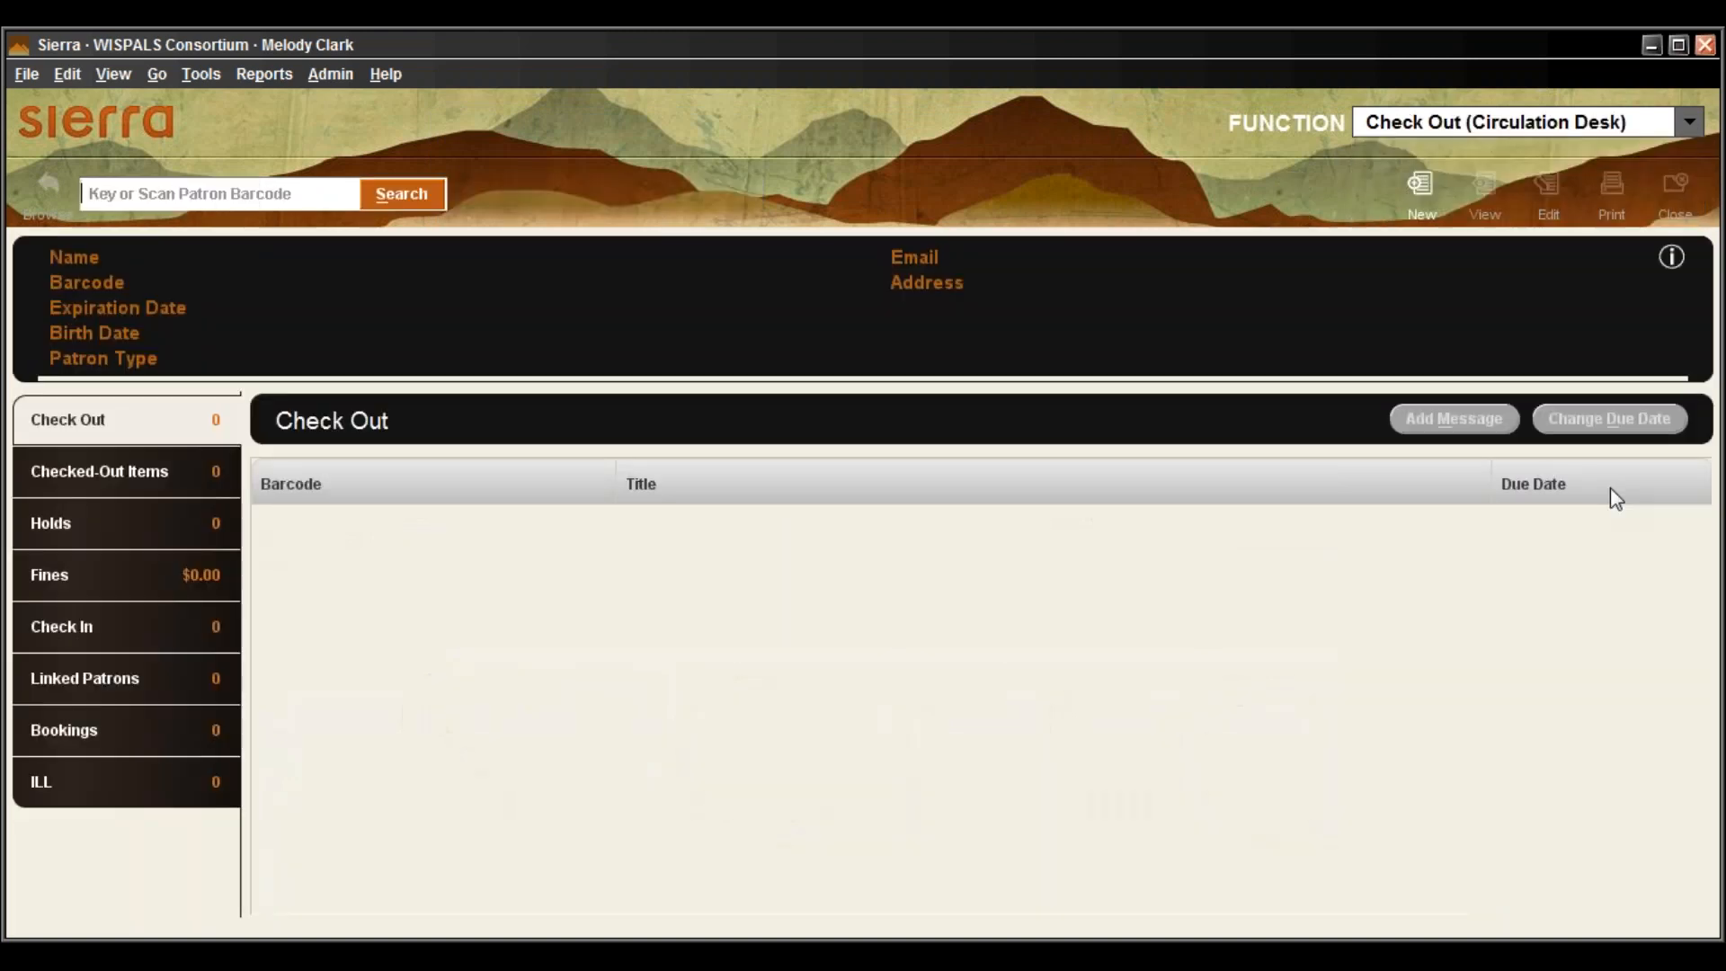
click(23, 75)
mouse_move(186, 106)
key(a)
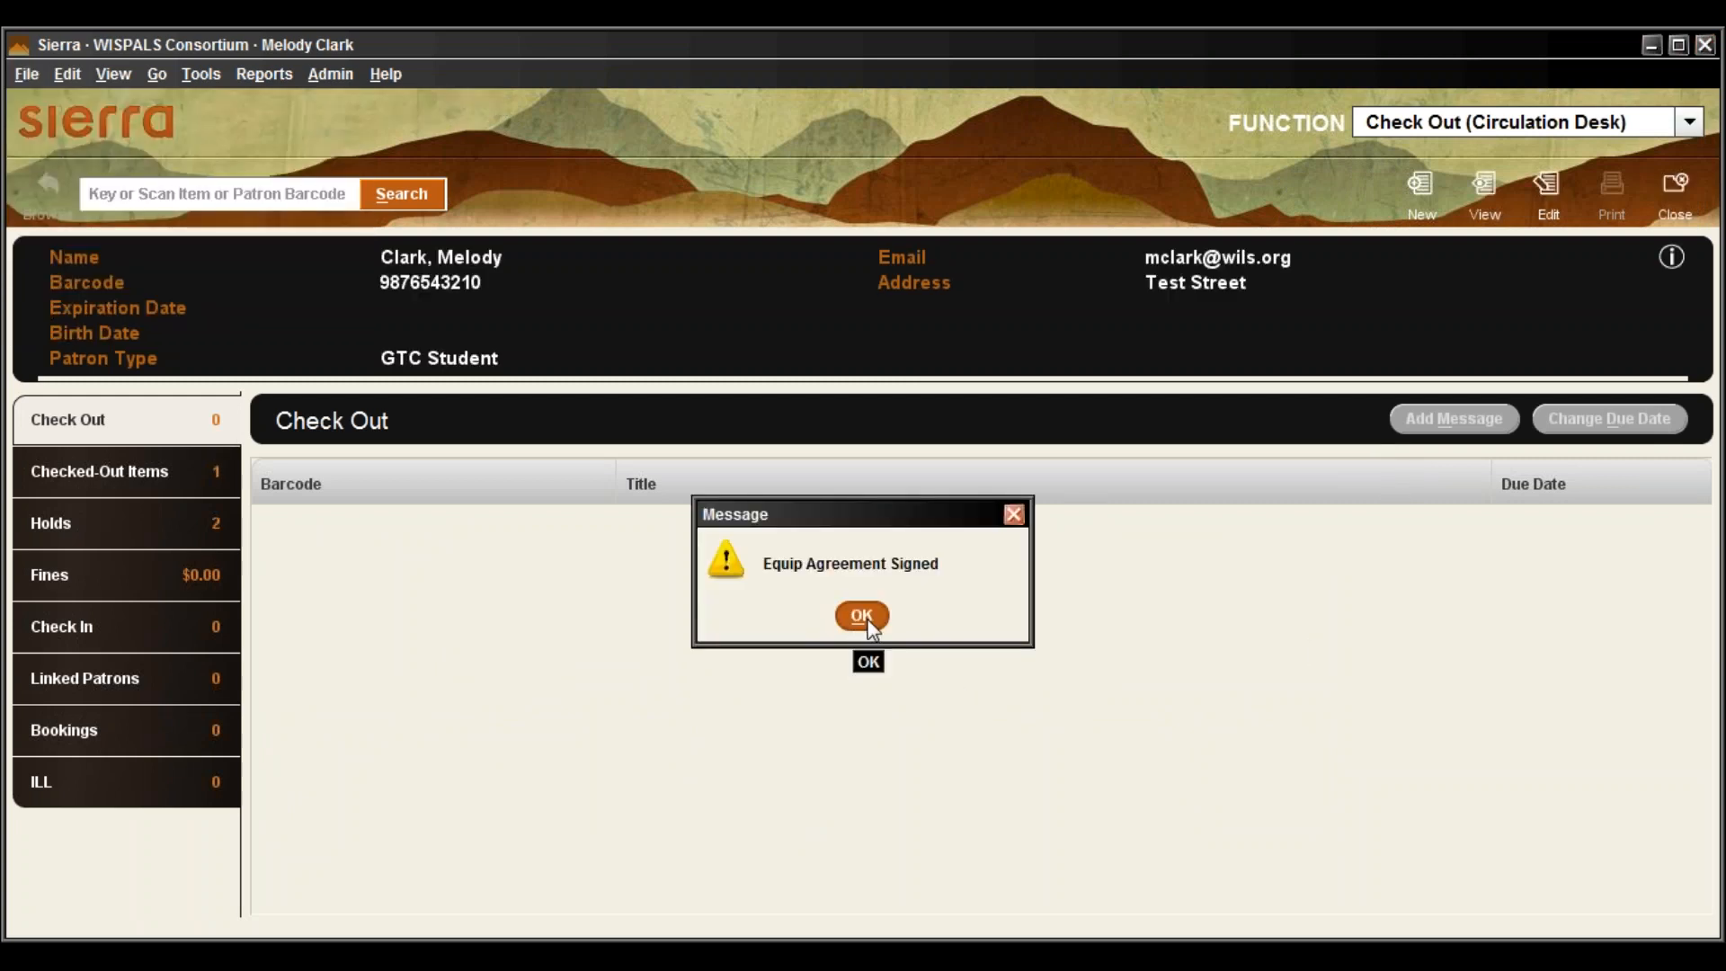
click(868, 619)
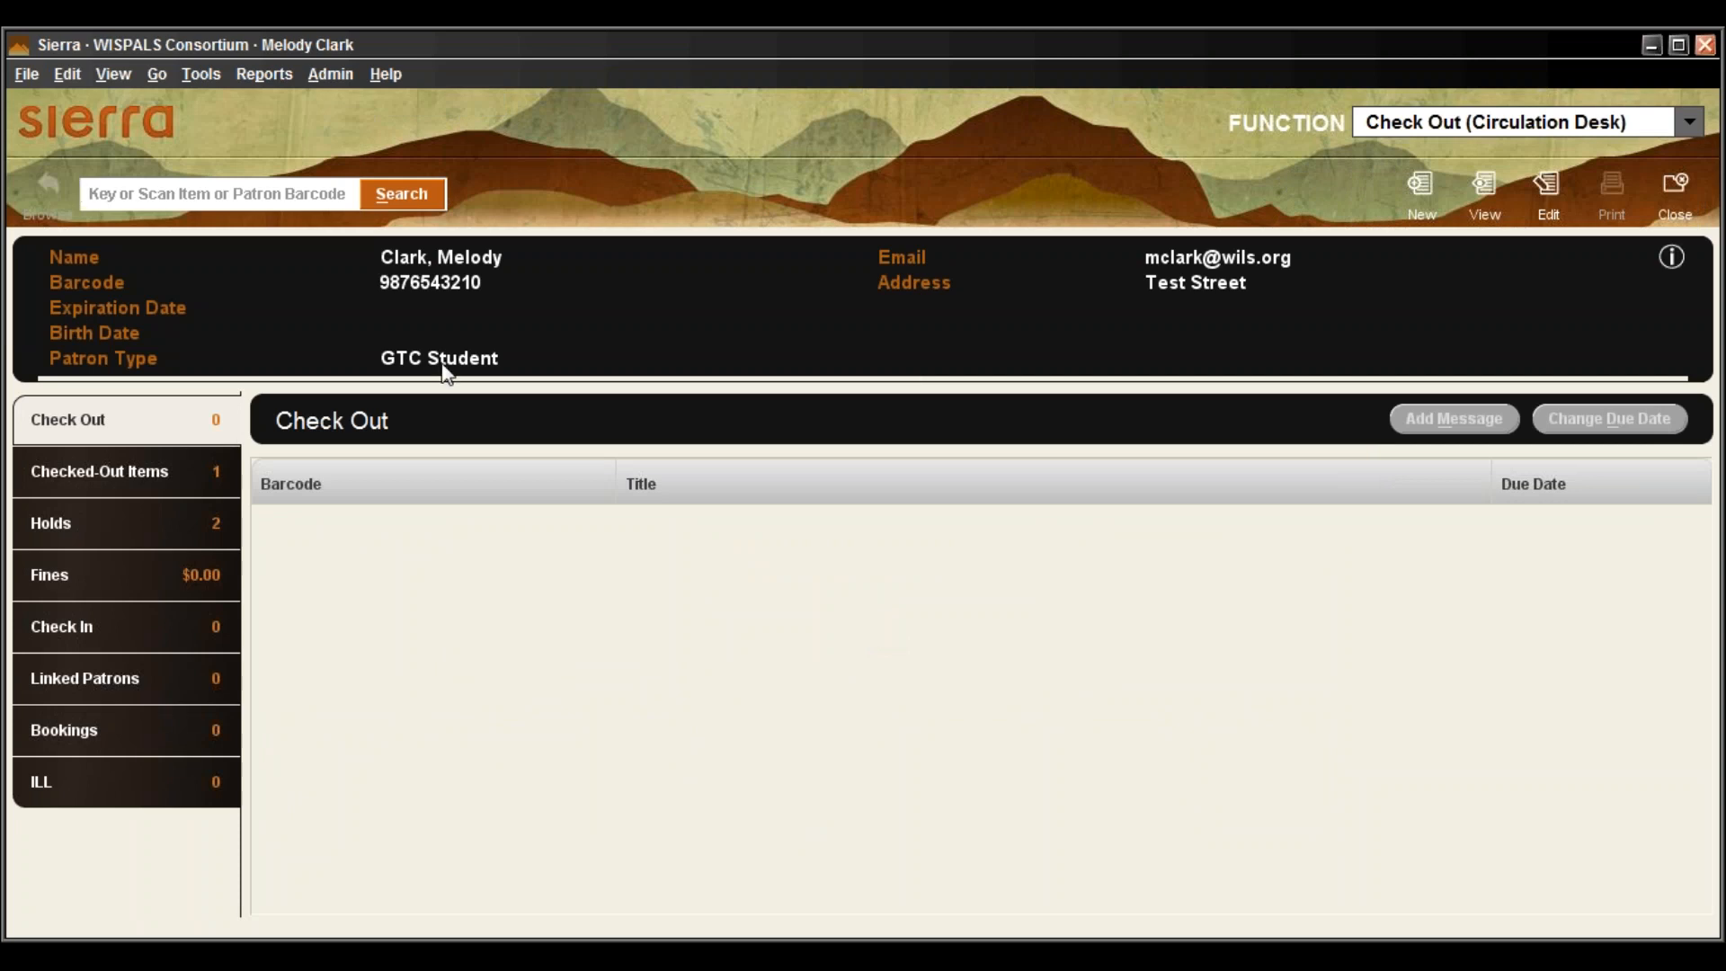
click(37, 534)
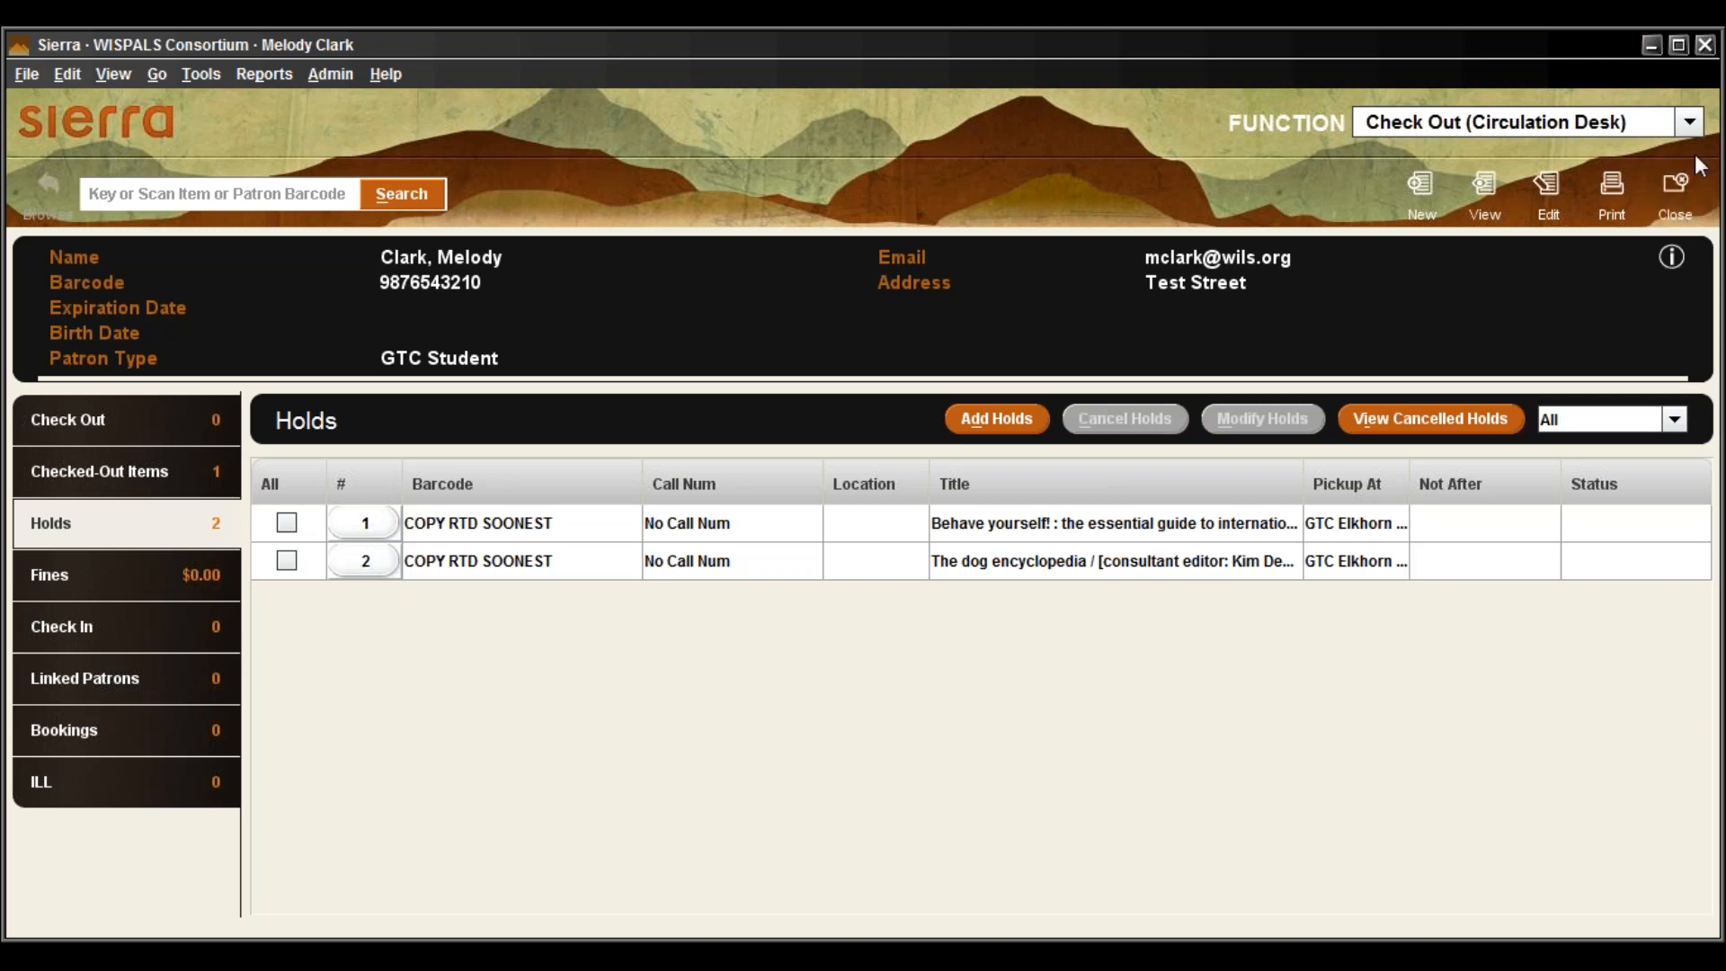
Close the patron's record and choose Check-In (No Patron) from the FUNCTION list
click(1668, 192)
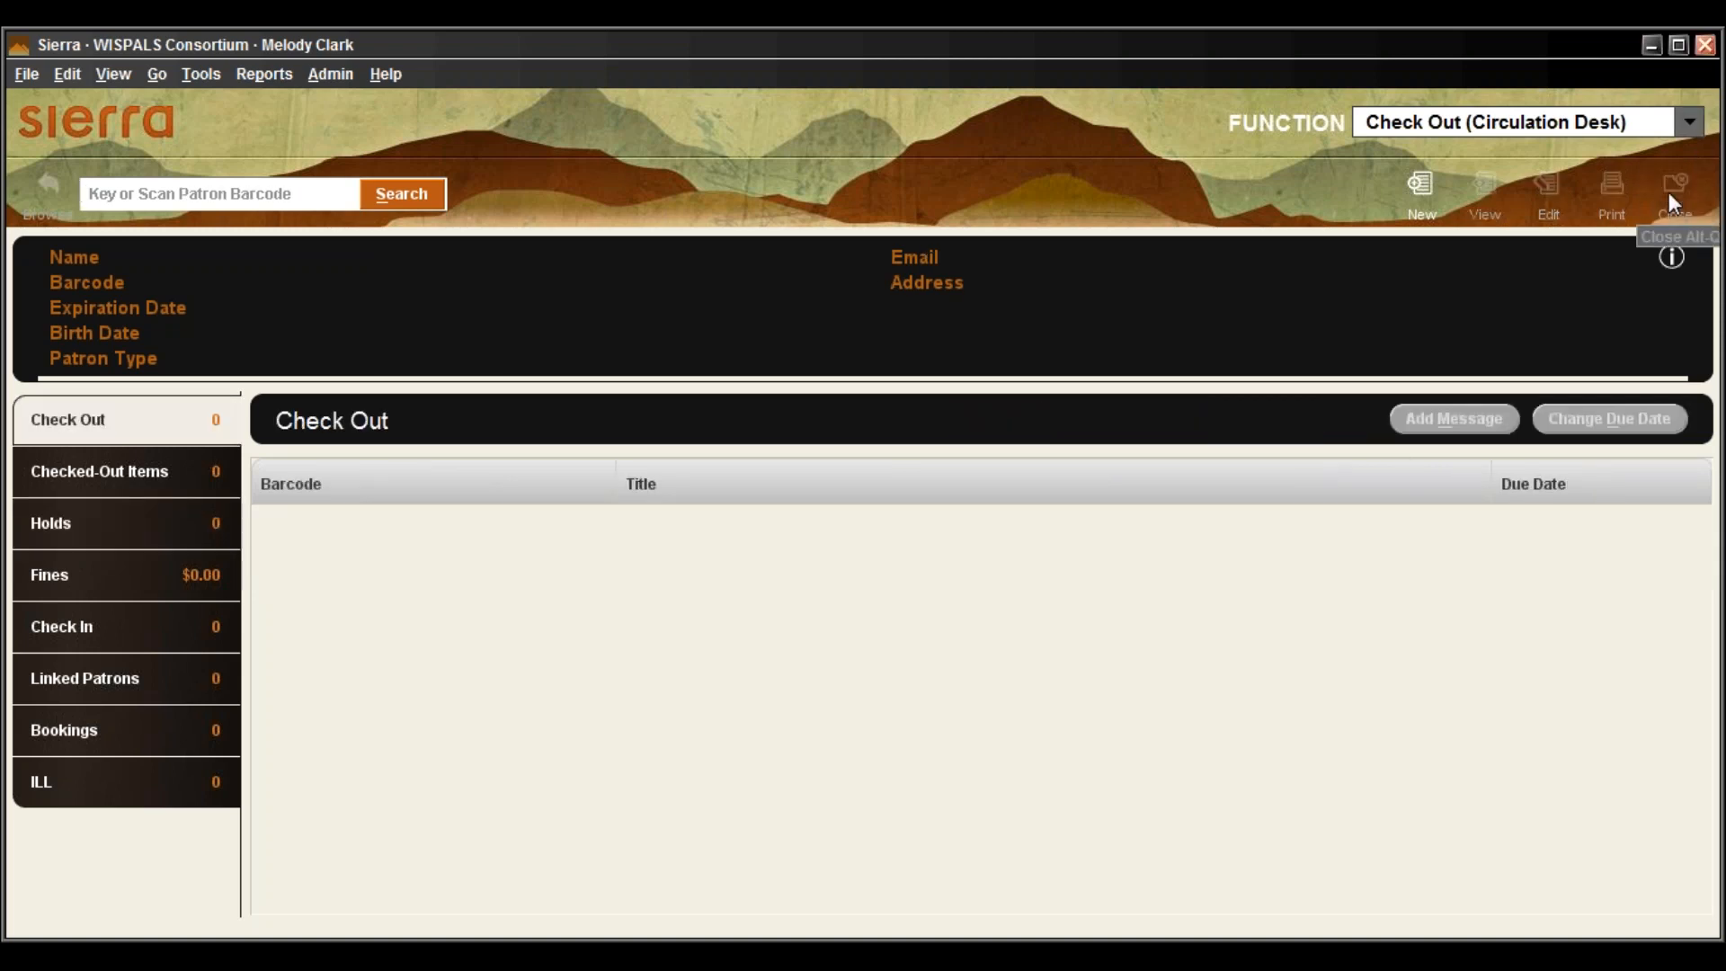
click(1690, 126)
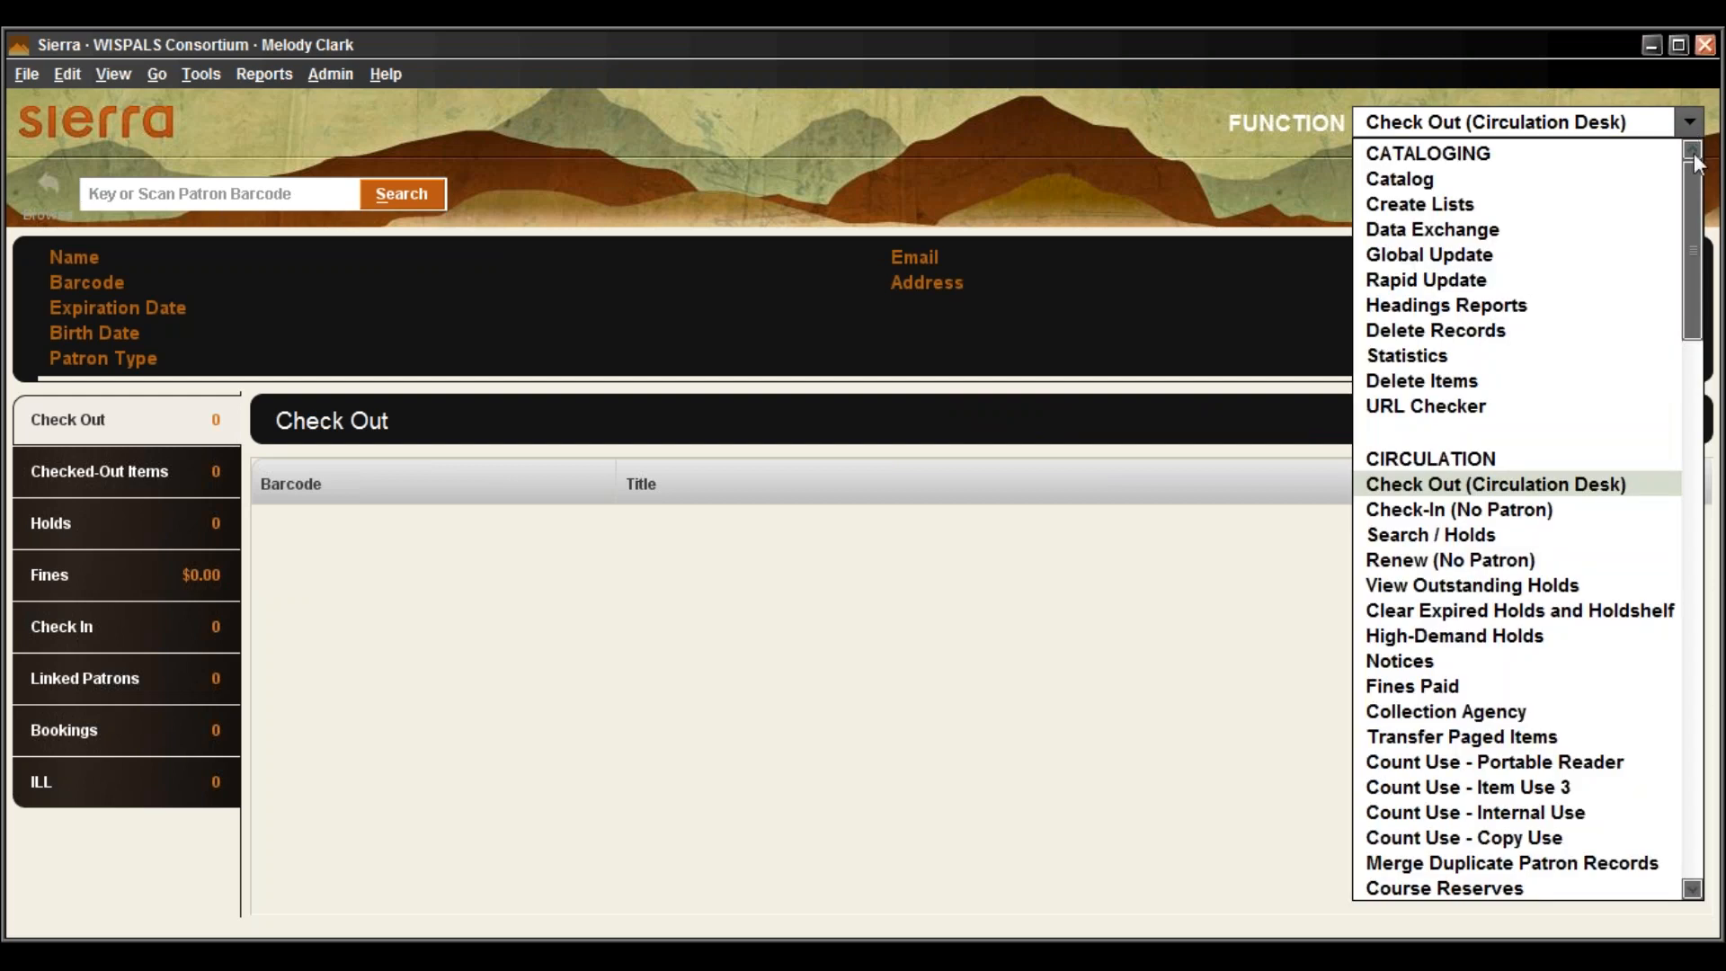
click(1589, 519)
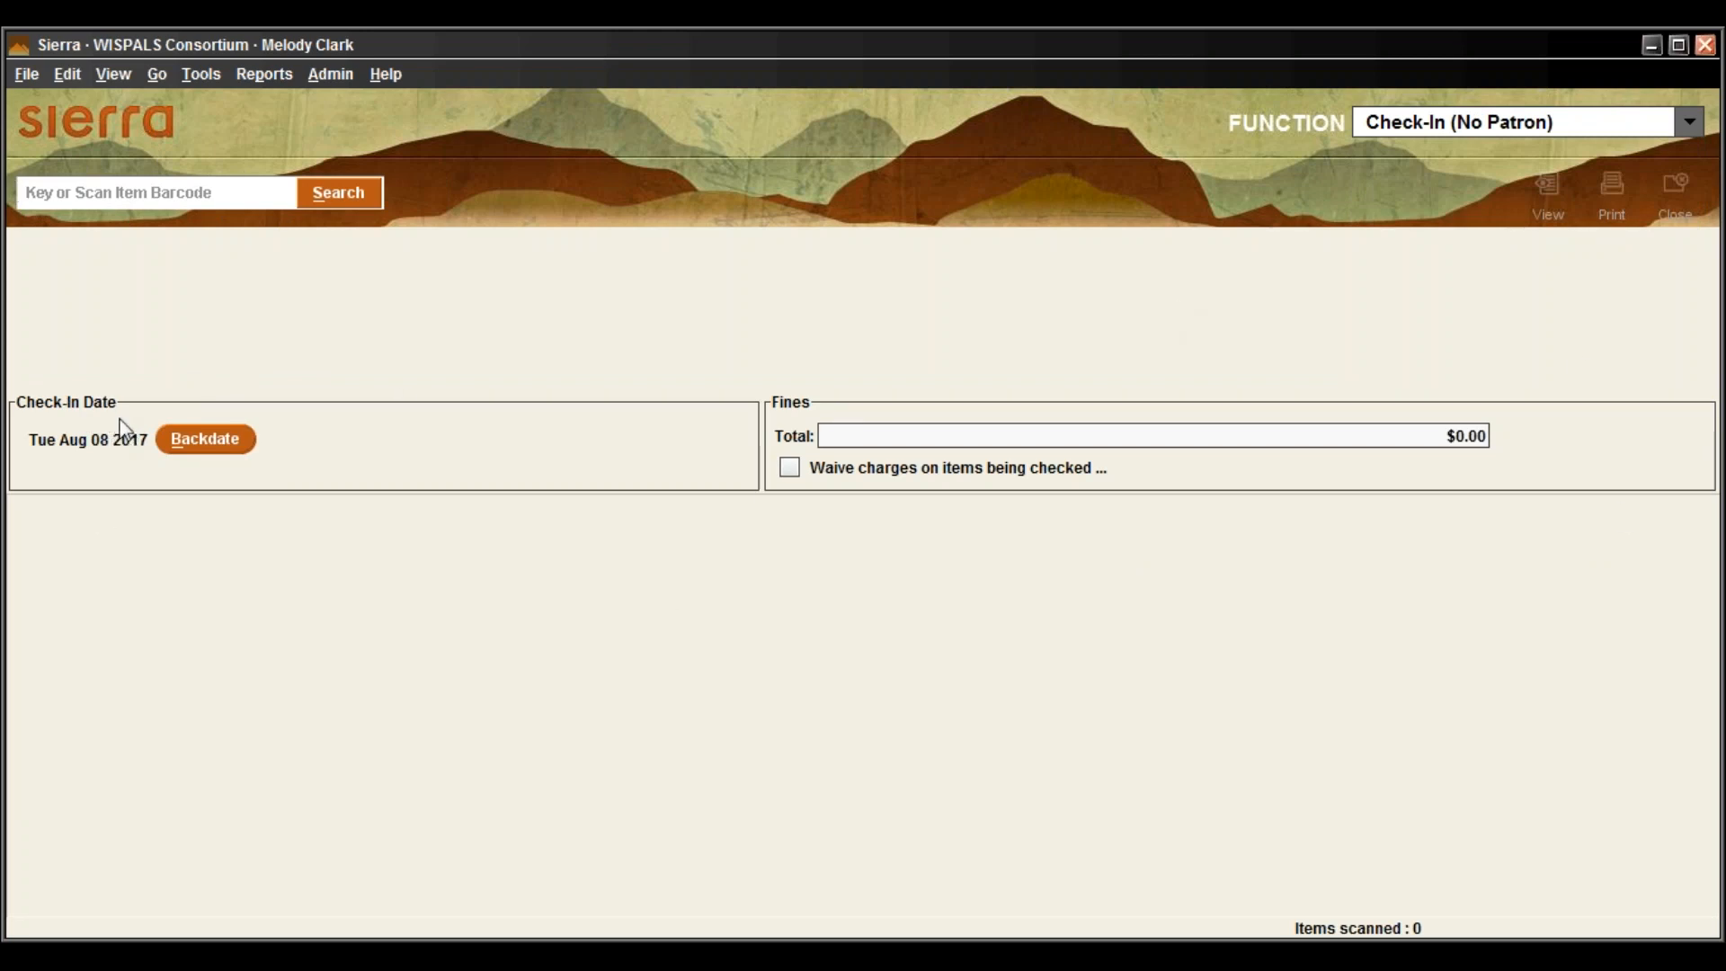
click(214, 438)
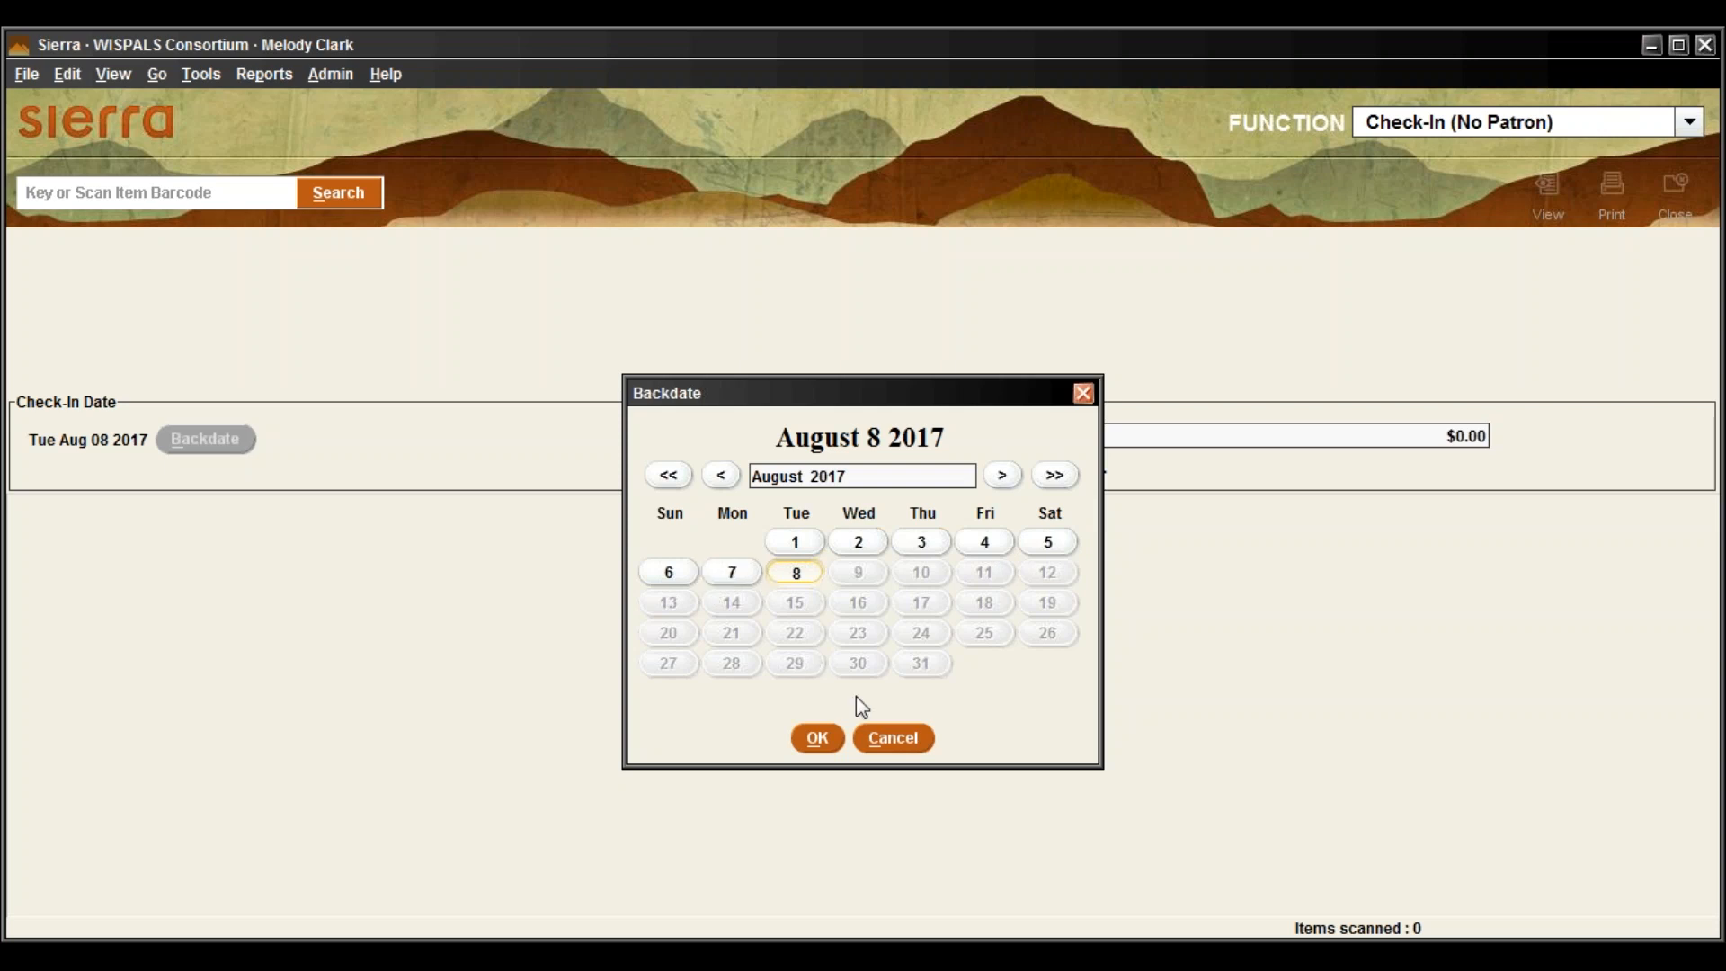
click(898, 739)
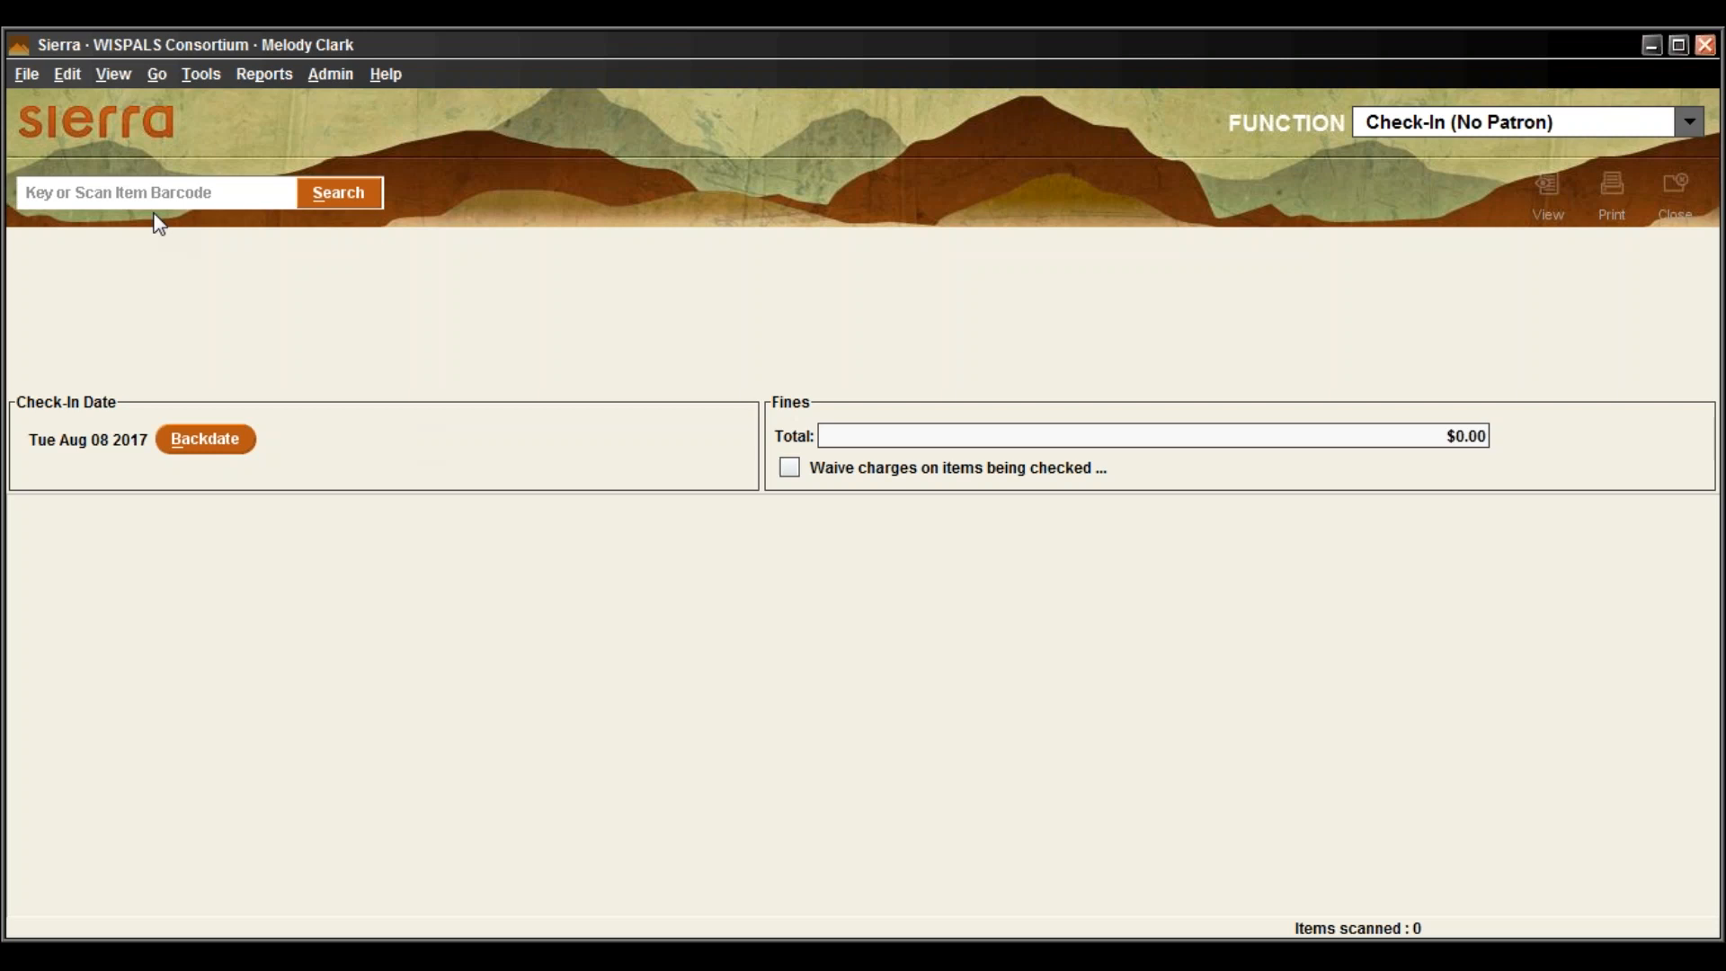
key(ctrl+v)
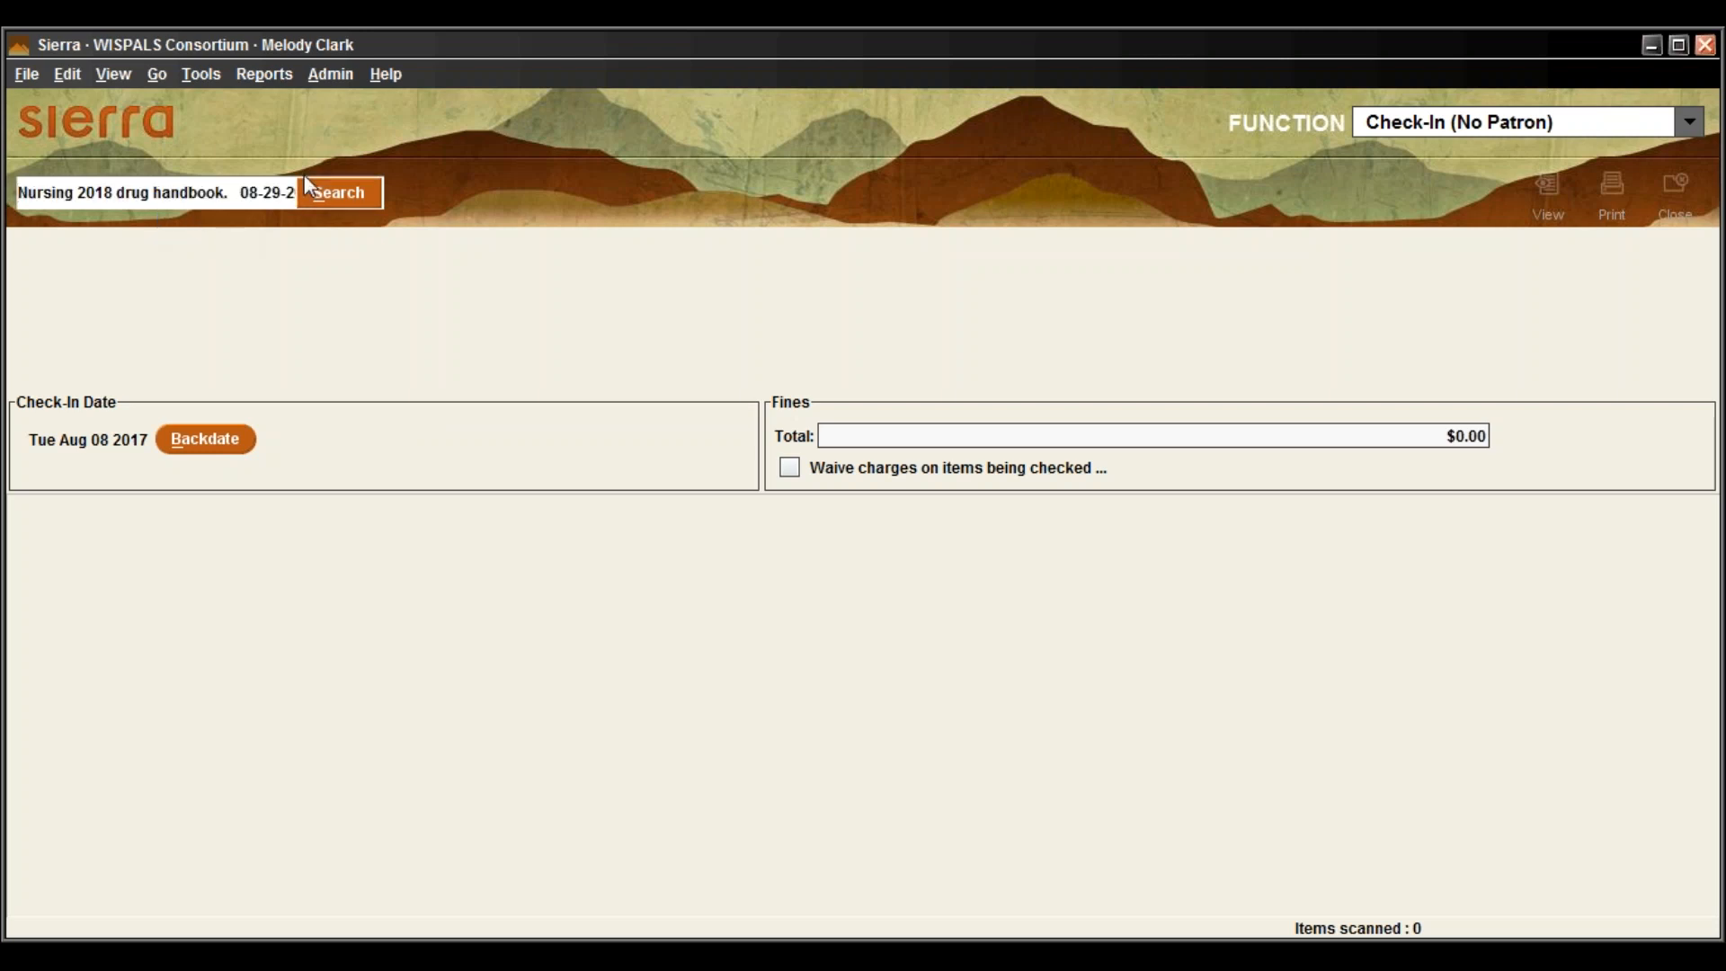
mouse_move(24, 195)
mouse_down()
mouse_move(348, 202)
mouse_move(7, 192)
mouse_up()
key(BackSpace)
key(BackSpace)
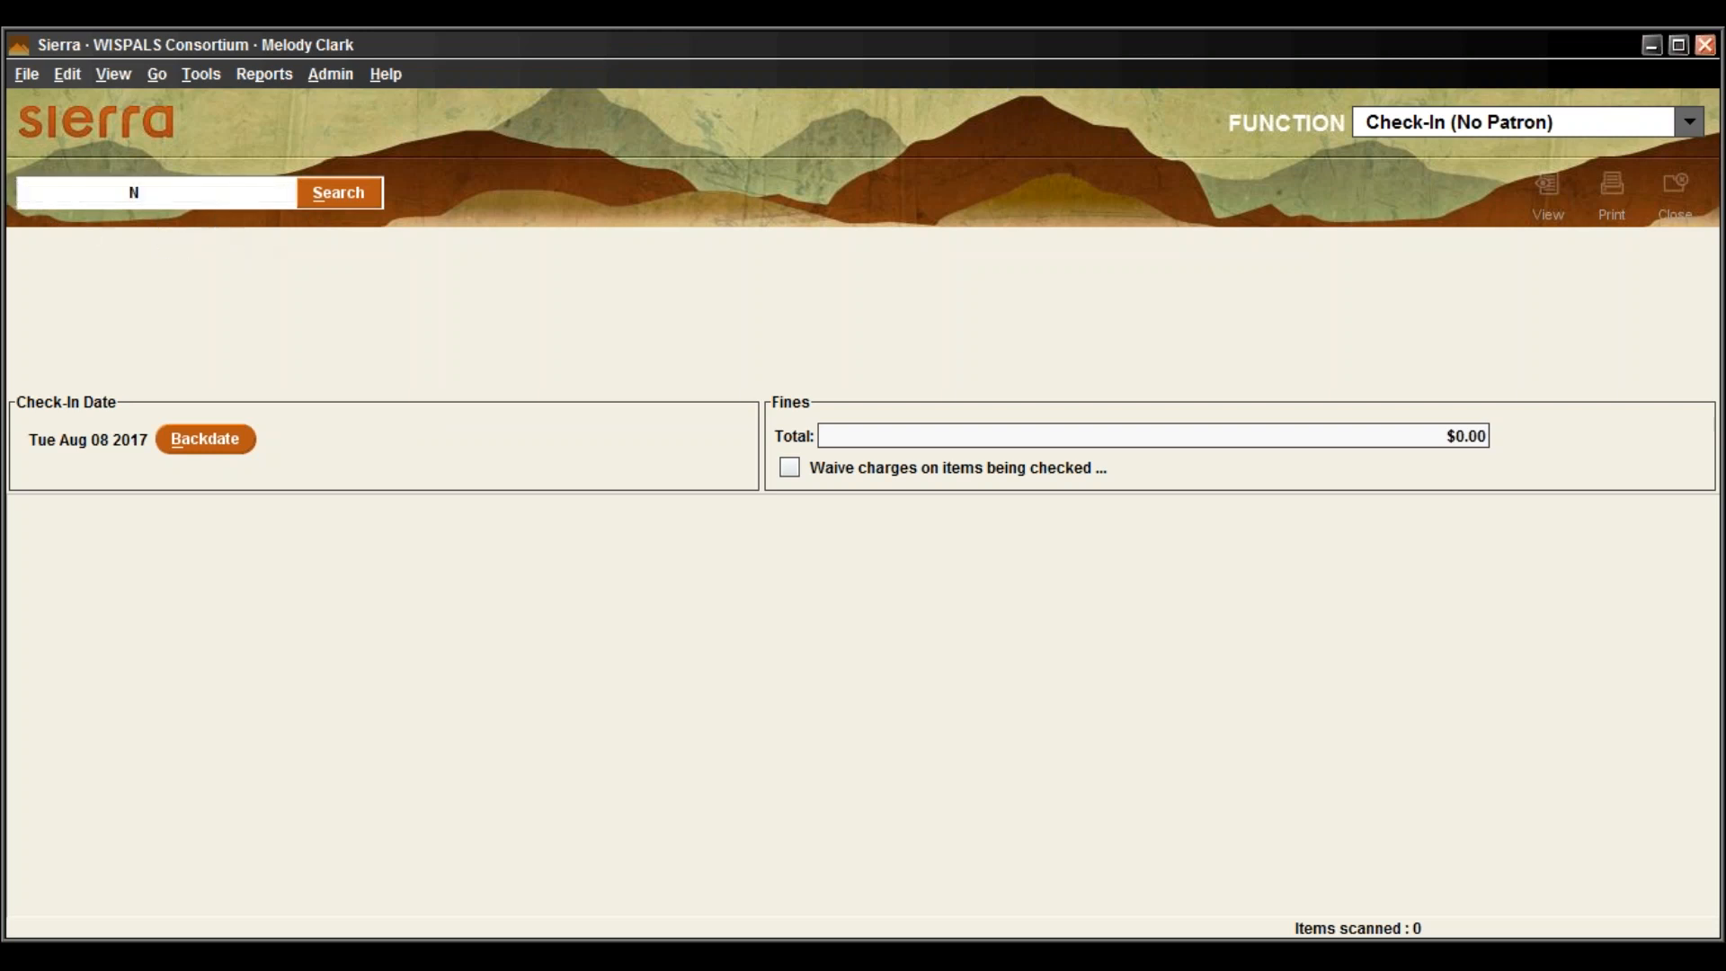
drag(170, 193, 17, 193)
key(BackSpace)
text(32402002978039)
click(360, 187)
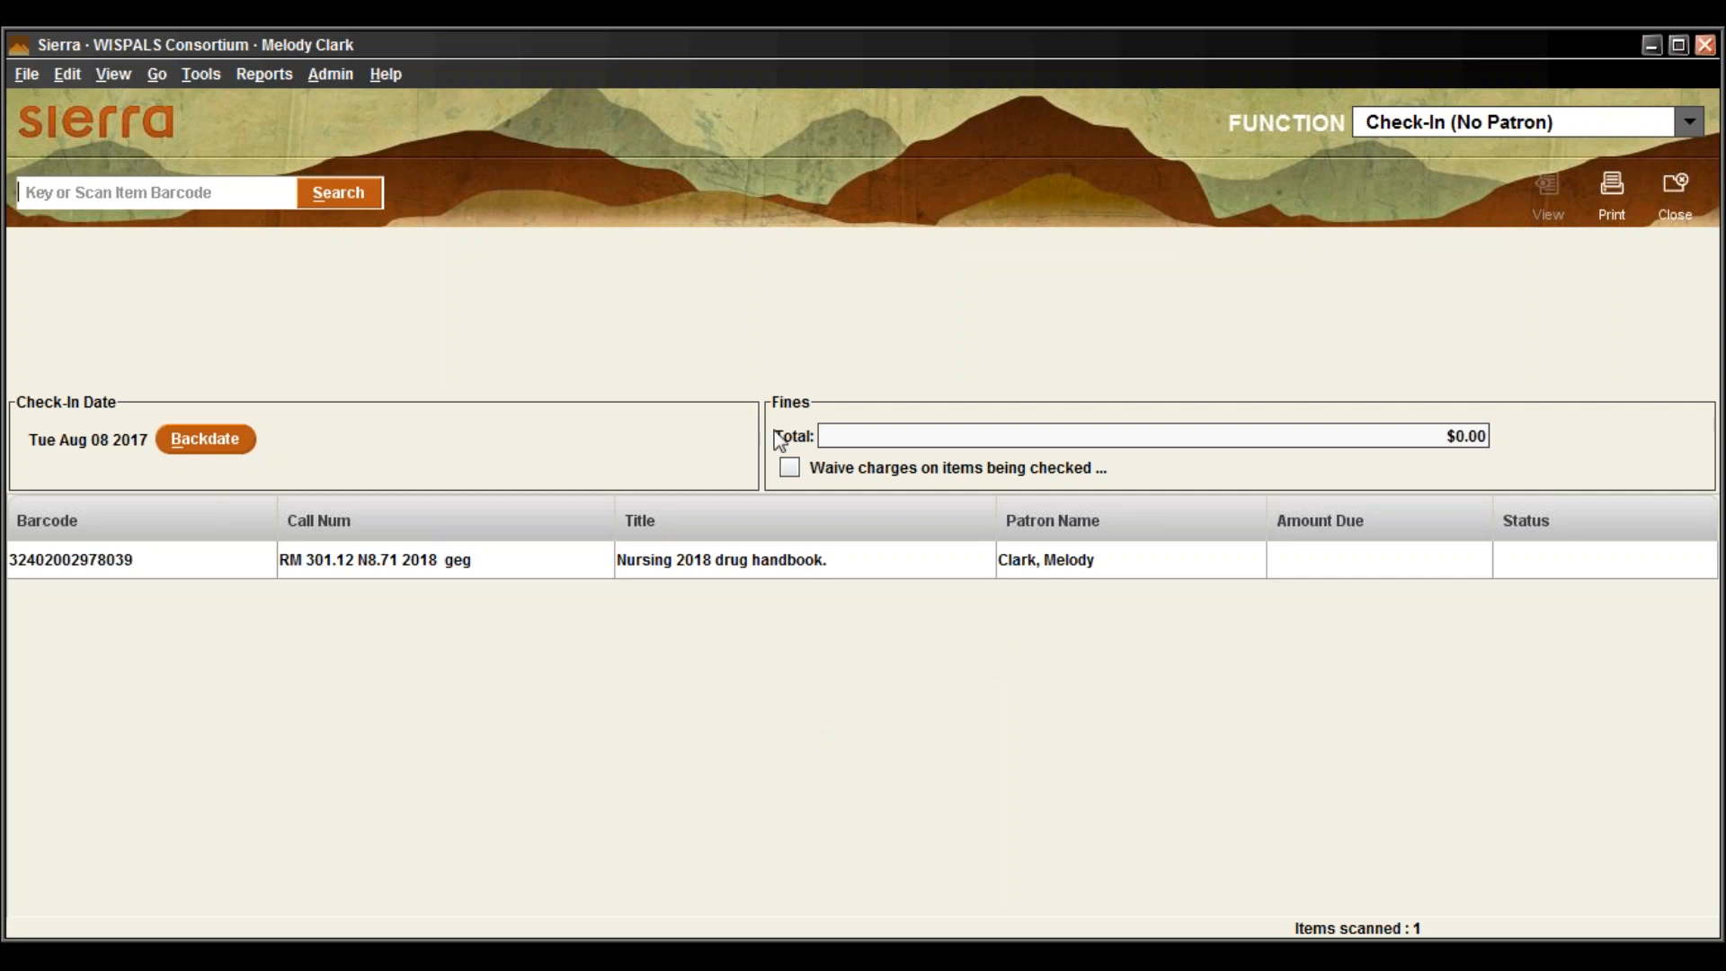
click(799, 469)
click(789, 477)
Clear the checked-in items list and choose Search / Holds from the FUNCTION list
click(1687, 180)
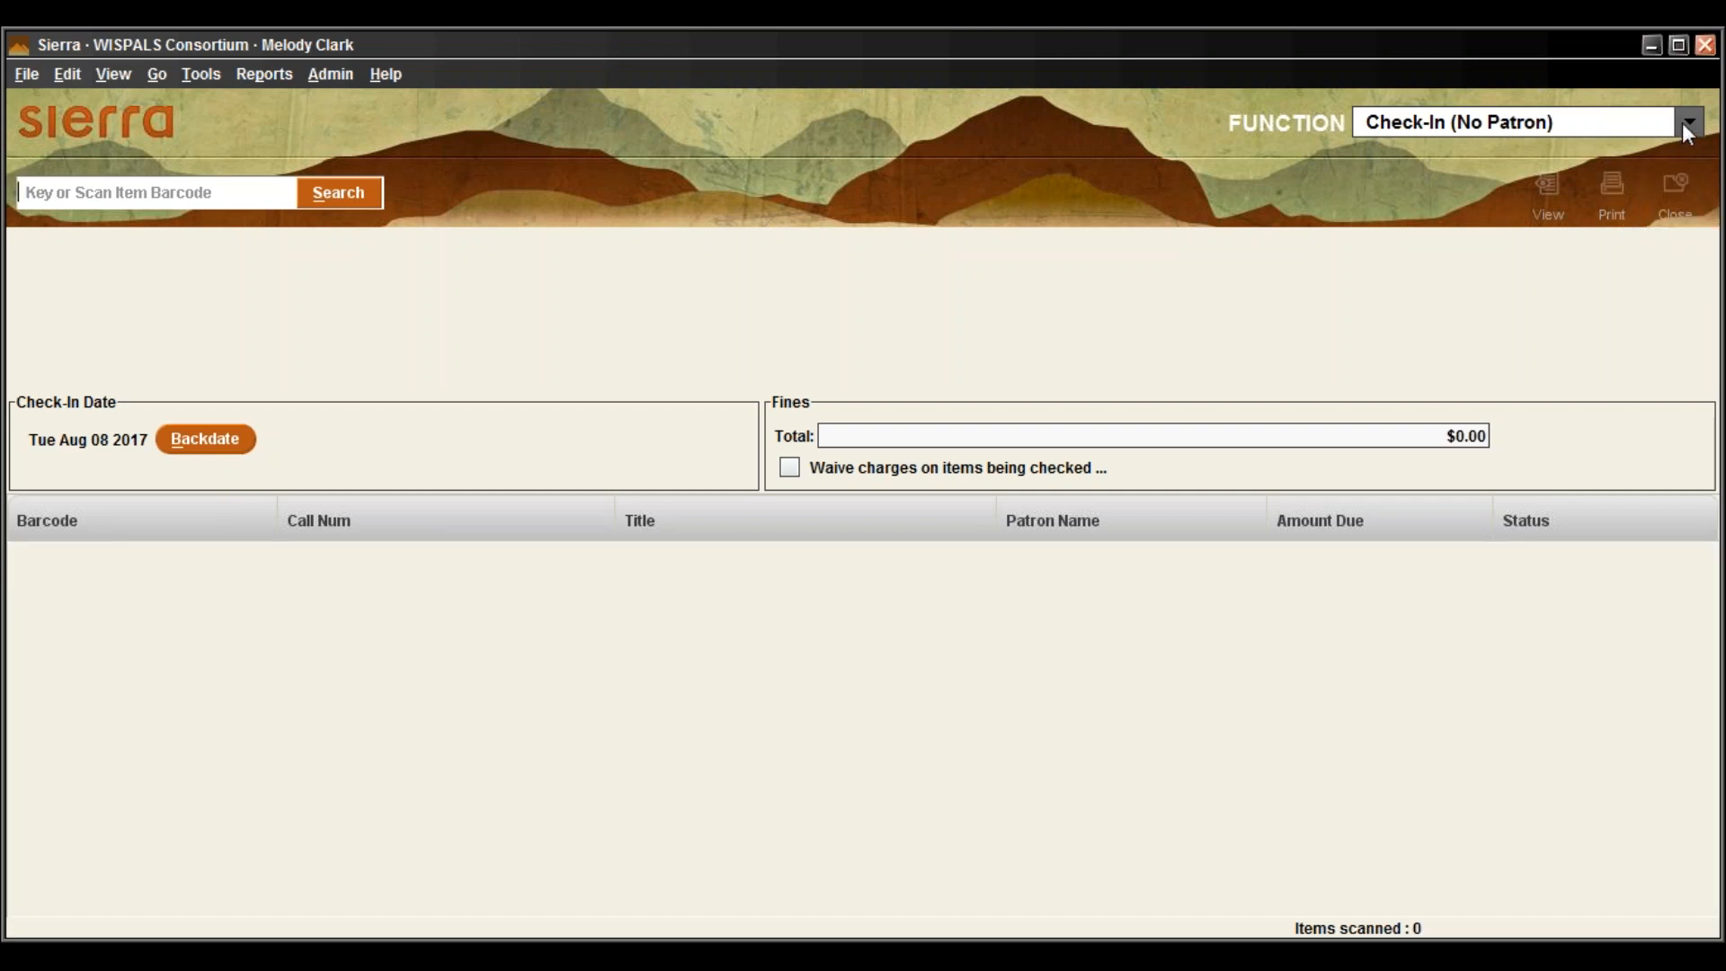
click(1682, 123)
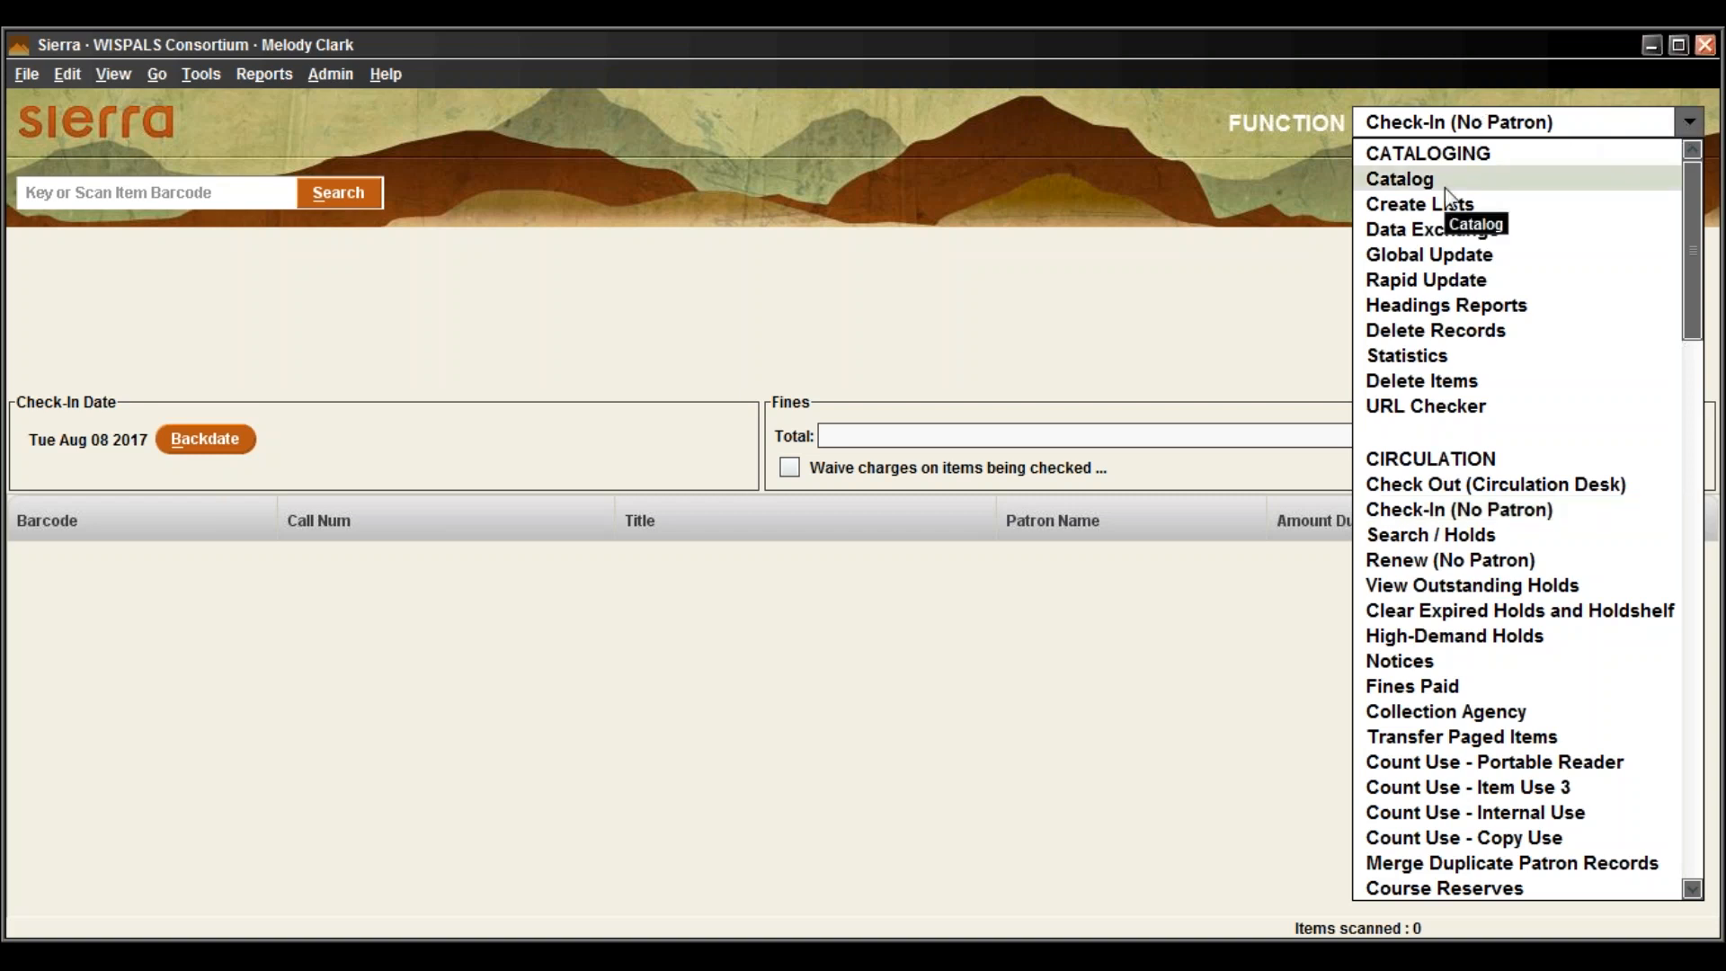
scroll(1444, 187, down, 1)
click(1428, 83)
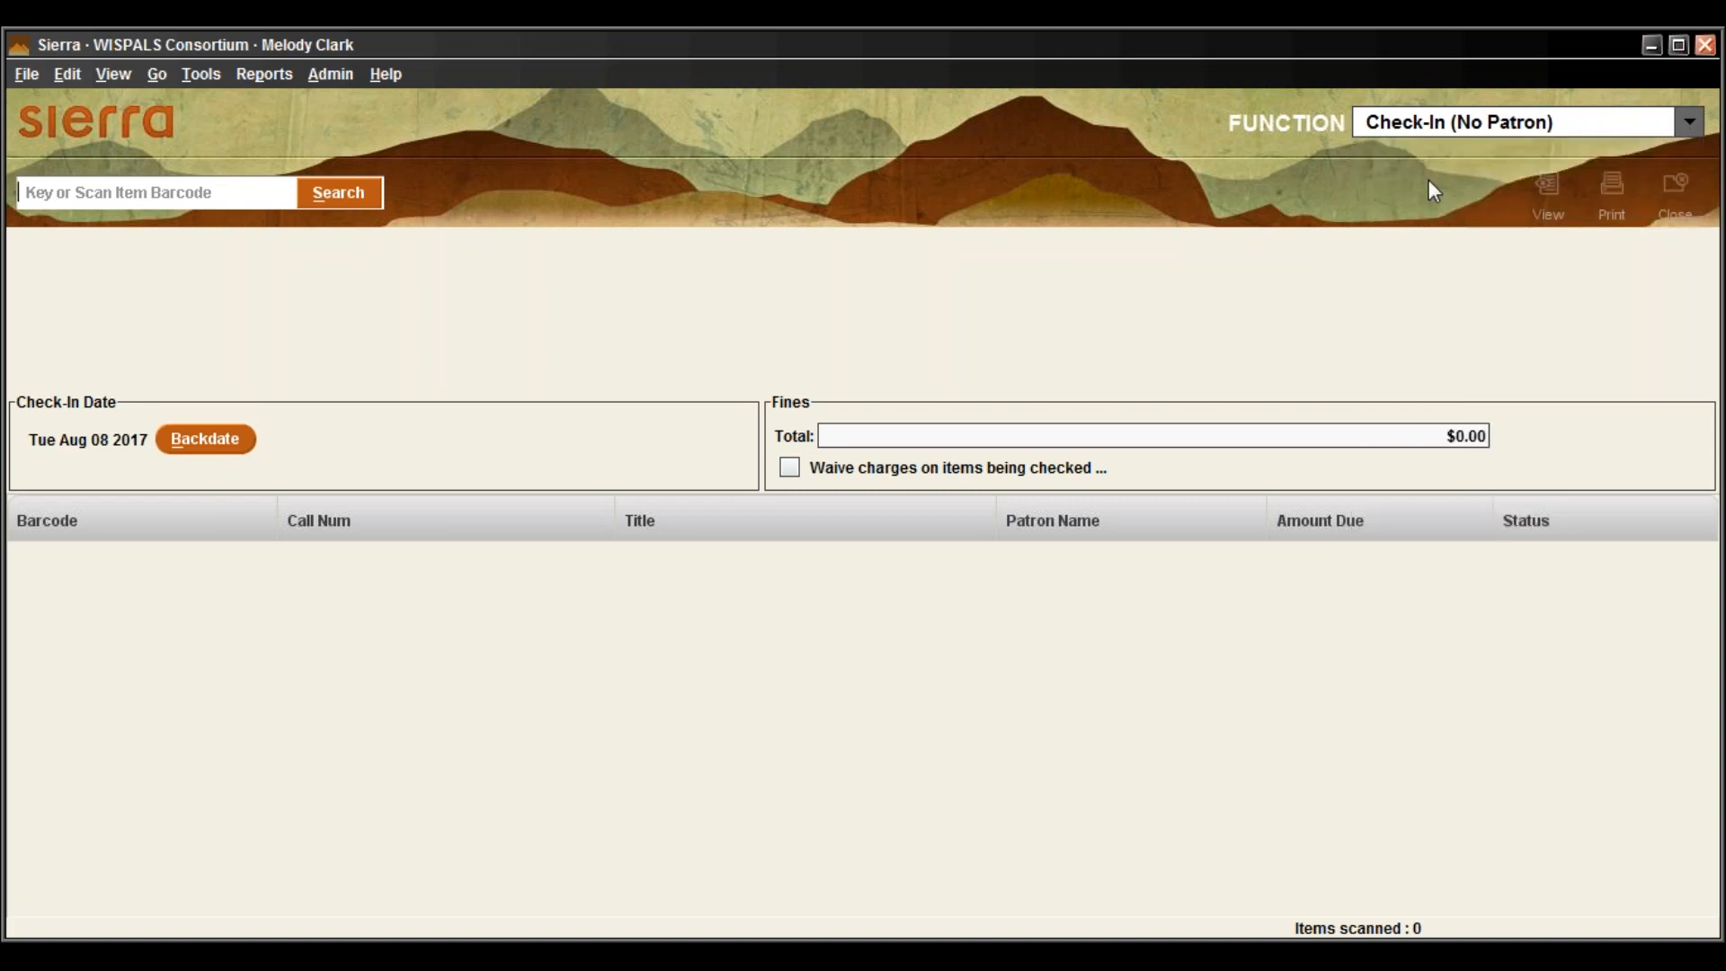
click(1600, 122)
scroll(1564, 220, up, 1)
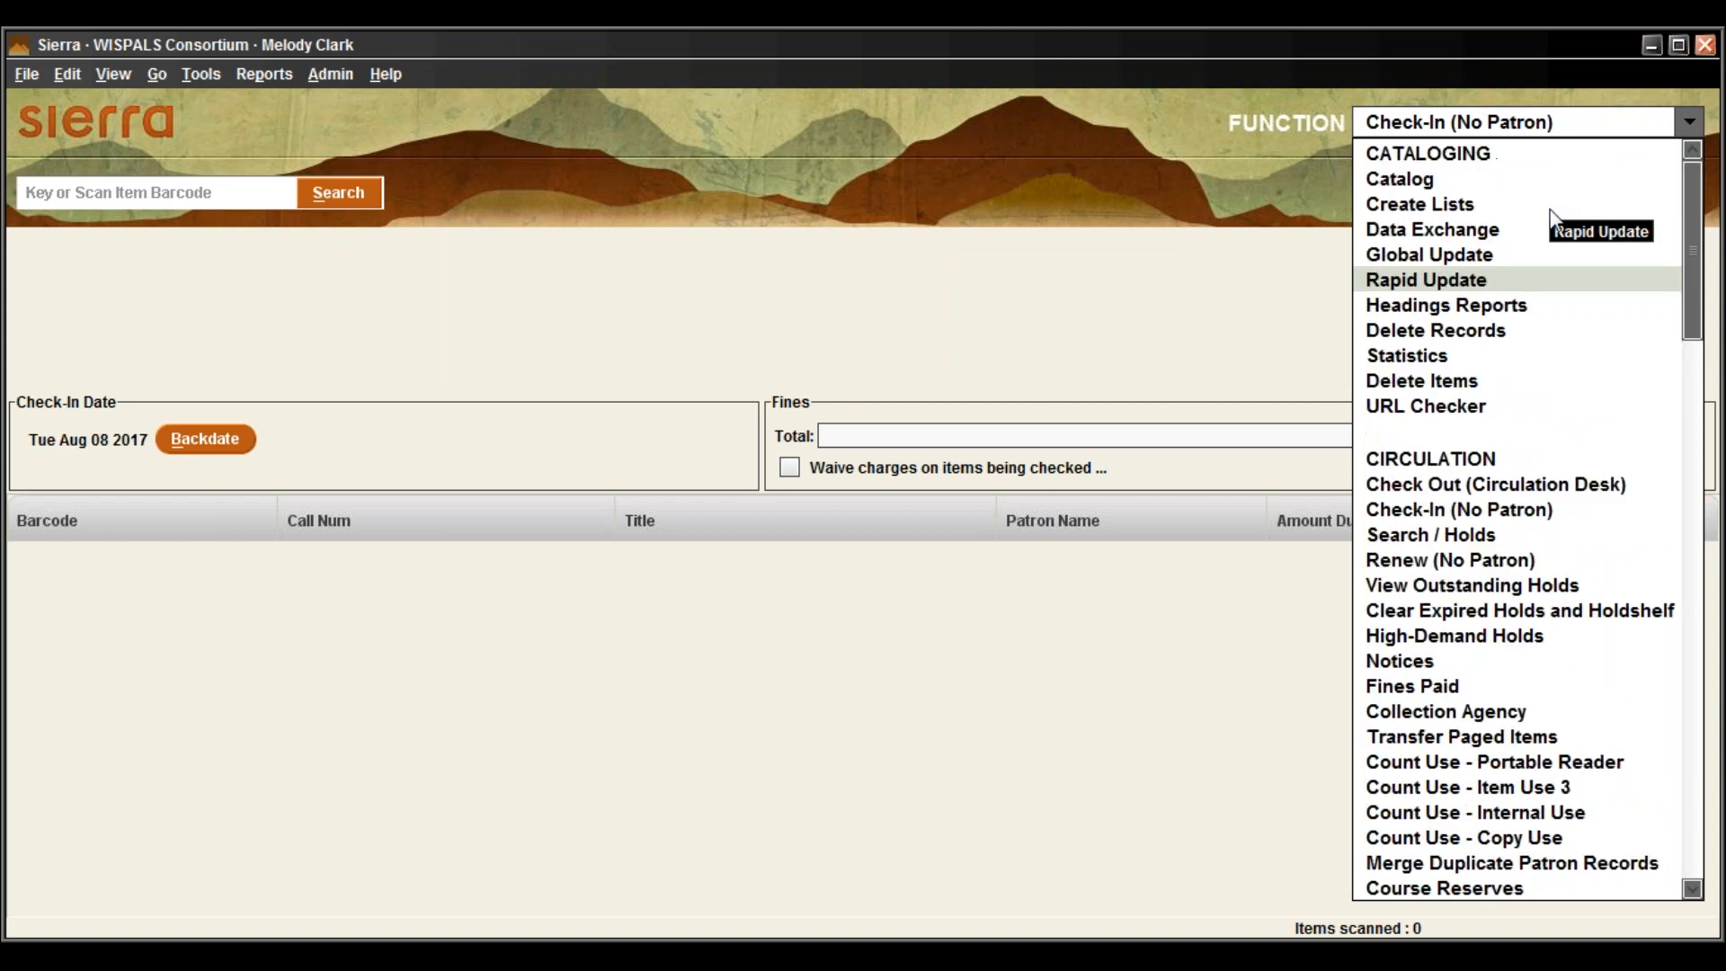
scroll(1541, 345, down, 2)
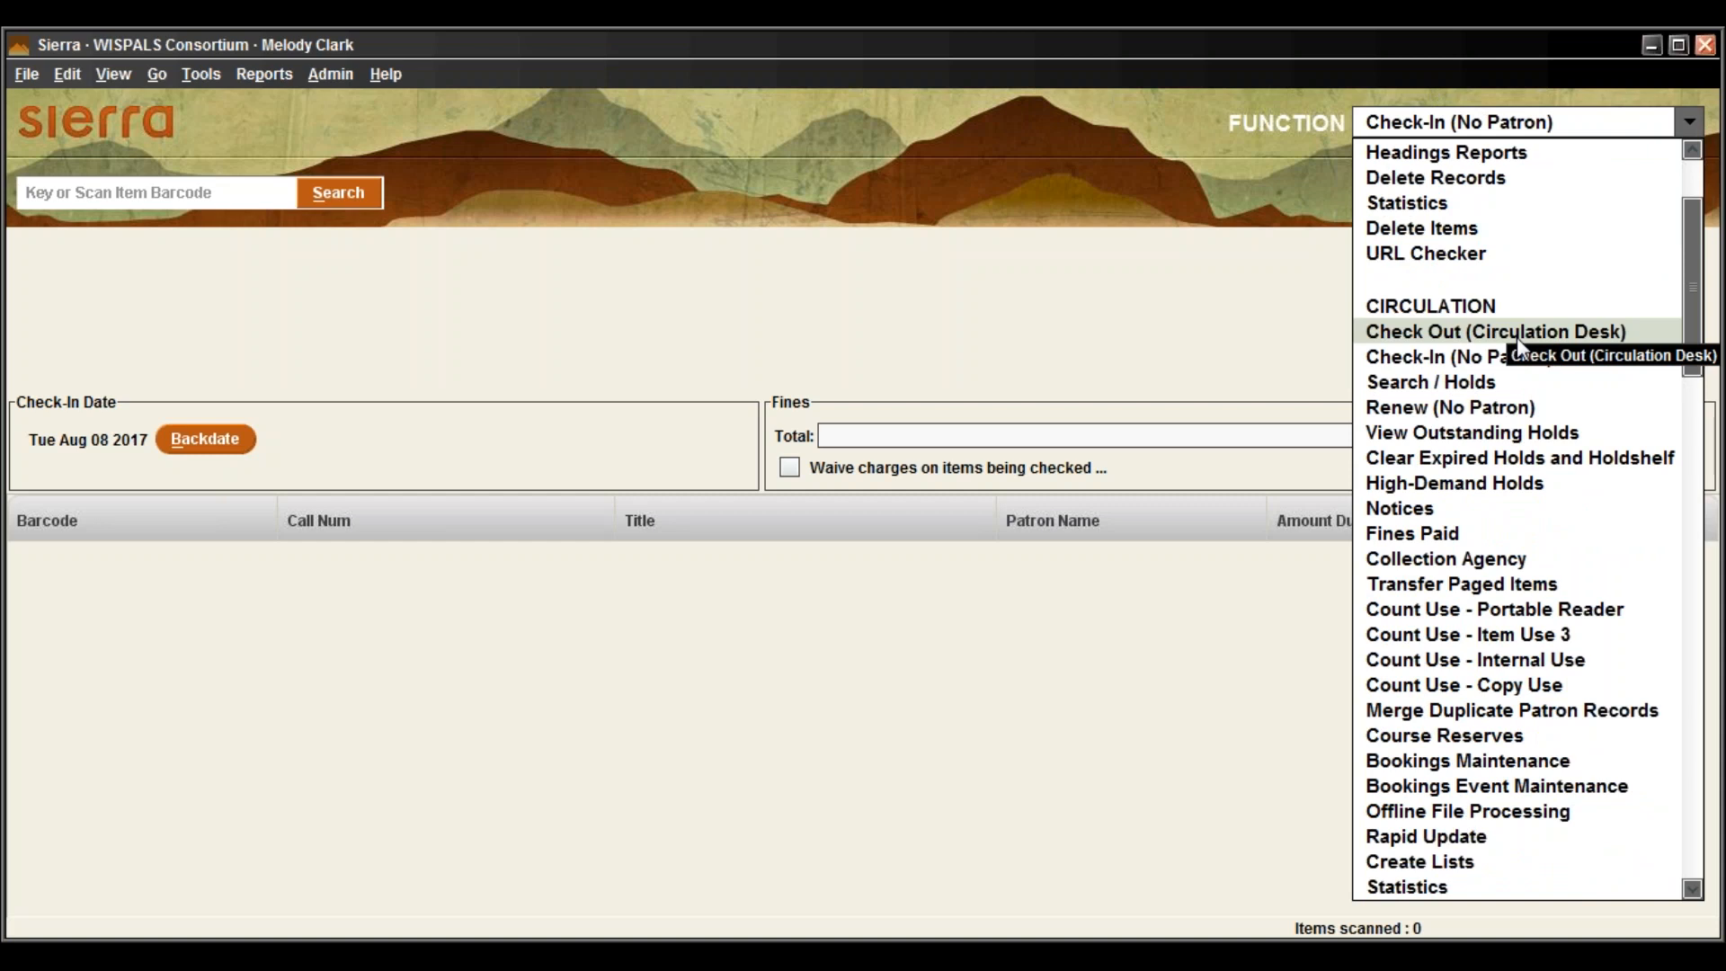
scroll(1508, 381, up, 1)
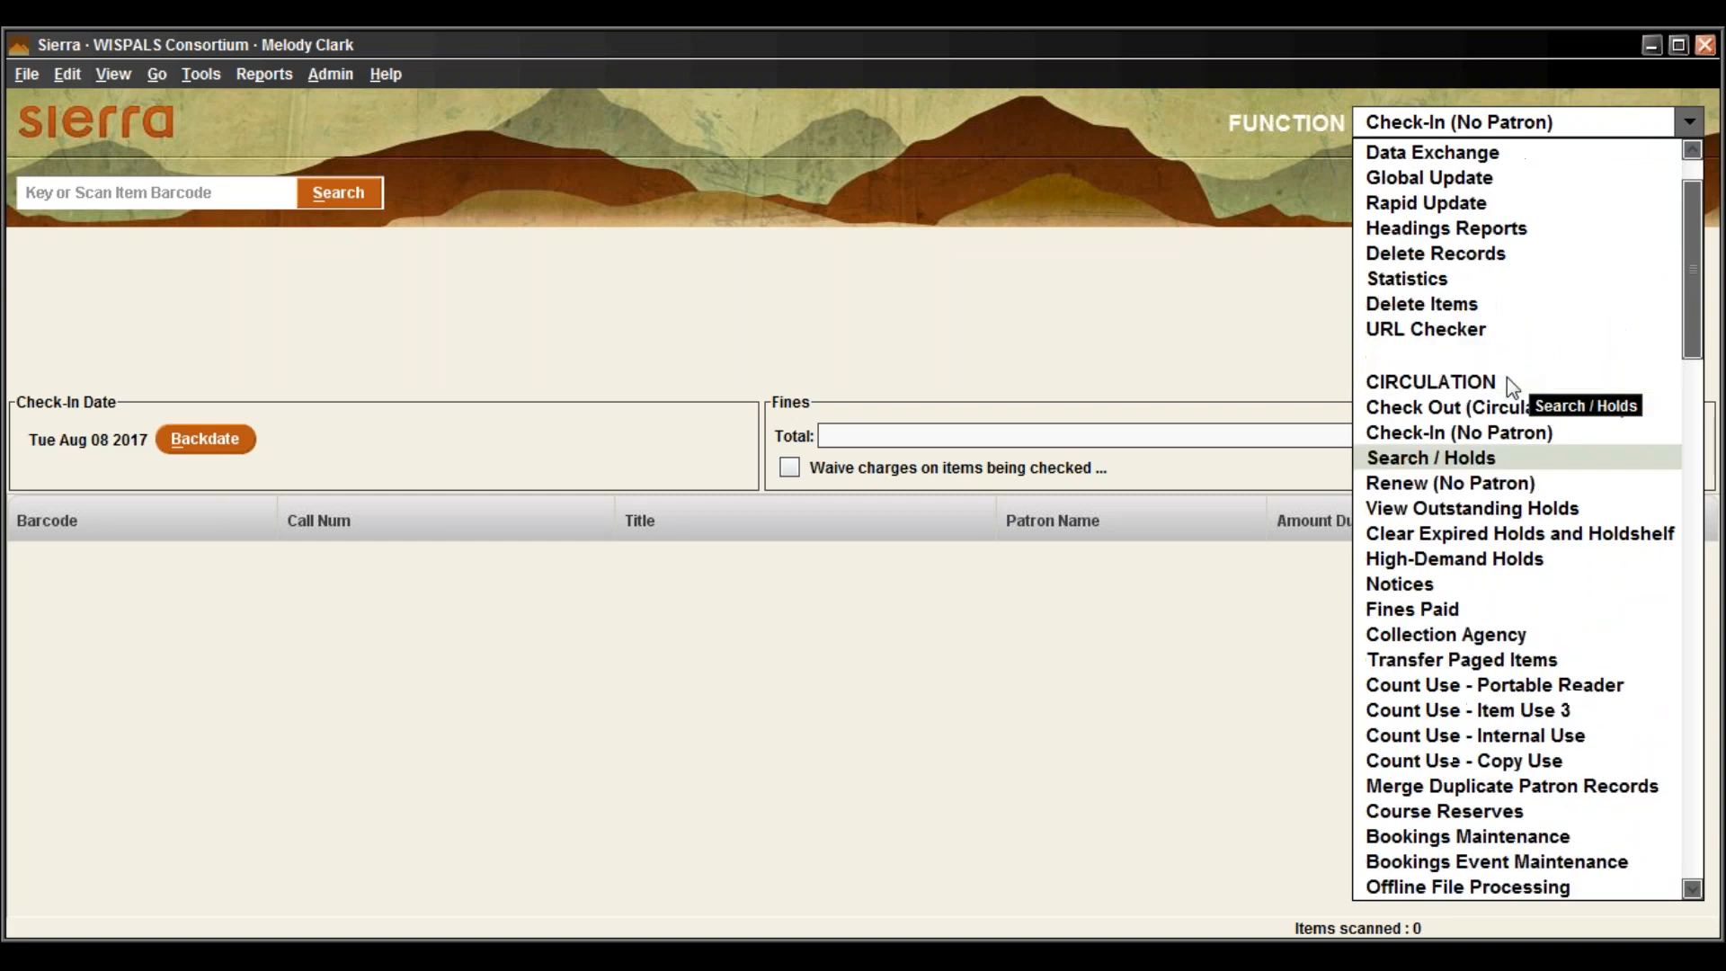
scroll(1508, 382, up, 1)
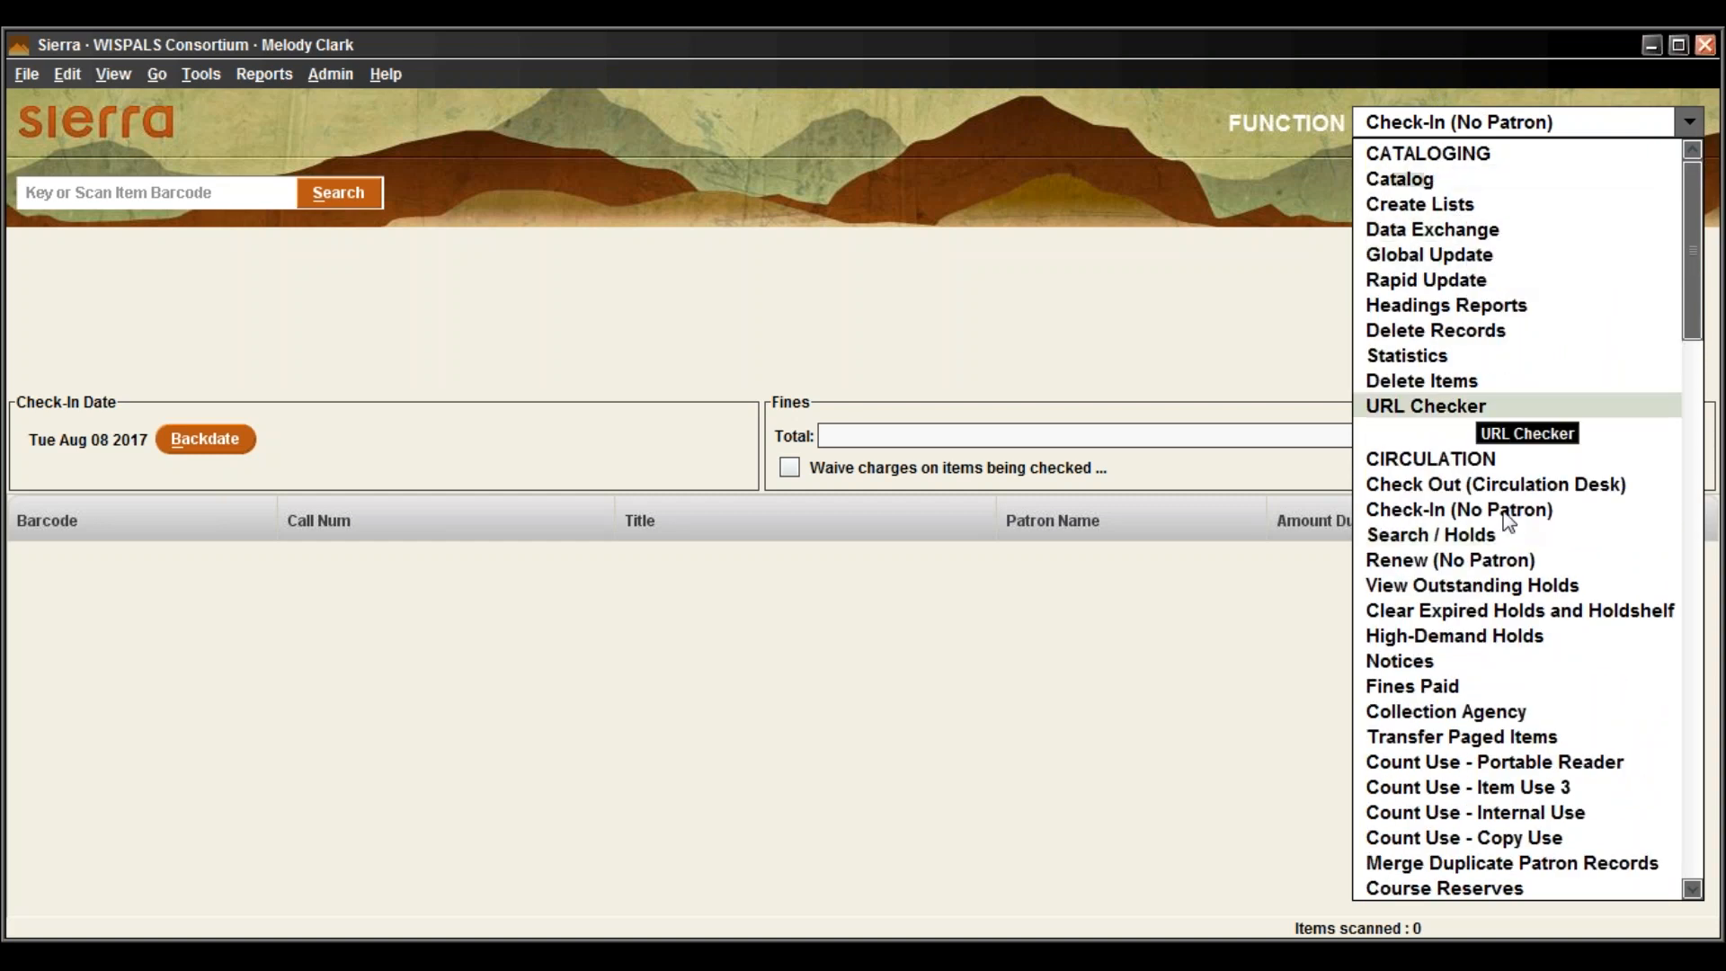
click(1474, 536)
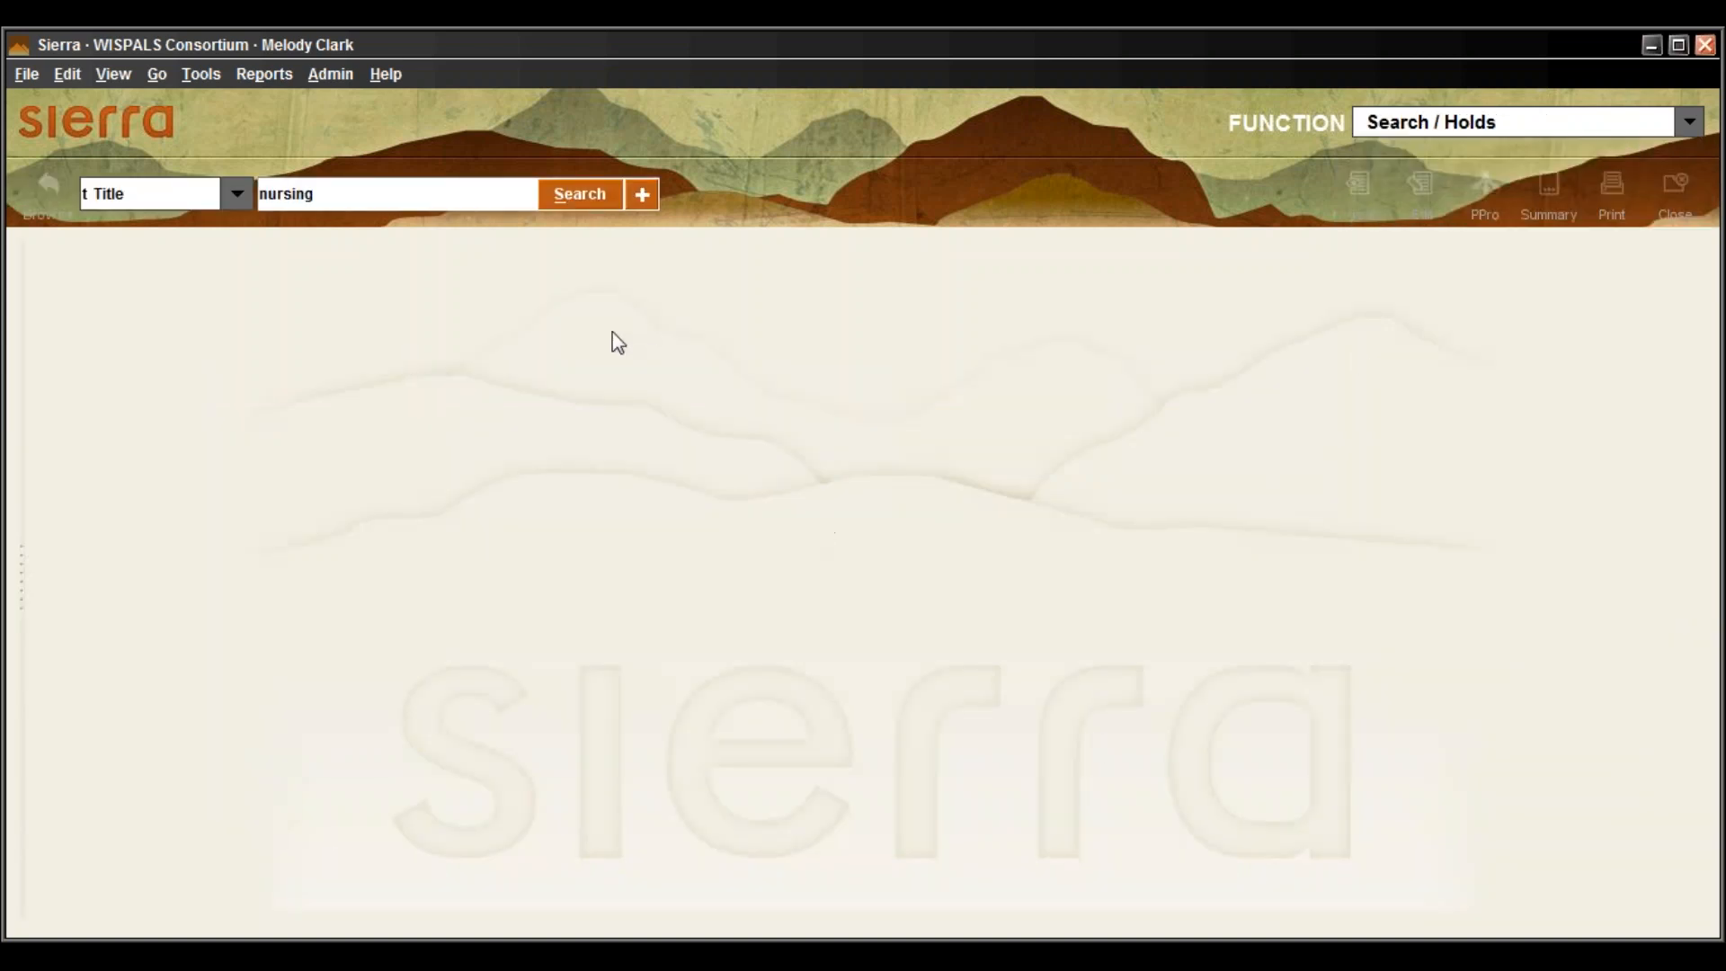
Switch to the Catalog function and back to Search / Holds, leaving a blank title search
click(1680, 124)
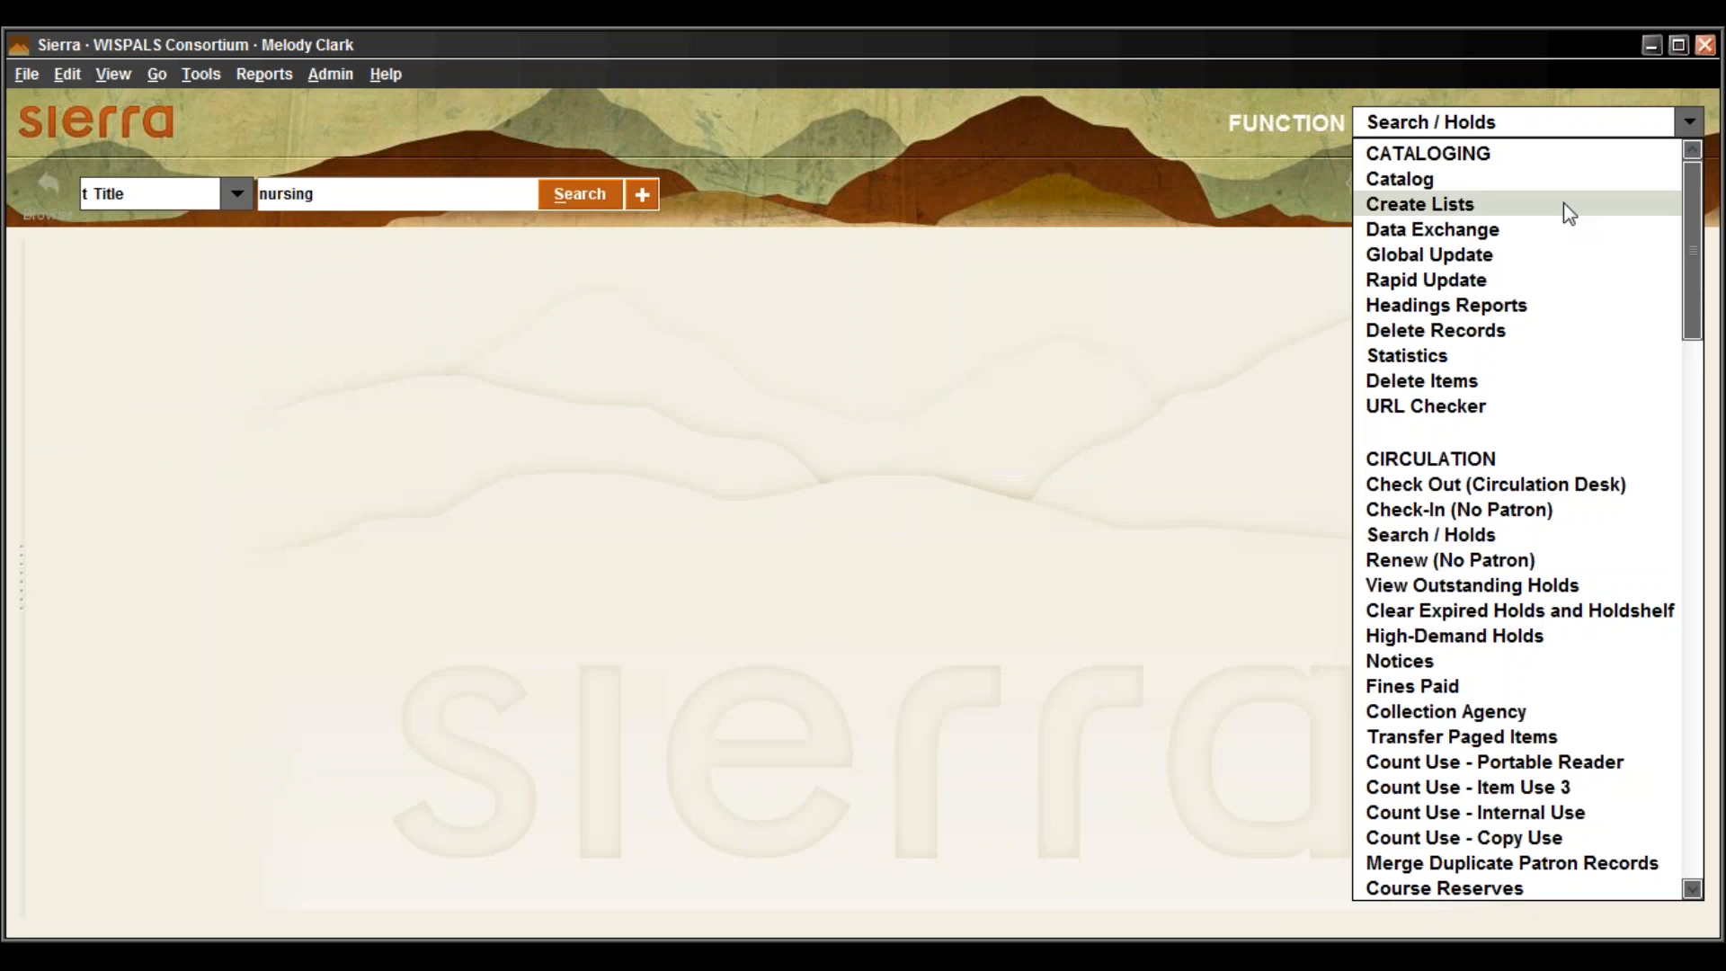
click(1545, 180)
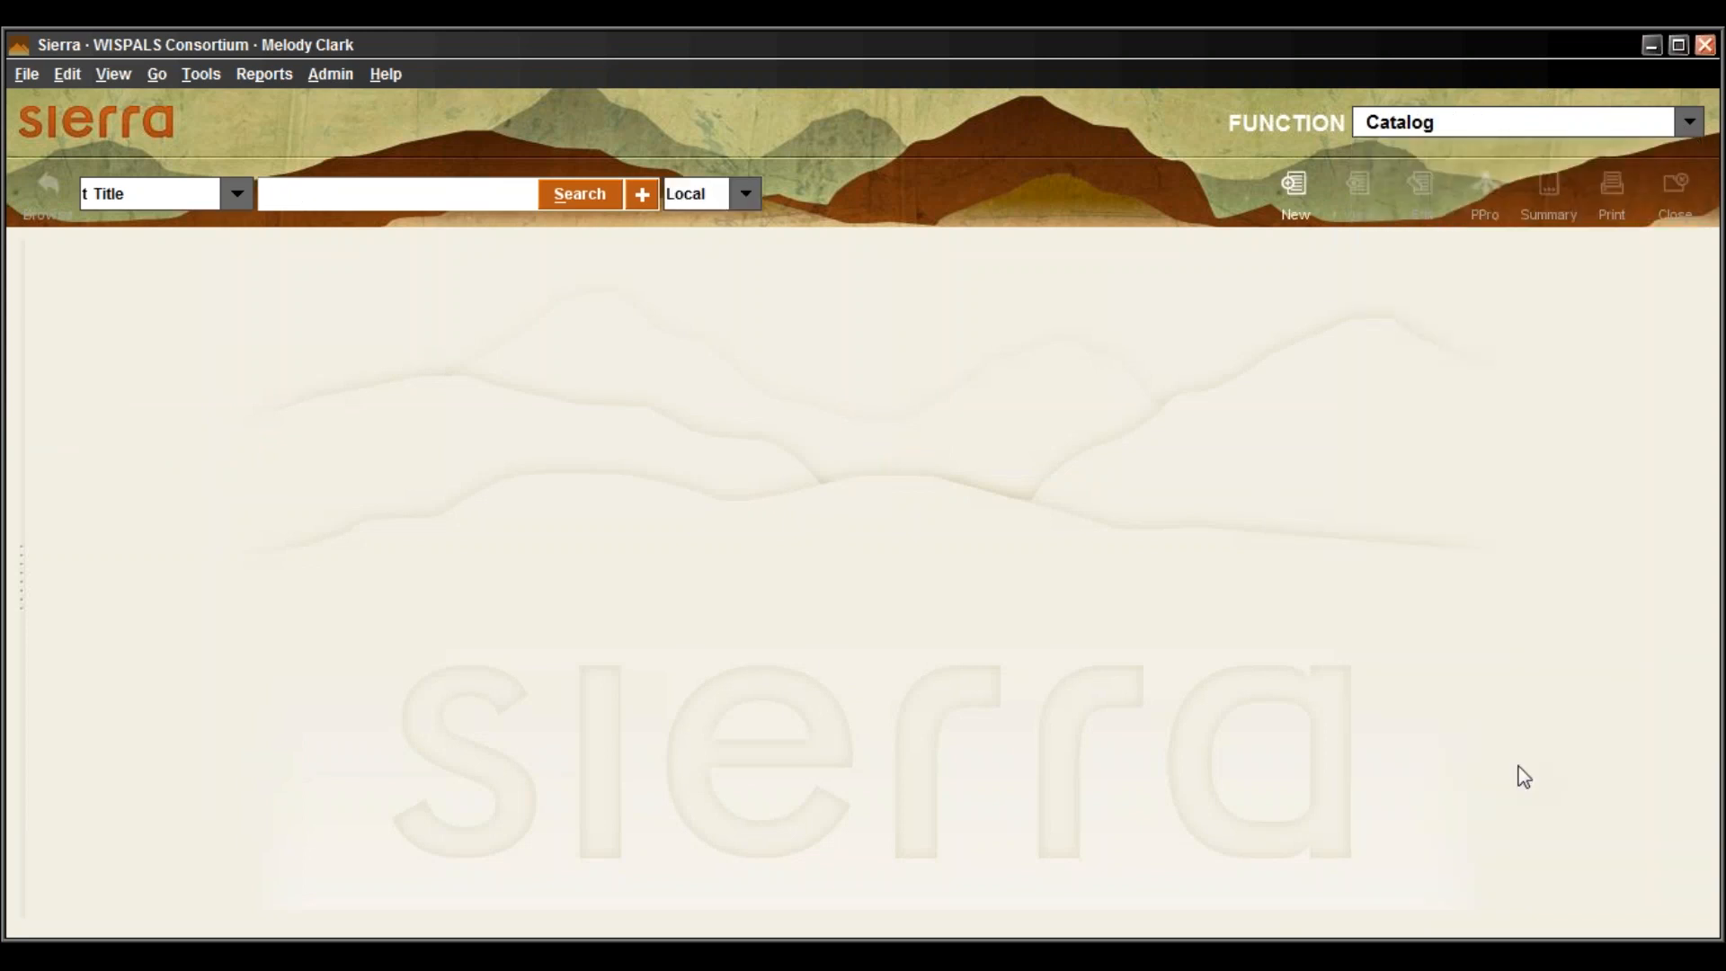
click(1649, 124)
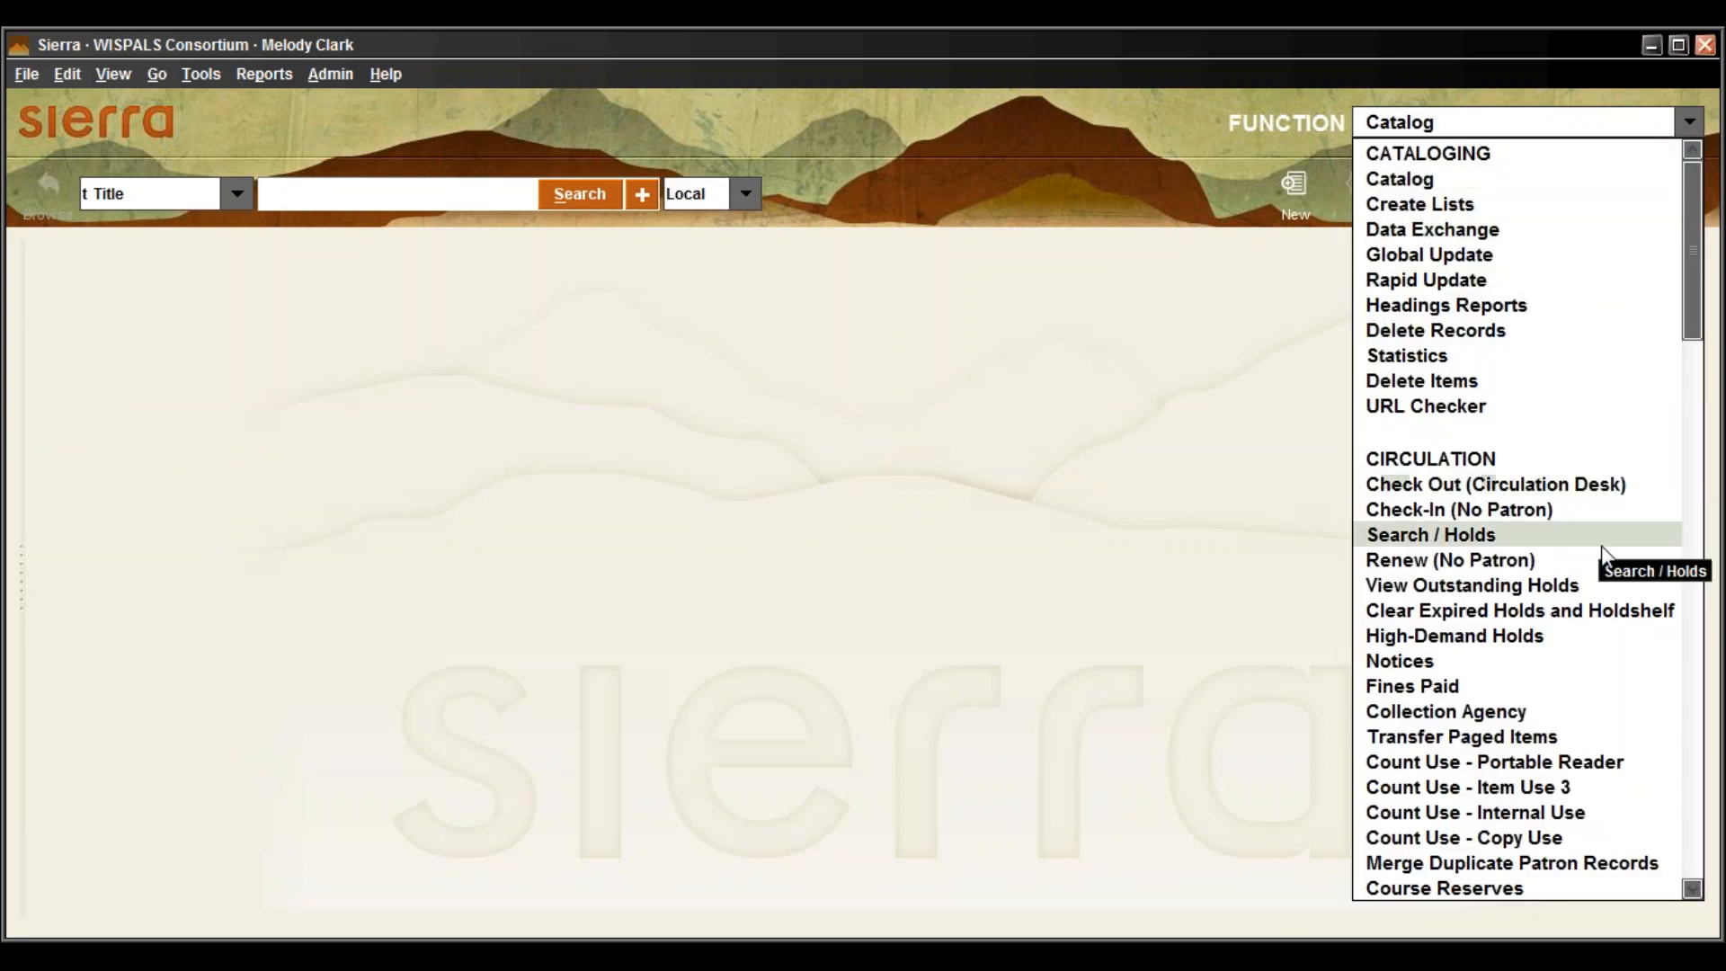
click(1678, 538)
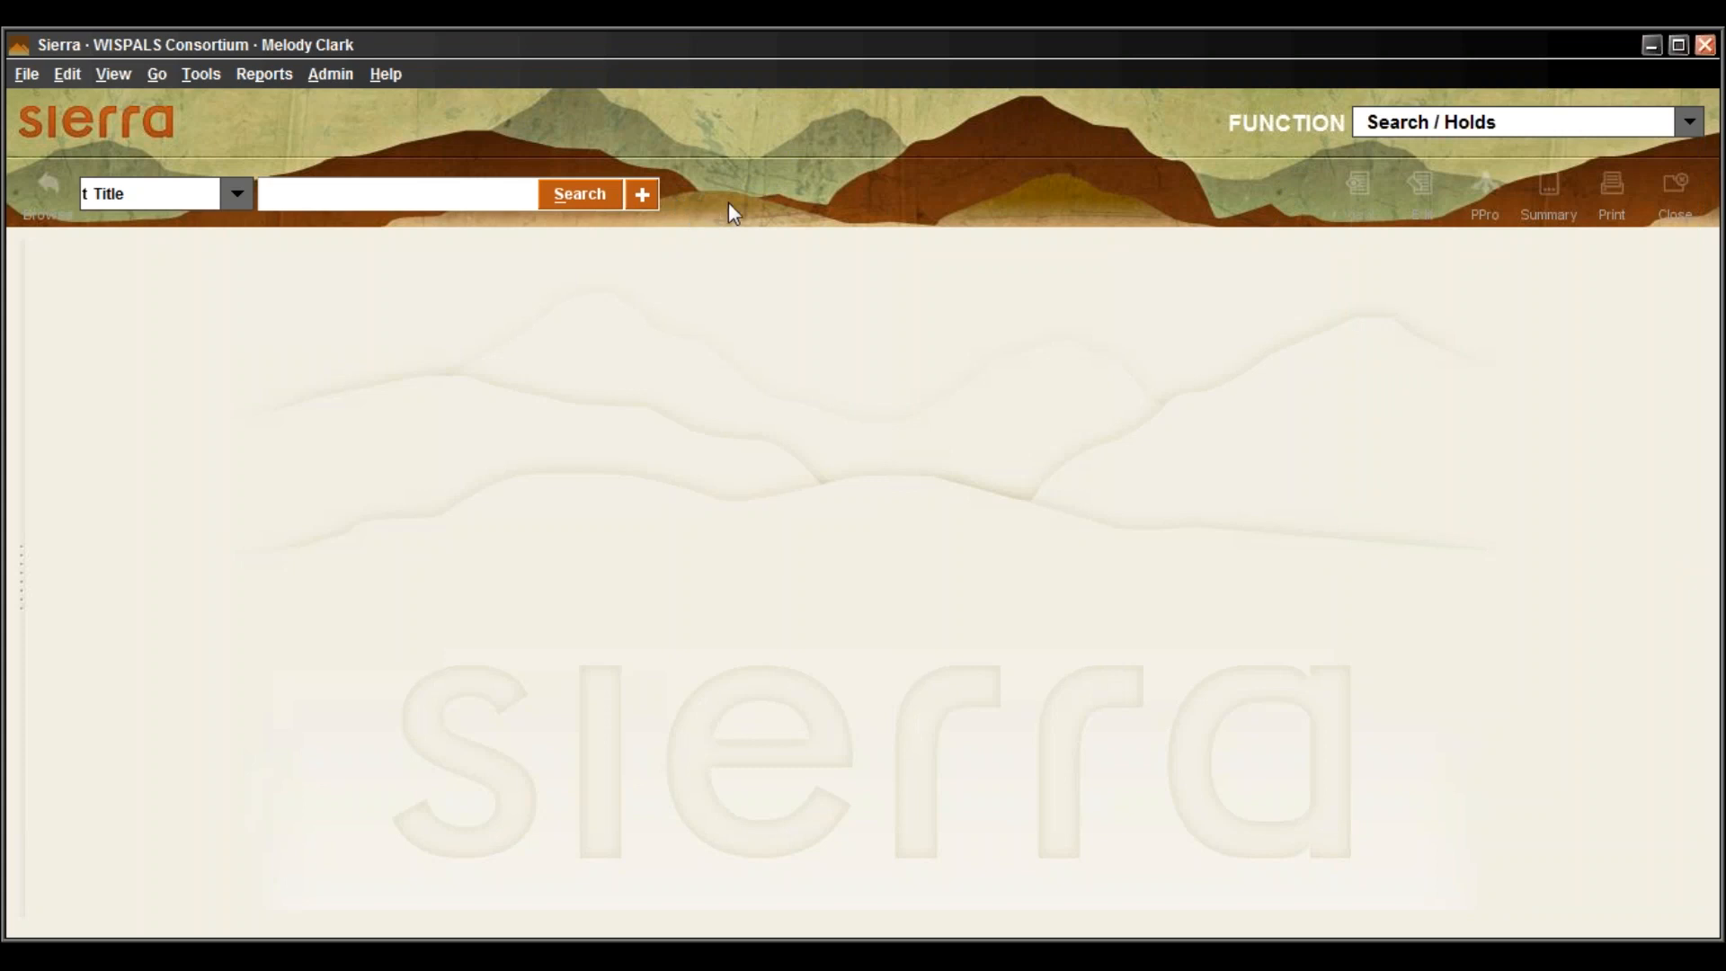
click(1686, 125)
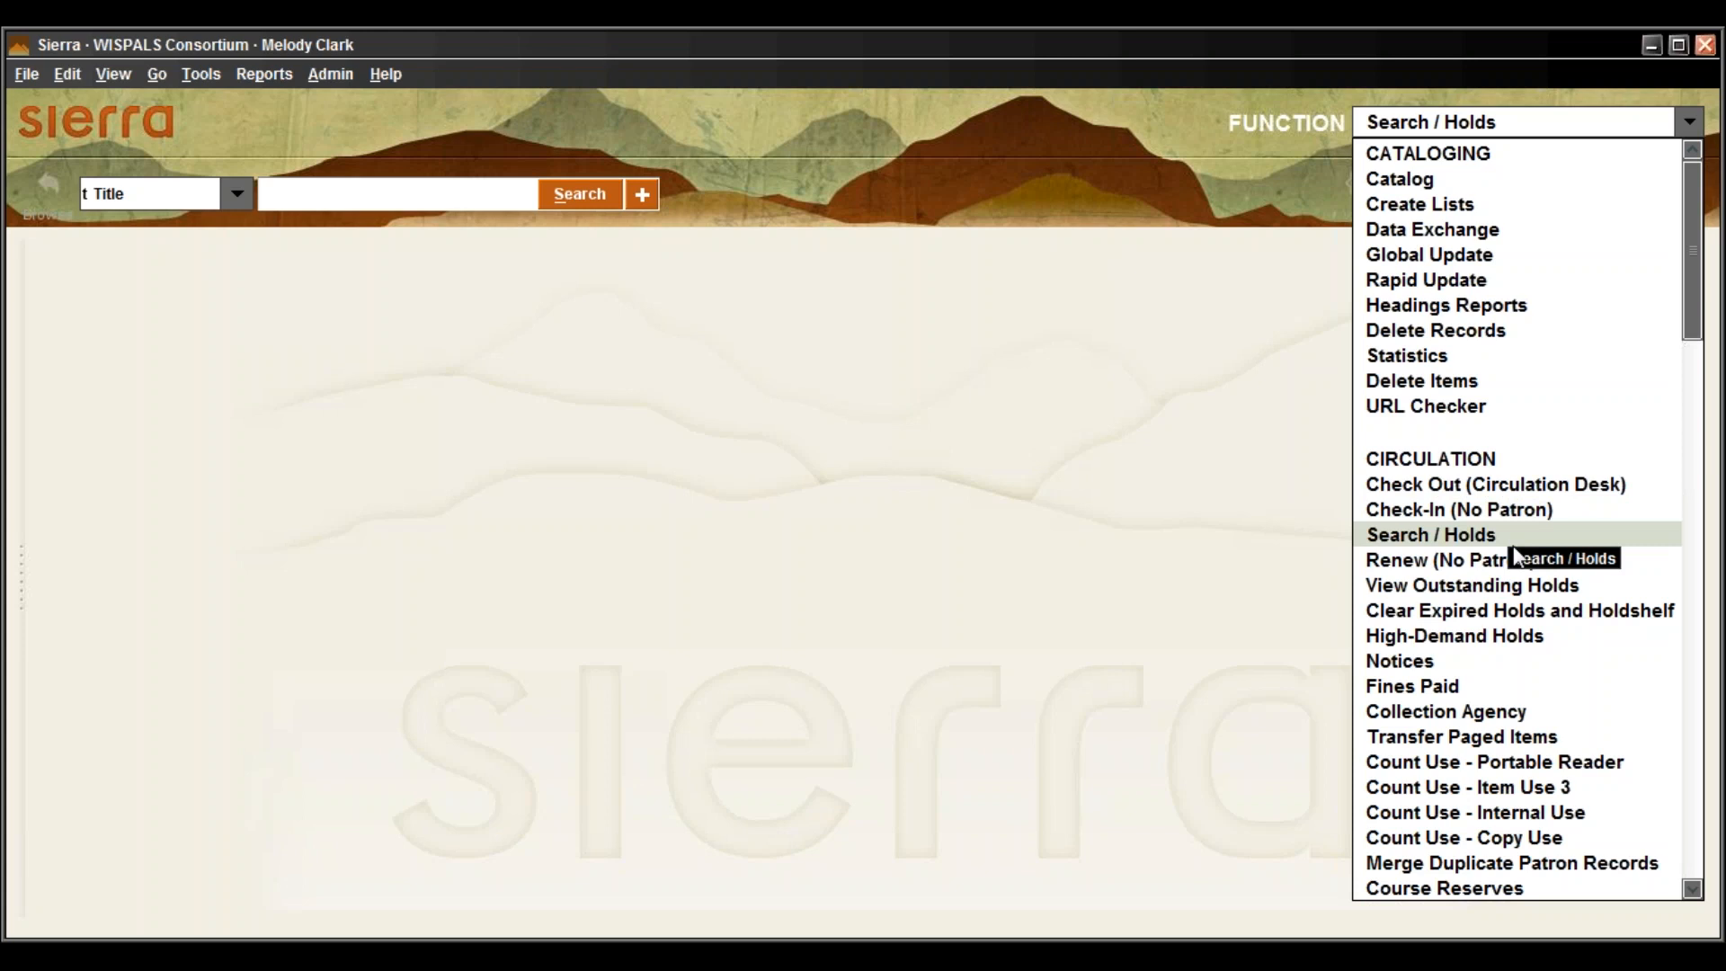
click(468, 584)
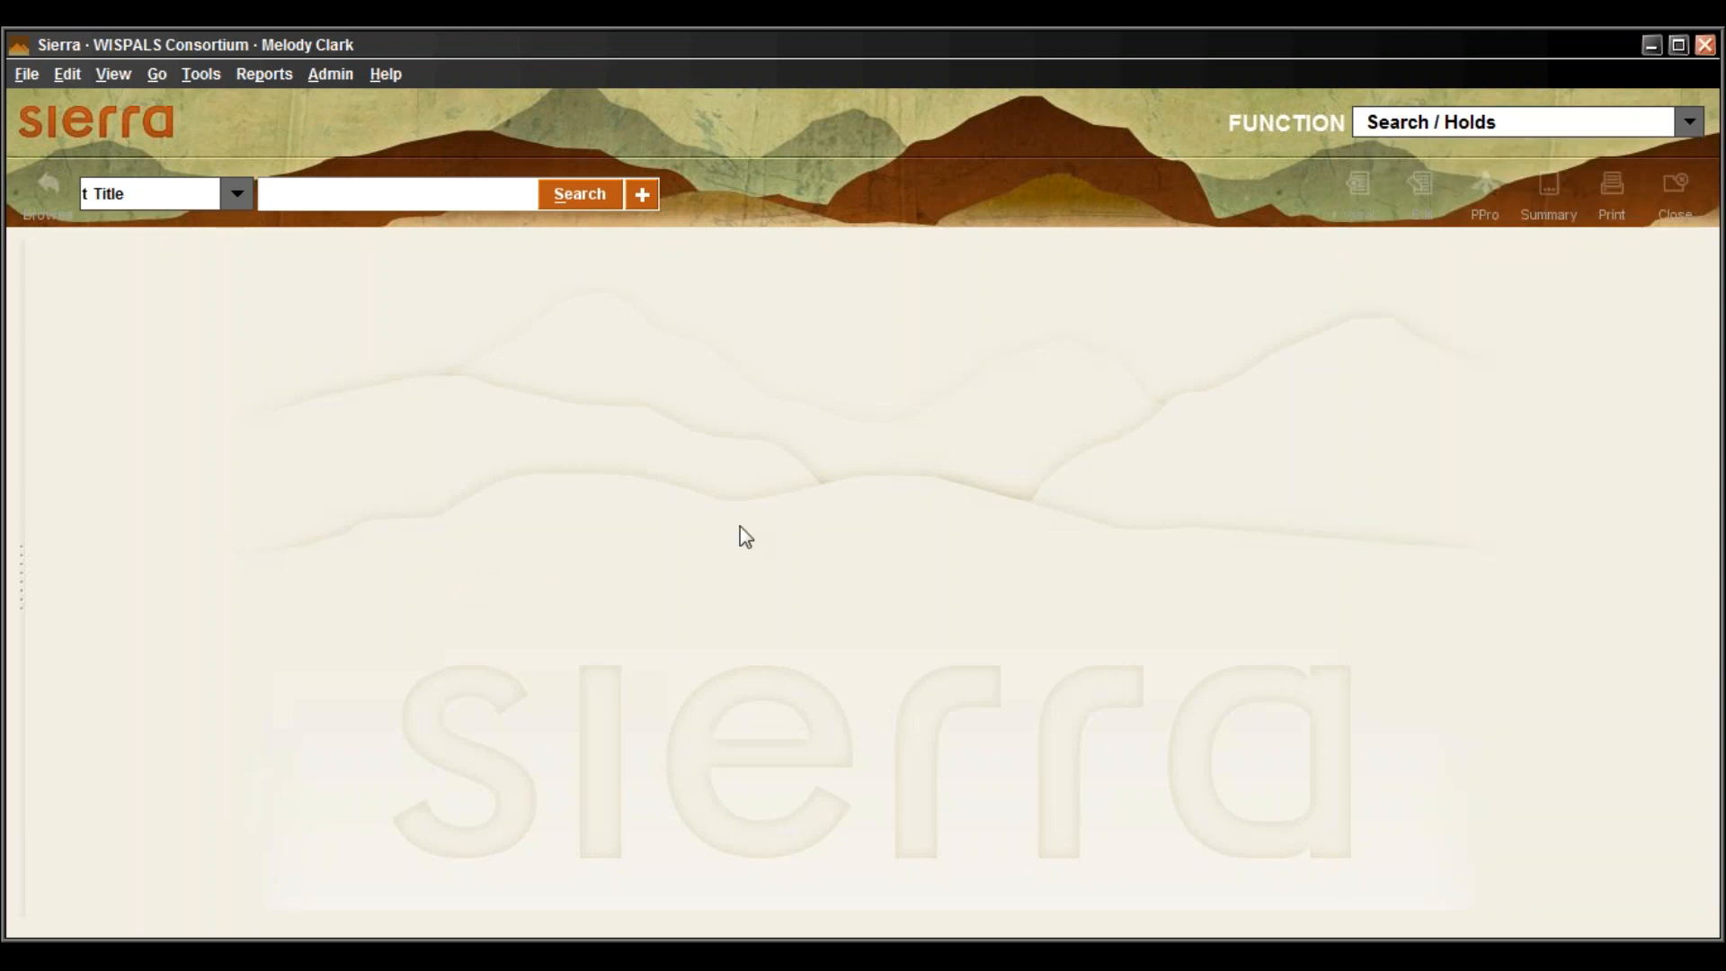